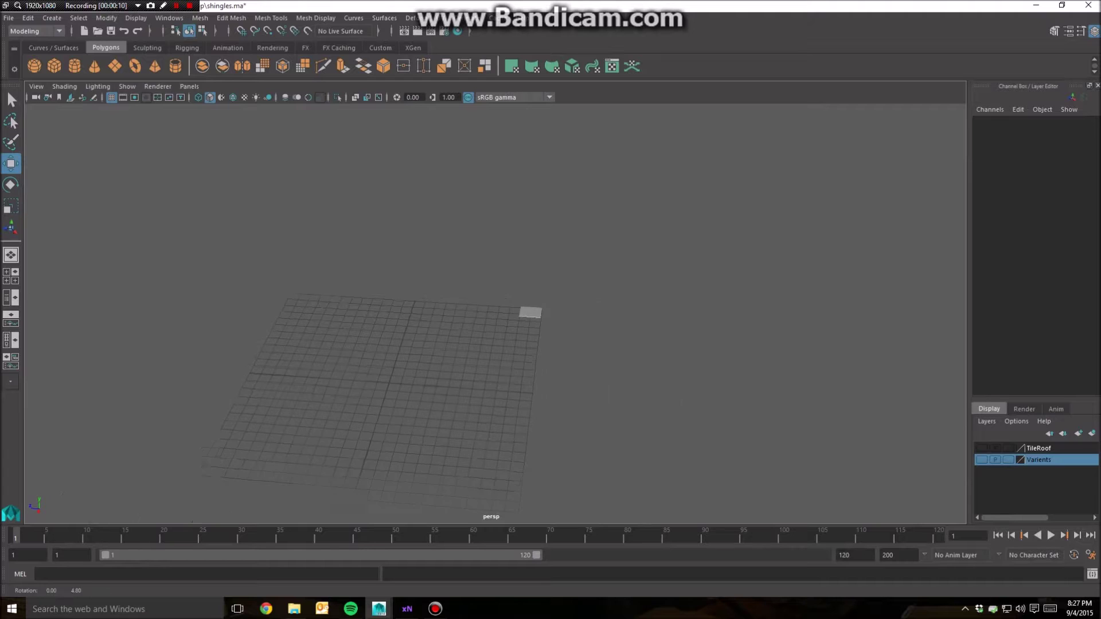
Select the single tilted shingle at the corner of the grid
middle_click_drag(498, 372, 661, 323, "alt")
mouse_move(661, 323)
left_mouse_down("alt")
mouse_move(660, 218)
mouse_move(557, 255)
mouse_move(613, 291)
mouse_move(665, 304)
left_mouse_up("alt")
mouse_move(666, 304)
middle_mouse_down("alt")
mouse_move(638, 299)
mouse_move(668, 293)
middle_mouse_up("alt")
left_click_drag(668, 293, 679, 301, "alt")
middle_click_drag(680, 301, 459, 291, "alt")
scroll(459, 291, "up", 7)
left_click_drag(459, 292, 338, 172, "alt")
scroll(246, 212, "up", 6)
middle_click_drag(338, 172, 241, 145, "alt")
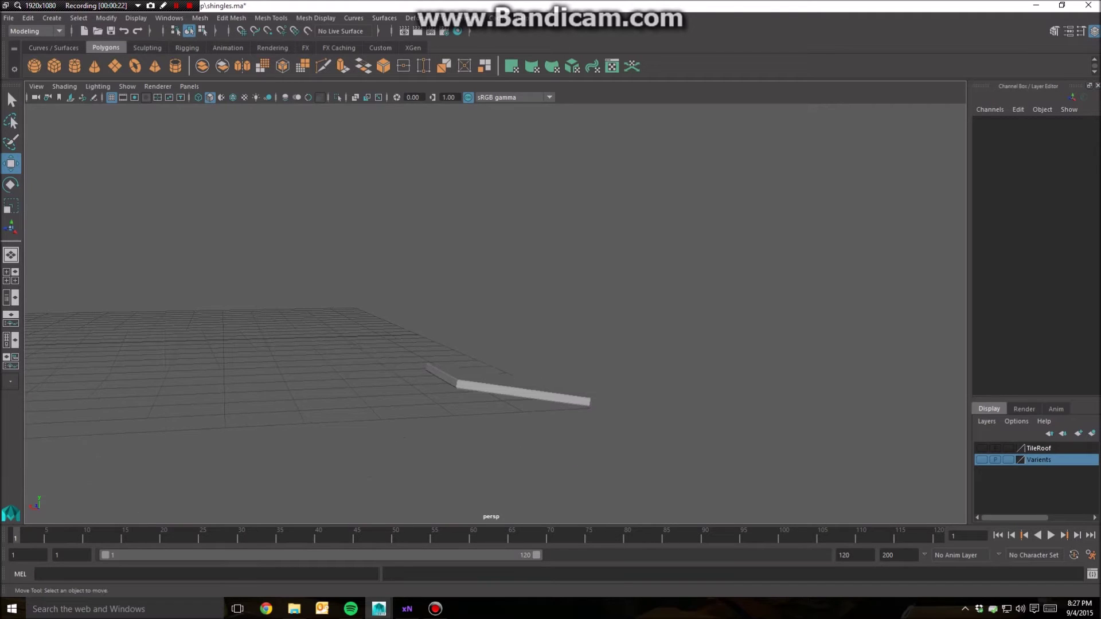
left_click(516, 389)
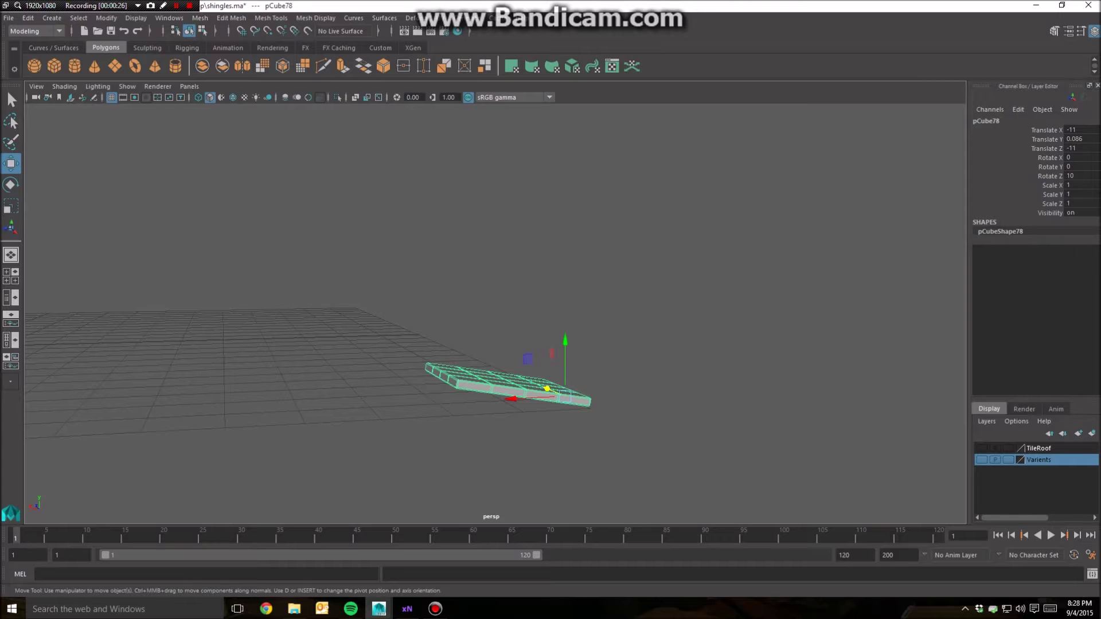
Examine the selected shingle's tilt, thickness, subdivisions and placement at the grid corner from the side and from above
left_click_drag(516, 344, 533, 427, "alt")
middle_click_drag(533, 427, 607, 471, "alt")
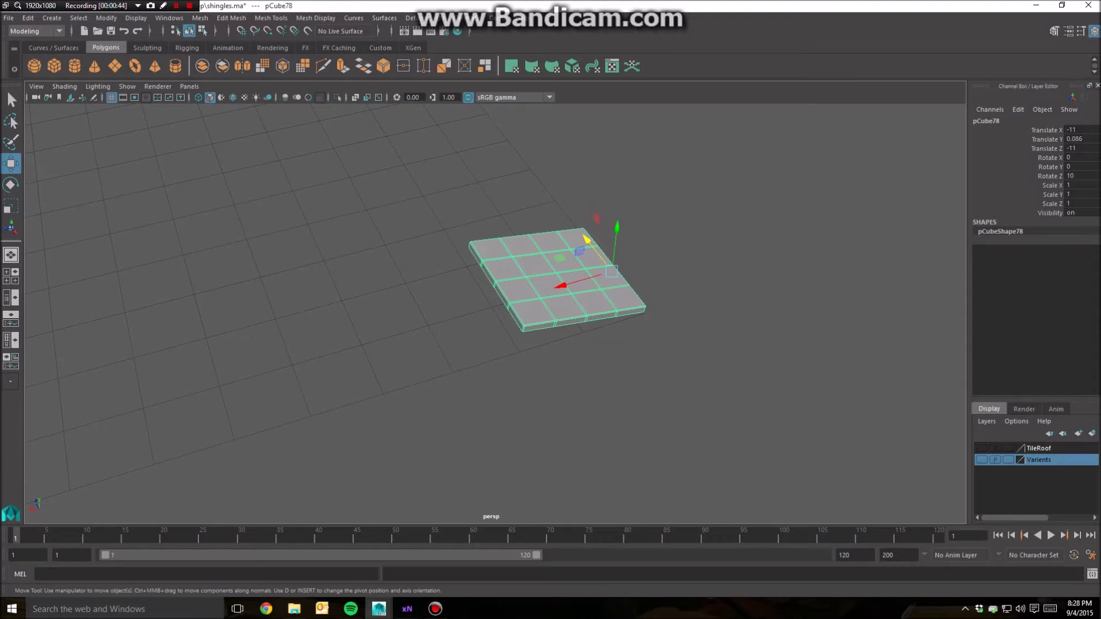
left_click_drag(557, 281, 510, 212, "alt")
middle_click_drag(511, 212, 427, 138, "alt")
left_click_drag(516, 321, 608, 424, "alt")
scroll(496, 313, "down", 6)
left_click_drag(496, 314, 450, 241, "alt")
middle_click_drag(450, 241, 588, 157, "alt")
left_click_drag(584, 172, 430, 106, "alt")
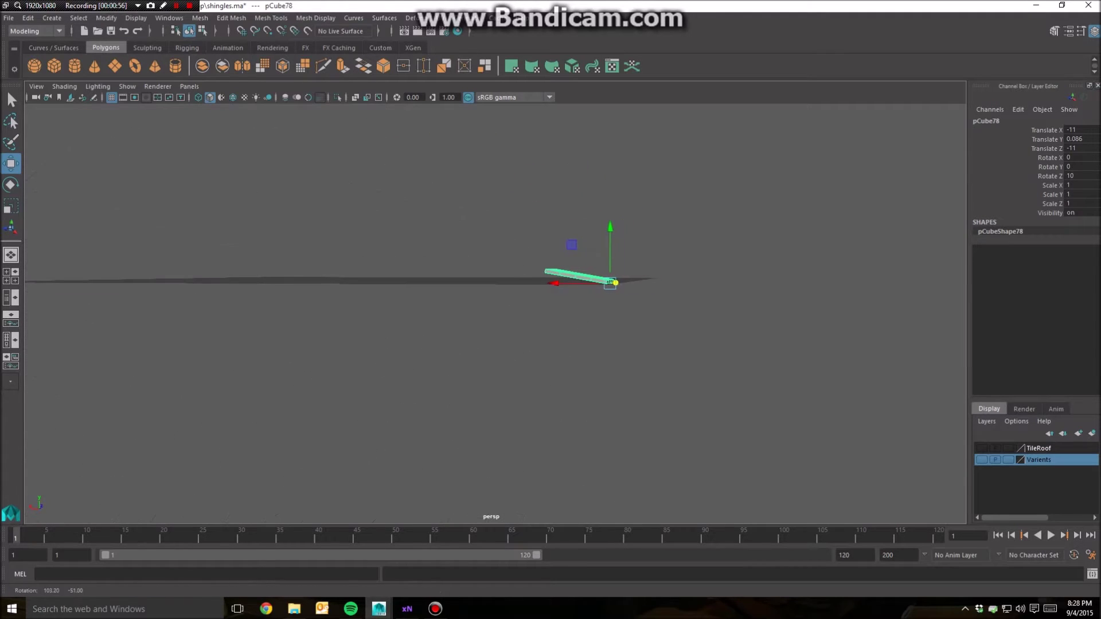
left_click_drag(487, 287, 508, 281, "alt")
scroll(508, 281, "up", 6)
middle_click_drag(507, 281, 311, 338, "alt")
left_click_drag(312, 338, 260, 359, "alt")
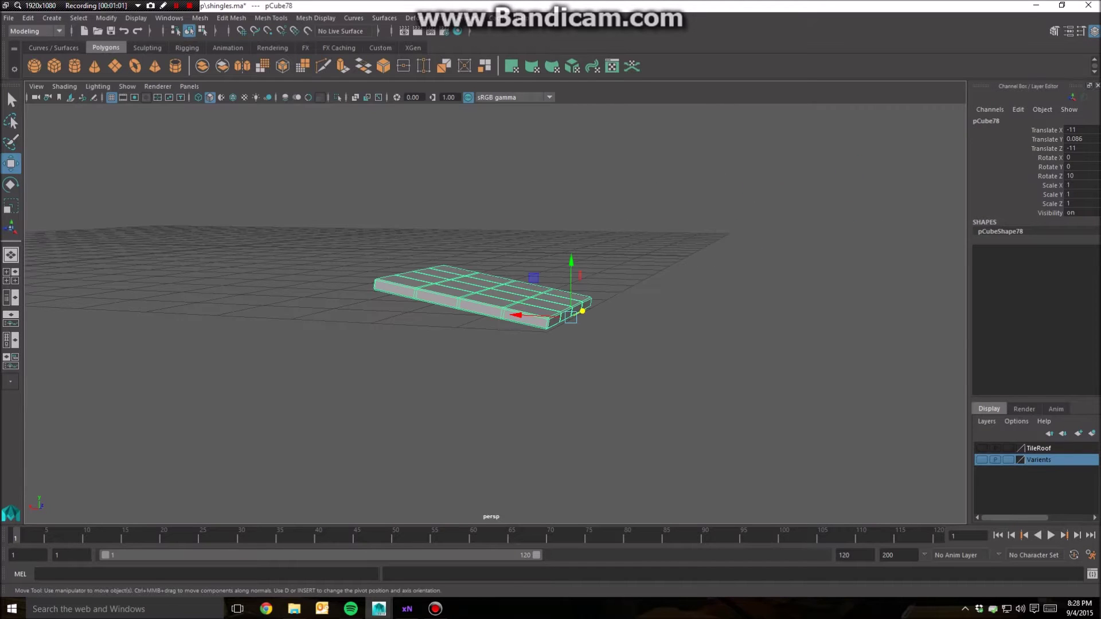
left_click_drag(261, 358, 312, 433, "alt")
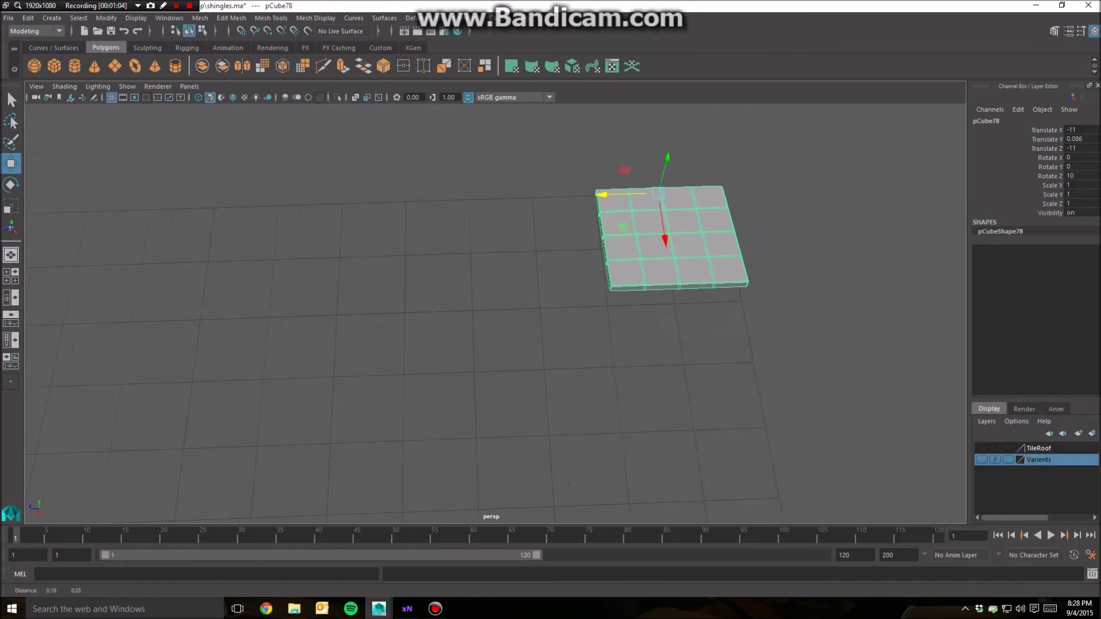
middle_click_drag(312, 433, 112, 448, "alt")
scroll(112, 448, "down", 5)
scroll(111, 447, "down", 5)
left_click_drag(111, 448, 124, 488, "alt")
middle_click_drag(124, 487, 206, 424, "alt")
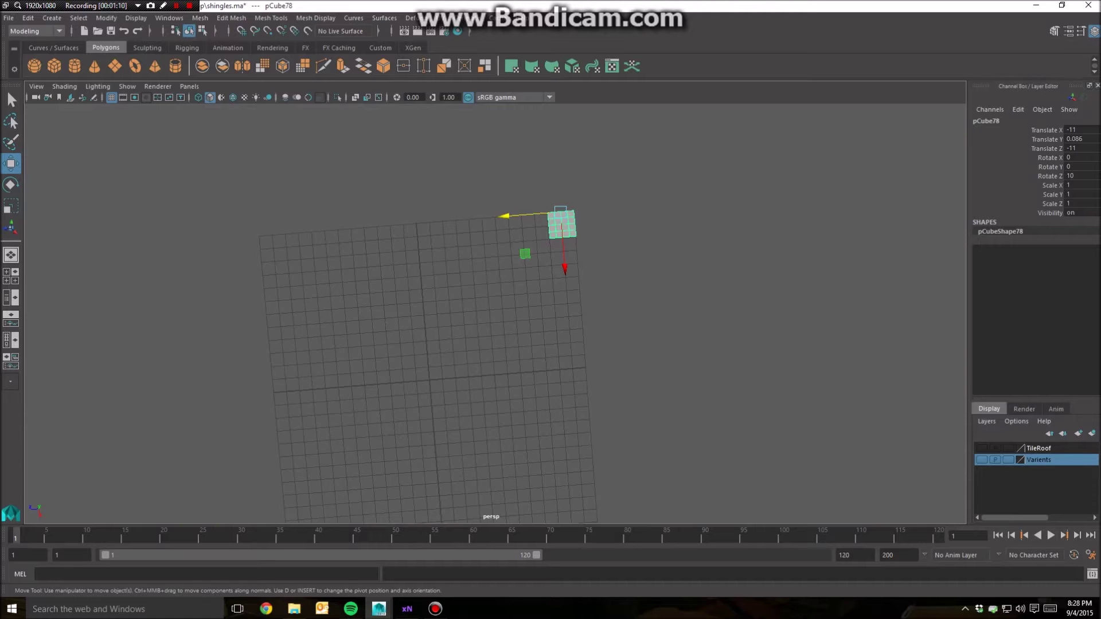
left_click_drag(205, 424, 288, 339, "alt")
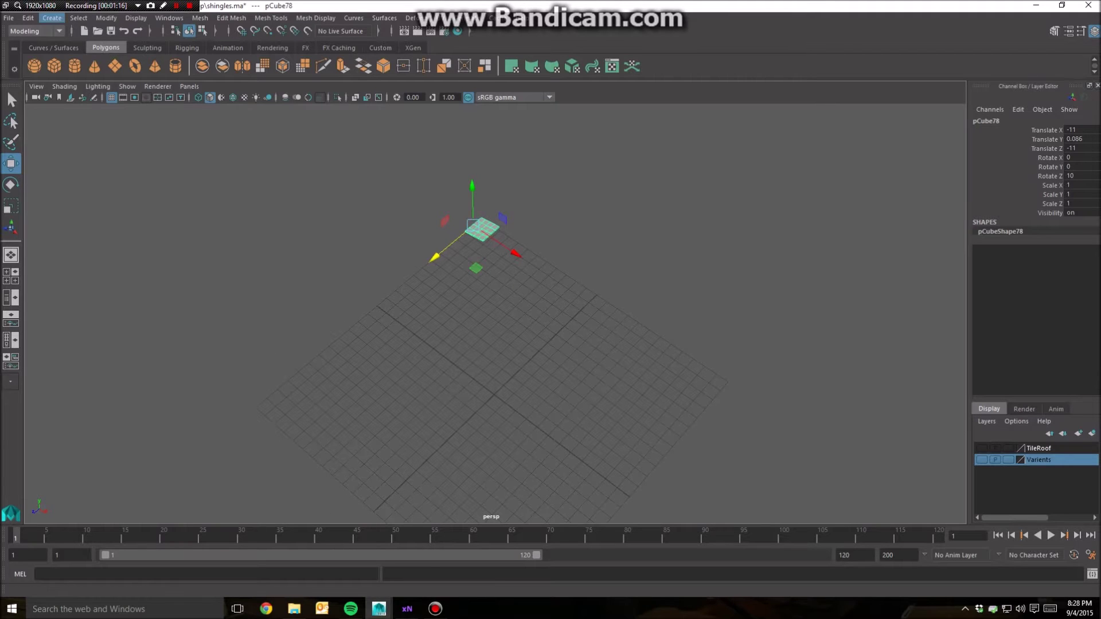
Duplicate the shingle with Duplicate Special as 10 copies offset 1 unit in X to form a column
left_click(27, 18)
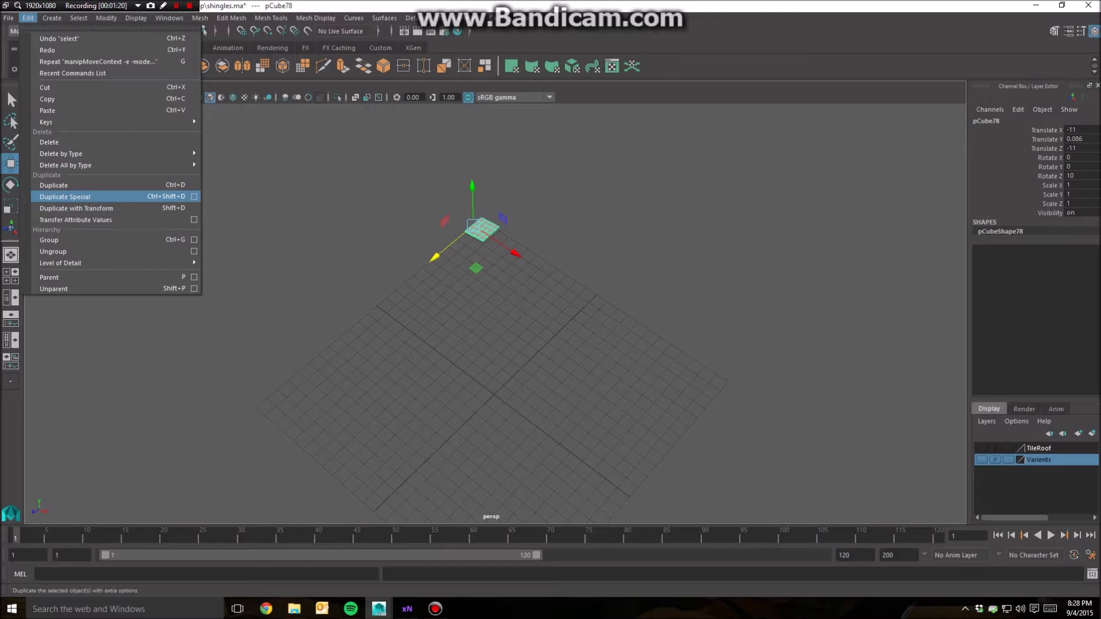
left_click(194, 196)
left_click_drag(504, 207, 241, 178)
double_click(320, 278)
key("BackSpace")
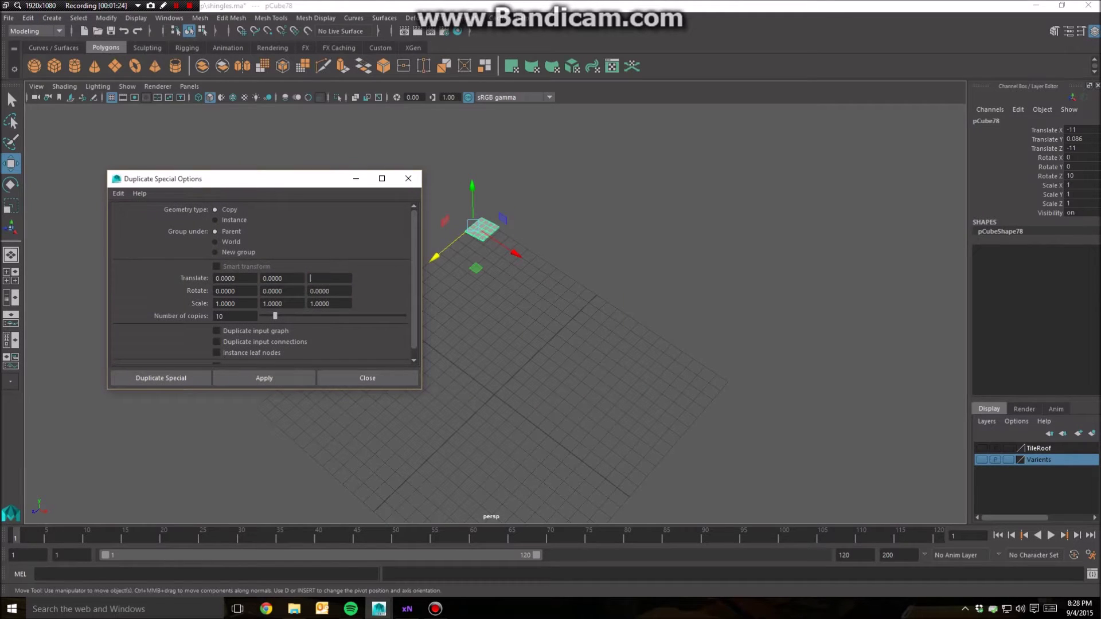
double_click(226, 278)
type("1")
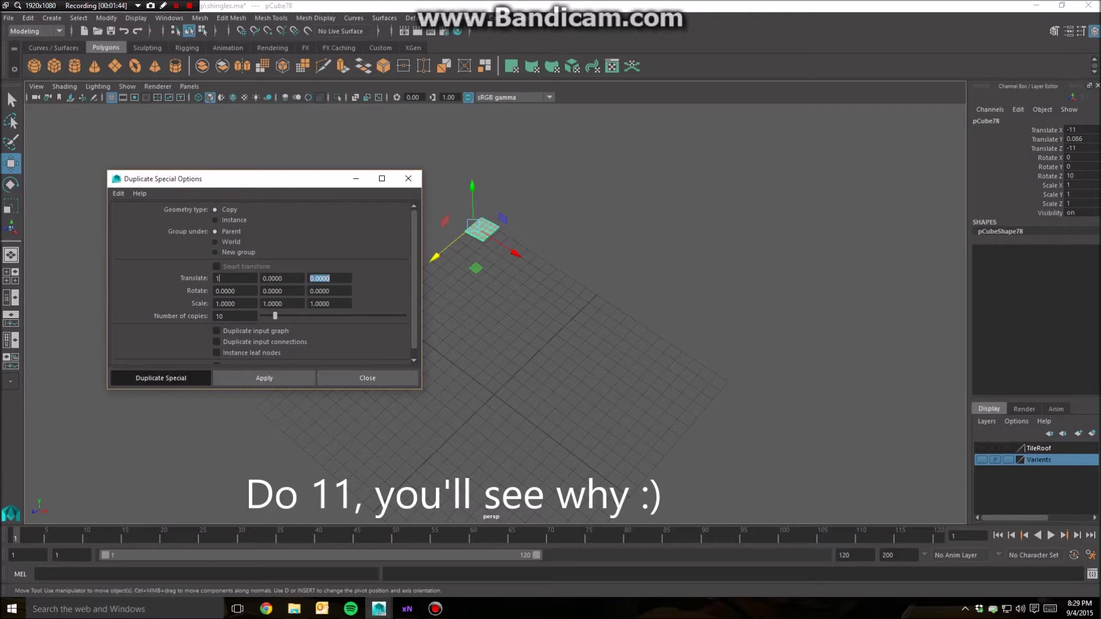
left_click(161, 378)
left_click(229, 350)
Select the second-to-last shingle of the column and set the Move tool's axis orientation to Object
left_click_drag(516, 321, 413, 396, "alt")
middle_click_drag(413, 395, 367, 447, "alt")
scroll(328, 327, "up", 6)
left_click_drag(367, 447, 120, 390, "alt")
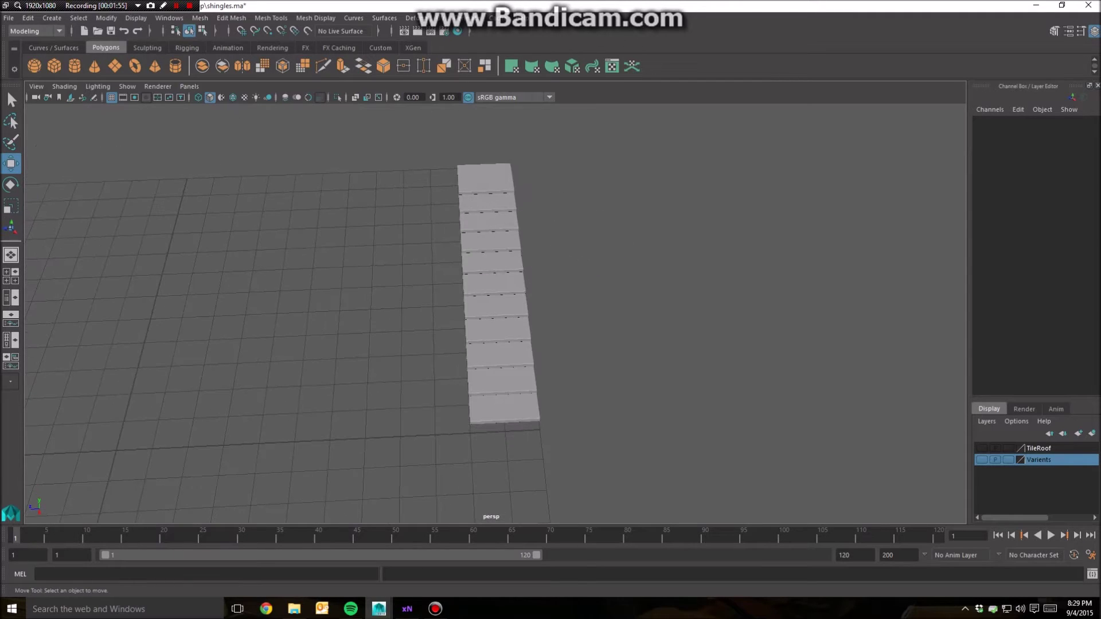
left_click_drag(120, 389, 141, 352, "alt")
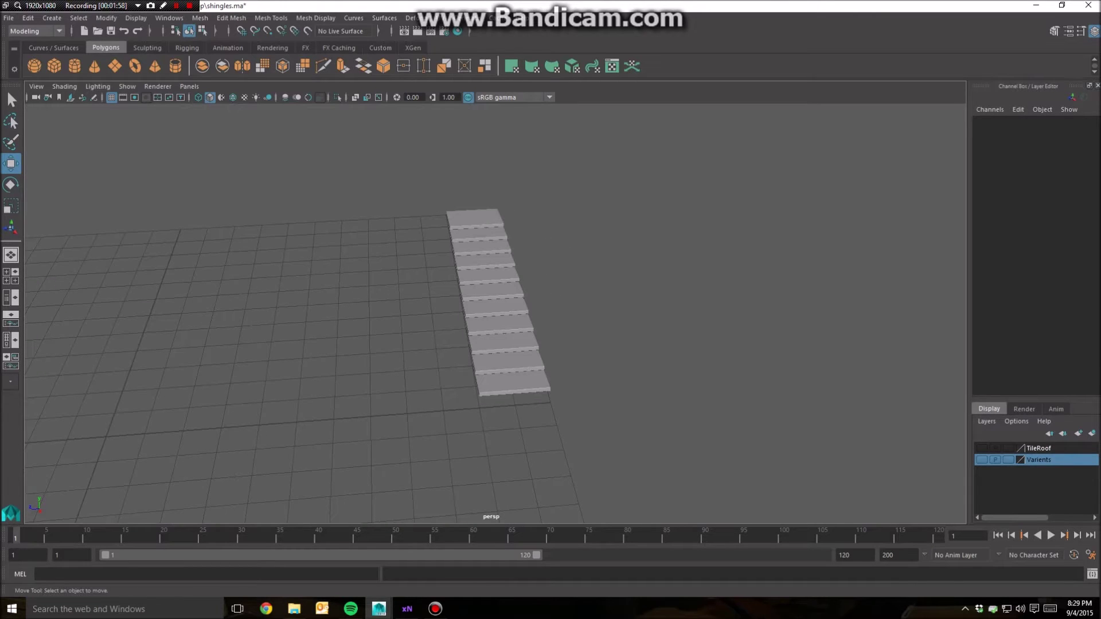
left_click_drag(401, 321, 383, 368, "alt")
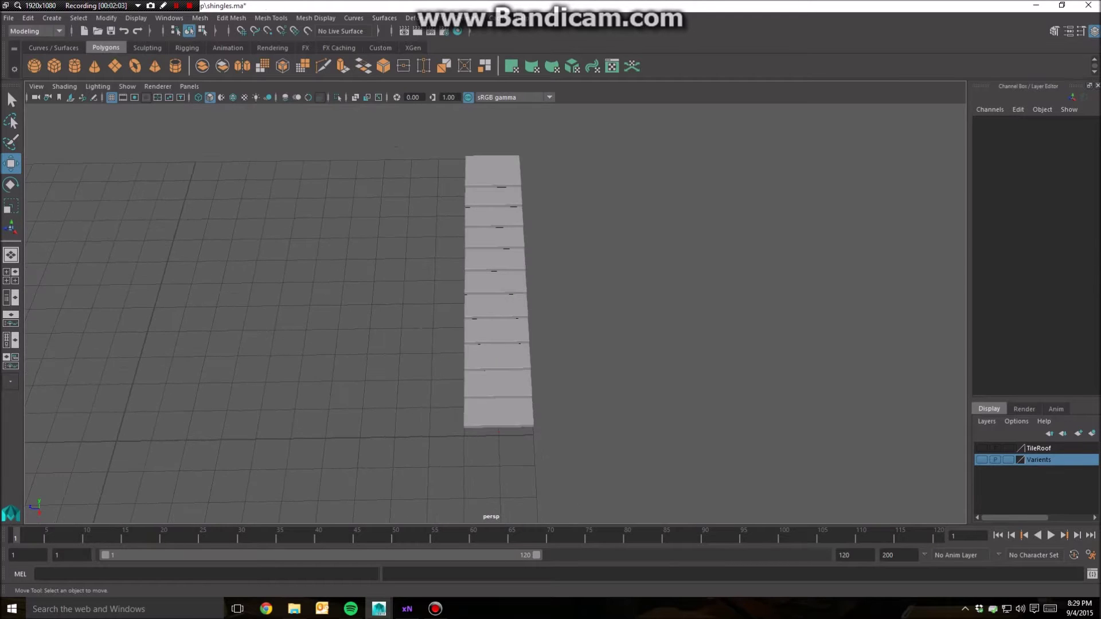
left_click(498, 411)
left_click(499, 386)
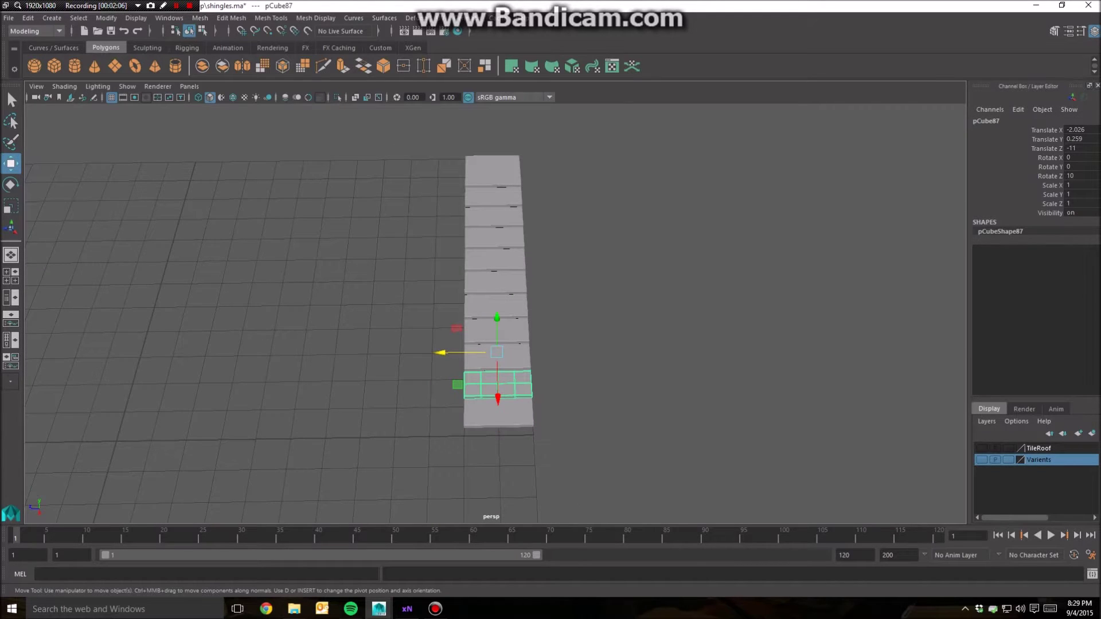
double_click(10, 164)
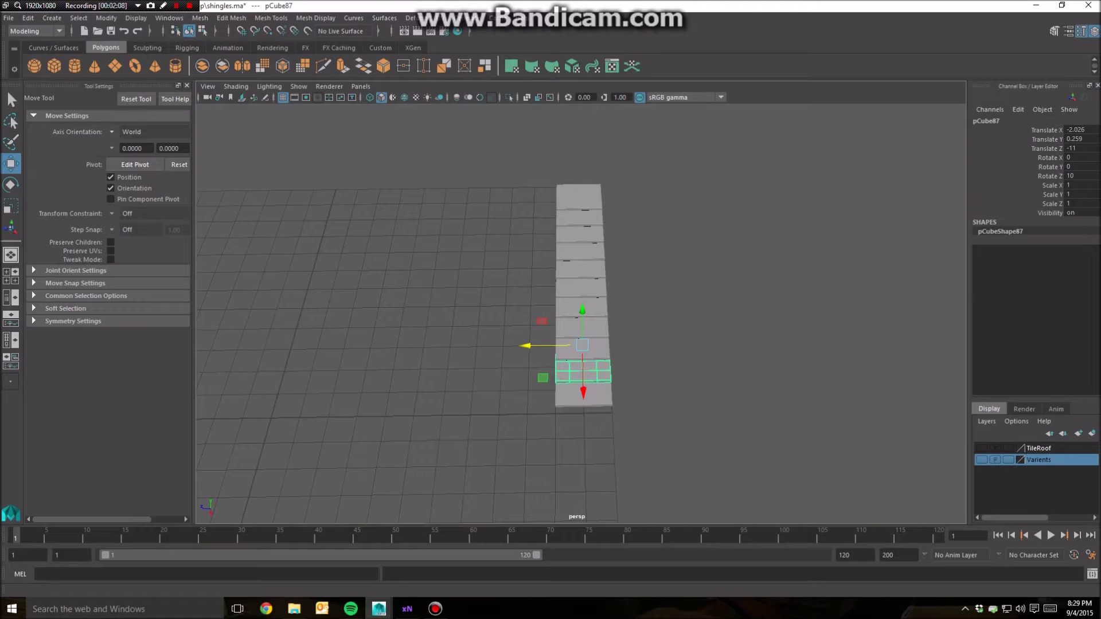
left_click(138, 132)
left_click(133, 138)
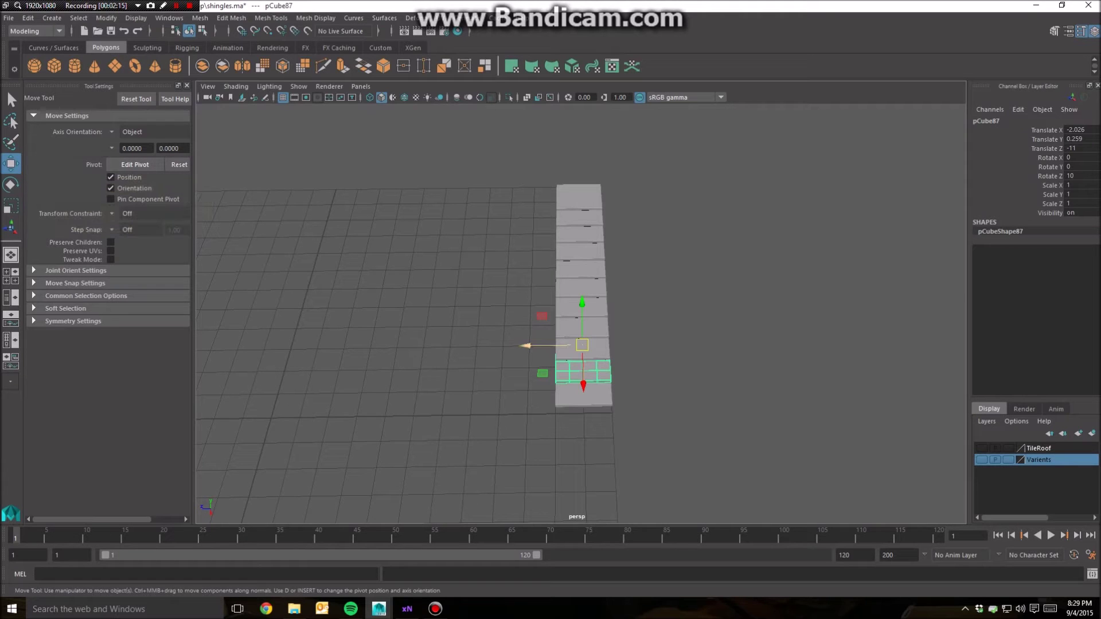
Stagger the shingles in the column by sliding them sideways along Z by varying small amounts
left_click_drag(528, 345, 518, 325)
left_click(582, 329)
left_click(581, 351)
left_click(582, 307)
left_click_drag(525, 286, 530, 202)
left_click(581, 289)
left_click(580, 252)
left_click(580, 218)
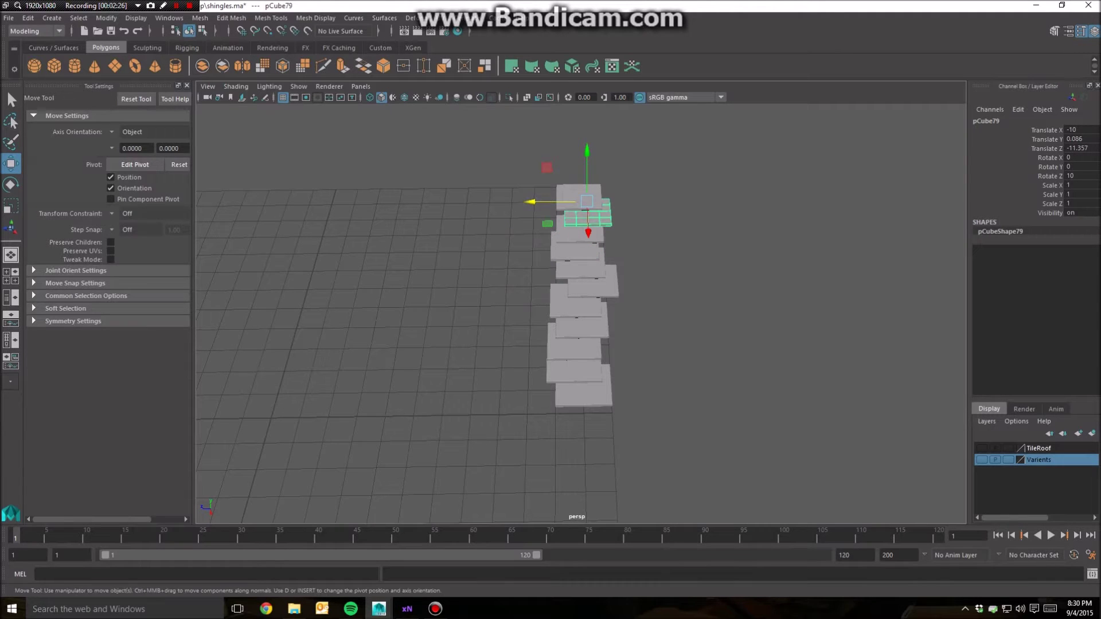
left_click(579, 324)
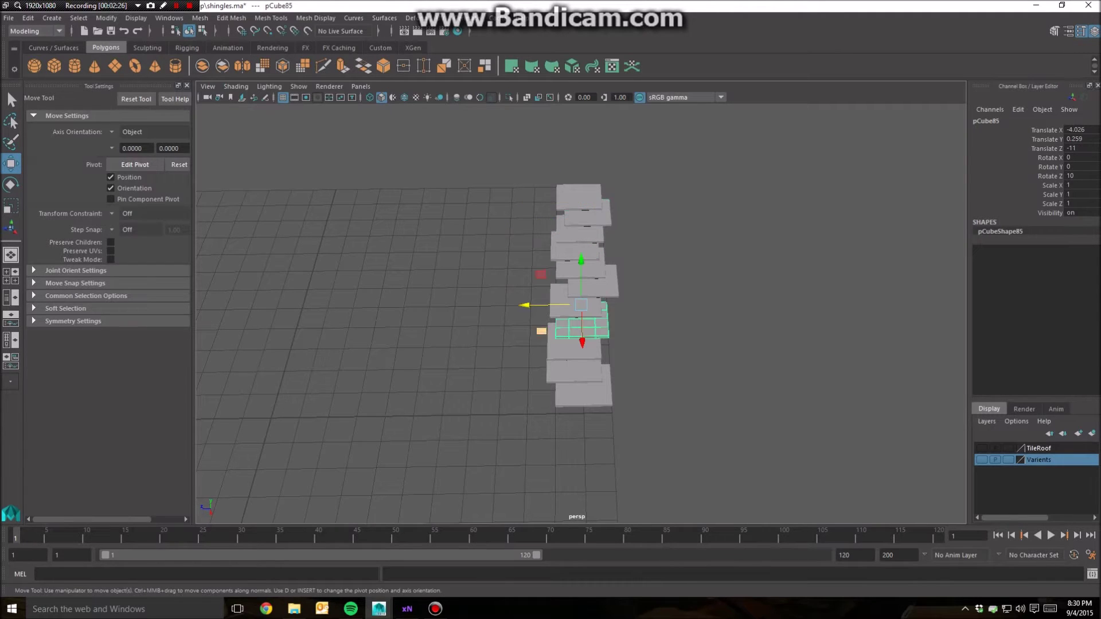
left_click(585, 367)
left_click_drag(525, 345, 524, 345)
left_click(579, 196)
left_click_drag(522, 186, 520, 186)
left_click(487, 172)
Select the entire staggered column of shingles and close the Move tool settings
left_click_drag(516, 230, 485, 280, "alt")
middle_click_drag(485, 279, 447, 280, "alt")
left_click_drag(488, 287, 458, 230, "alt")
left_click_drag(518, 169, 633, 427)
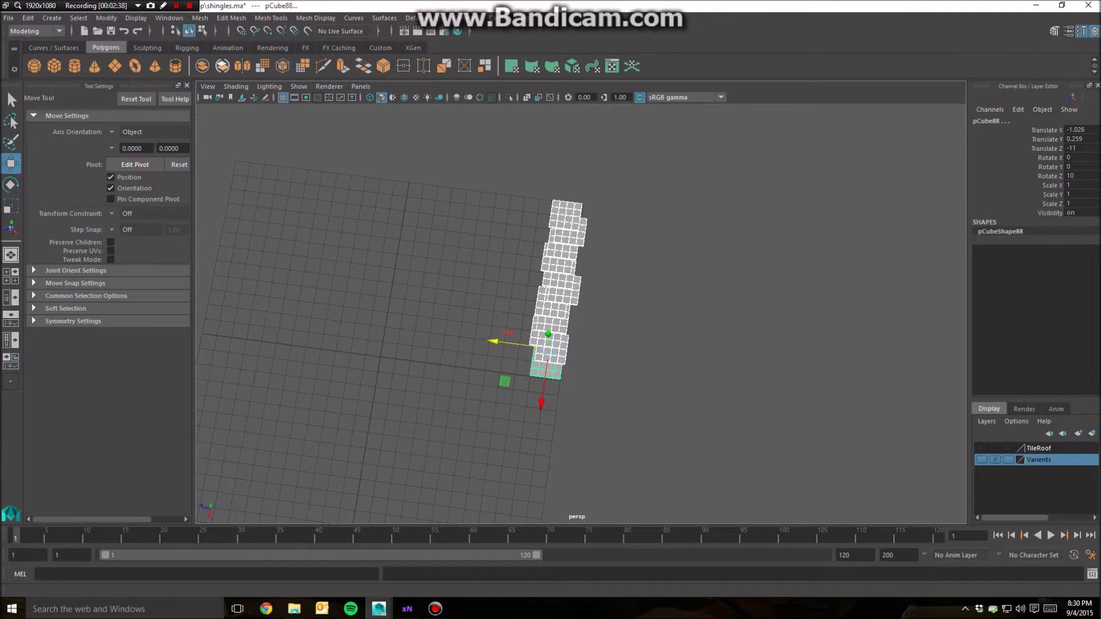
left_click(187, 85)
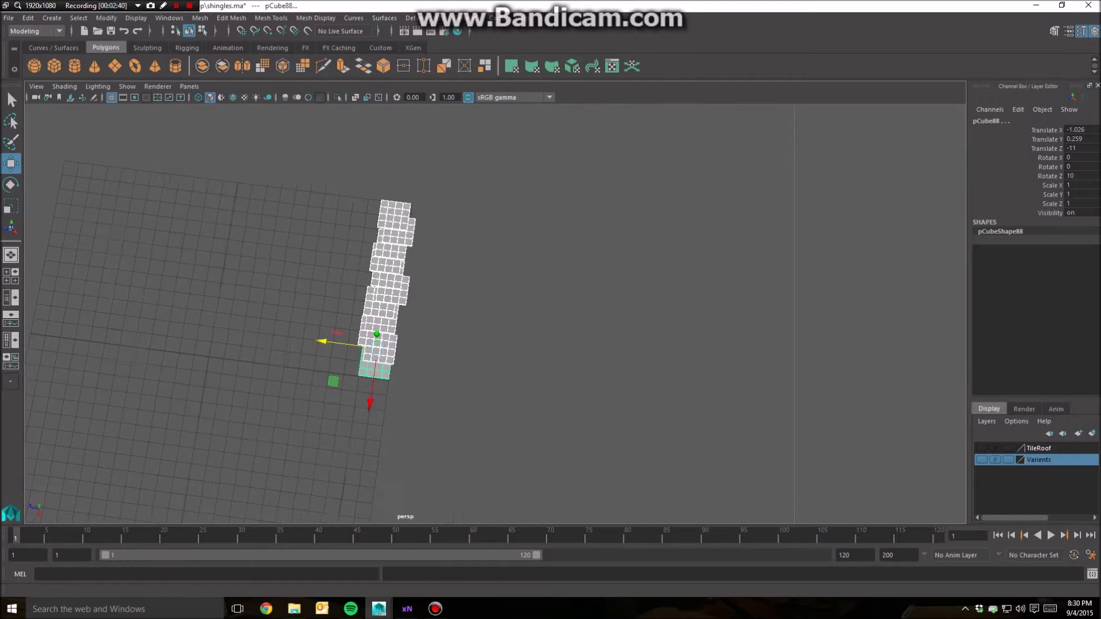
Open the Duplicate Special options for the selected column and set the X translation to 0
left_click(28, 18)
mouse_move(52, 18)
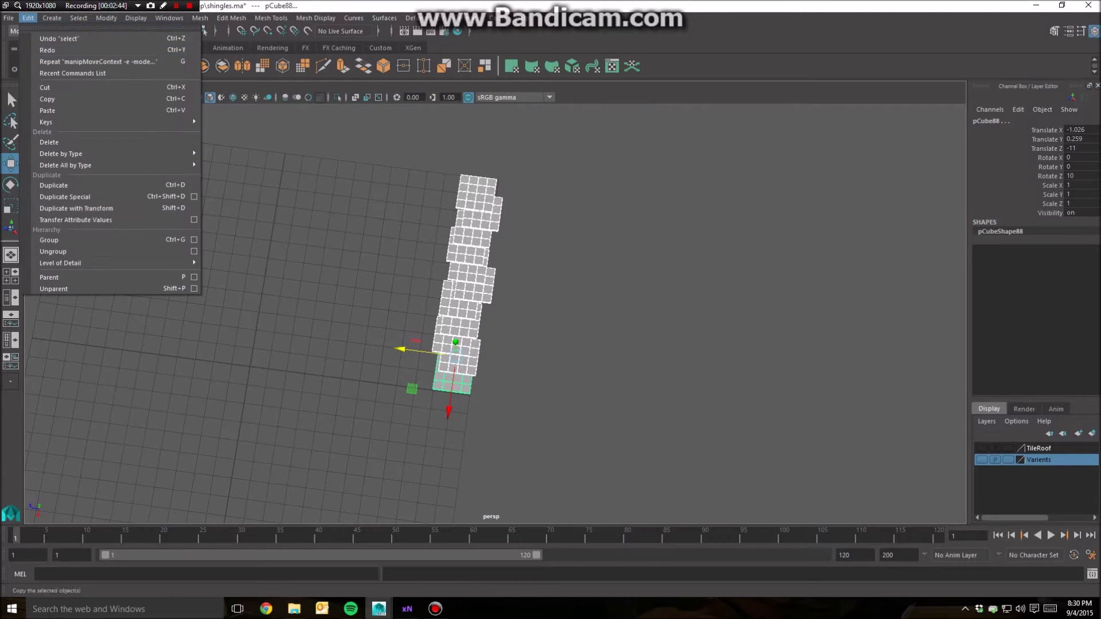
left_click(193, 196)
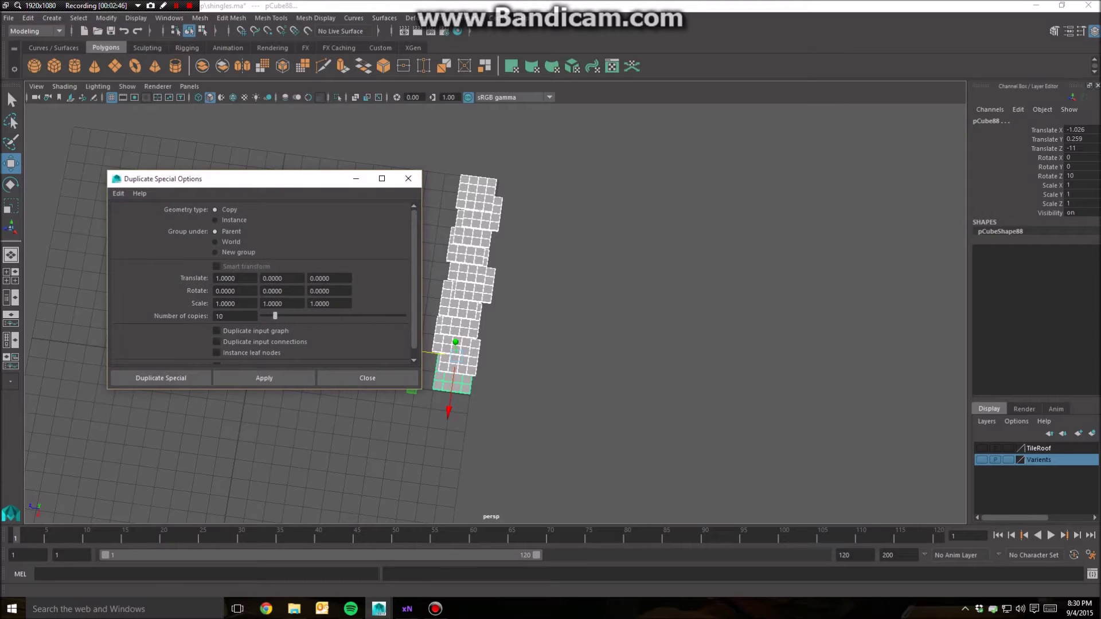
key("ctrl+a")
key("BackSpace")
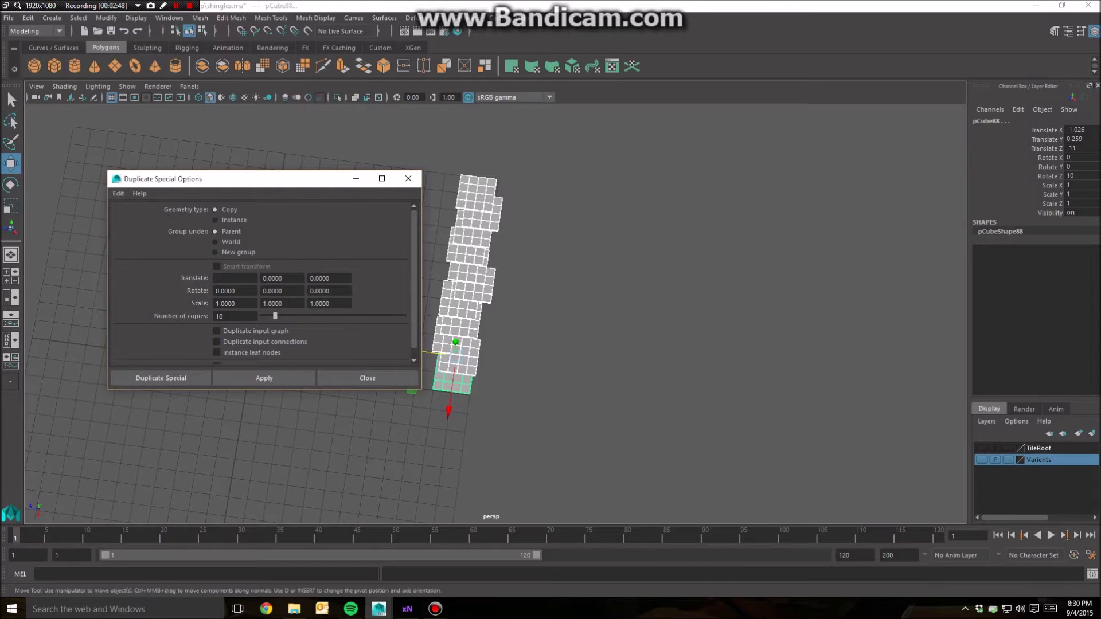
left_click(272, 279)
left_click_drag(230, 179, 146, 156)
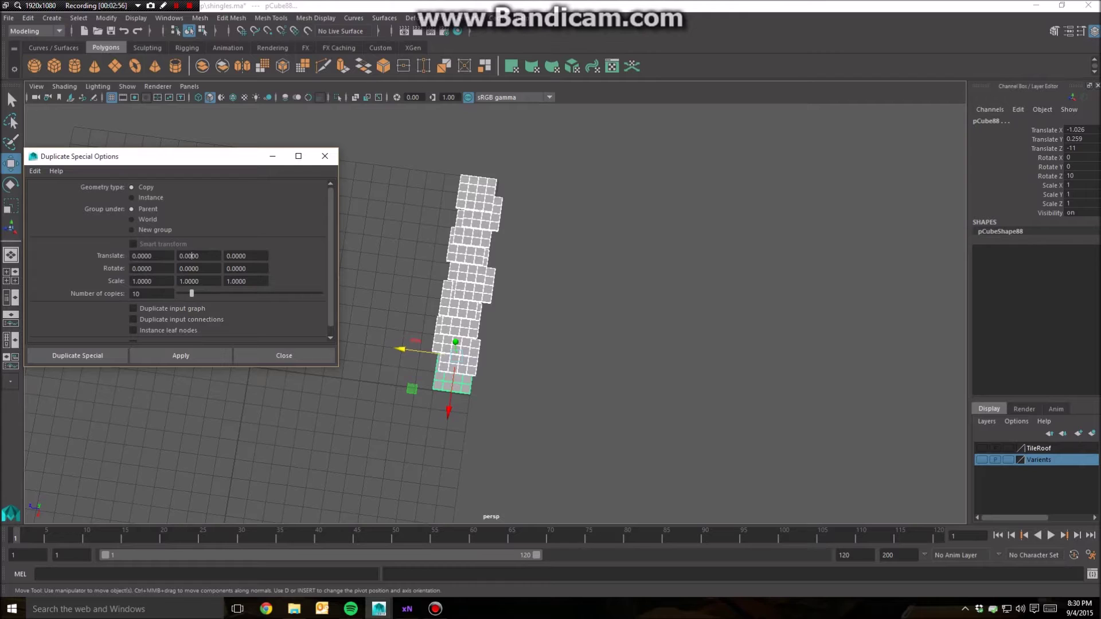
left_click_drag(146, 155, 219, 143)
key("Tab")
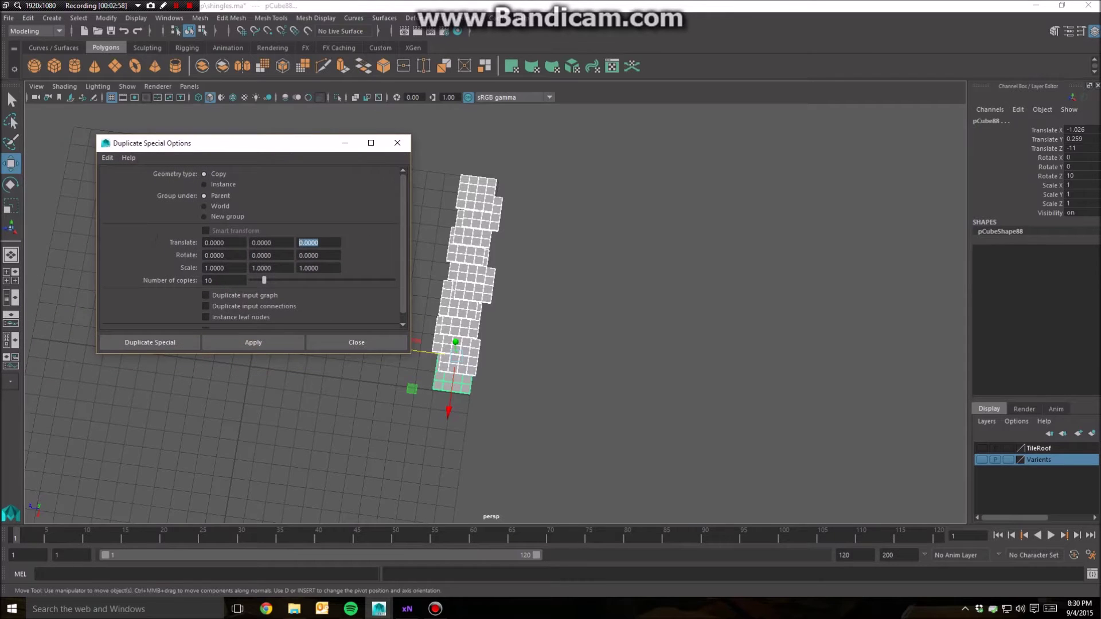
Duplicate the shingle column as 5 copies with a Z translation of 2.025
type("2")
type(".025")
type("10")
key("Return")
type("5")
left_click(150, 343)
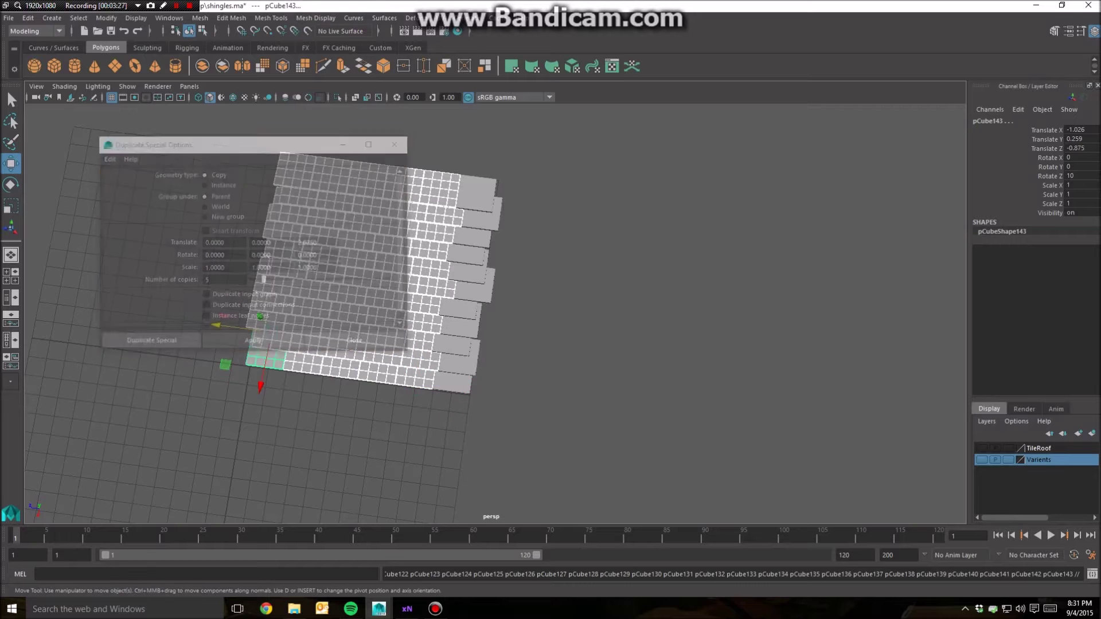
Examine the staggered rows and gaps of the duplicated shingle patch from several angles
left_click_drag(459, 321, 476, 287, "alt")
middle_click_drag(367, 309, 682, 300, "alt")
mouse_move(516, 309)
left_mouse_down("alt")
mouse_move(521, 270)
mouse_move(516, 367)
mouse_move(515, 316)
left_mouse_up("alt")
scroll(515, 315, "up", 3)
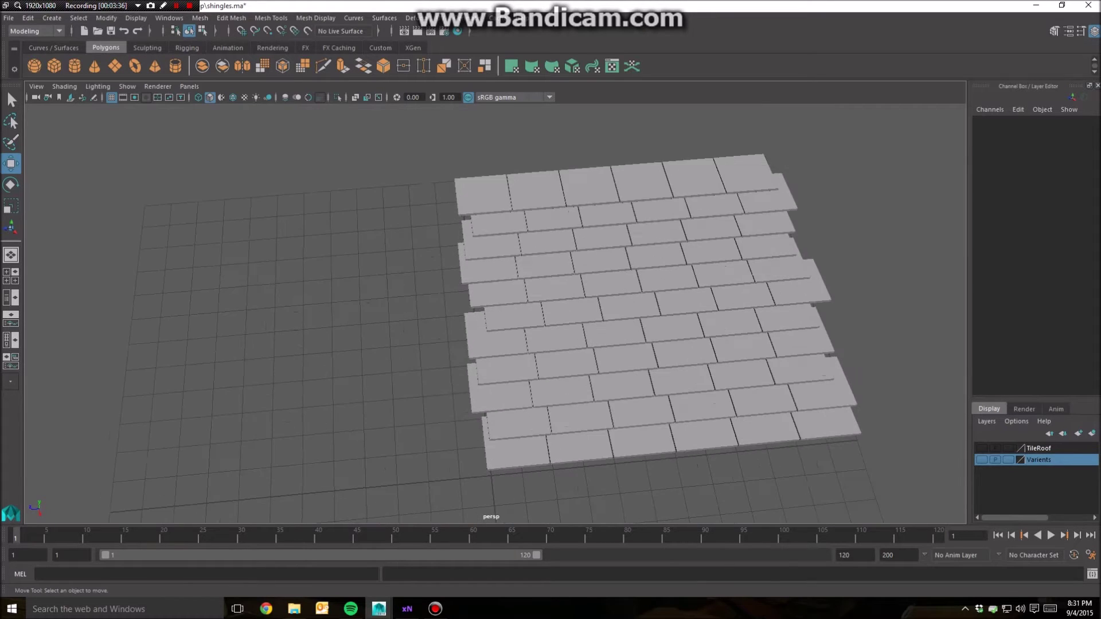
middle_click_drag(515, 315, 449, 352, "alt")
scroll(450, 352, "up", 1)
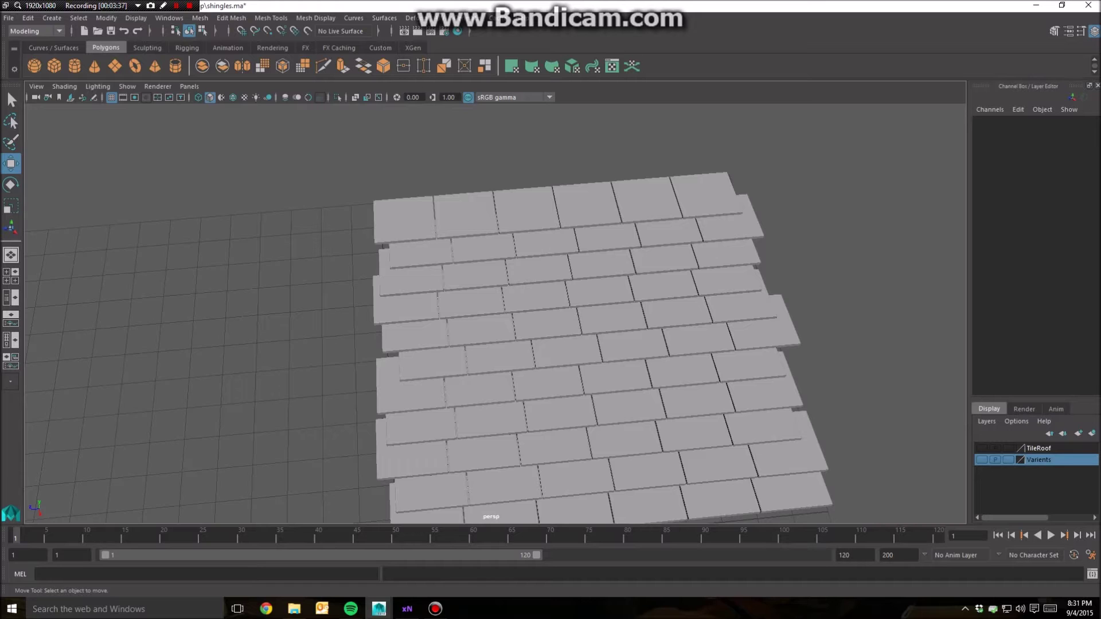
left_click_drag(516, 339, 467, 307, "alt")
middle_click_drag(467, 307, 430, 246, "alt")
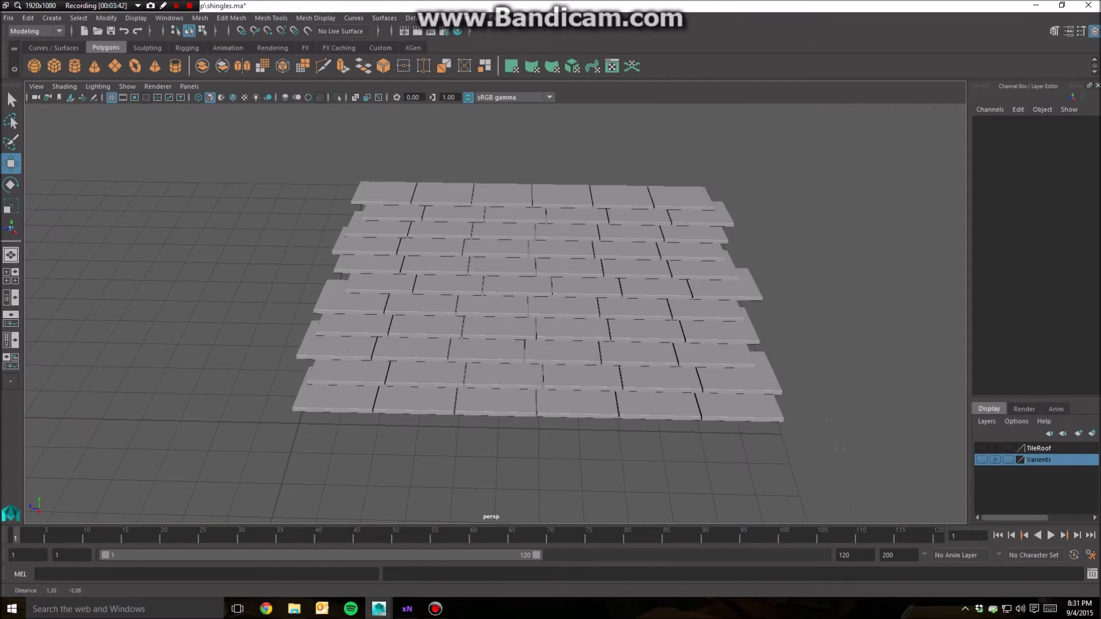
Shift three individual shingles in the middle of the roof patch slightly up or down the slope, out of line with their rows
left_click(448, 285)
left_click_drag(447, 286, 335, 301, "alt")
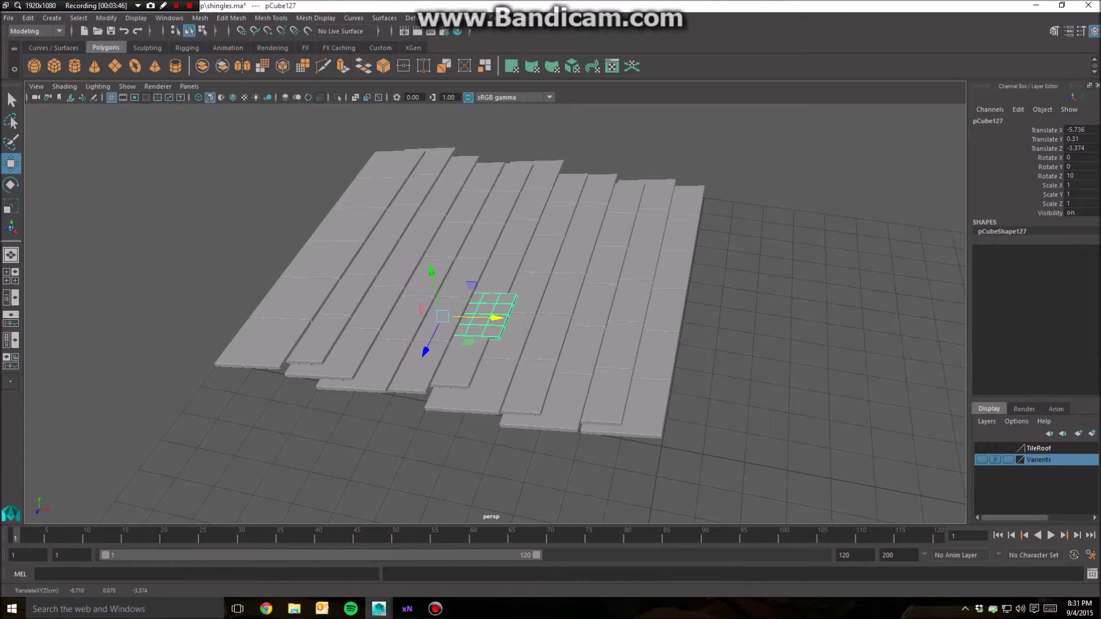
left_click(482, 239)
left_click_drag(491, 243, 501, 243)
left_click(405, 269)
left_click_drag(407, 270, 461, 232)
scroll(496, 314, "down", 6)
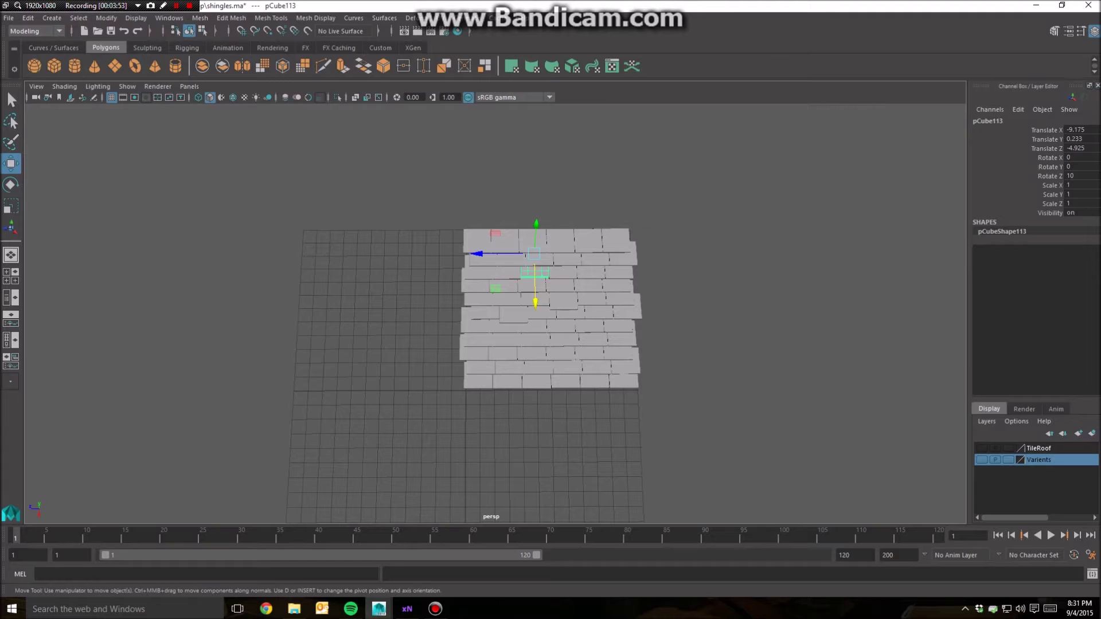
left_click(716, 298)
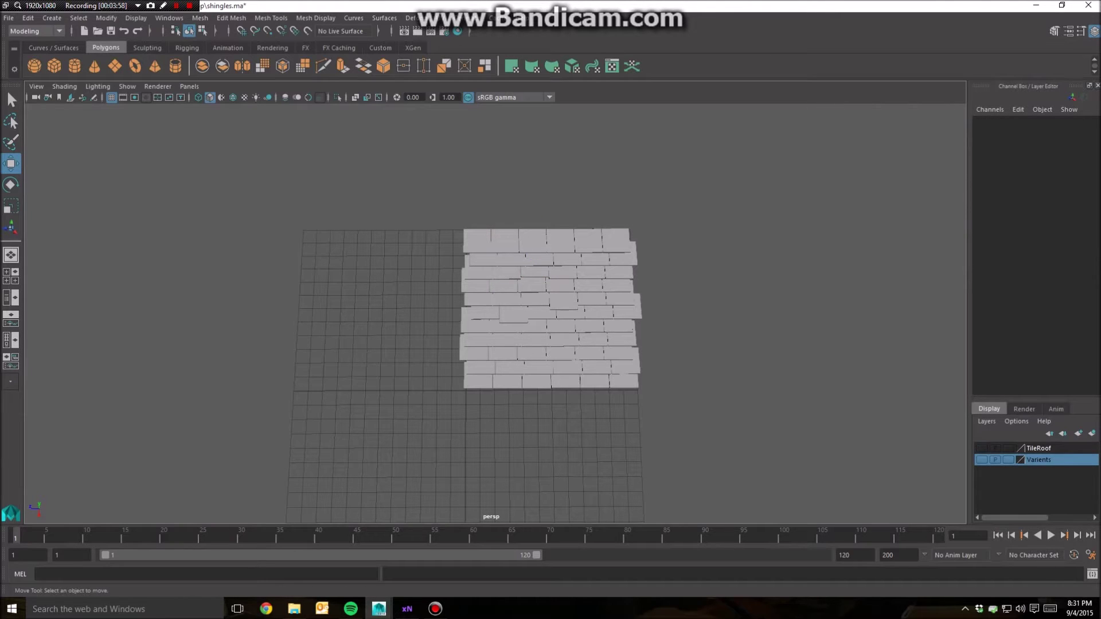
Show the Varients layer to bring up the three shingle variants beside the roof patch
left_click(981, 460)
scroll(496, 314, "up", 6)
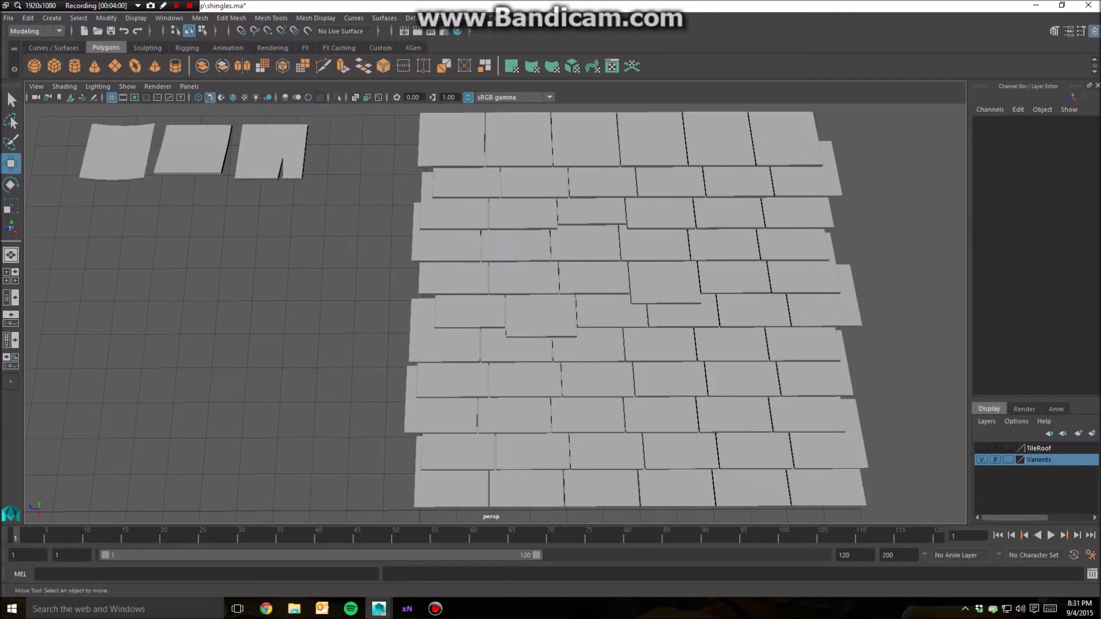
middle_click_drag(276, 229, 688, 327, "alt")
left_click_drag(493, 309, 395, 270, "alt")
scroll(495, 313, "up", 5)
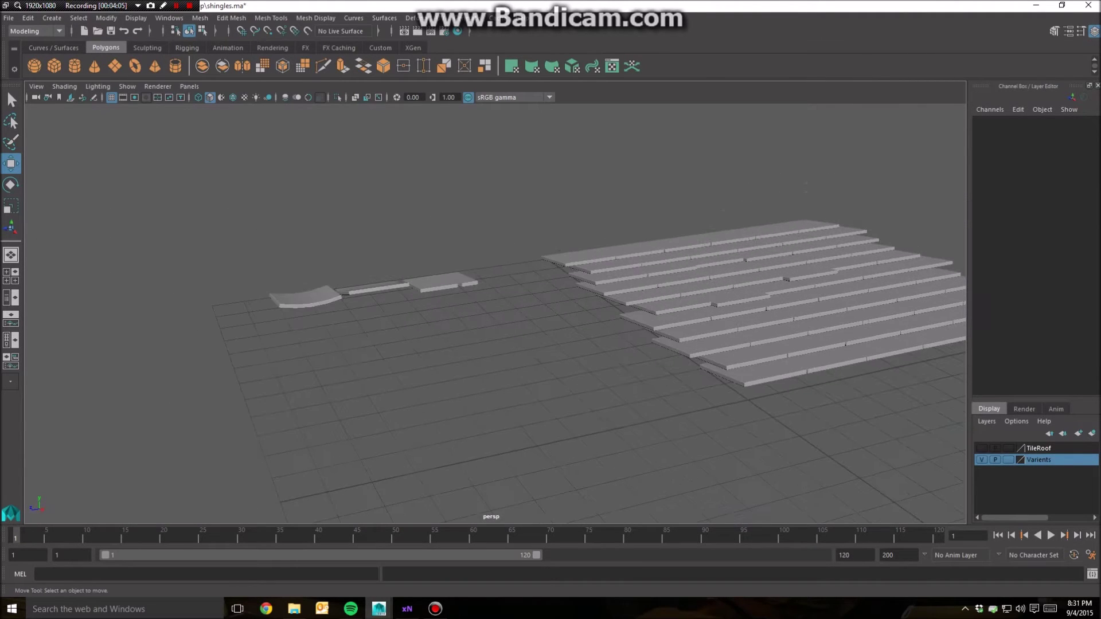
Select all shingles of the roof patch and display their rotate pivots
left_click_drag(516, 298, 490, 366, "alt")
scroll(495, 314, "down", 8)
scroll(493, 327, "up", 5)
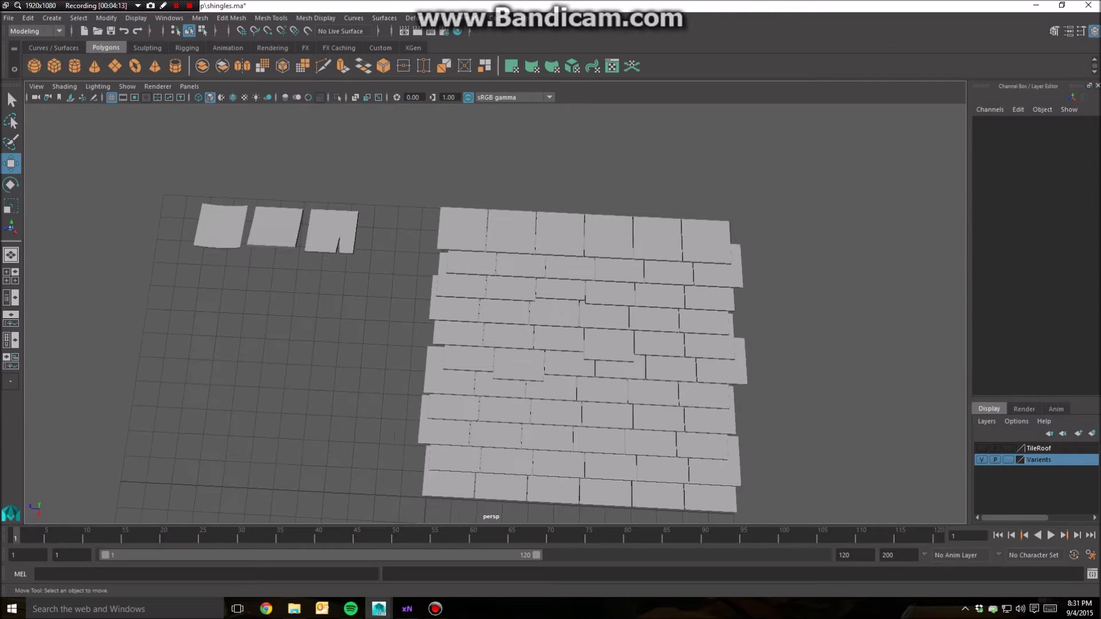
scroll(493, 344, "down", 3)
left_click_drag(443, 232, 677, 447)
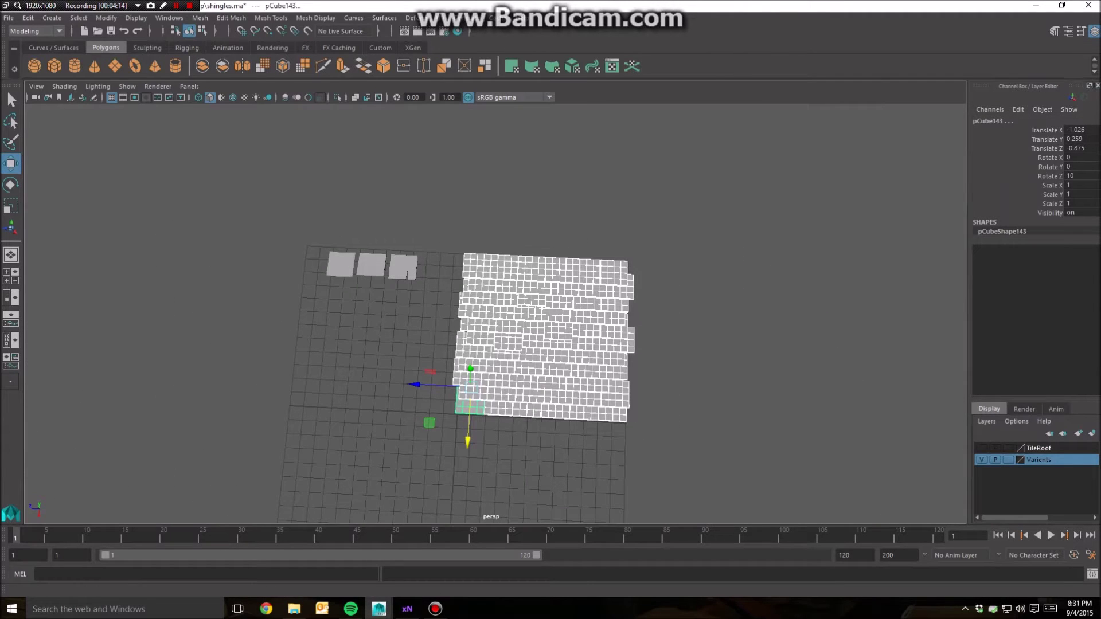
left_click(135, 18)
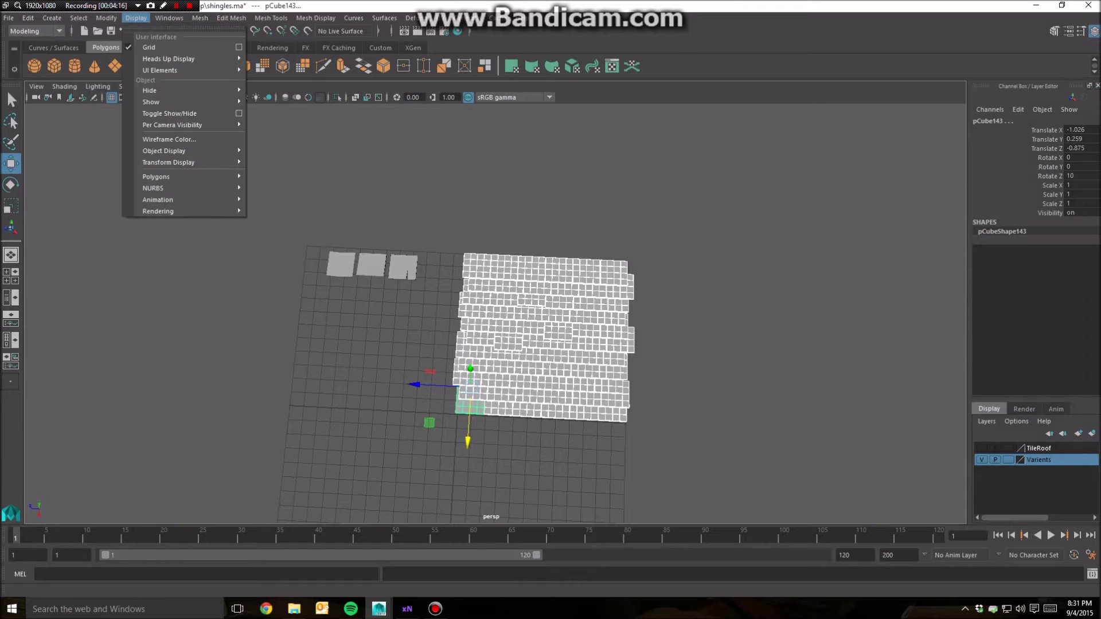
mouse_move(172, 163)
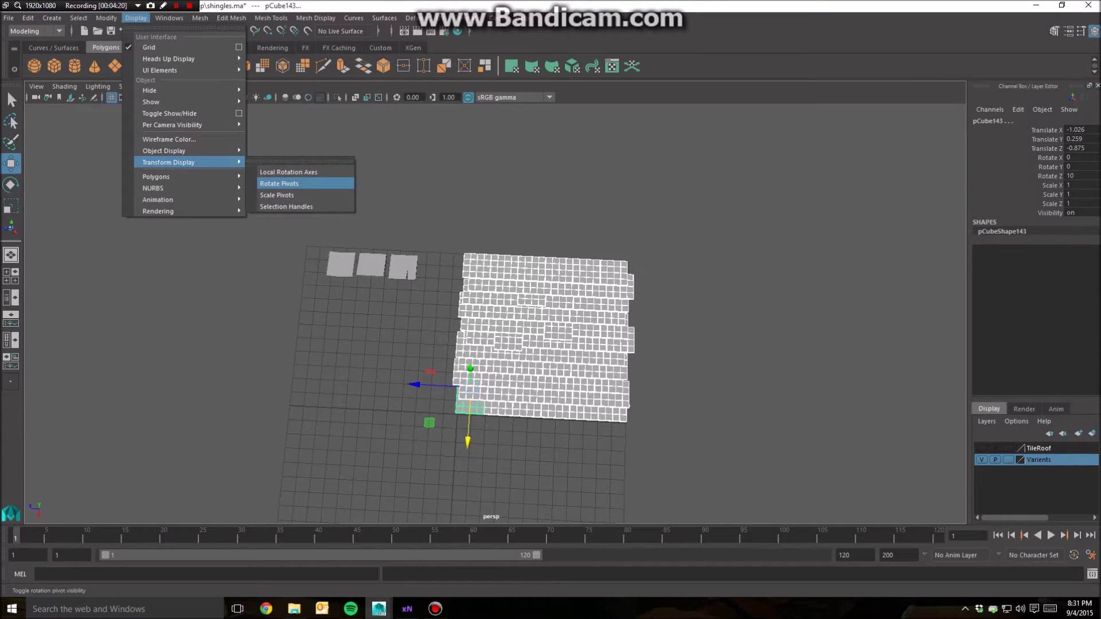
left_click(279, 184)
left_click(396, 195)
Examine the shingle pivots from beneath the patch and compare them with the variants beside it
left_click_drag(396, 195, 413, 229, "alt")
scroll(495, 313, "up", 10)
left_click_drag(436, 344, 516, 352, "alt")
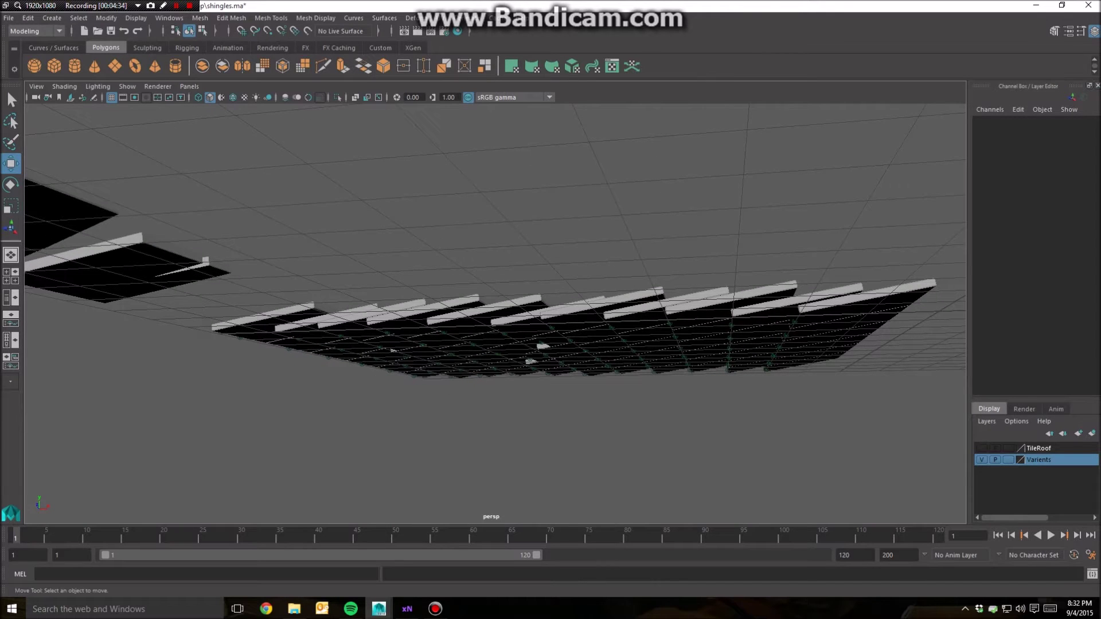
mouse_move(516, 351)
left_mouse_down("alt")
mouse_move(518, 421)
mouse_move(518, 358)
left_mouse_up("alt")
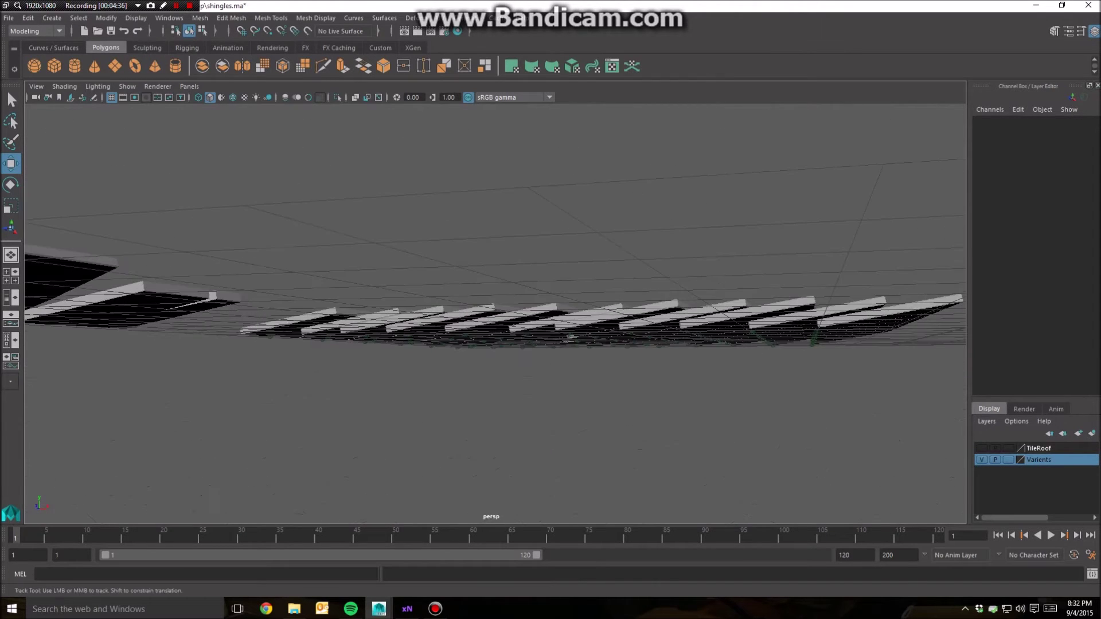
middle_click_drag(519, 358, 694, 356, "alt")
left_click(368, 314)
left_click_drag(368, 314, 344, 395, "alt")
middle_click_drag(344, 396, 443, 342, "alt")
left_click(443, 342)
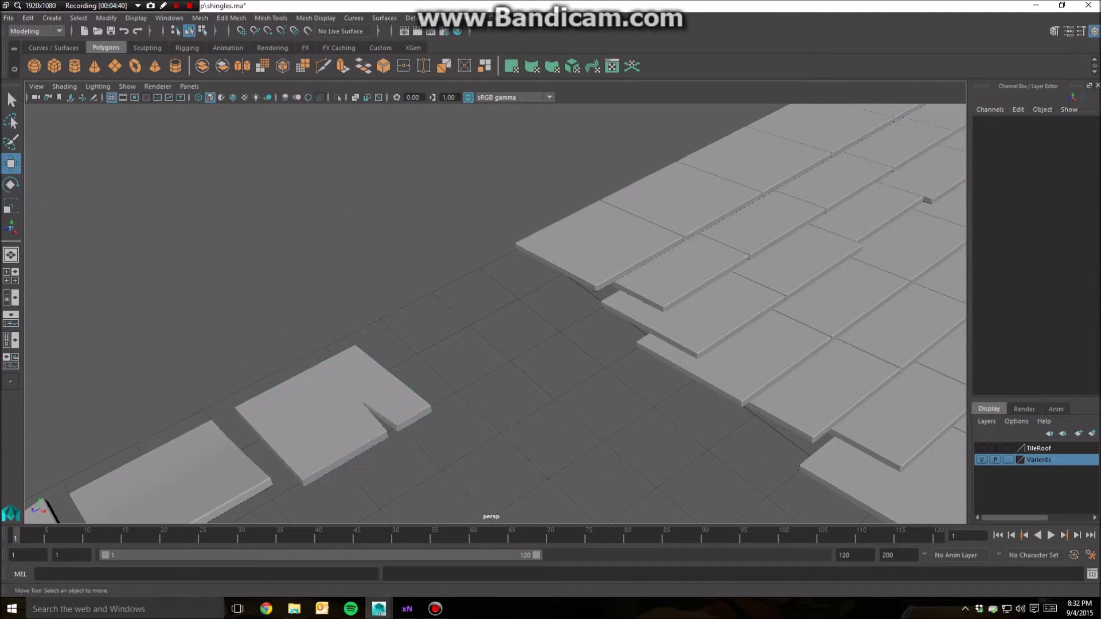
Snap the notched shingle variant onto the second shingle of the patch's third row and delete the plain shingle it replaces
left_click(338, 396)
left_click_drag(339, 395, 344, 310, "alt")
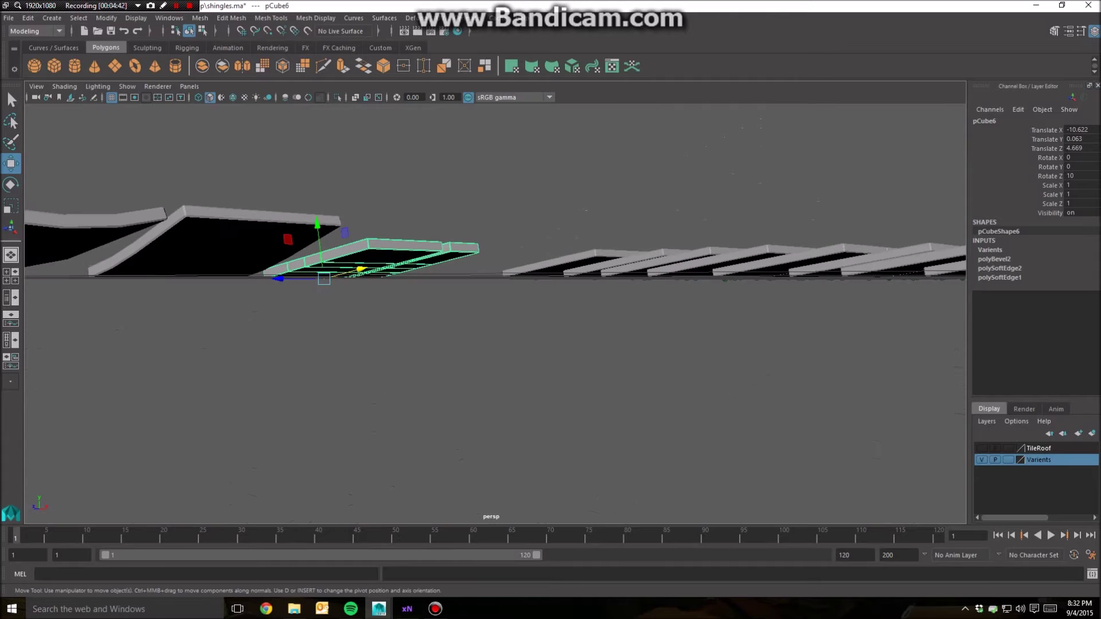
key("v")
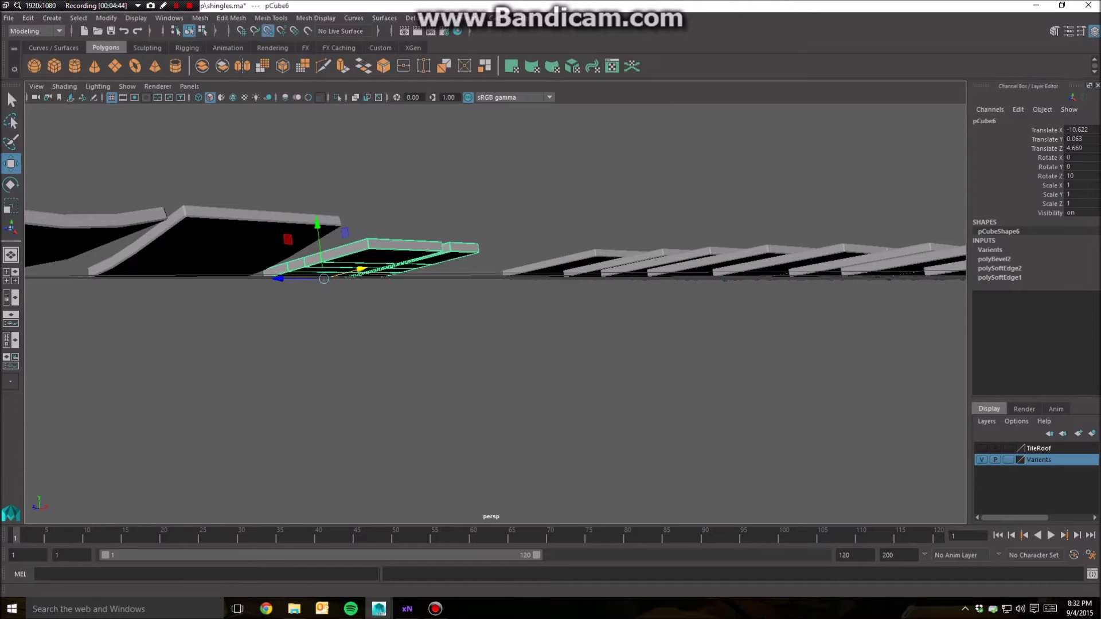
left_click_drag(350, 304, 354, 241, "alt")
left_click_drag(342, 175, 691, 447)
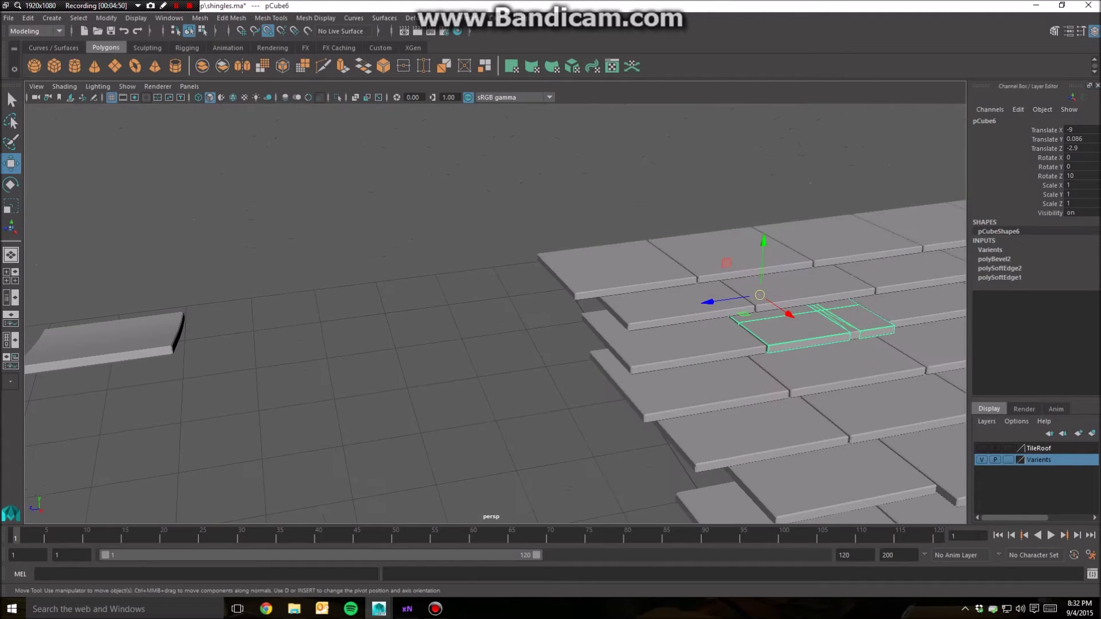
left_click(751, 192)
left_click(852, 325)
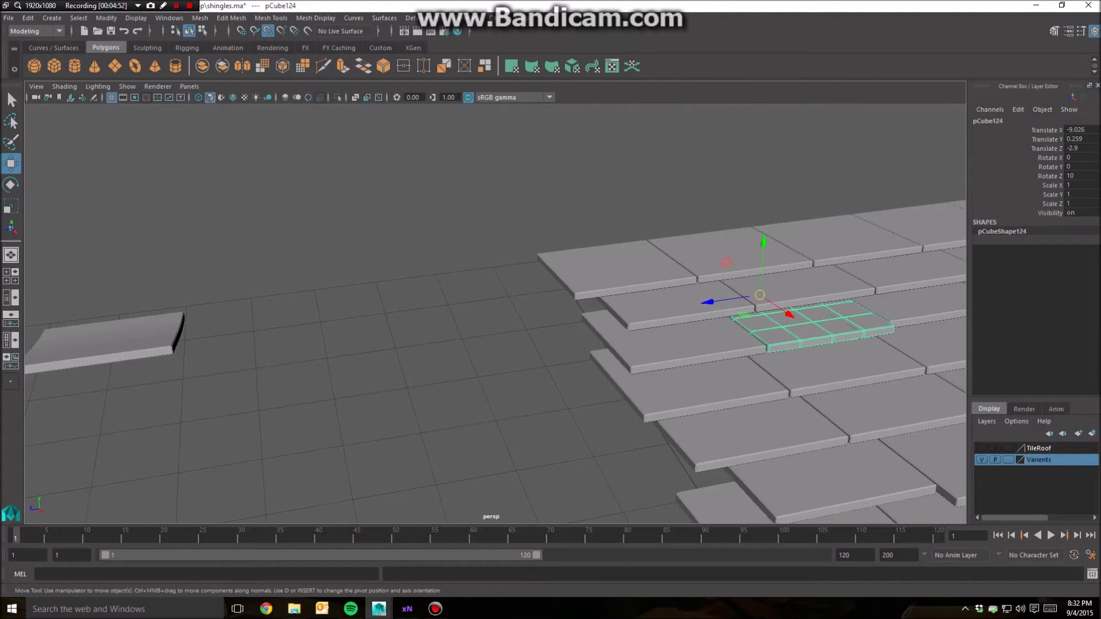
key("Delete")
Slide the notched shingle about 0.2 units down the slope with point snapping off, out of line with its row
left_click_drag(803, 327, 769, 381, "alt")
middle_click_drag(768, 381, 499, 315, "alt")
scroll(495, 313, "down", 5)
left_click(501, 330)
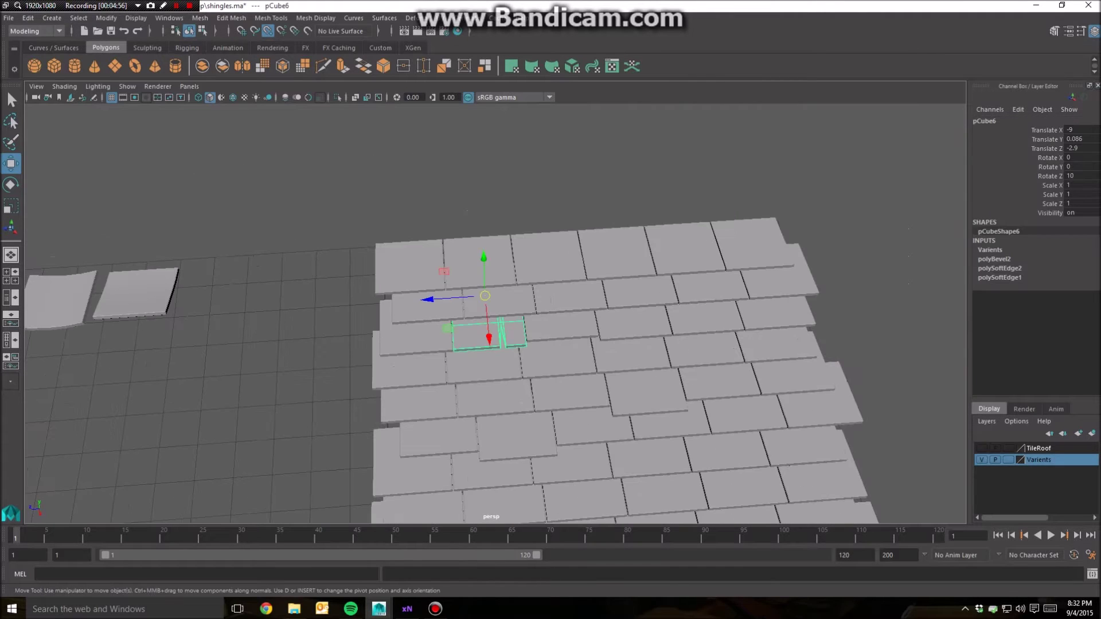
left_click_drag(488, 335, 492, 361)
key("ctrl+z")
left_click(267, 31)
left_click_drag(488, 337, 489, 344)
Examine how the notched shingle sits in the patch from several angles
left_click(327, 309)
left_click_drag(326, 310, 395, 270, "alt")
middle_click_drag(396, 270, 298, 249, "alt")
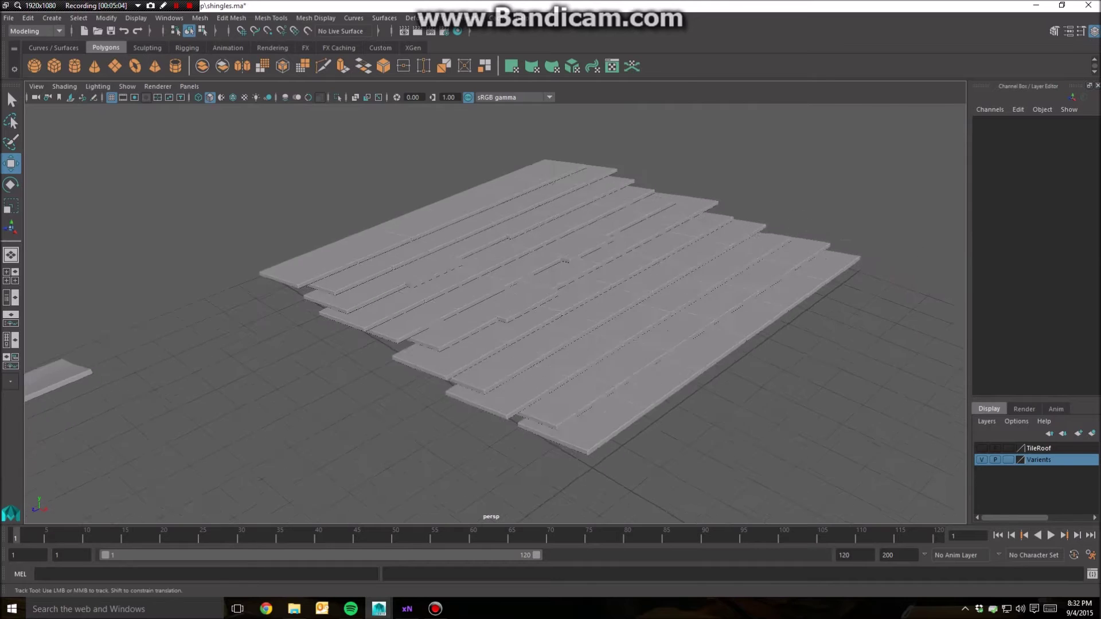
right_click_drag(298, 250, 229, 258, "alt")
left_click_drag(229, 258, 172, 261, "alt")
left_click_drag(493, 281, 499, 321, "alt")
scroll(498, 321, "up", 5)
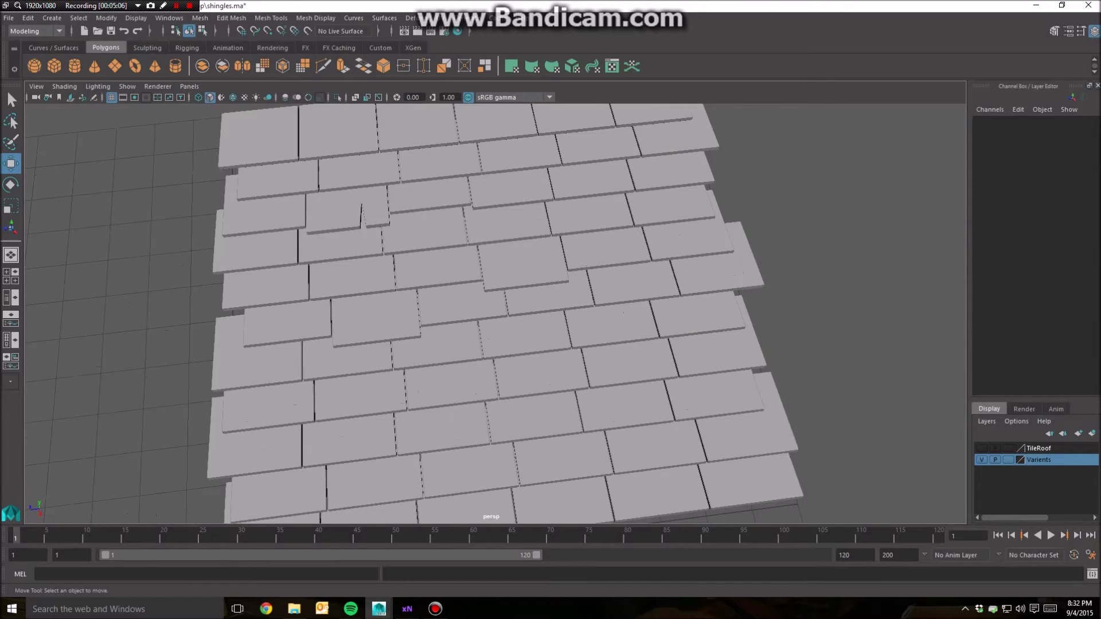
Move the lower side edges of one shingle in the middle of the patch slightly inward to make its outline irregular
left_click(528, 338)
scroll(528, 338, "up", 6)
right_click_drag(509, 395, 509, 257)
left_click(492, 452)
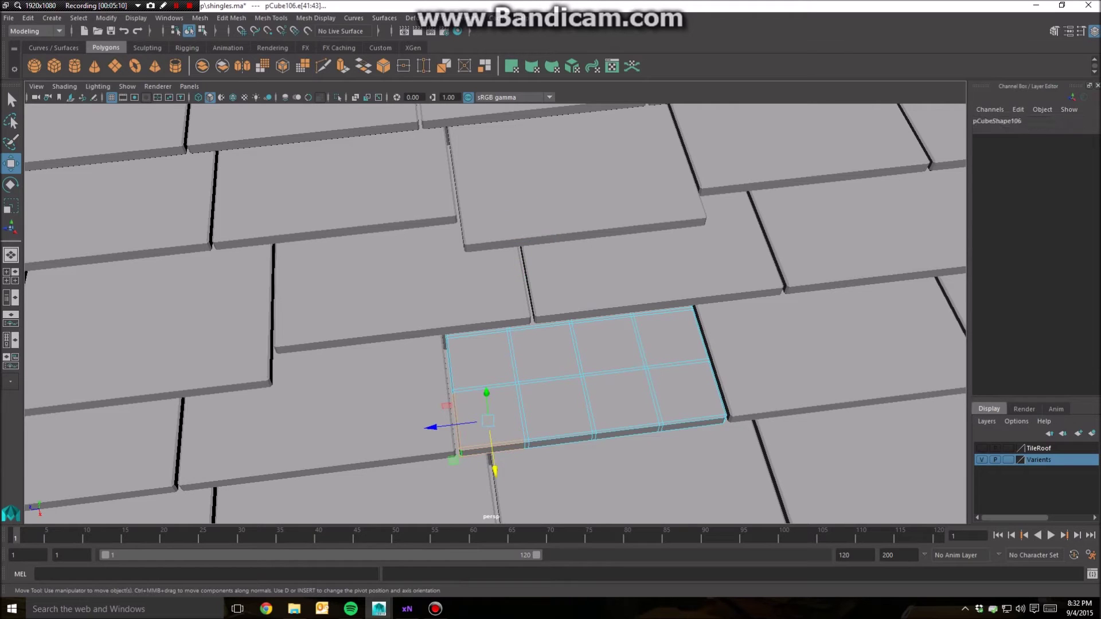
left_click_drag(437, 426, 435, 427)
key("ctrl+z")
left_click_drag(500, 432, 536, 468, "ctrl")
left_click_drag(454, 393, 458, 395)
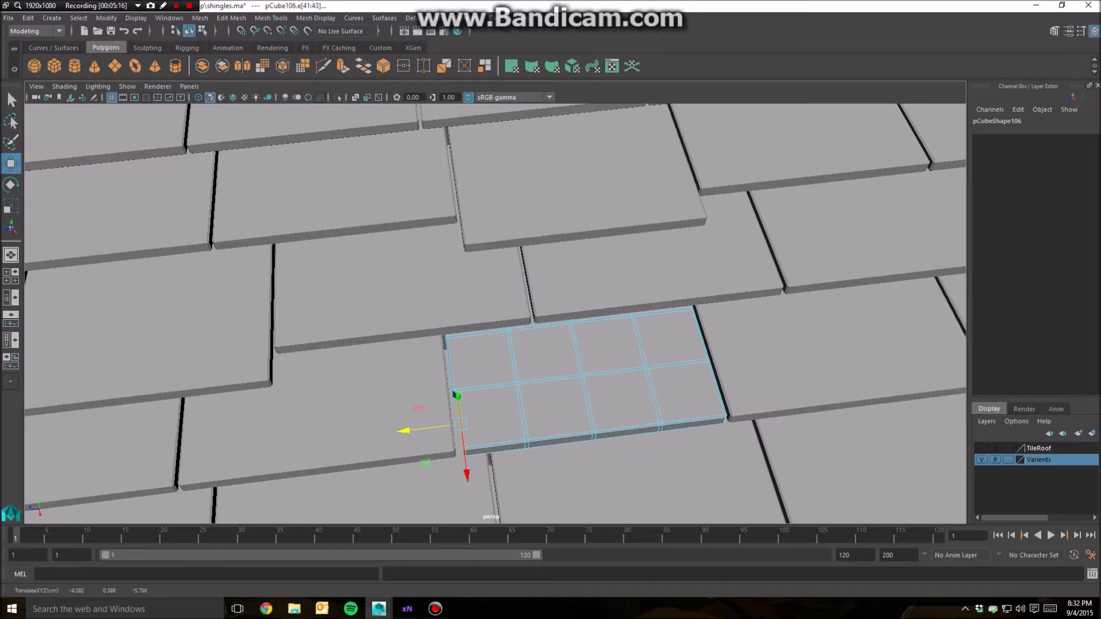
Examine the whole roof patch with the reshaped and notched shingles from different distances
scroll(549, 379, "down", 8)
left_click(551, 380)
scroll(550, 379, "up", 3)
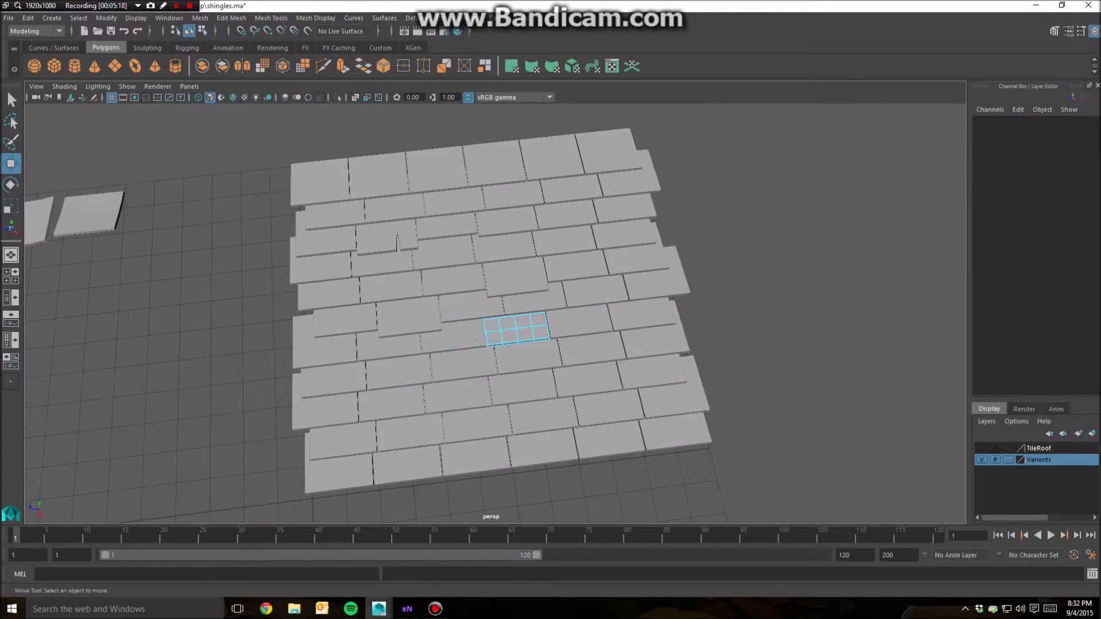
left_click_drag(550, 380, 591, 367, "alt")
scroll(588, 298, "up", 3)
scroll(587, 298, "down", 5)
scroll(590, 367, "up", 3)
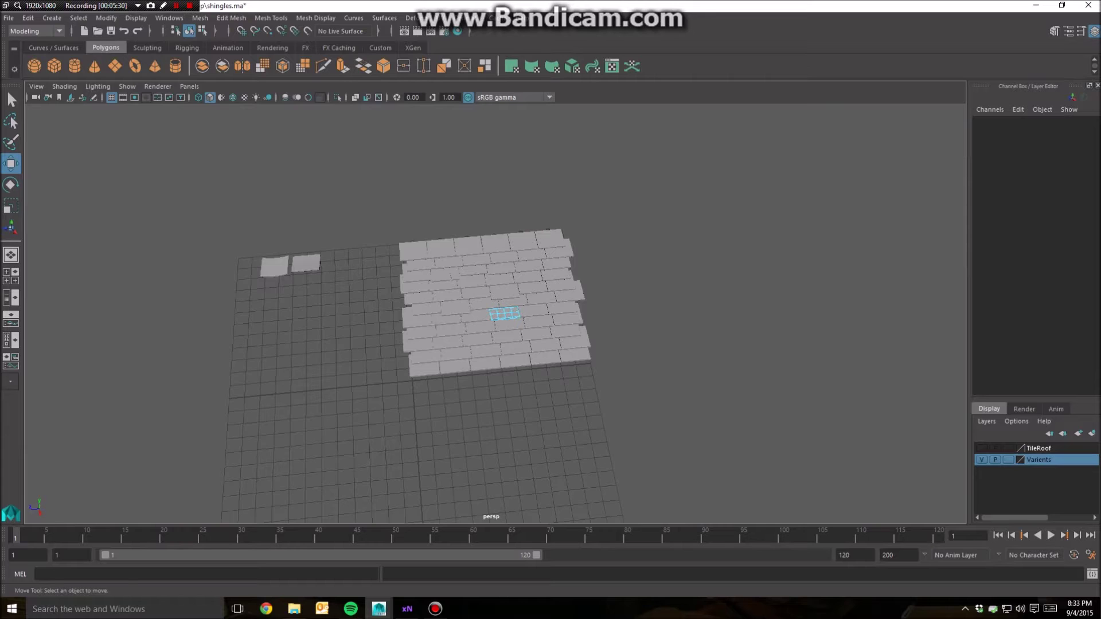
scroll(504, 312, "up", 5)
Return to object mode, select all shingles of the patch including the notched one, and toggle their rotate pivot display
left_click_drag(266, 144, 792, 502)
right_click_drag(646, 287, 708, 274)
right_click_drag(524, 315, 573, 304)
left_click_drag(794, 467, 292, 145)
left_click_drag(389, 230, 429, 49, "alt")
left_click_drag(470, 200, 412, 298, "alt")
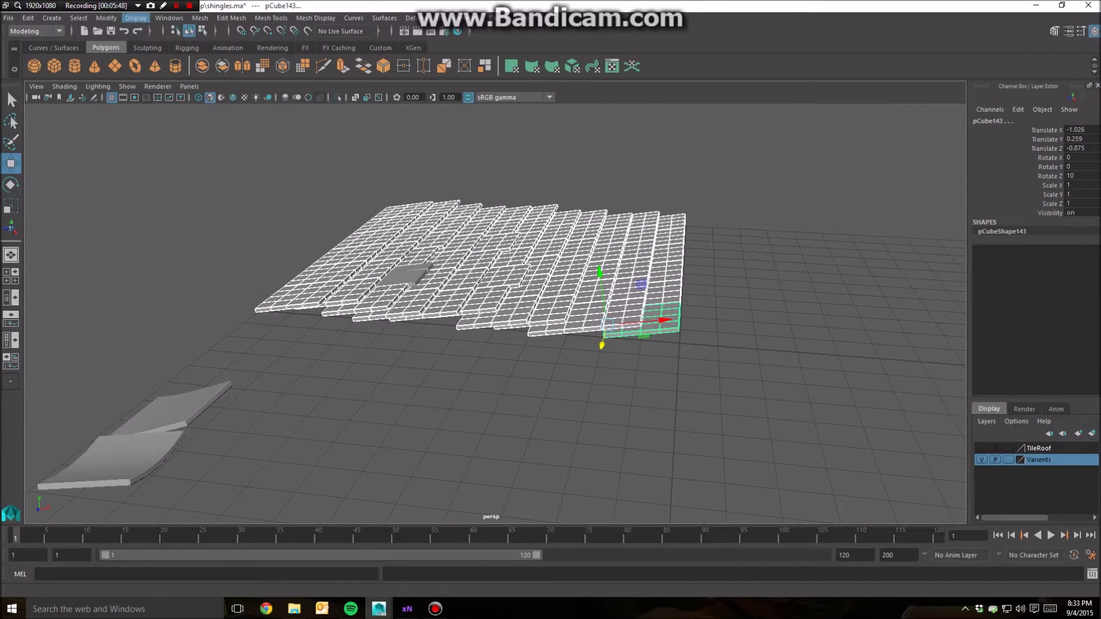
left_click(136, 18)
left_click(136, 18)
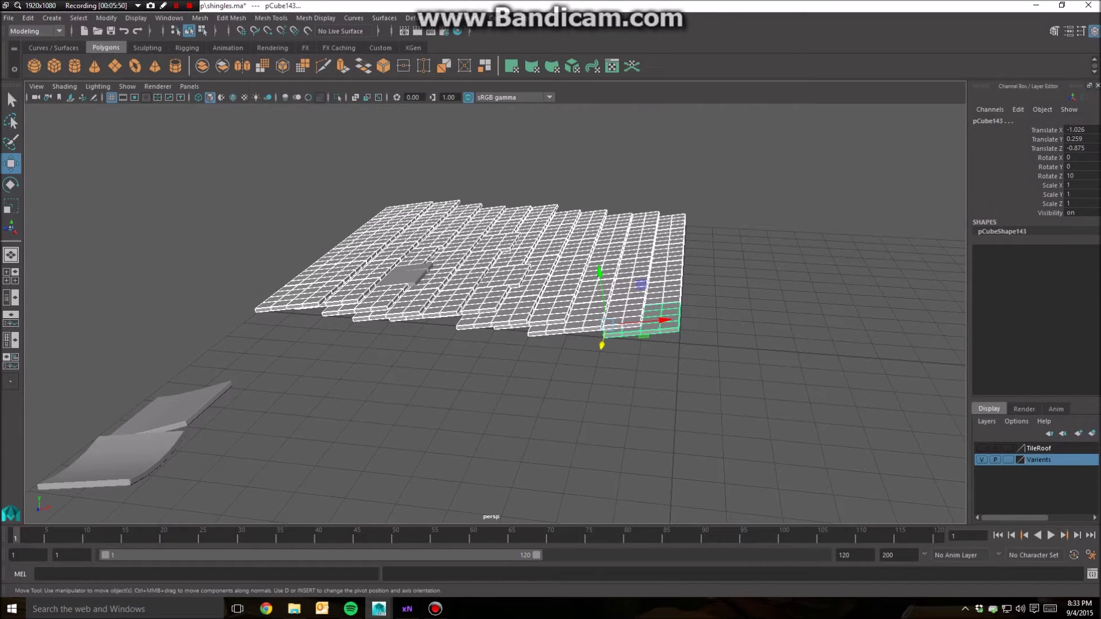
left_click(411, 274)
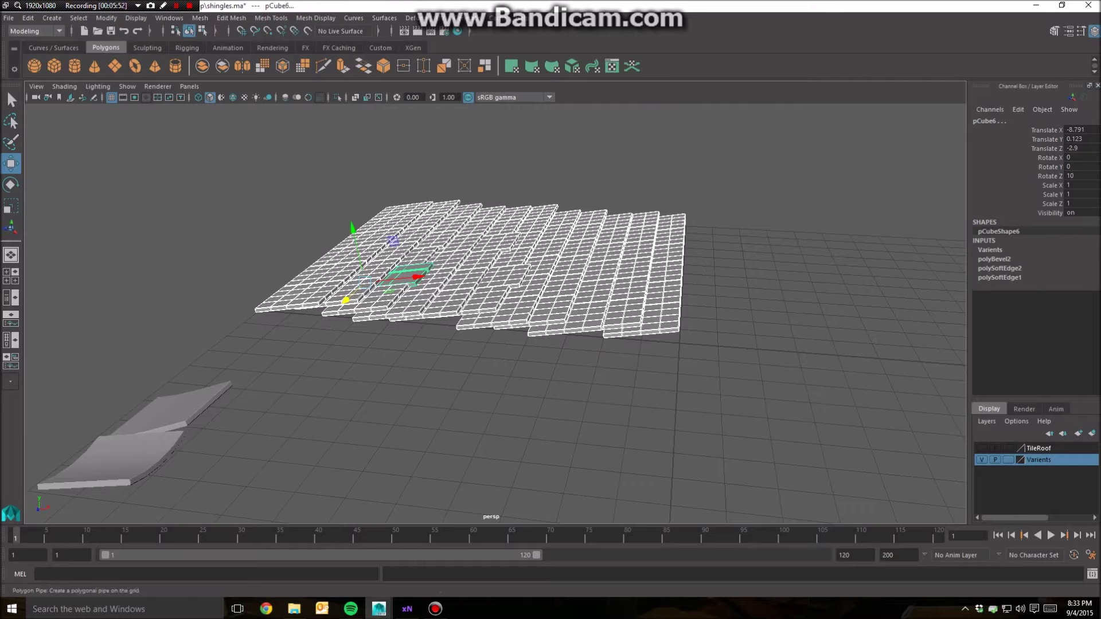
left_click(136, 17)
mouse_move(166, 101)
mouse_move(171, 162)
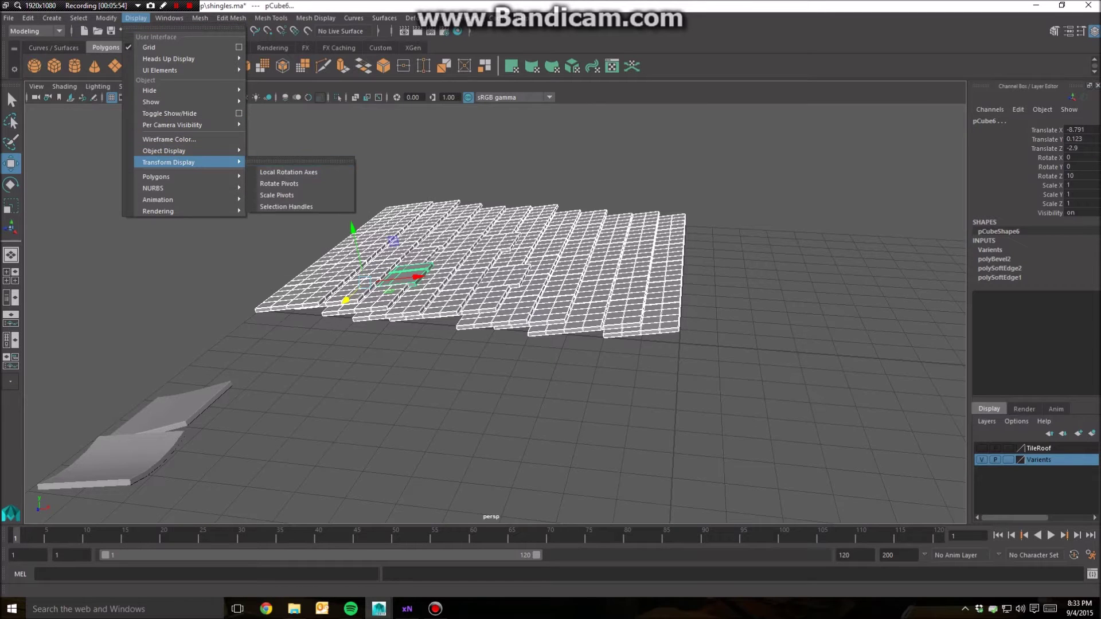
left_click(279, 183)
left_click_drag(493, 287, 493, 151, "alt")
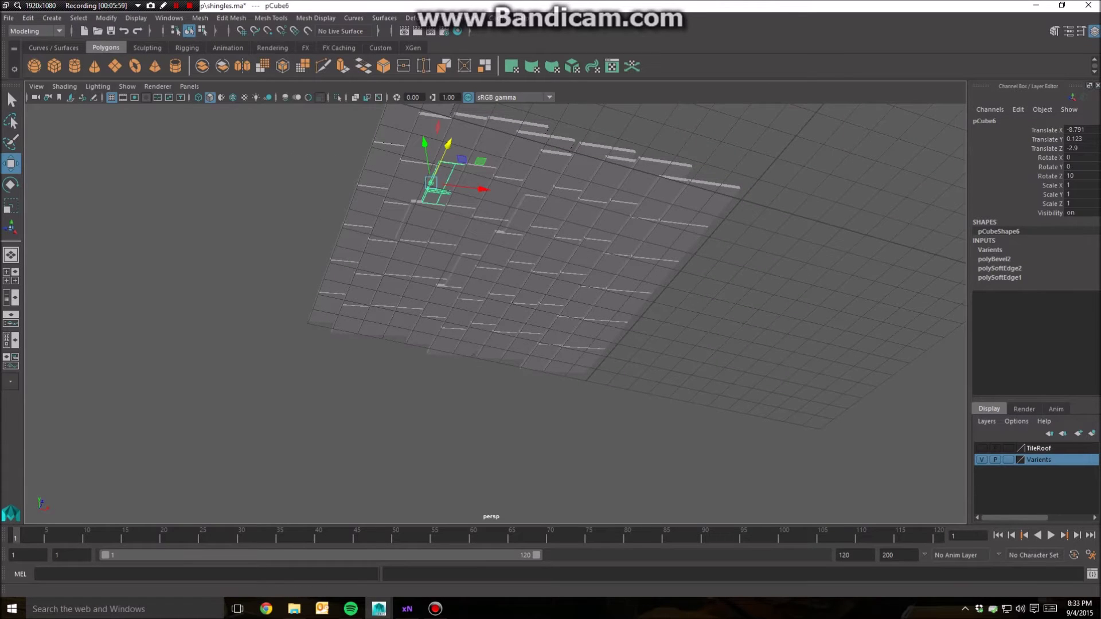
Toggle the rotate pivot display of the notched shingle alone and clear the selection
left_click(135, 17)
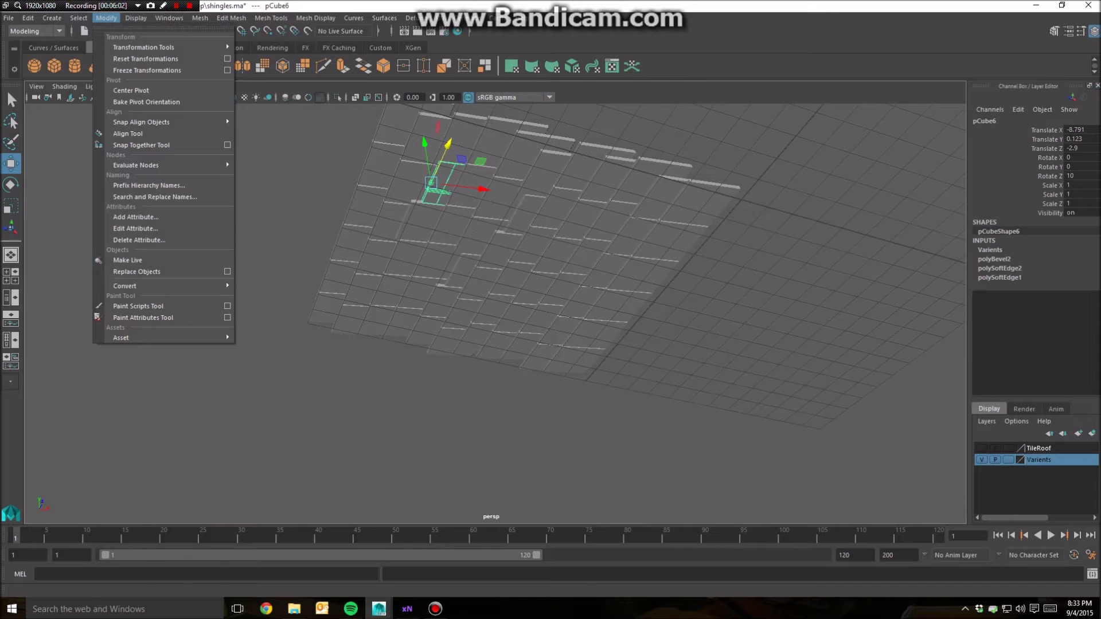
mouse_move(172, 162)
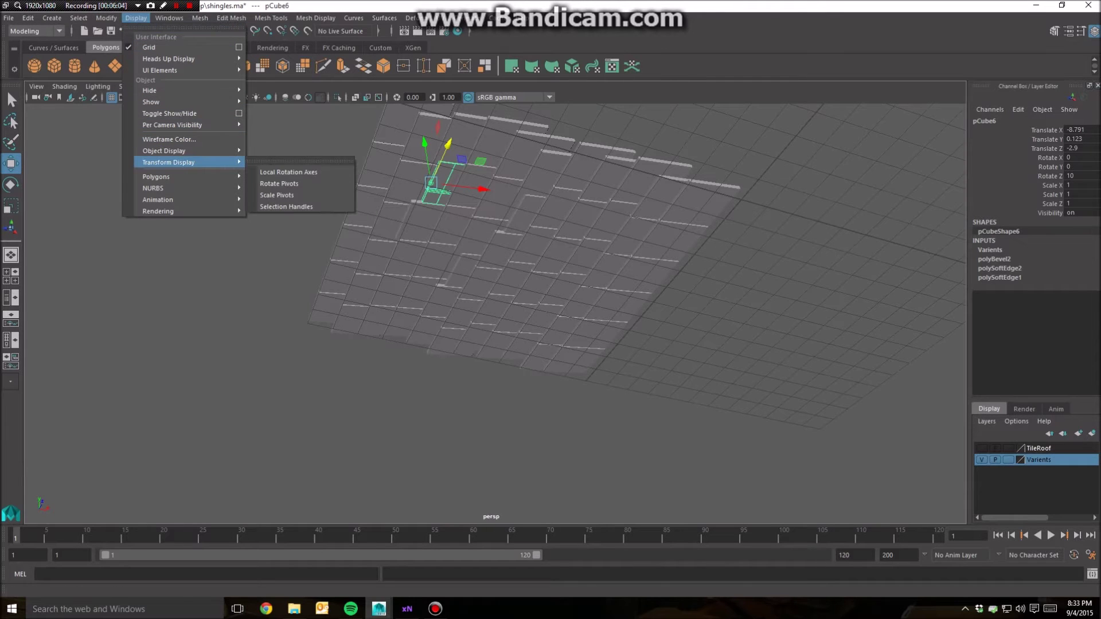
left_click(298, 183)
left_click(516, 424)
Hide the Varients layer and delete all remaining shingles of the practice patch
left_click_drag(515, 344, 386, 508, "alt")
left_click(982, 459)
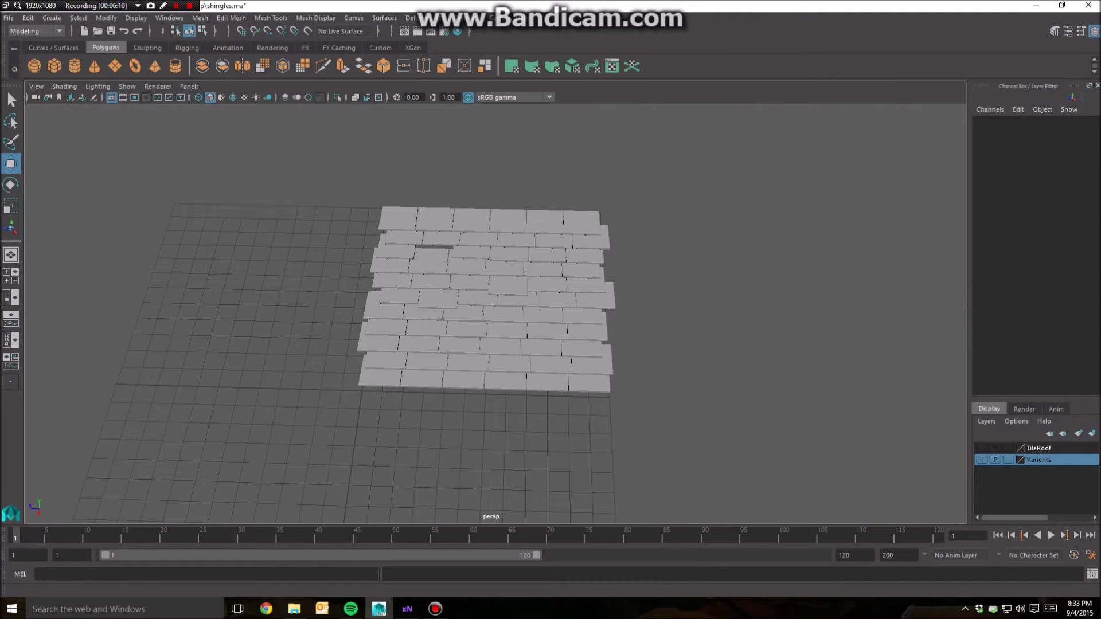
left_click_drag(299, 174, 530, 294)
key("Delete")
Show the TileRoof layer to bring up the prepared shingle patch with its built-in variants
left_click(981, 449)
left_click_drag(516, 344, 495, 290, "alt")
scroll(516, 298, "up", 8)
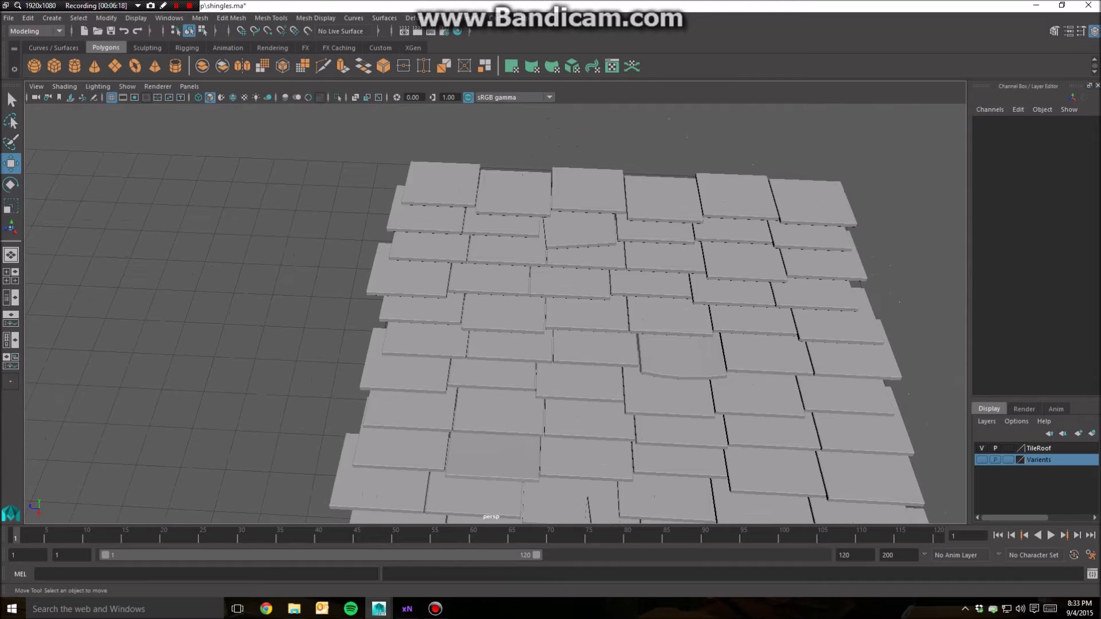
middle_click_drag(496, 290, 383, 231, "alt")
scroll(495, 298, "down", 7)
scroll(496, 298, "down", 3)
Examine the TileRoof patch both selected and unselected, checking its irregular shingles and staggered edges
left_click_drag(381, 209, 580, 339)
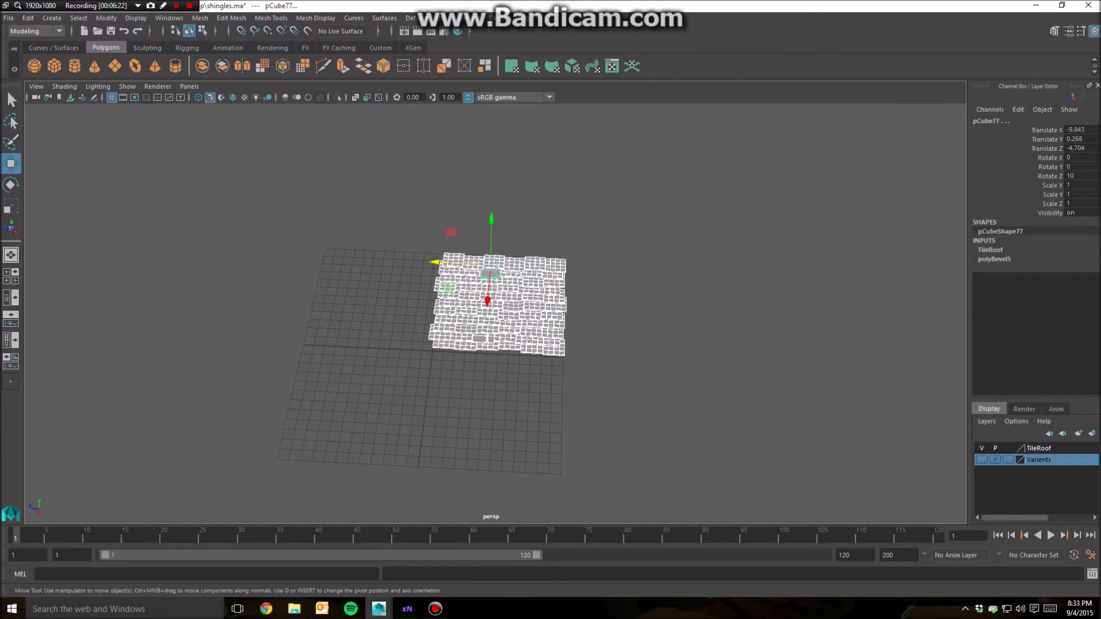
scroll(499, 298, "up", 5)
left_click(783, 472)
left_click_drag(782, 471, 282, 132)
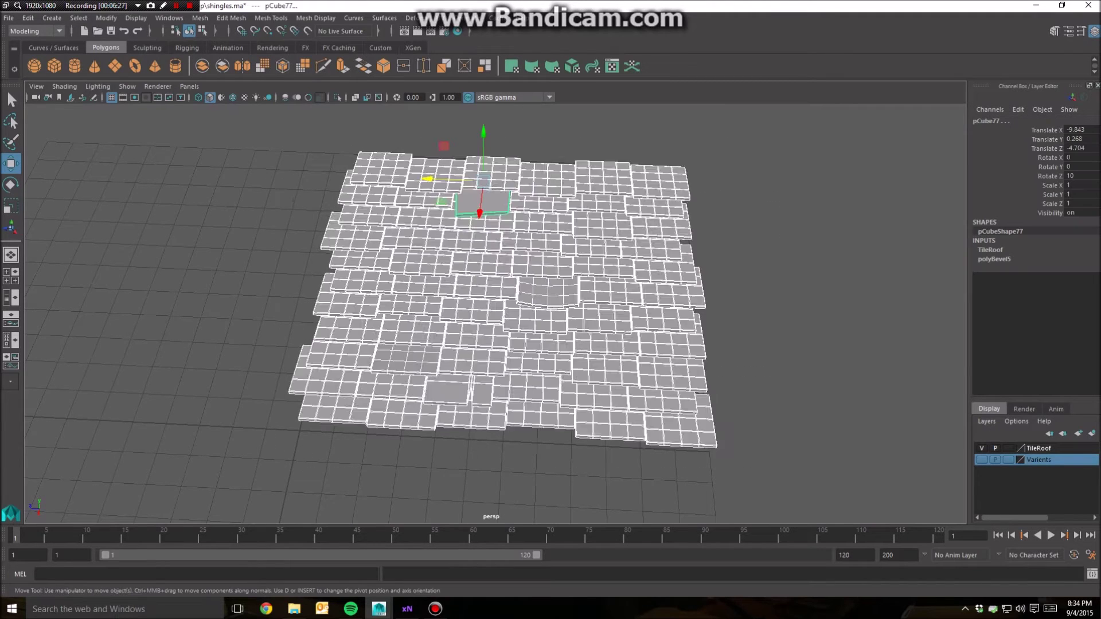
scroll(499, 298, "down", 2)
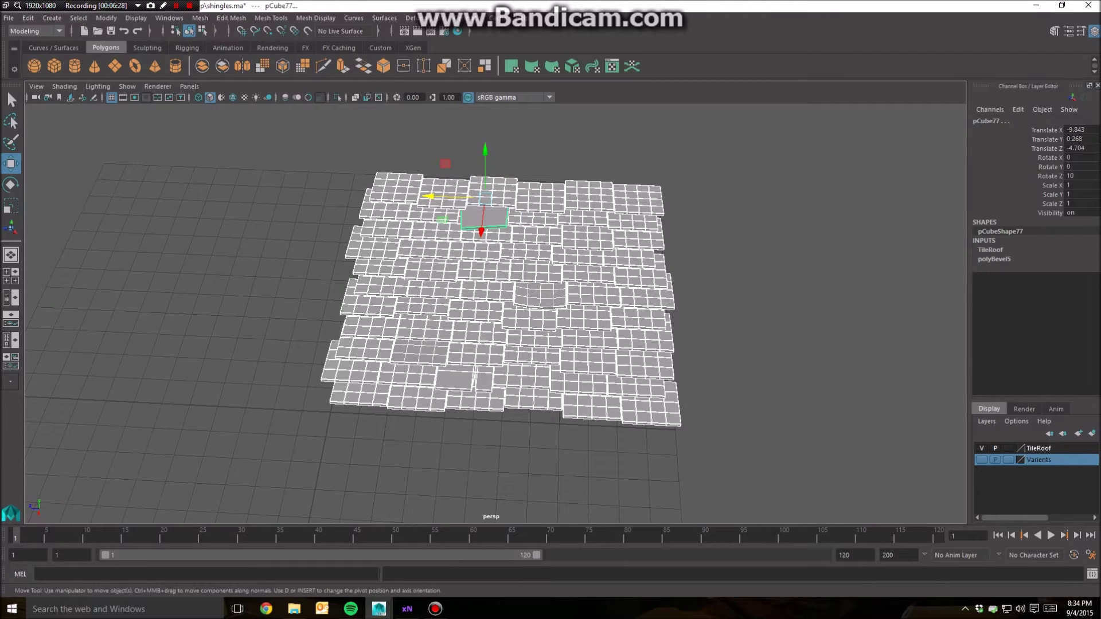
left_click_drag(499, 298, 476, 313, "alt")
left_click(783, 367)
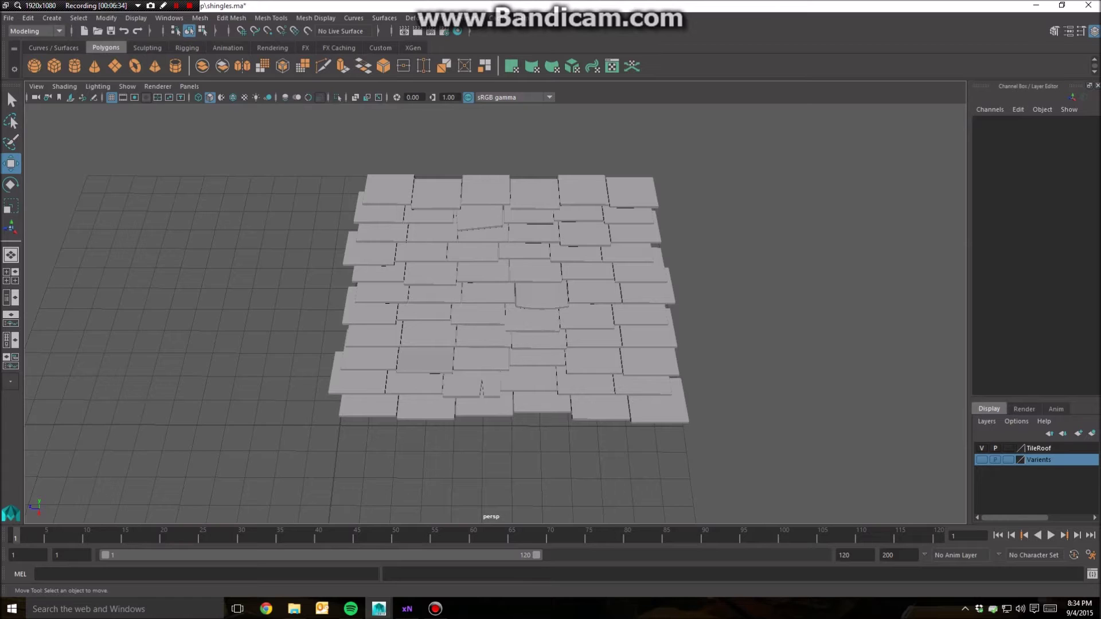
left_click_drag(475, 314, 507, 293, "alt")
scroll(507, 293, "up", 2)
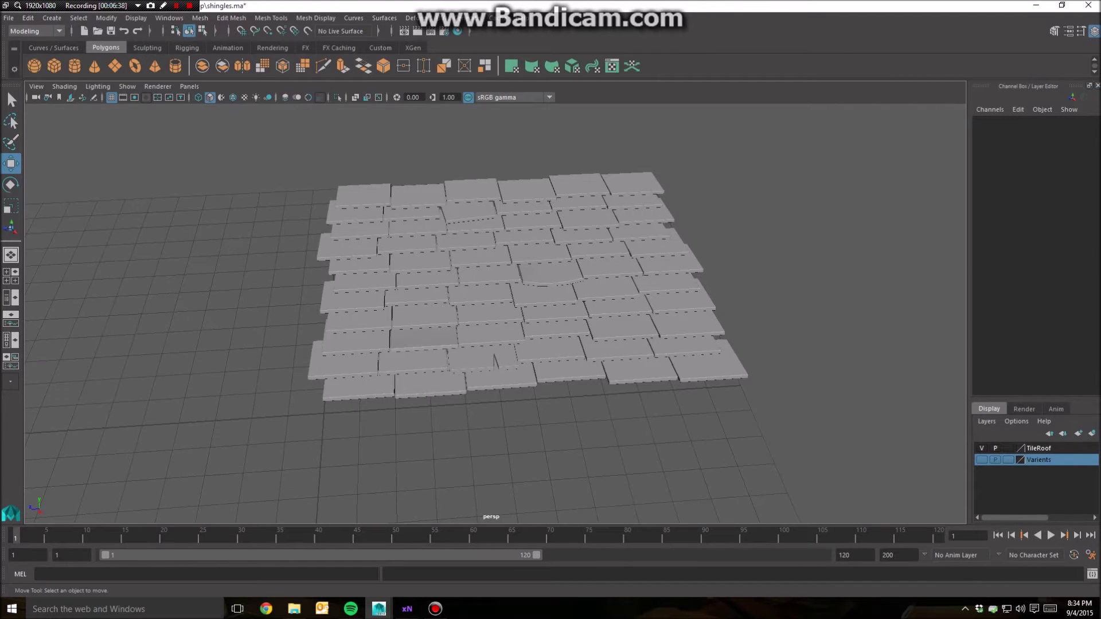
left_click_drag(507, 292, 482, 309, "alt")
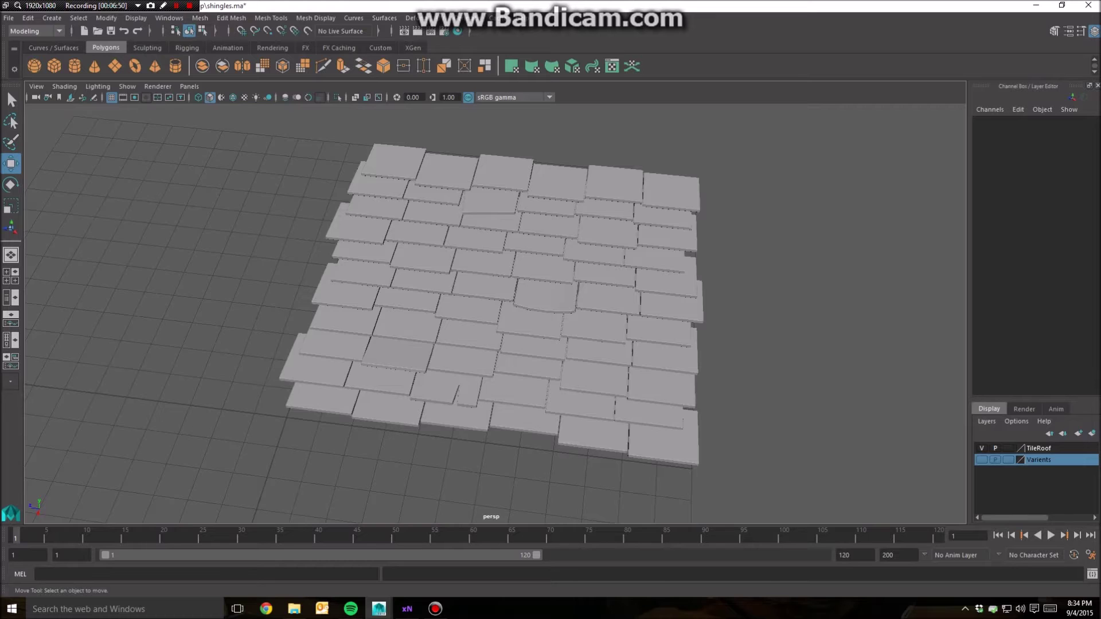
Duplicate the whole TileRoof patch once using Duplicate Special with a translate offset of 12 in X and 0 in Z
scroll(647, 458, "down", 5)
left_click_drag(652, 462, 336, 190)
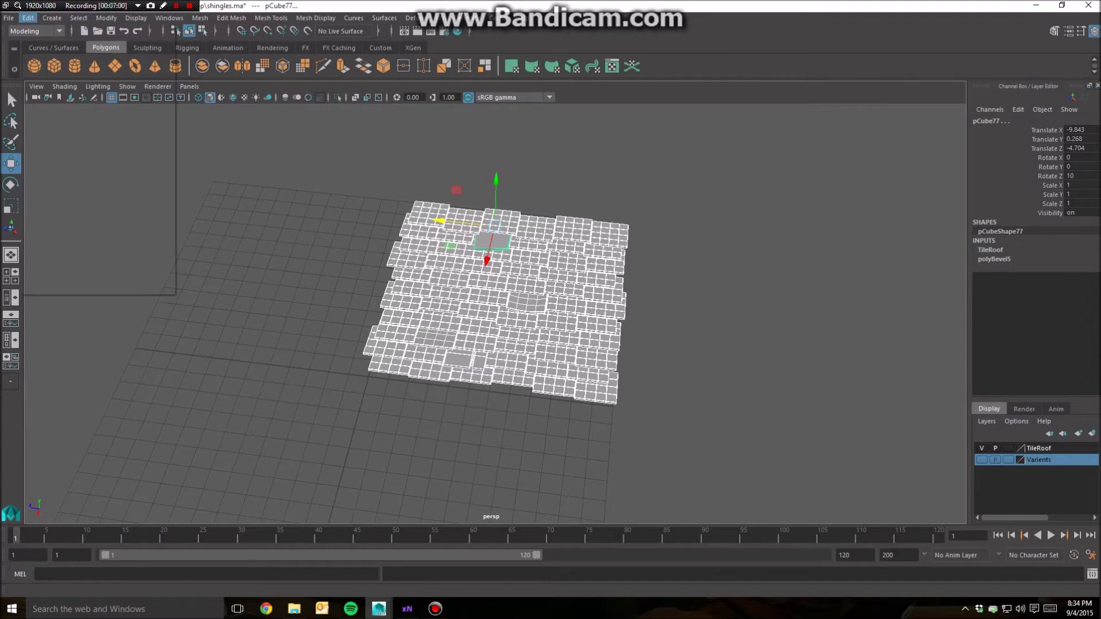
left_click(27, 18)
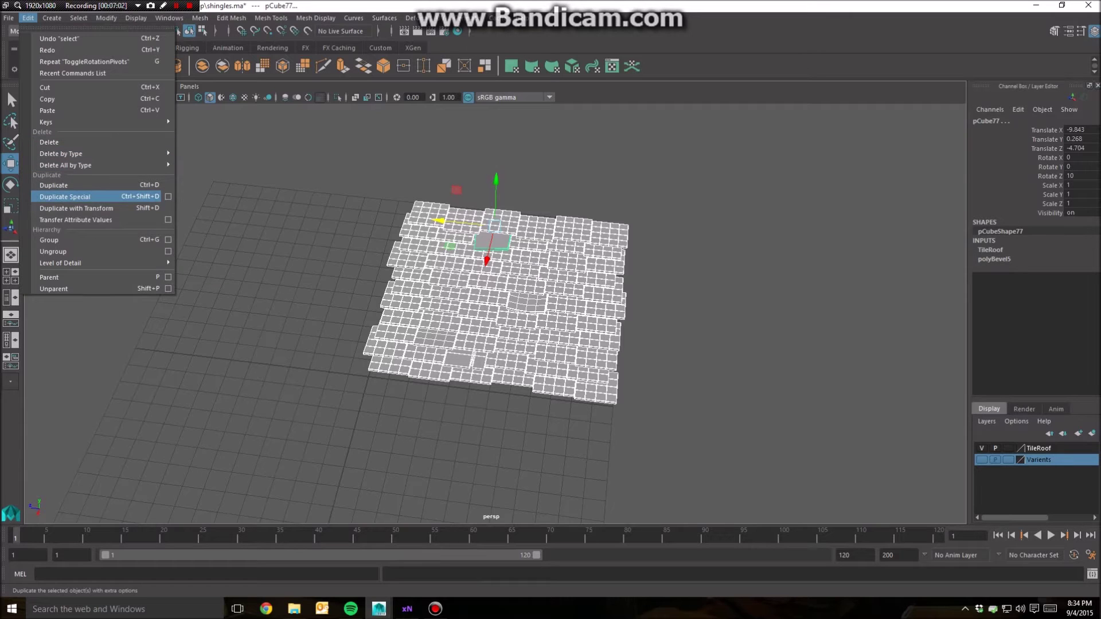
left_click(168, 196)
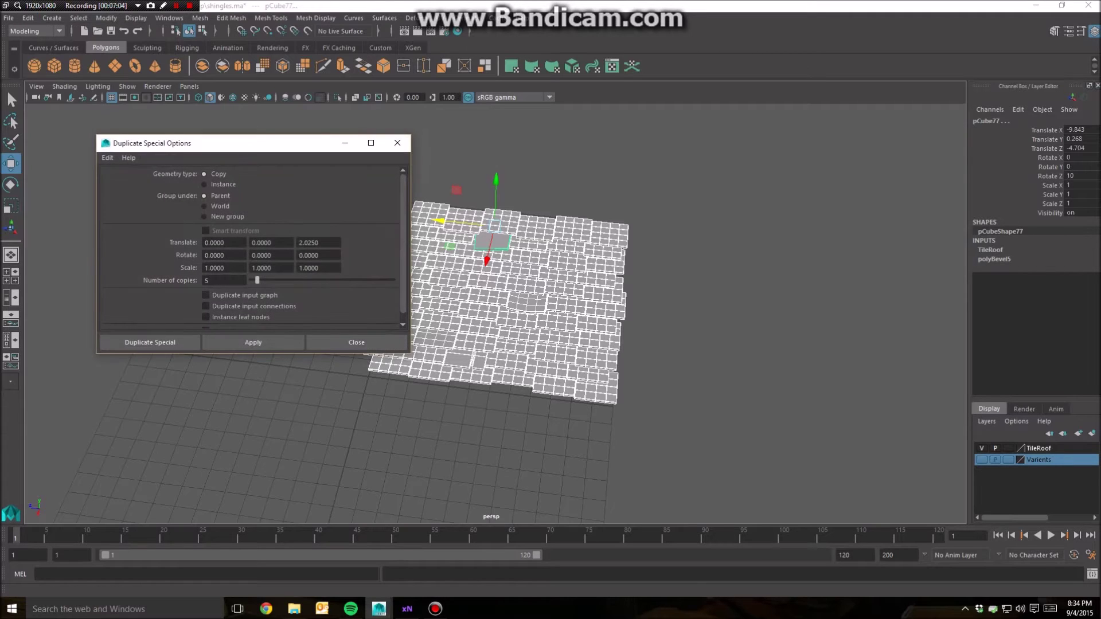
key("ctrl+a")
type("0")
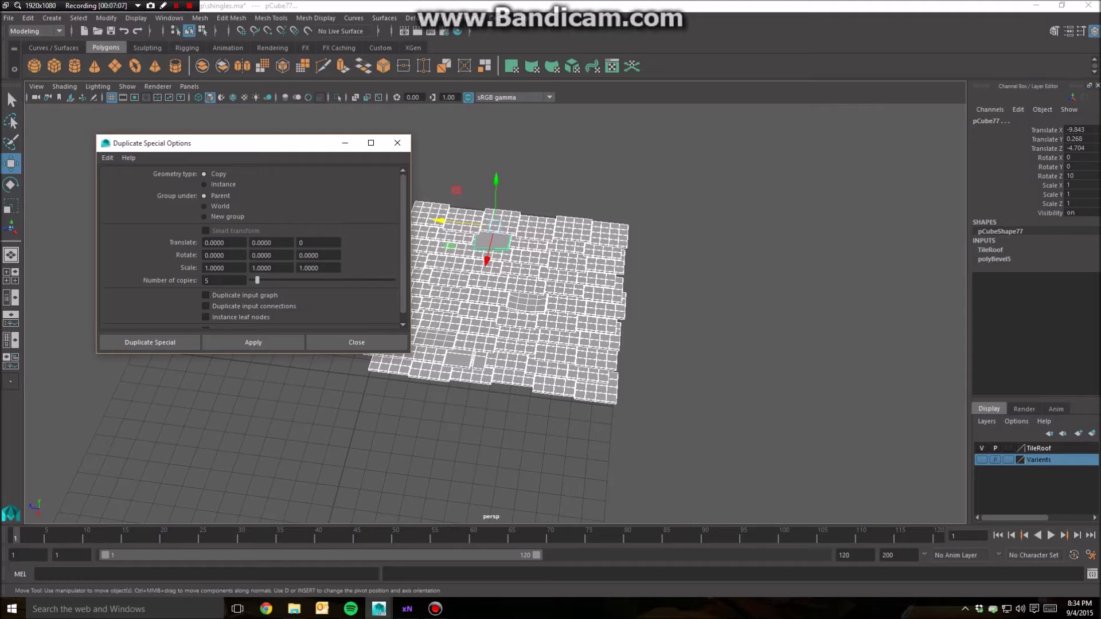
double_click(207, 280)
key("Return")
double_click(214, 242)
type("12")
left_click(150, 342)
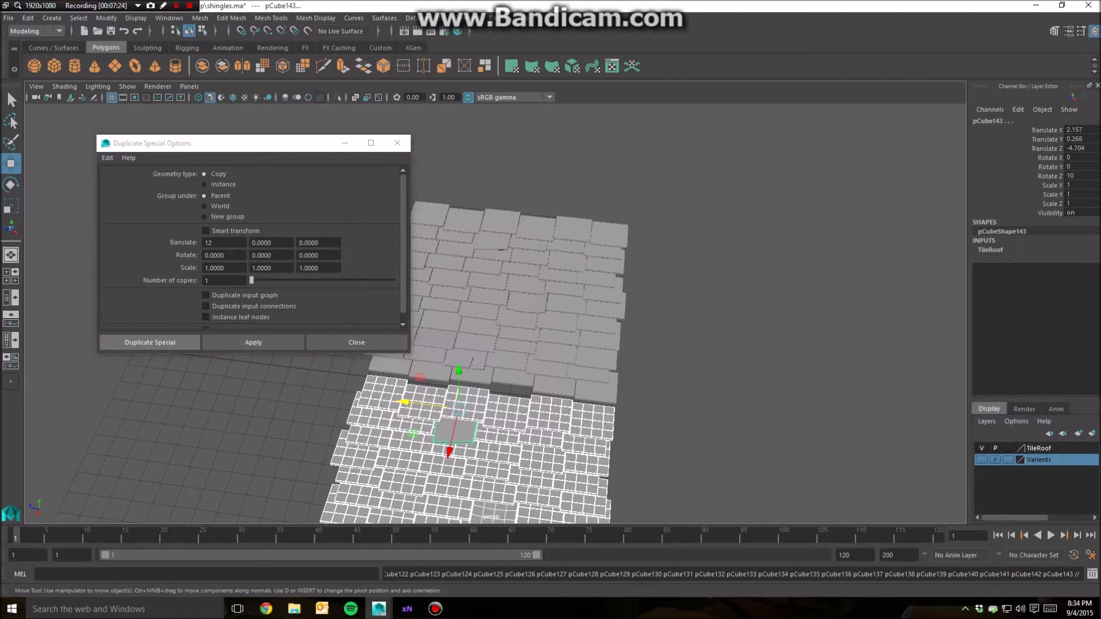
Set the Move tool's axis orientation to World and slide the duplicated patch along X to about 1.041, against the original patch
left_click_drag(458, 396, 477, 420, "alt")
middle_click_drag(477, 420, 518, 241, "alt")
left_click_drag(519, 240, 745, 189, "alt")
key("ctrl+shift+t")
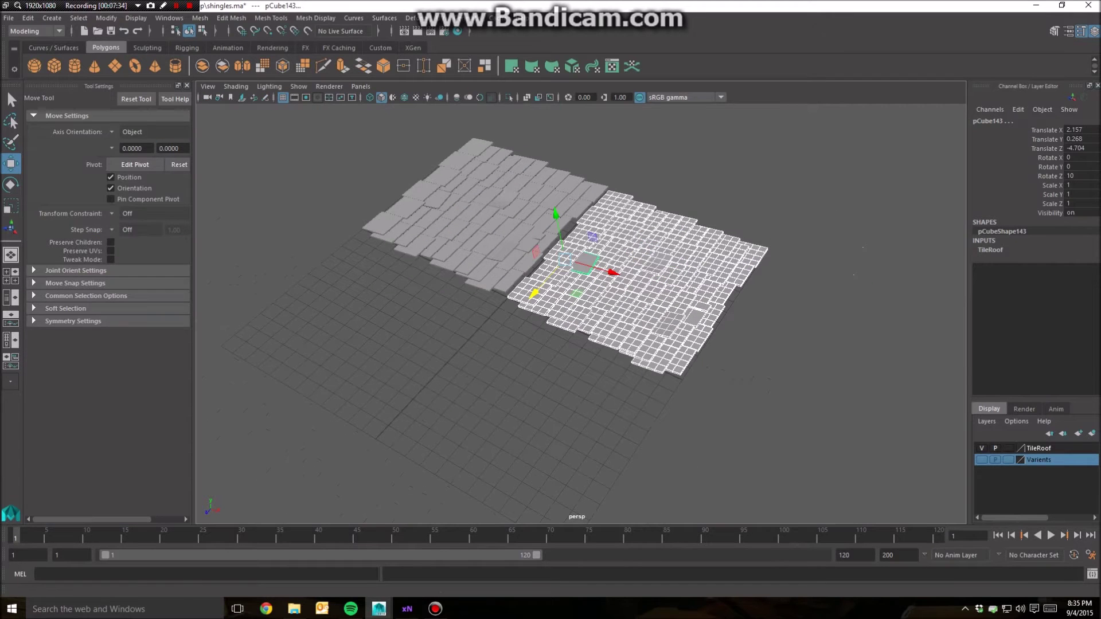
left_click(125, 133)
left_click(138, 153)
left_click_drag(441, 344, 539, 287, "alt")
left_click_drag(608, 263, 591, 263)
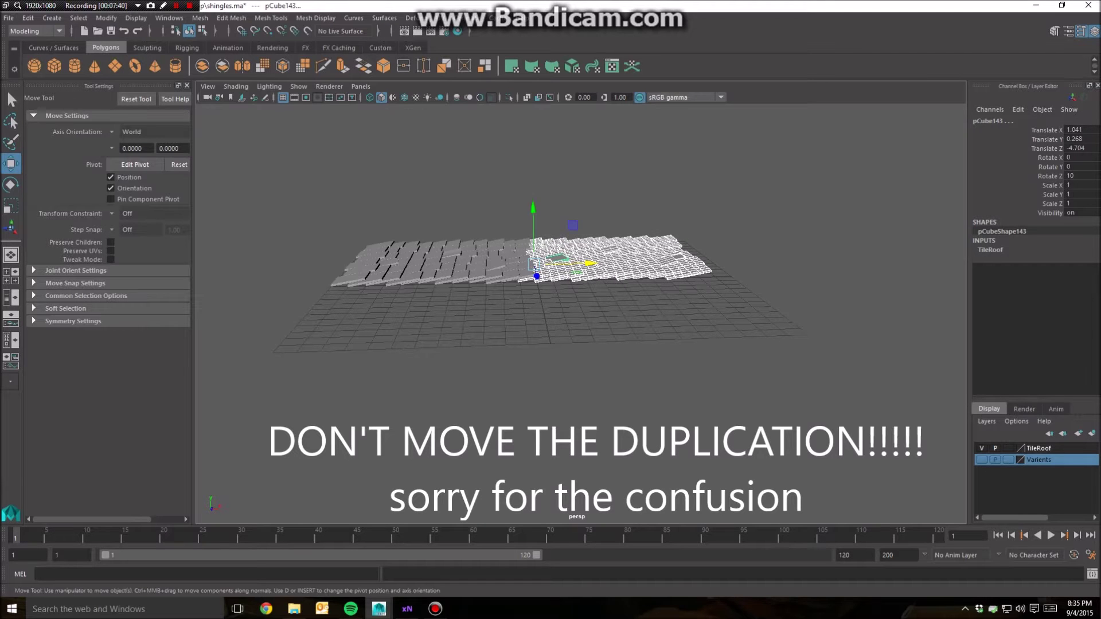
left_click(597, 321)
Try Duplicate with Transform on both patches together to extend the roof along X, and delete the extra copy
left_click_drag(597, 321, 414, 417, "alt")
scroll(425, 387, "down", 5)
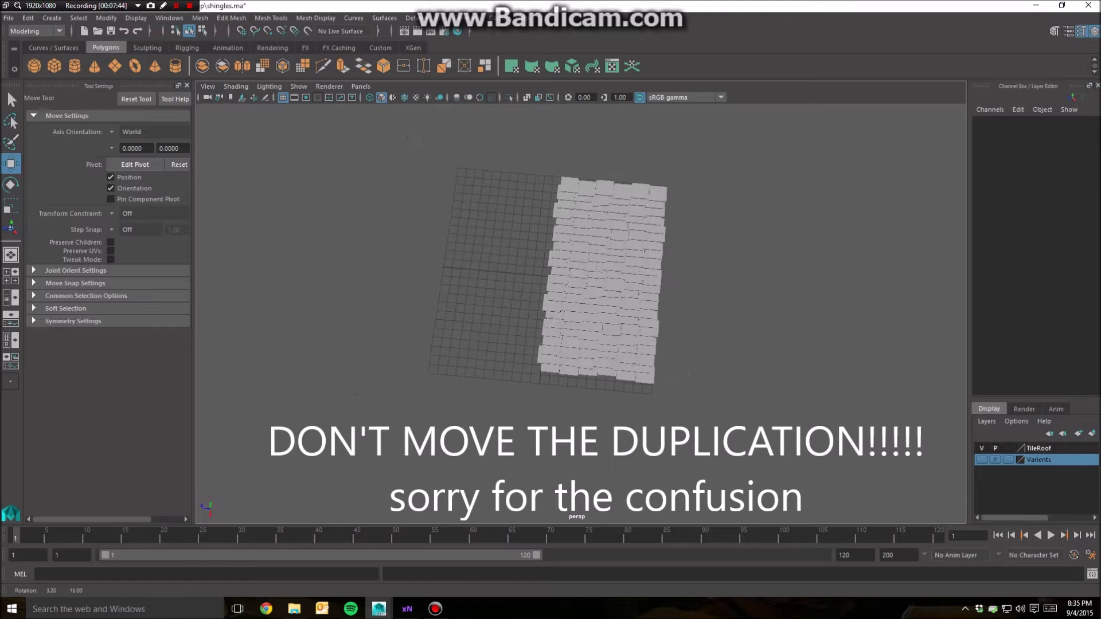
scroll(414, 418, "down", 4)
left_click_drag(517, 202, 698, 378)
scroll(623, 291, "up", 5)
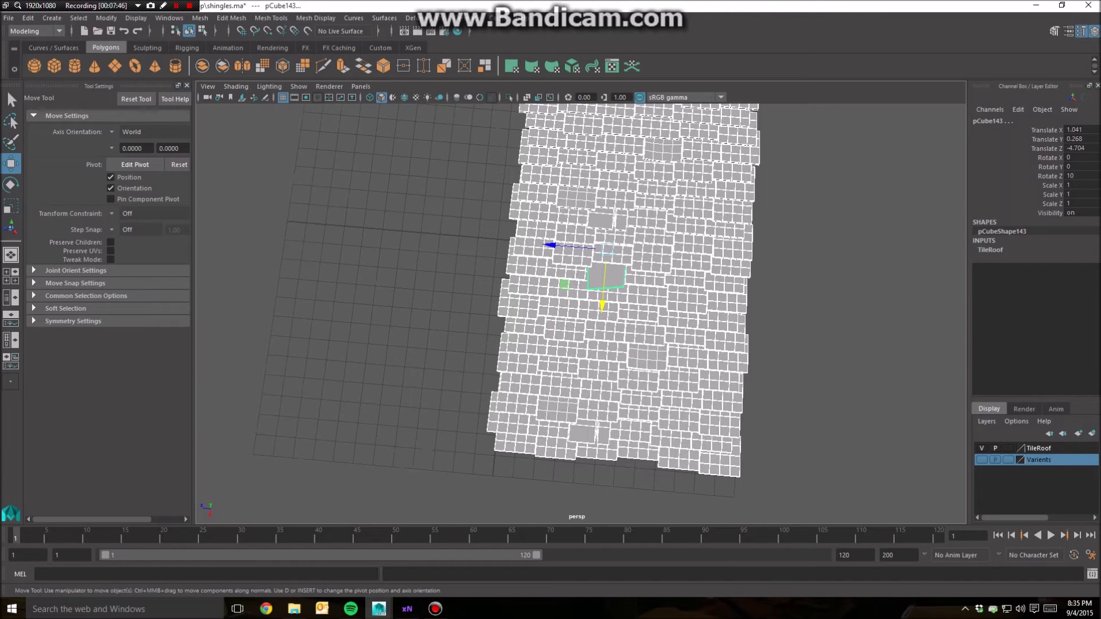
middle_click_drag(623, 291, 618, 342, "alt")
scroll(619, 342, "down", 5)
scroll(619, 342, "up", 2)
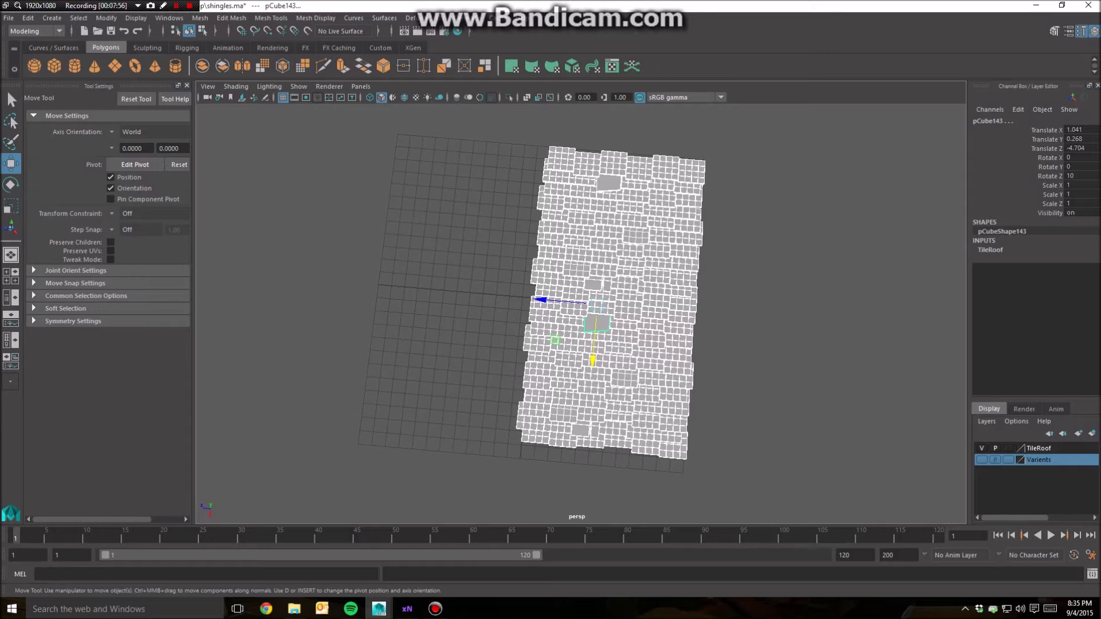
key("shift+d")
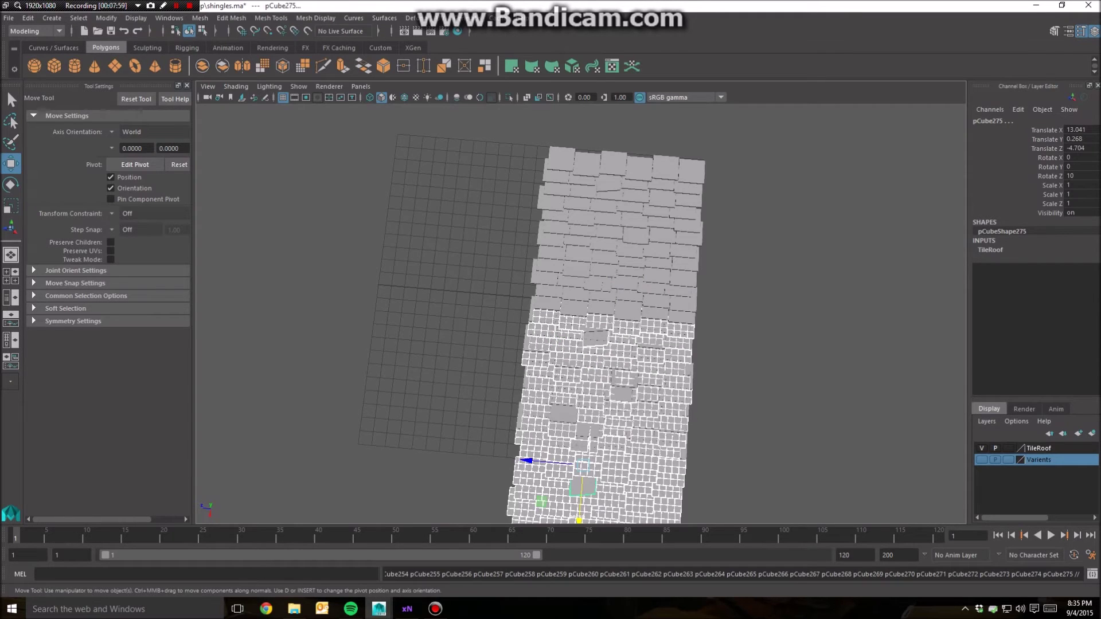
left_click_drag(551, 344, 657, 241, "alt")
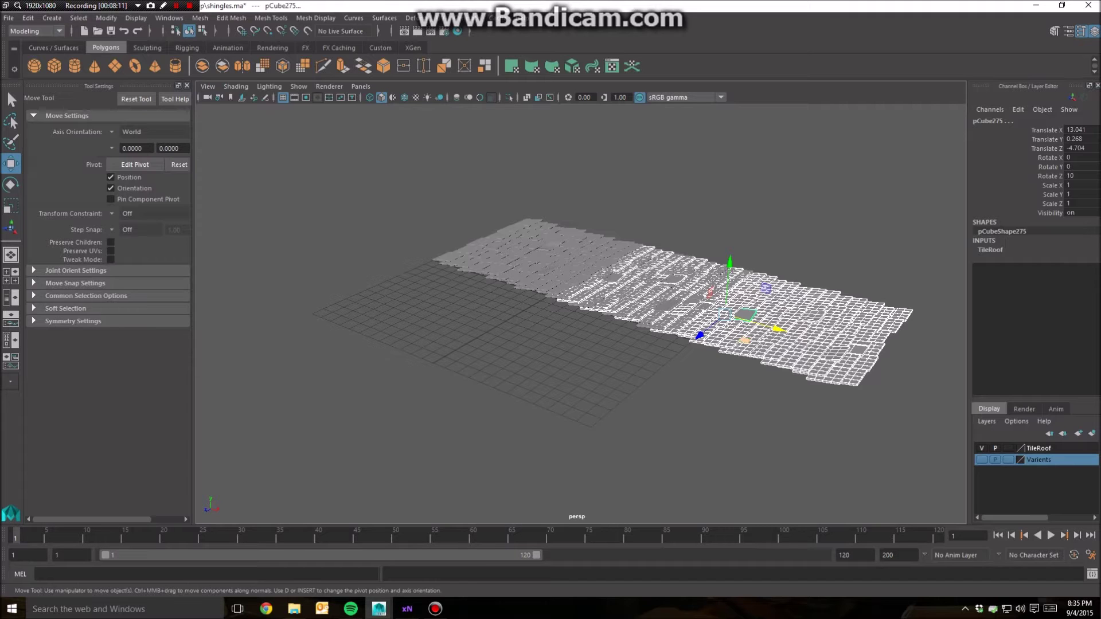
key("Delete")
Duplicate the two joined patches together and move the copy along Z to about 7.496, beside the originals
left_click_drag(579, 275, 487, 350, "alt")
left_click_drag(471, 142, 797, 495)
key("ctrl+d")
left_click_drag(553, 295, 377, 327)
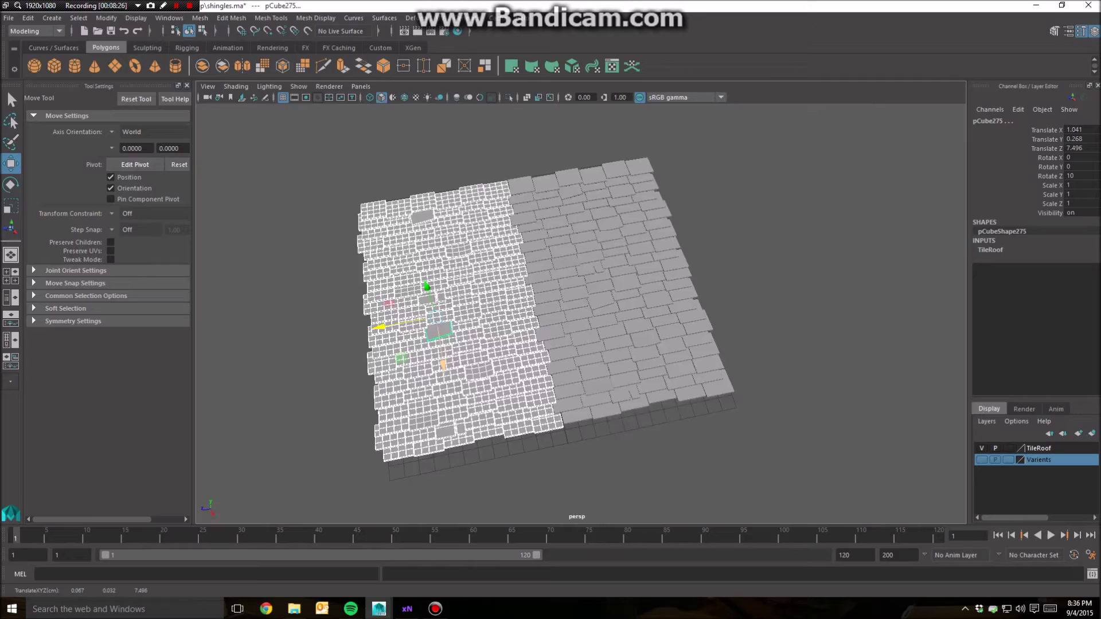
Fine-tune the copied strip's Z position to about 7.451 so its shingles meet the original strip along the seam
scroll(436, 321, "up", 6)
scroll(581, 313, "down", 5)
left_click_drag(254, 205, 257, 204)
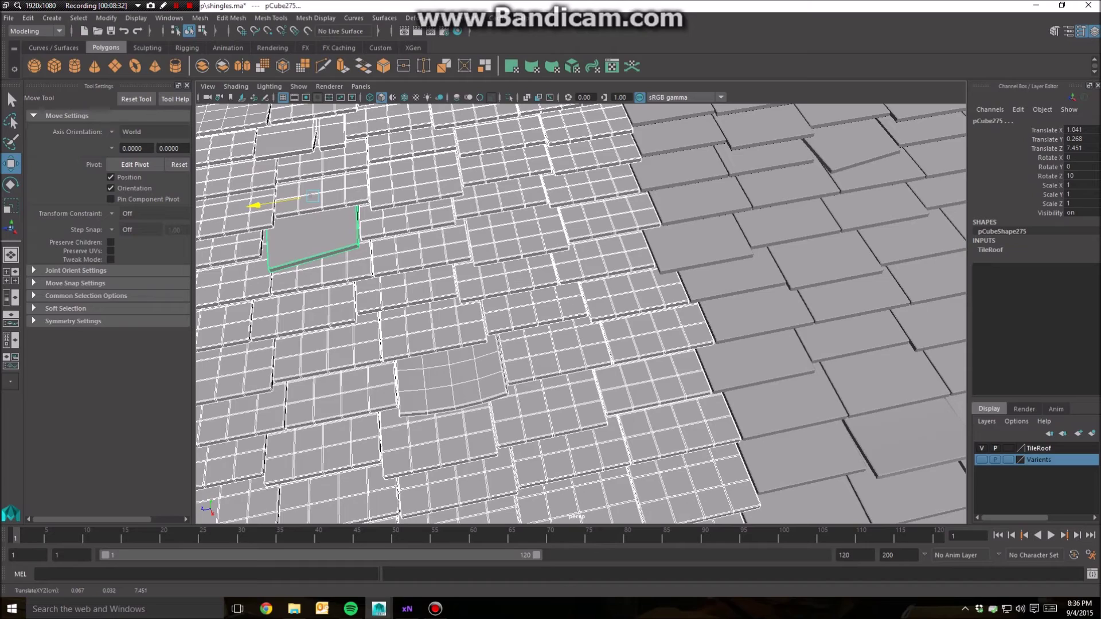
left_click_drag(254, 206, 252, 206)
left_click_drag(435, 258, 355, 309, "alt")
scroll(581, 314, "down", 6)
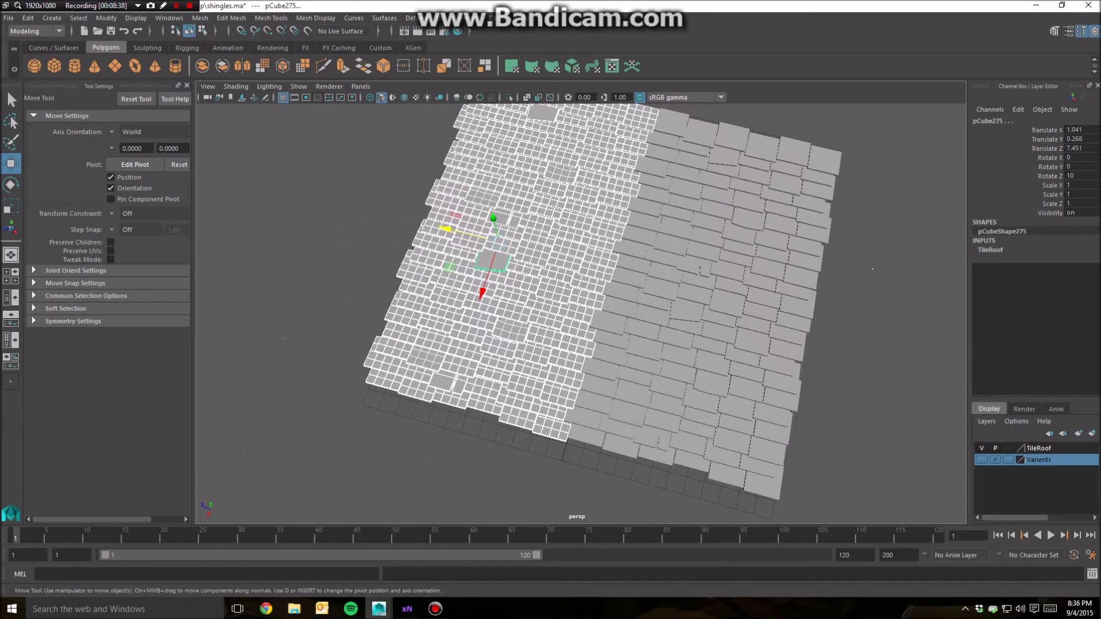
Examine the assembled four-patch roof up close and from a distance, at low and overhead angles, checking seams and repetition
left_click(871, 269)
left_click_drag(872, 268, 912, 252, "alt")
scroll(581, 314, "down", 6)
scroll(599, 286, "up", 6)
middle_click_drag(581, 310, 581, 355, "alt")
left_click_drag(581, 354, 651, 384, "alt")
scroll(596, 396, "down", 6)
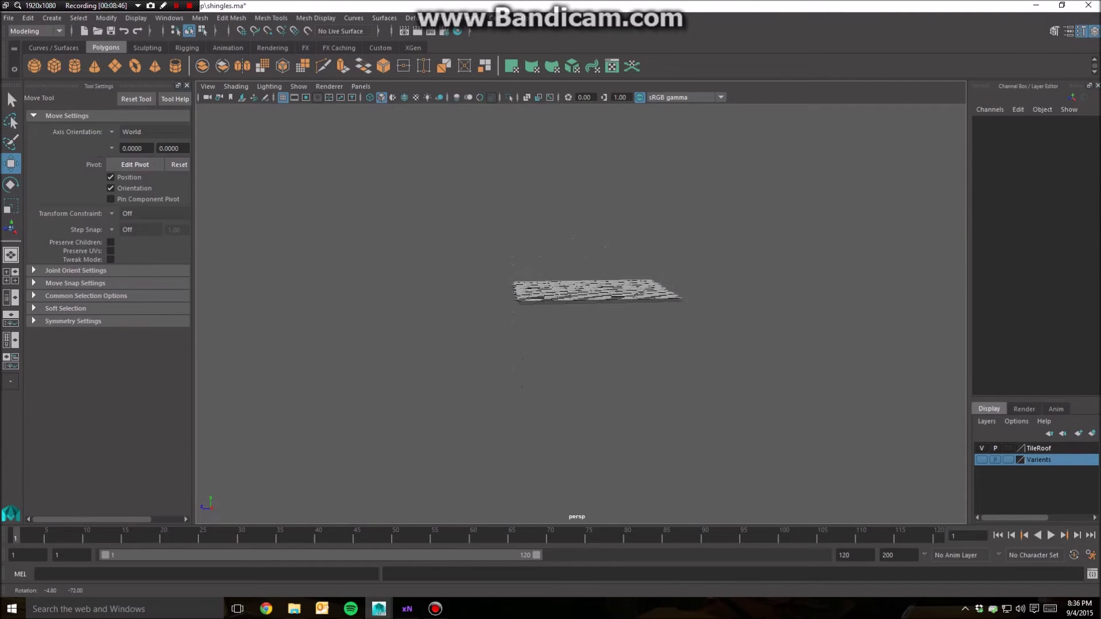
left_click_drag(584, 258, 603, 370, "alt")
scroll(591, 367, "up", 6)
scroll(603, 370, "down", 4)
scroll(603, 370, "up", 5)
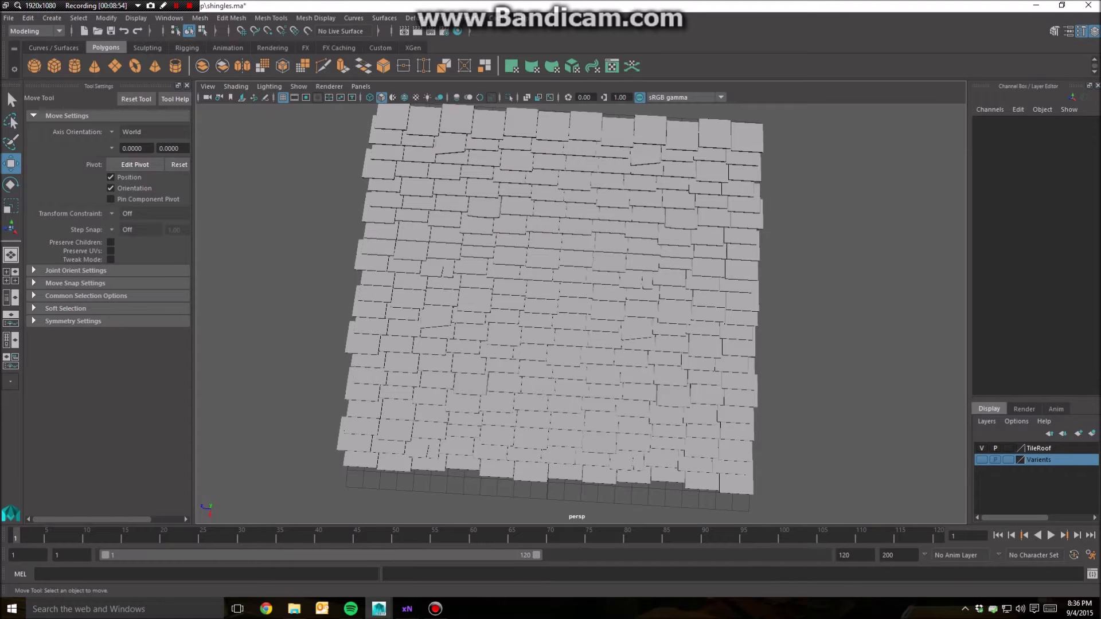
left_click_drag(603, 370, 618, 304, "alt")
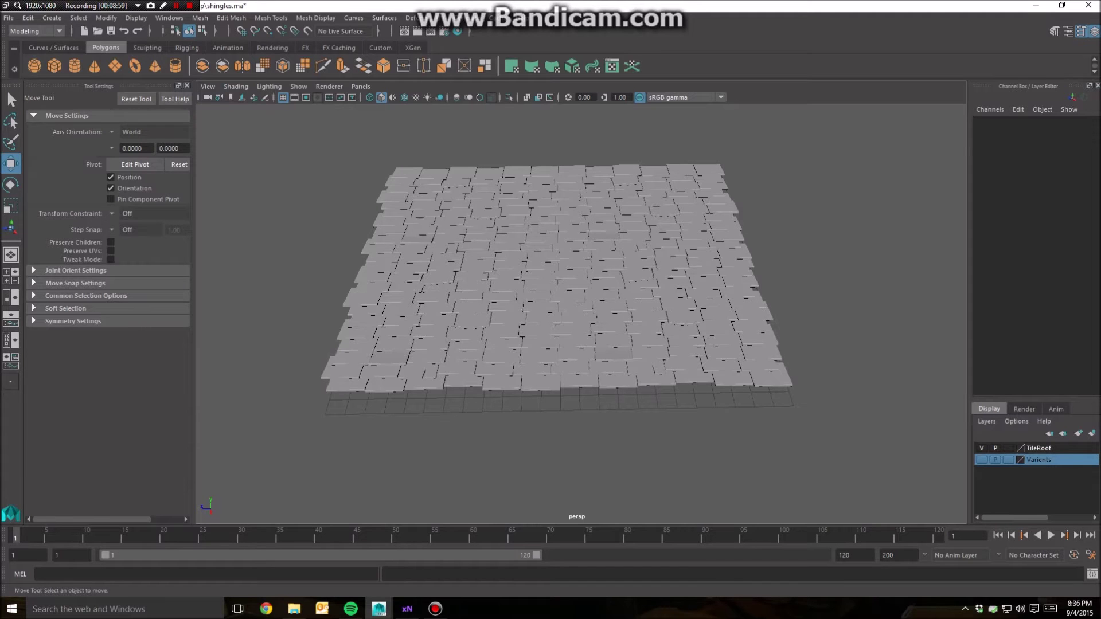
Inspect the entire roof with all shingles selected and unselected, comparing the positions of the variant shingles across the patches
left_click_drag(275, 134, 838, 451)
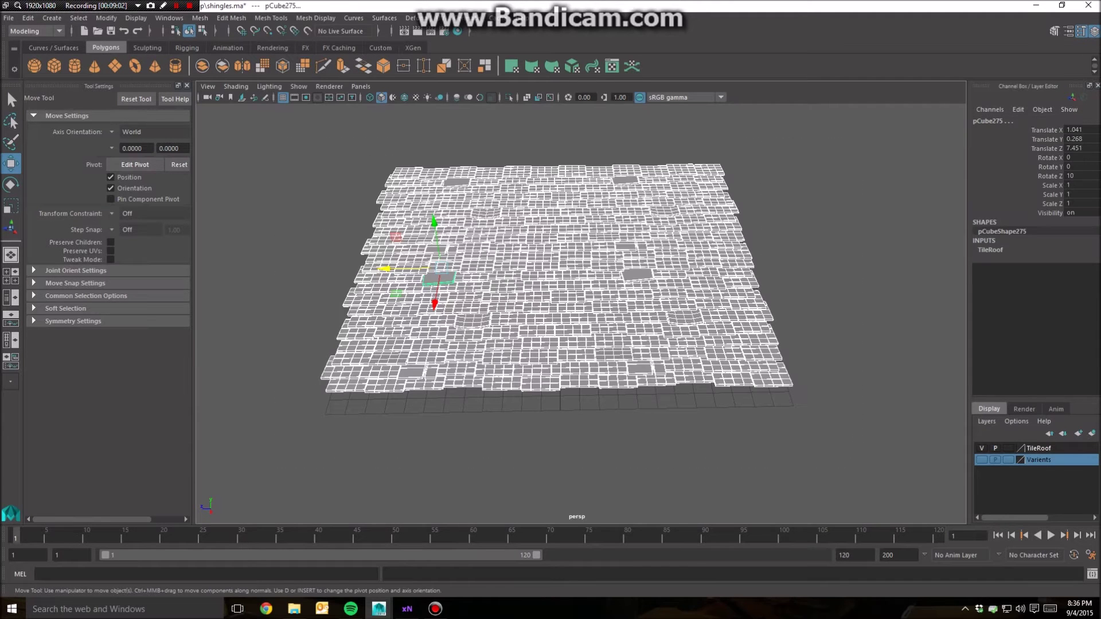
mouse_move(602, 321)
left_mouse_down("alt")
mouse_move(618, 392)
mouse_move(576, 401)
mouse_move(610, 303)
left_mouse_up("alt")
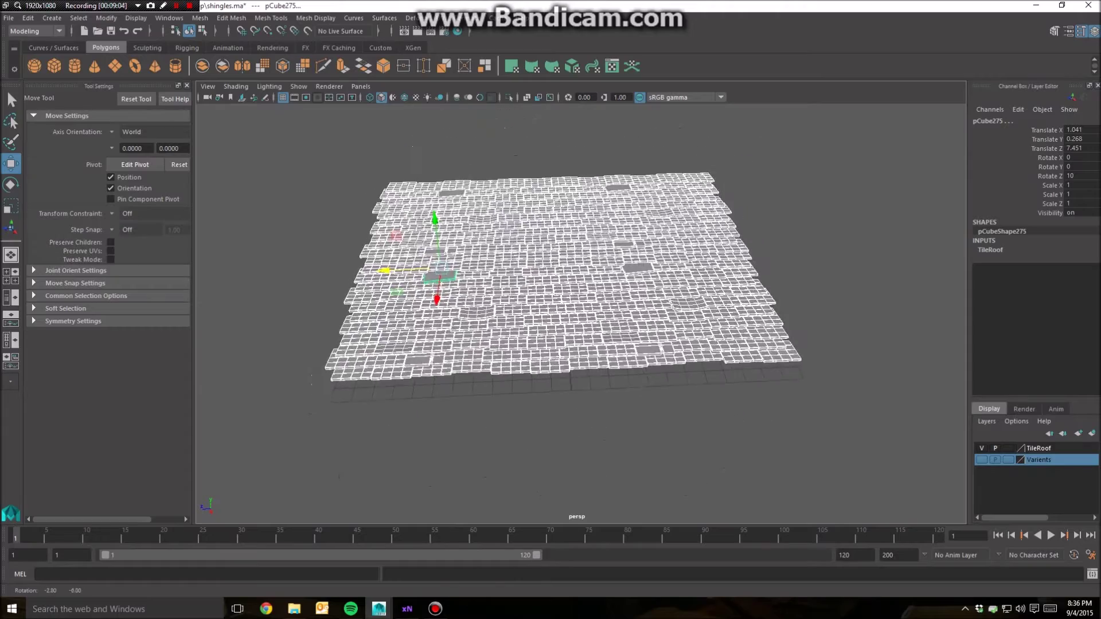
scroll(580, 314, "up", 5)
scroll(581, 314, "down", 8)
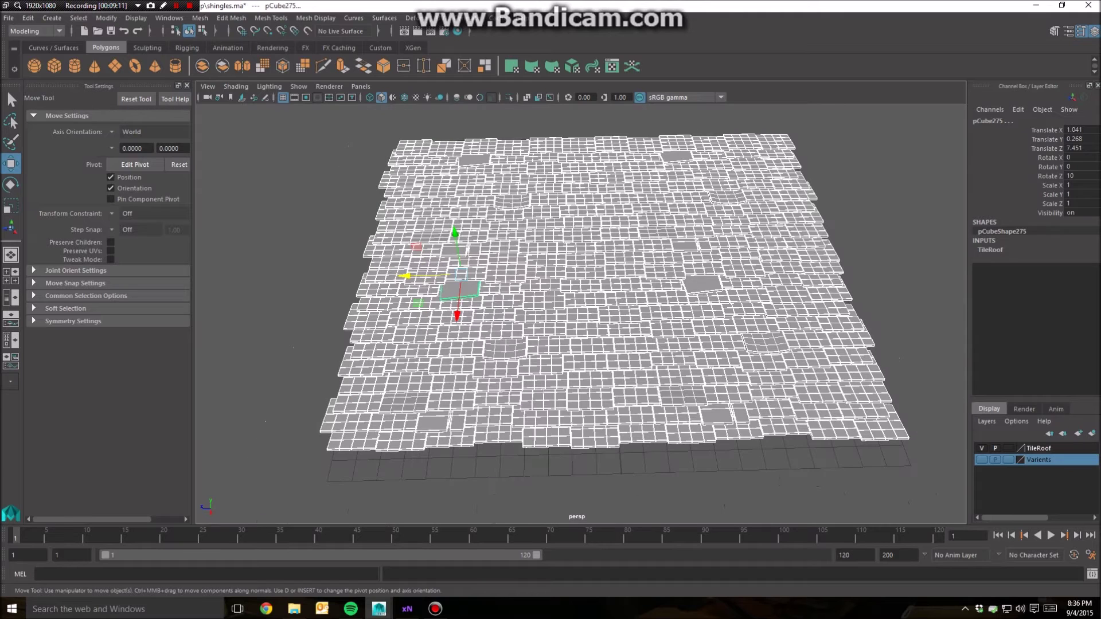
left_click(851, 260)
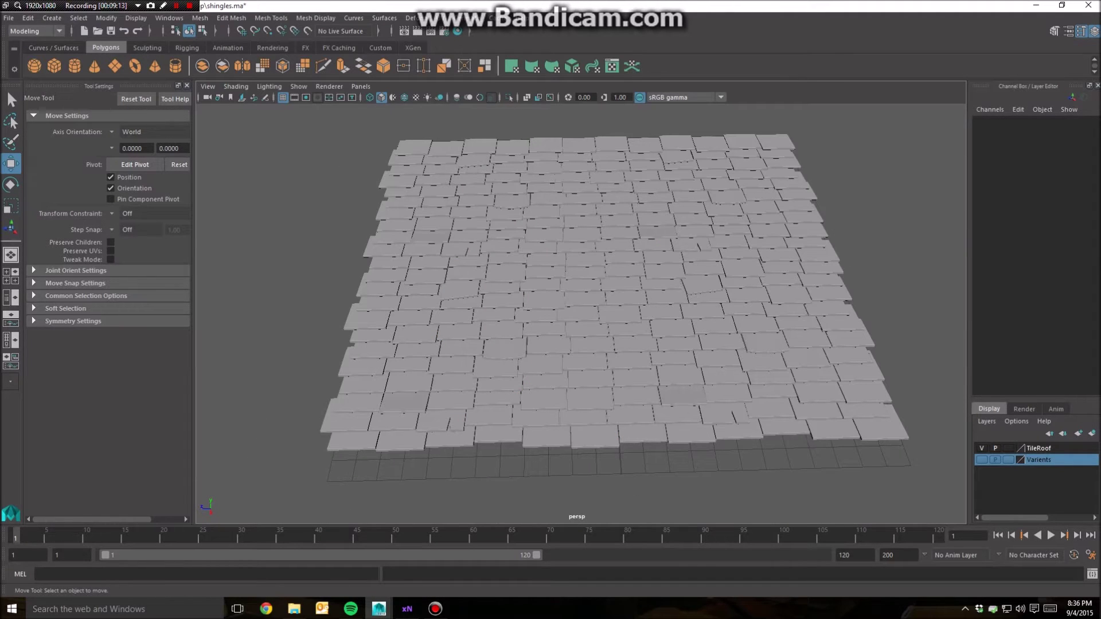
left_click_drag(937, 467, 303, 118)
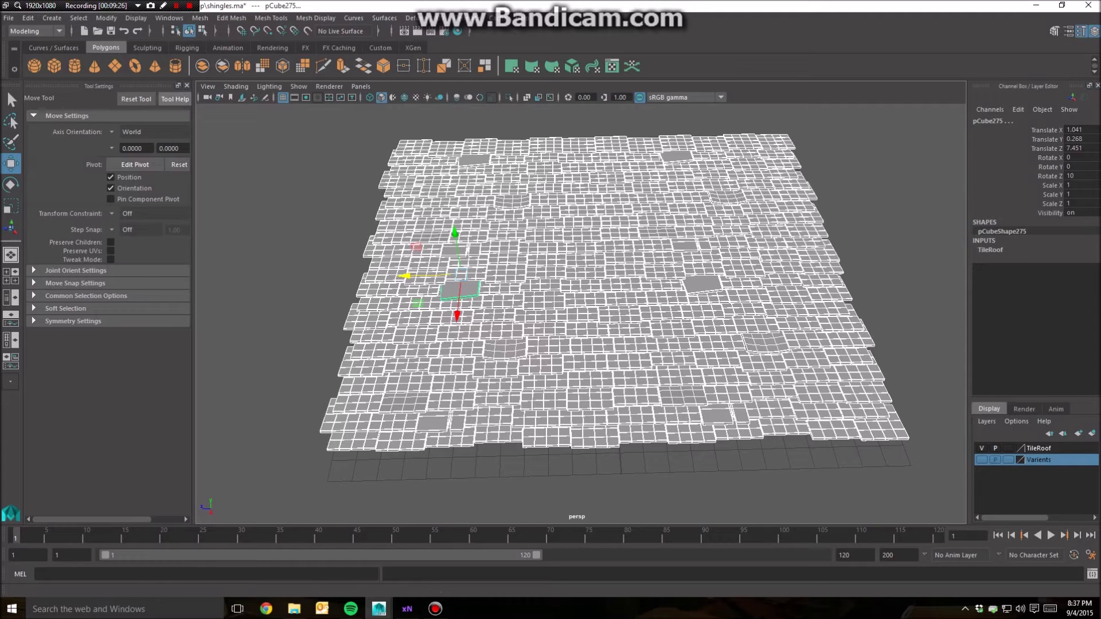
Hide the Tool Settings, clear the shingle selection and create a polygon cube at the origin, checking it in wireframe and shaded display
left_click(187, 86)
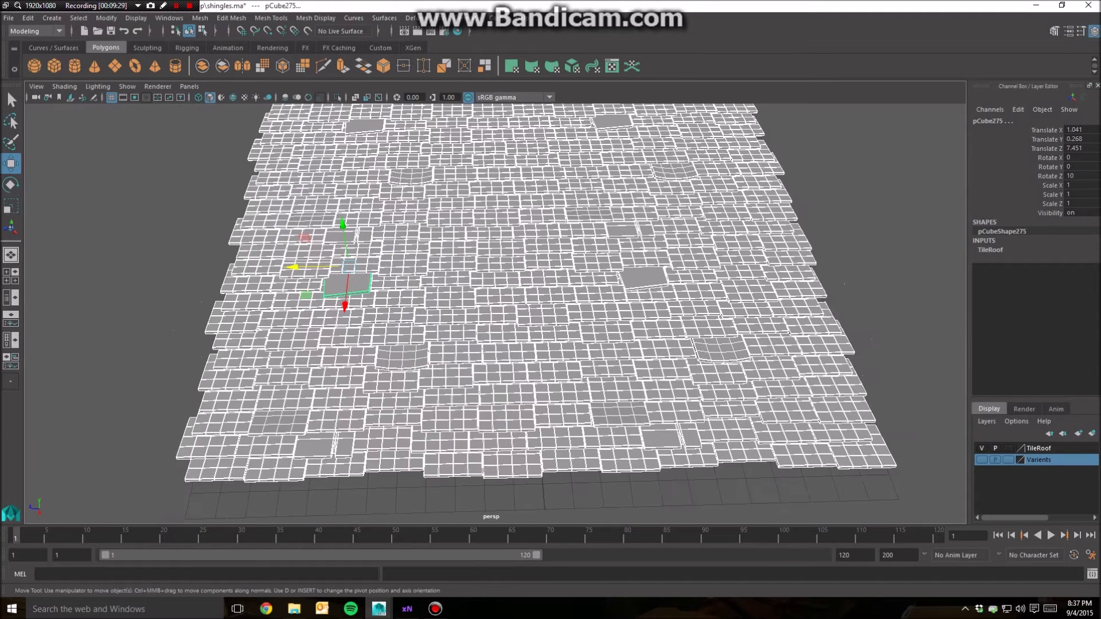
left_click(258, 230)
scroll(493, 298, "down", 4)
middle_click_drag(493, 298, 495, 298, "alt")
left_click_drag(495, 298, 582, 252, "alt")
left_click(54, 65)
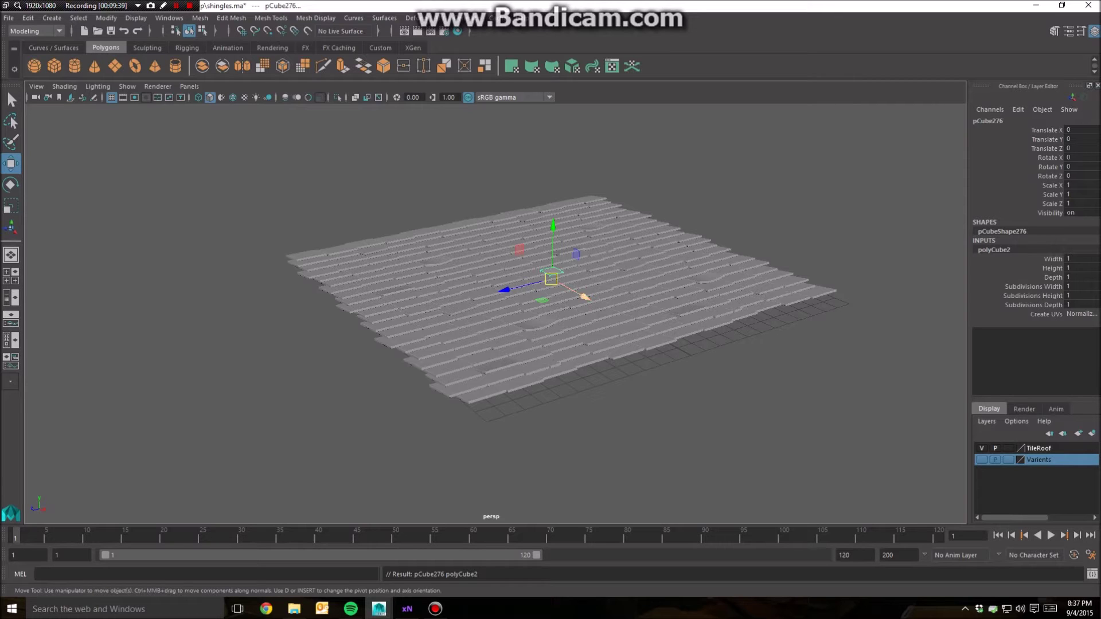
key("4")
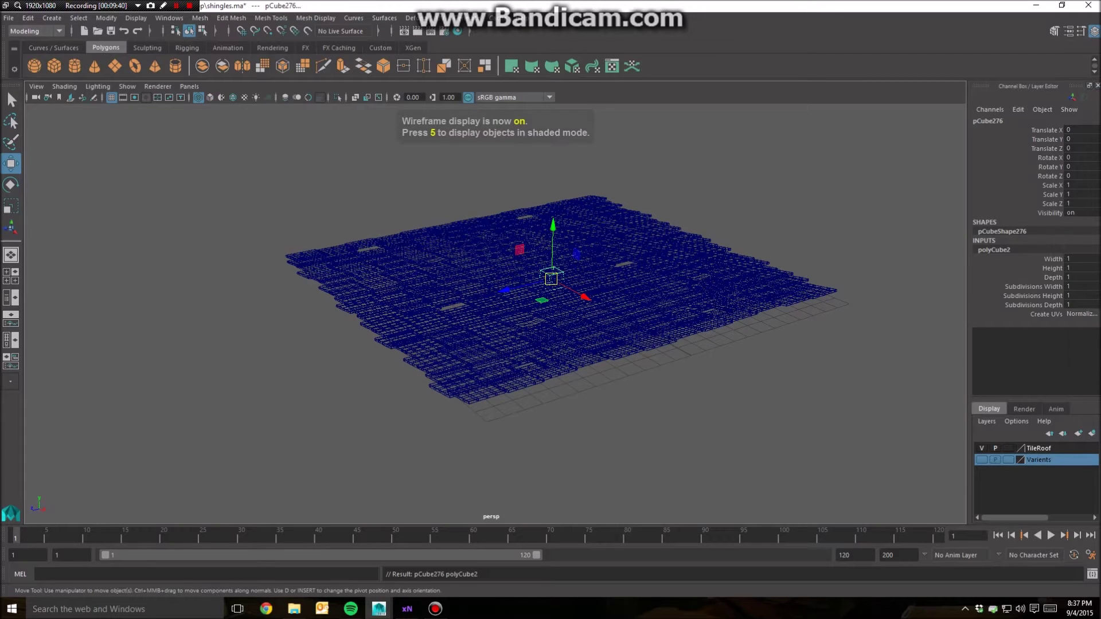
key("5")
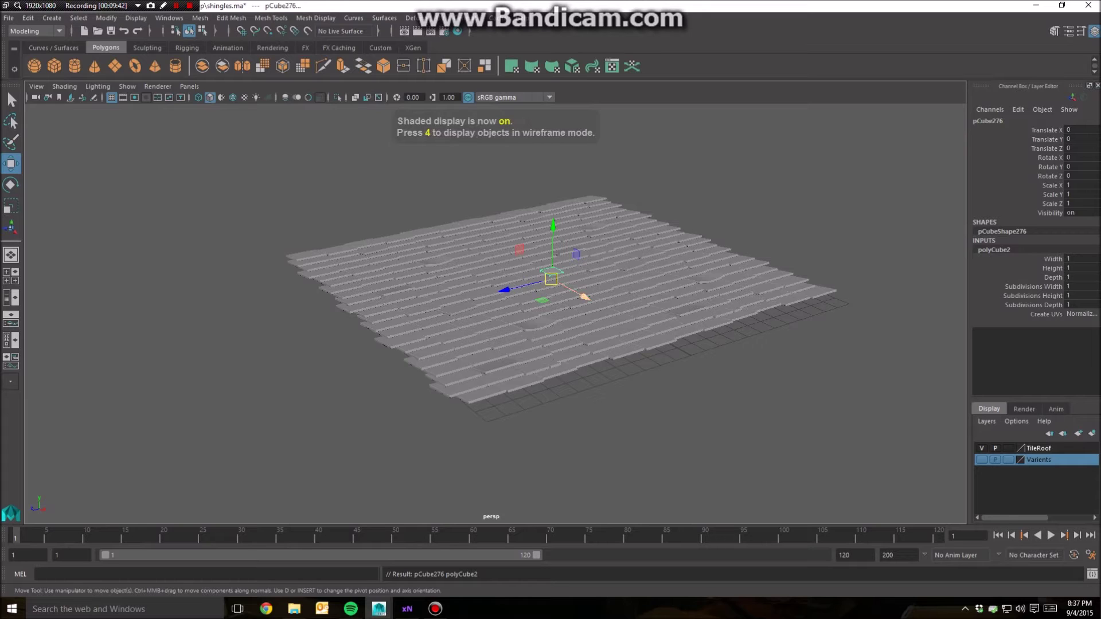
Try stretching the new cube along X to a scale of about 12.34, and undo the scaling
key("e")
key("r")
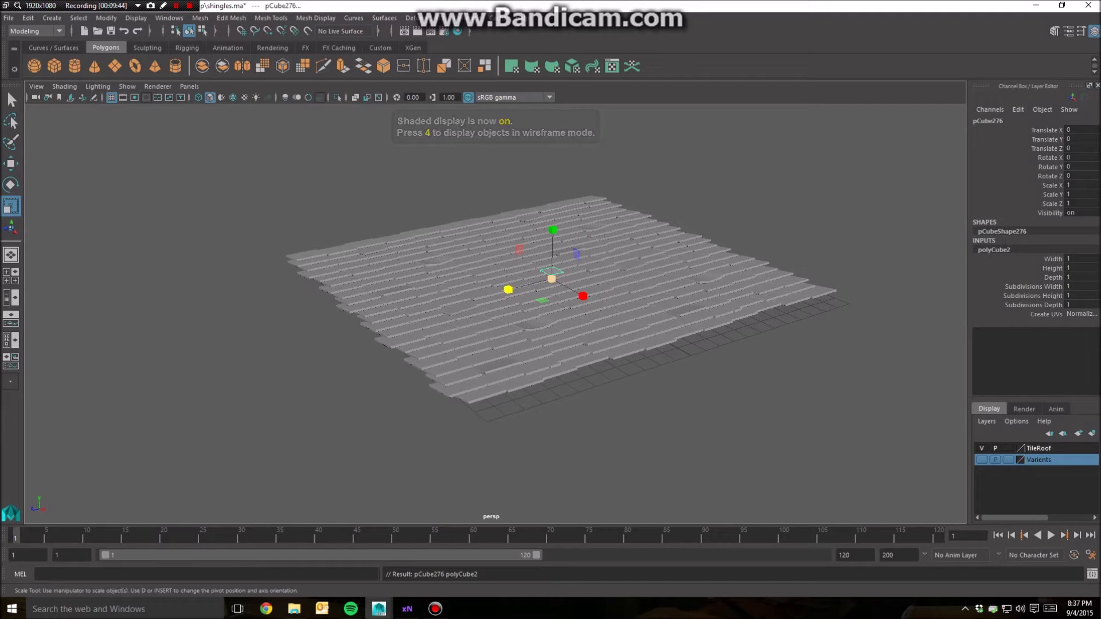
left_click_drag(583, 296, 975, 511)
key("ctrl+z")
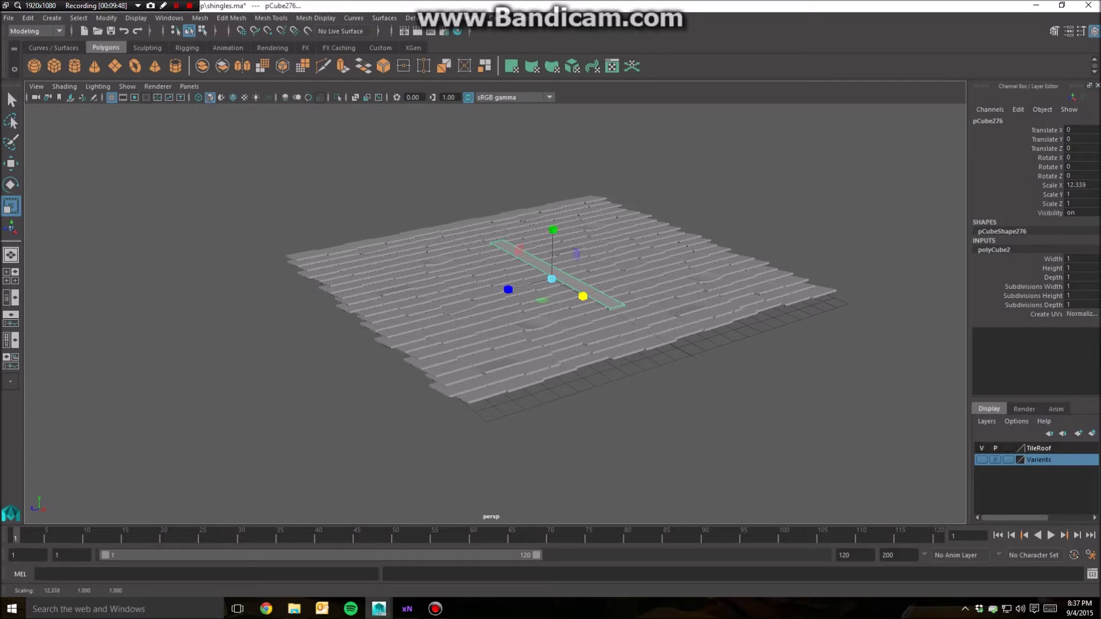
Set the new cube's width and depth to 10 in its polyCube construction inputs
left_click(1080, 258)
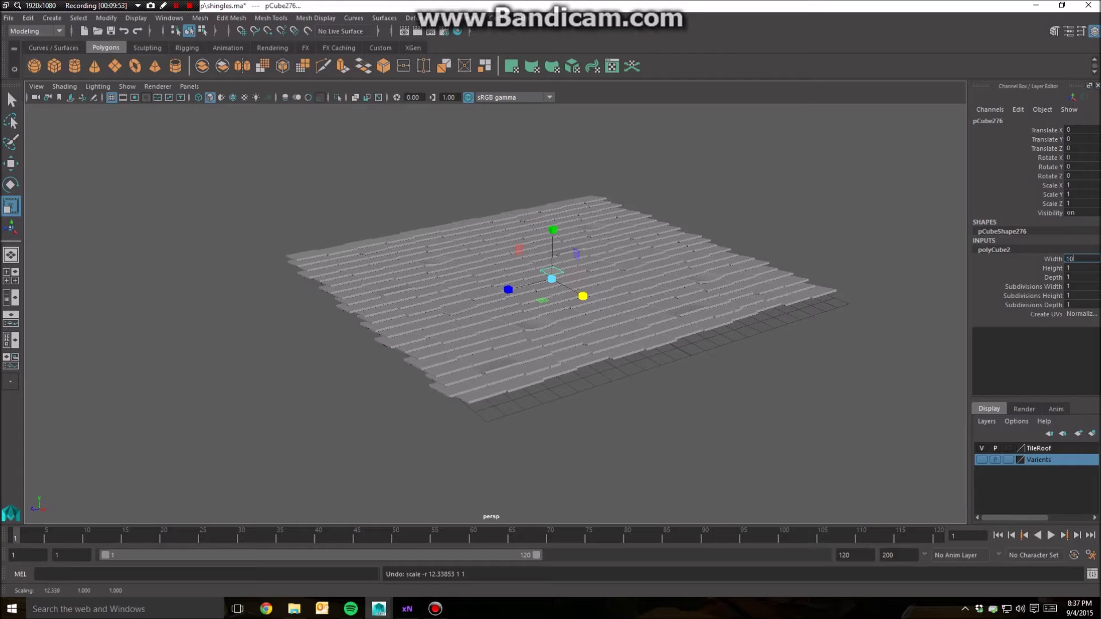
left_click(1080, 277)
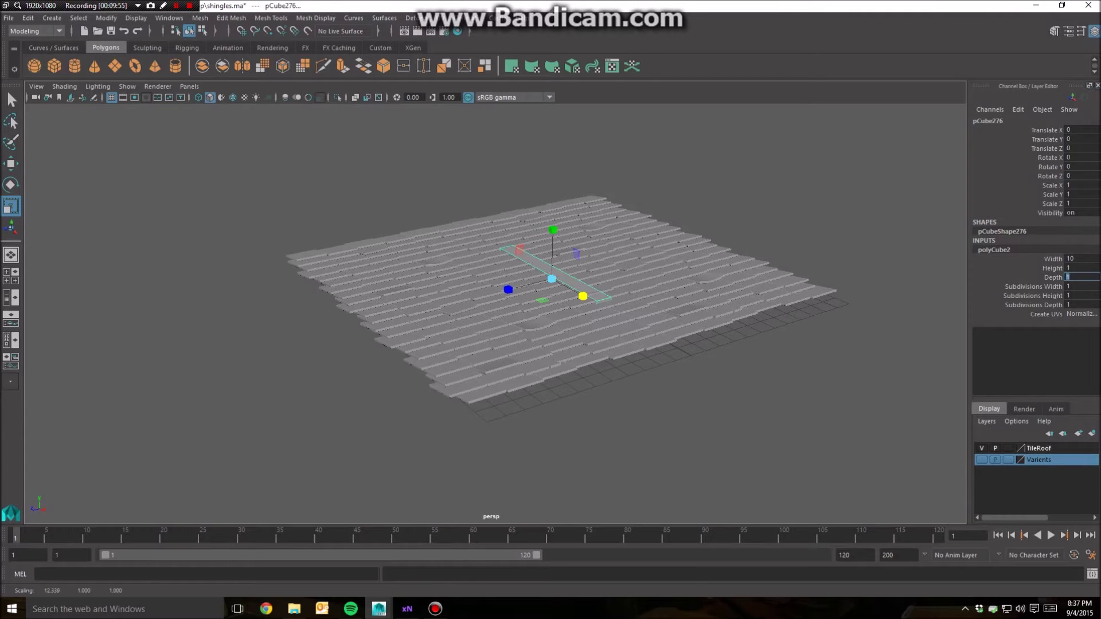
left_click(1080, 268)
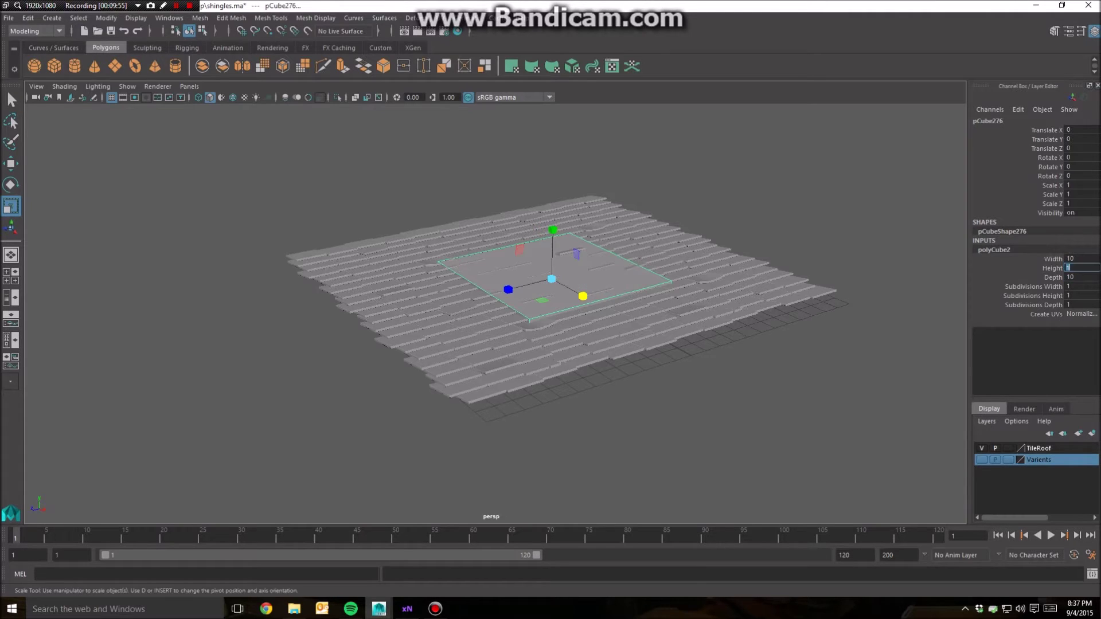
left_click_drag(631, 321, 665, 261, "alt")
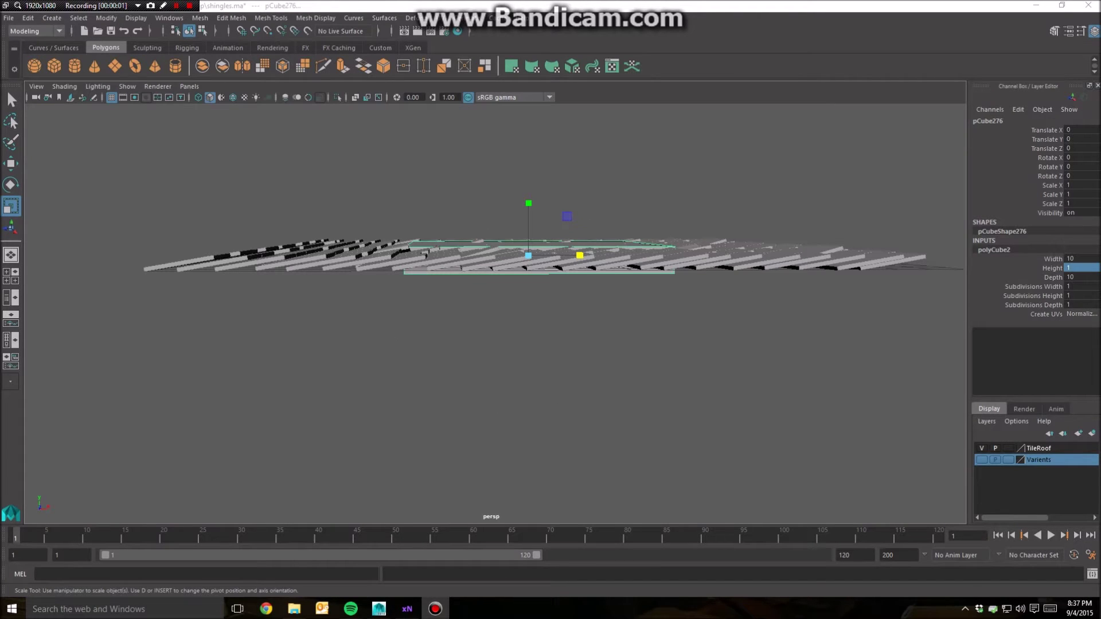
left_click_drag(665, 261, 671, 230, "alt")
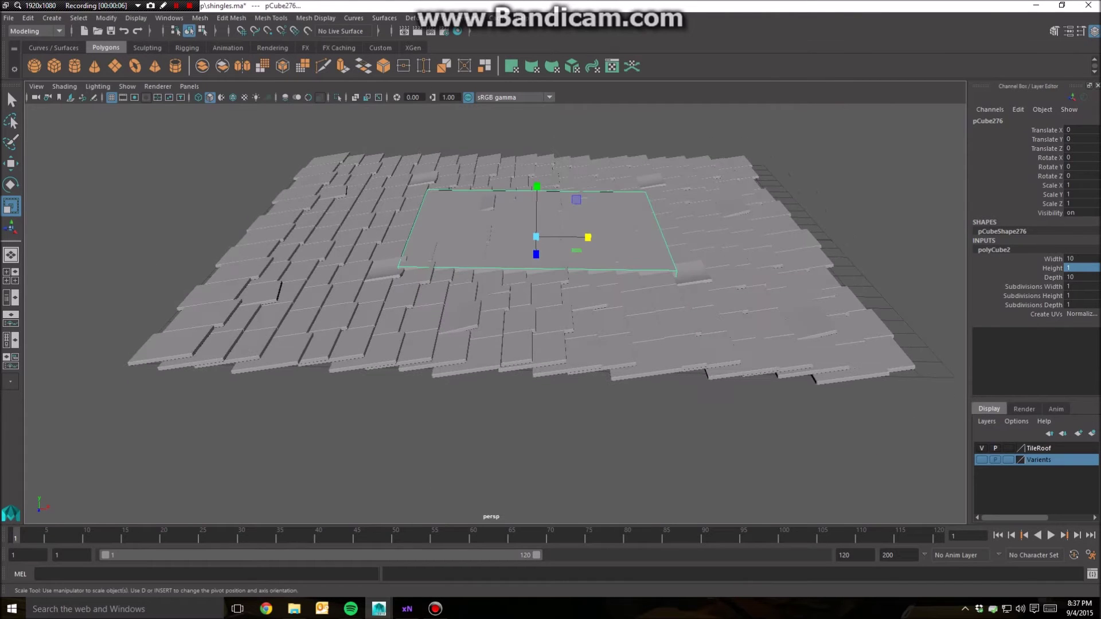
left_click_drag(671, 230, 673, 252, "alt")
left_click_drag(511, 321, 579, 315, "alt")
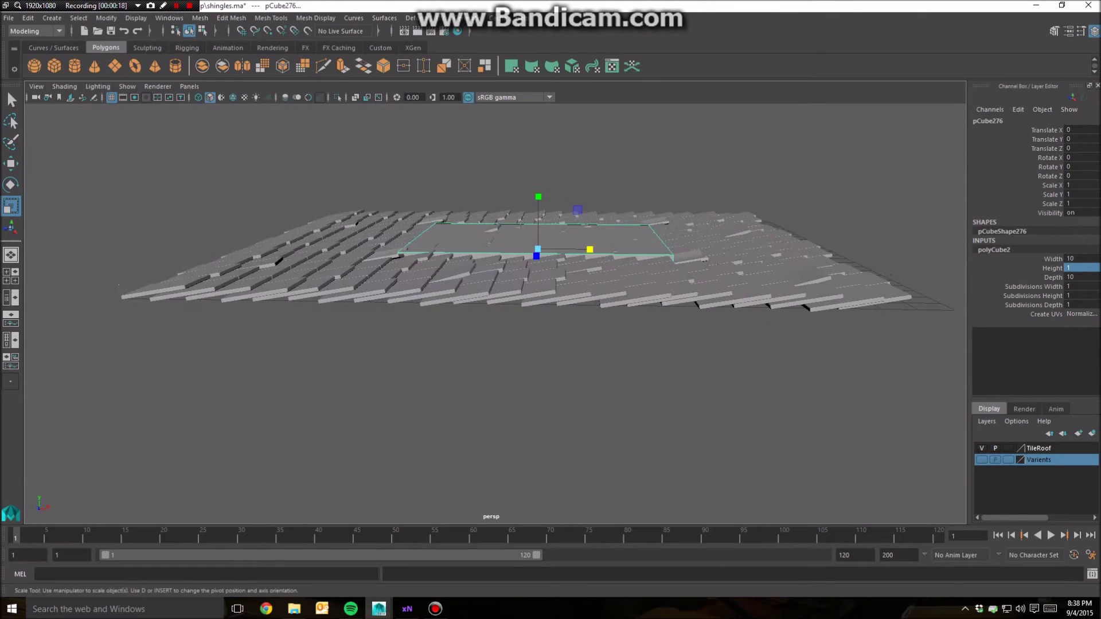
Raise the cube to a Translate Y of about 0.307 and flatten it to a Y scale of about 0.766
key("w")
left_click_drag(537, 212, 538, 207)
mouse_move(524, 344)
left_mouse_down("alt")
mouse_move(524, 326)
mouse_move(524, 356)
mouse_move(533, 309)
mouse_move(533, 327)
left_mouse_up("alt")
key("r")
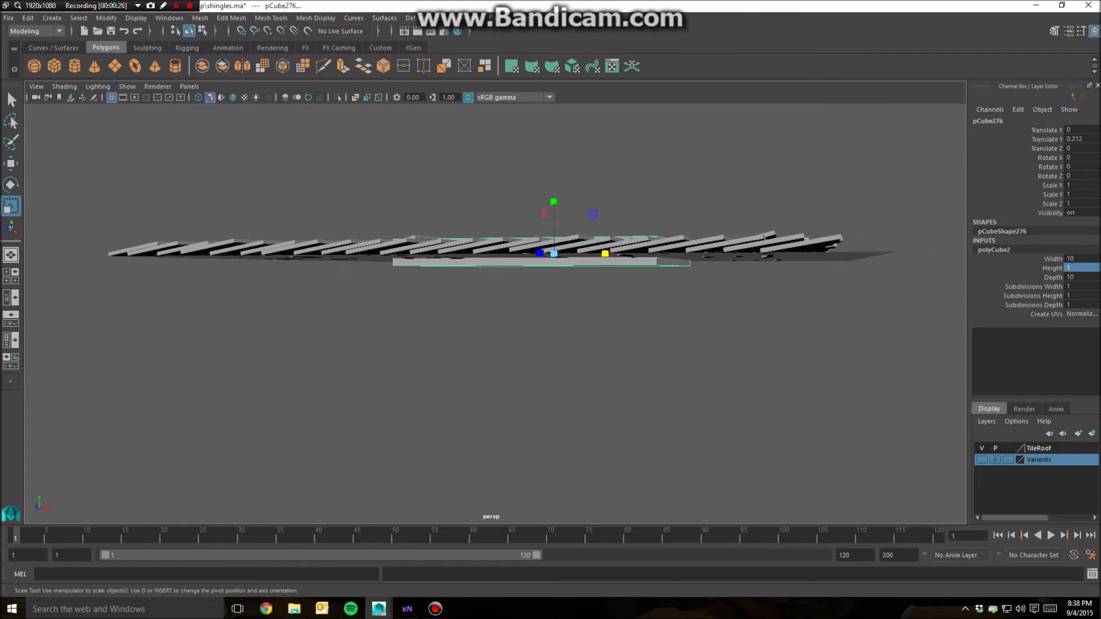
left_click_drag(553, 202, 553, 209)
key("e")
key("w")
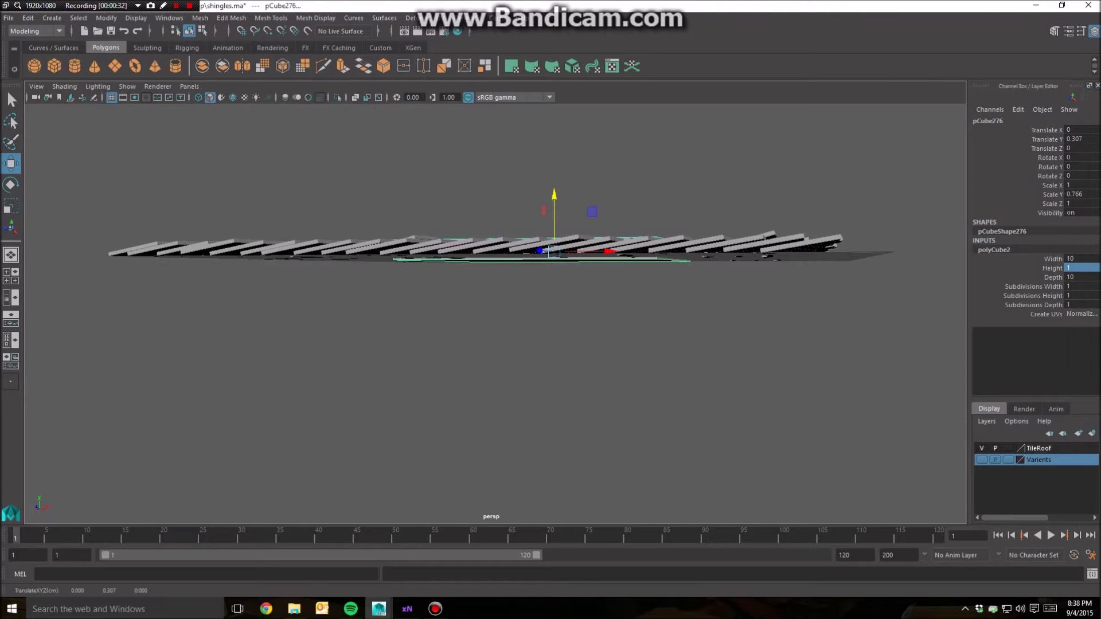
Raise the cube in the front view to a Translate Y of about 0.406
left_click_drag(534, 327, 592, 294, "alt")
key("space")
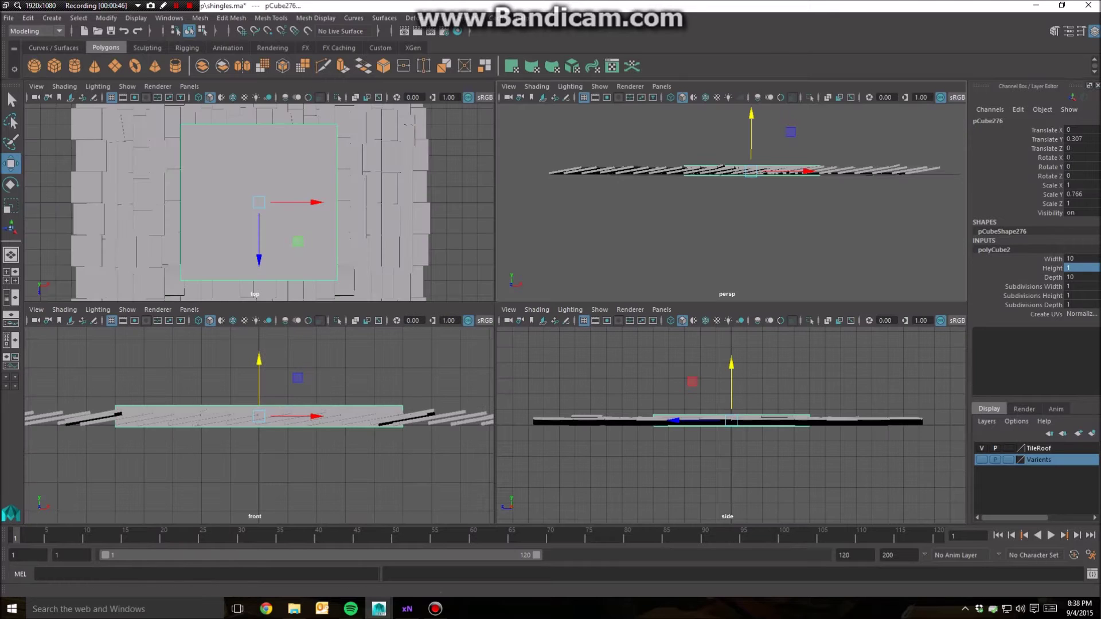
key("space")
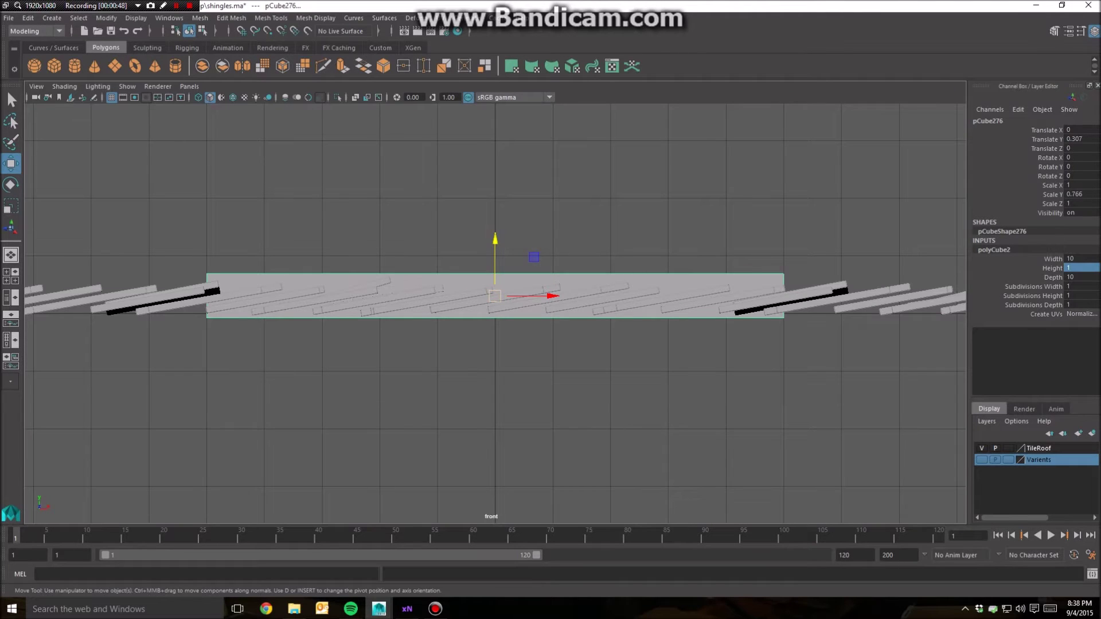
left_click_drag(494, 239, 495, 234)
Move the cube's pivot to the centre of its bottom edge, snapping it to the cube's vertices
key("d")
left_click_drag(495, 252, 495, 218)
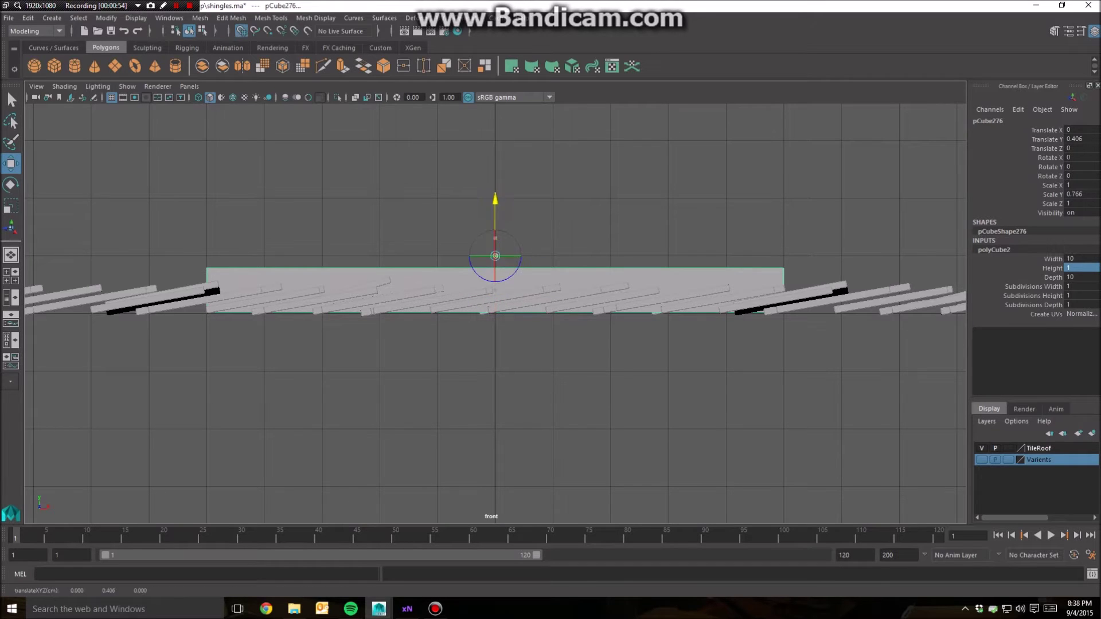
left_click_drag(495, 255, 495, 314)
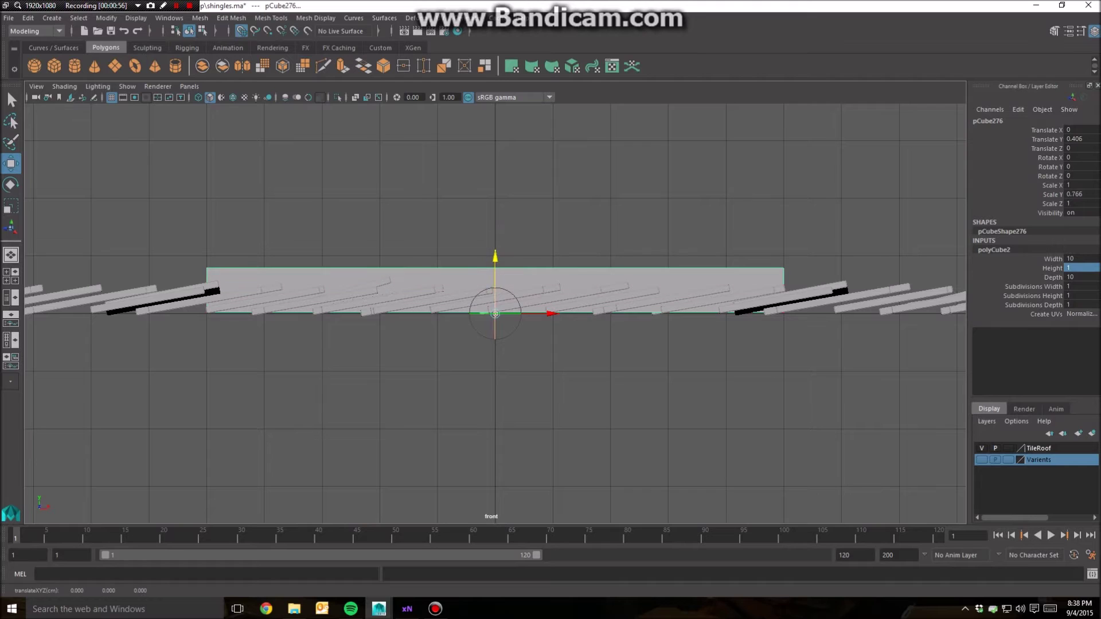
key("v")
mouse_move(495, 257)
left_mouse_down()
mouse_move(495, 228)
mouse_move(495, 254)
left_mouse_up()
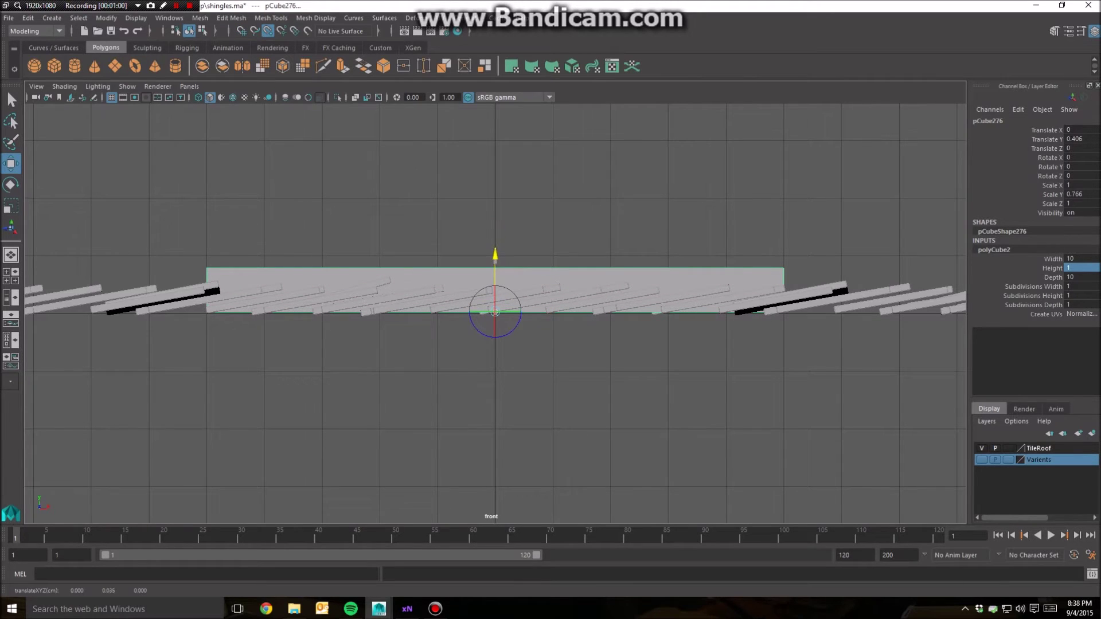
key("Insert")
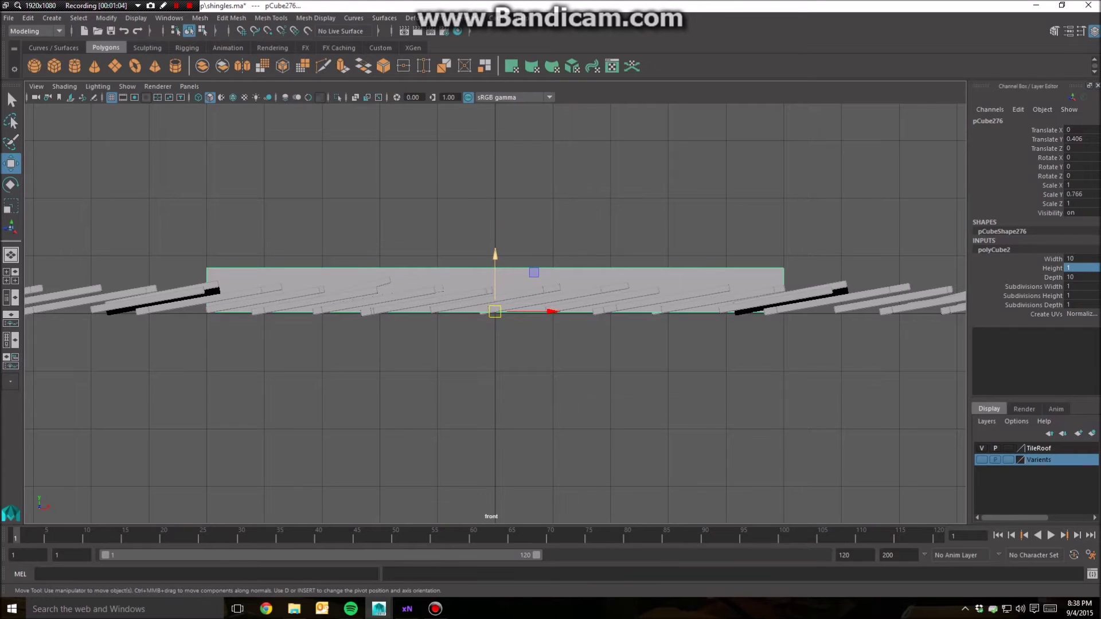
Lower the cube to the grid line at a Translate Y of 0.372 and reduce its Y scale to about 0.672
mouse_move(495, 276)
left_mouse_down()
mouse_move(494, 221)
mouse_move(495, 277)
left_mouse_up()
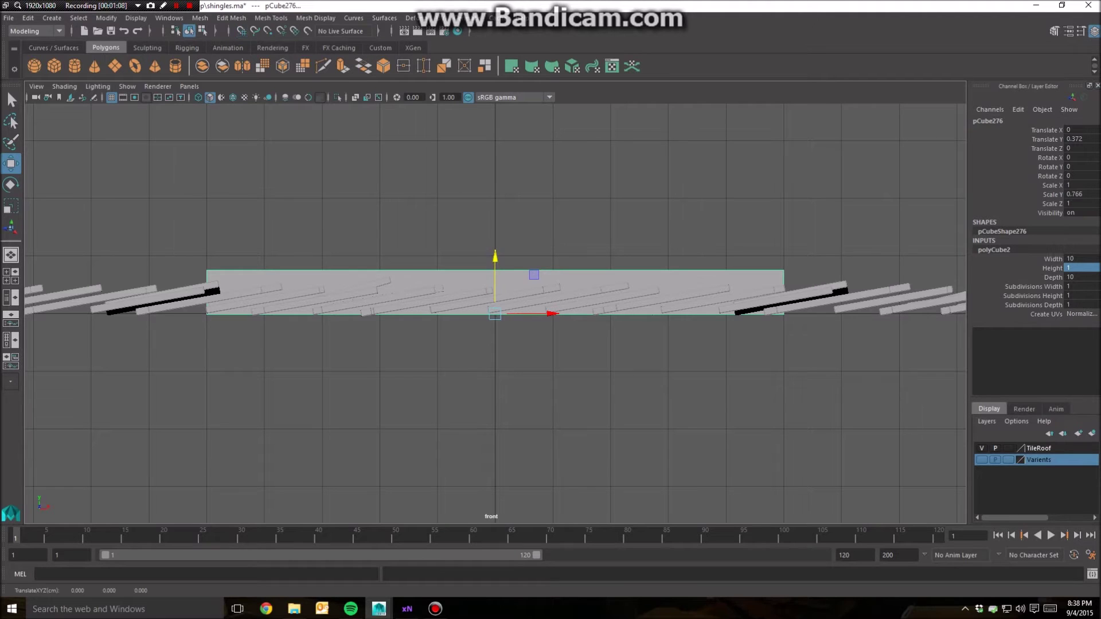
key("r")
left_click_drag(495, 263, 495, 270)
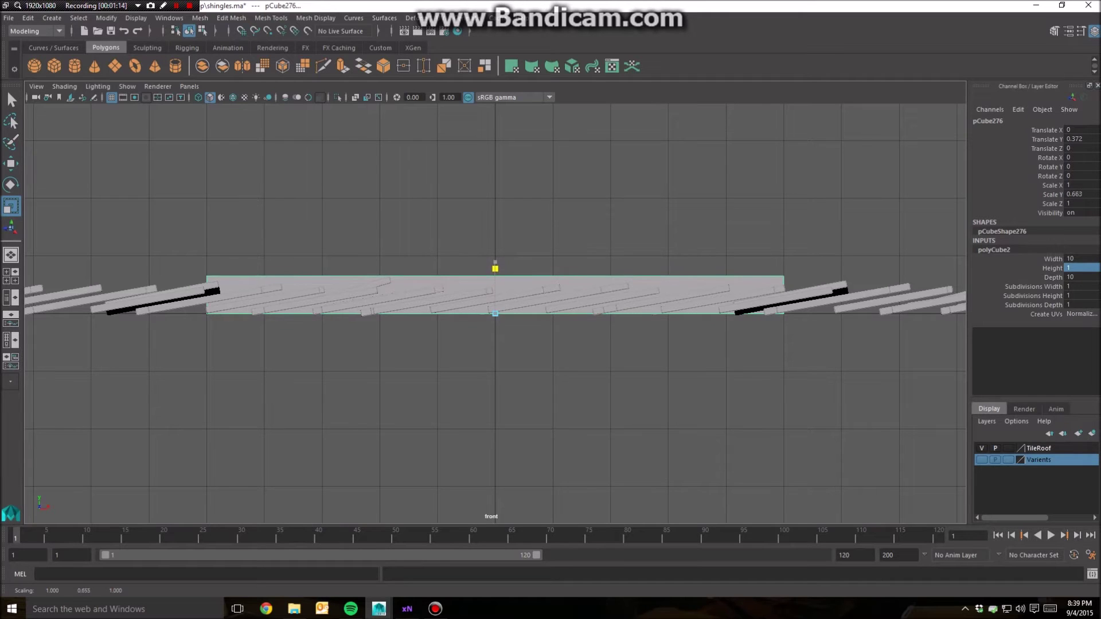
left_click_drag(495, 270, 494, 268)
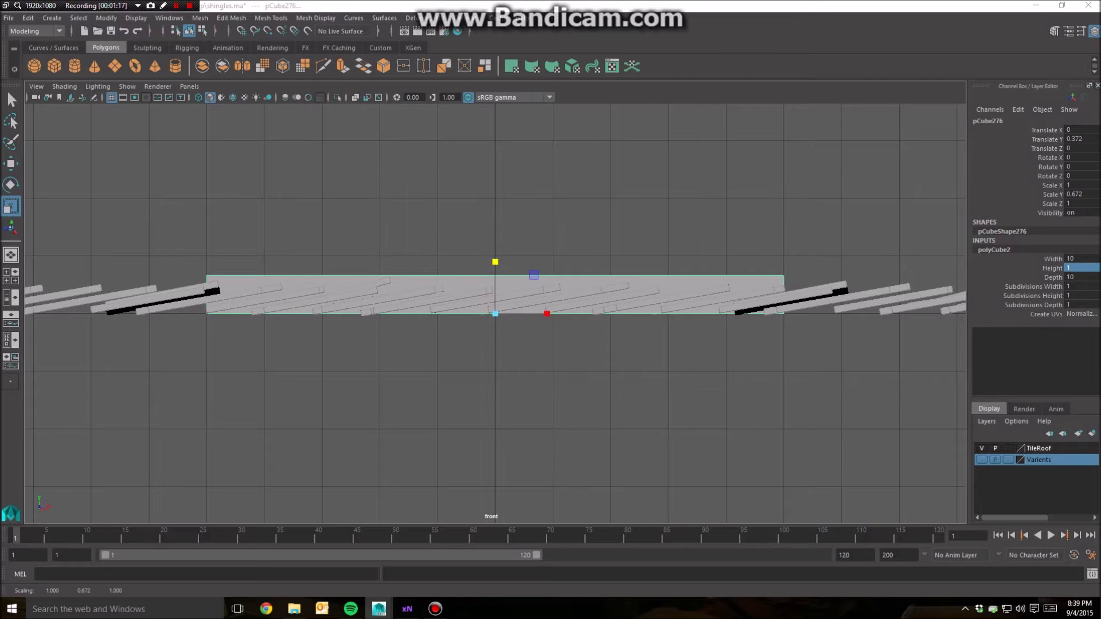
Examine the cube's footprint against the surrounding shingles from above in the perspective view
key("space")
key("space")
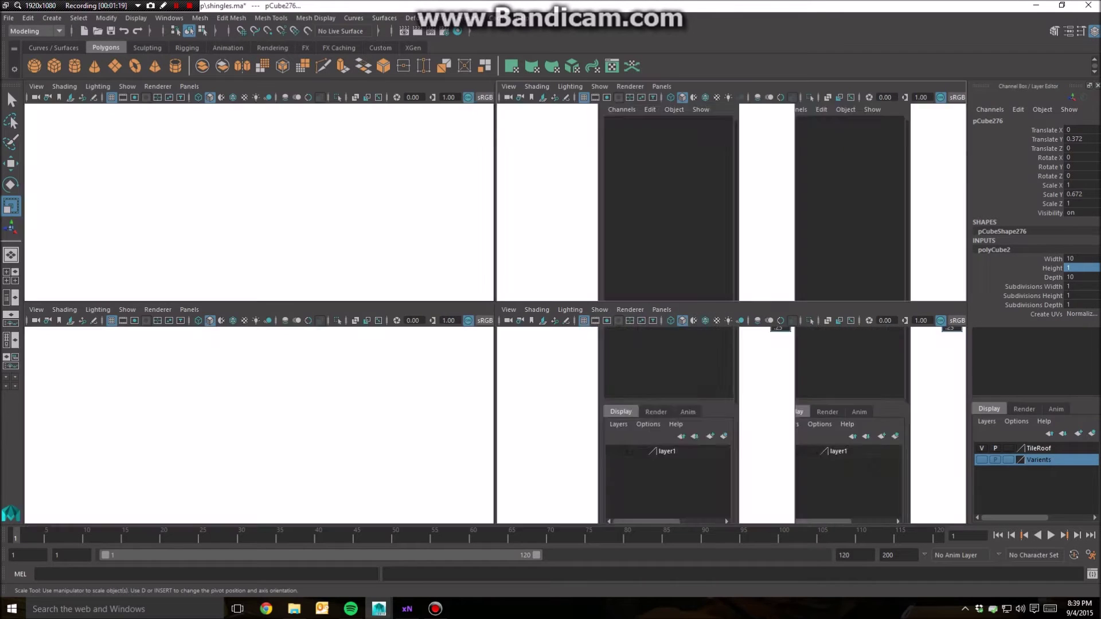
left_click_drag(688, 229, 506, 348, "alt")
middle_click_drag(505, 349, 416, 344, "alt")
scroll(496, 314, "down", 5)
left_click_drag(465, 344, 452, 418, "alt")
scroll(495, 314, "up", 6)
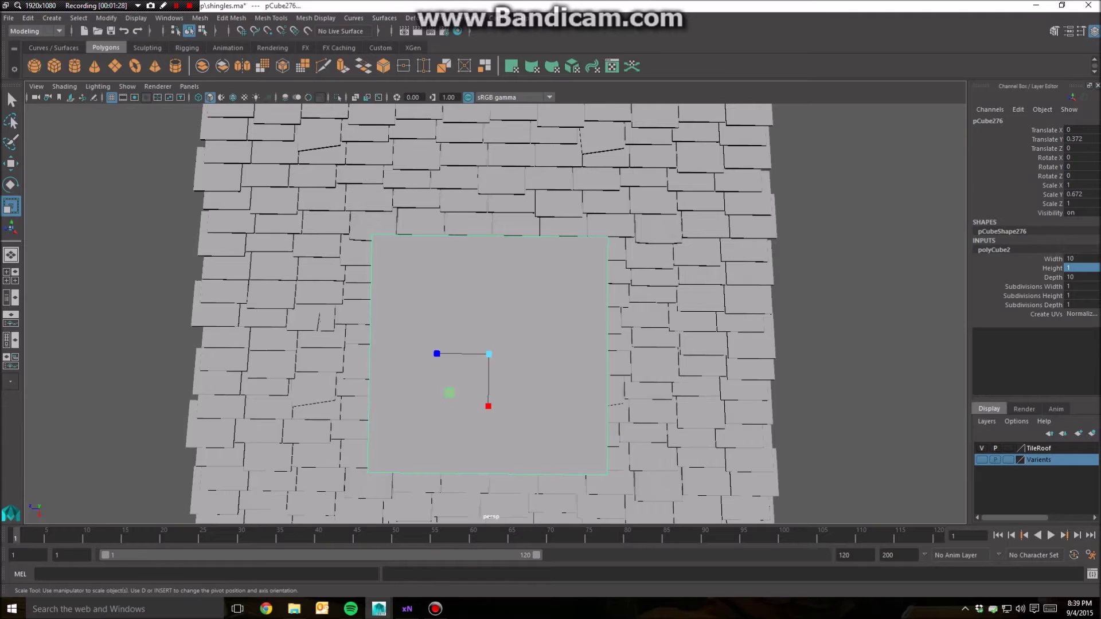
scroll(488, 314, "down", 2)
scroll(489, 314, "down", 1)
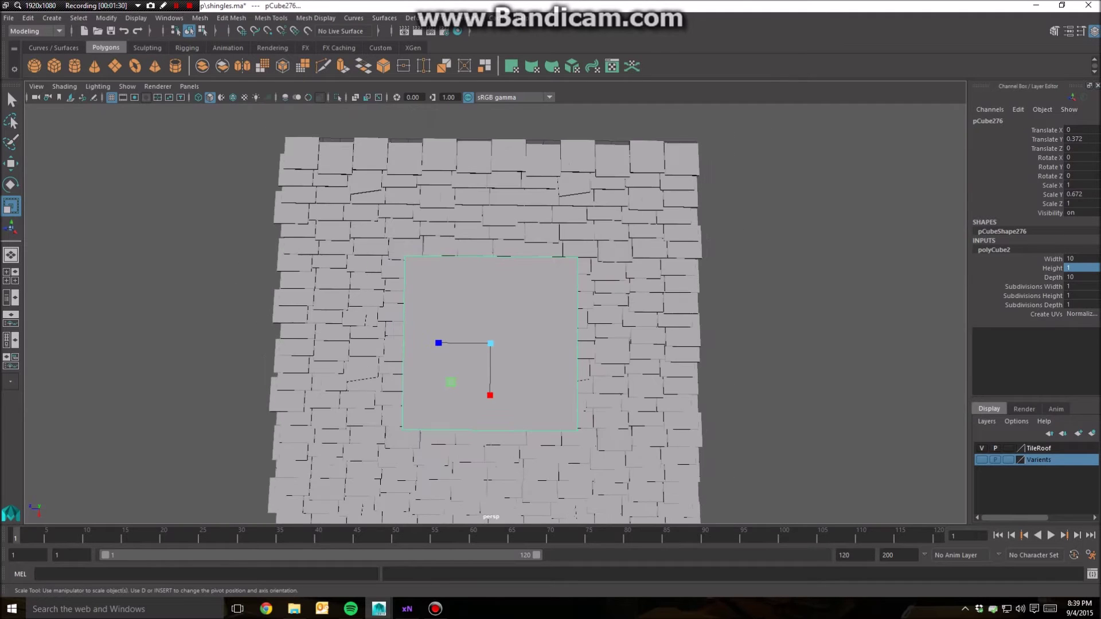
Set the cube's width and depth to 12 in its polyCube construction inputs and deselect it
left_click(1081, 258)
double_click(1082, 259)
type("1")
key("Tab")
key("Tab")
type("1")
left_click(825, 275)
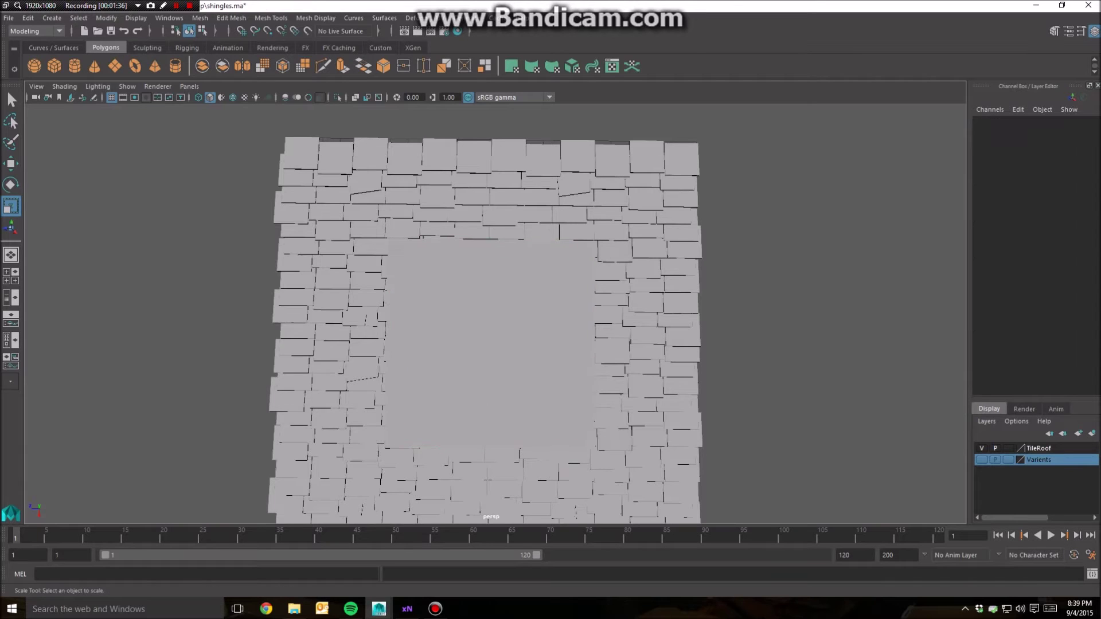
Reselect the enlarged cube and examine how it sits among the shingles from above and at an angle
left_click(491, 344)
left_click_drag(491, 344, 514, 291, "alt")
scroll(514, 291, "up", 2)
middle_click_drag(514, 292, 639, 257, "alt")
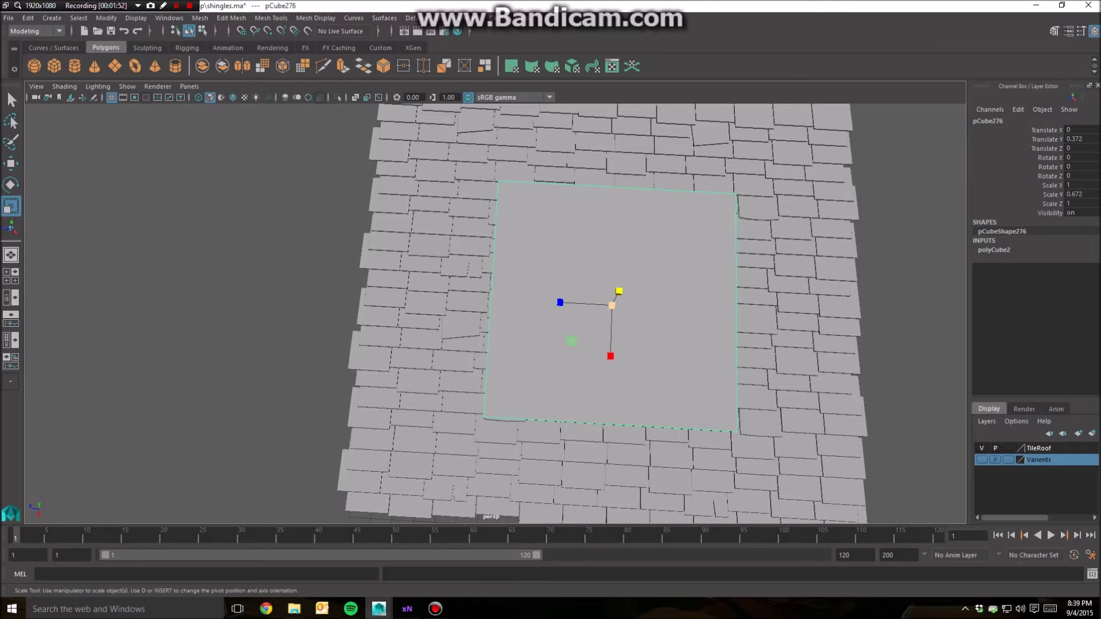
left_click_drag(611, 305, 612, 313, "alt")
scroll(612, 308, "down", 10)
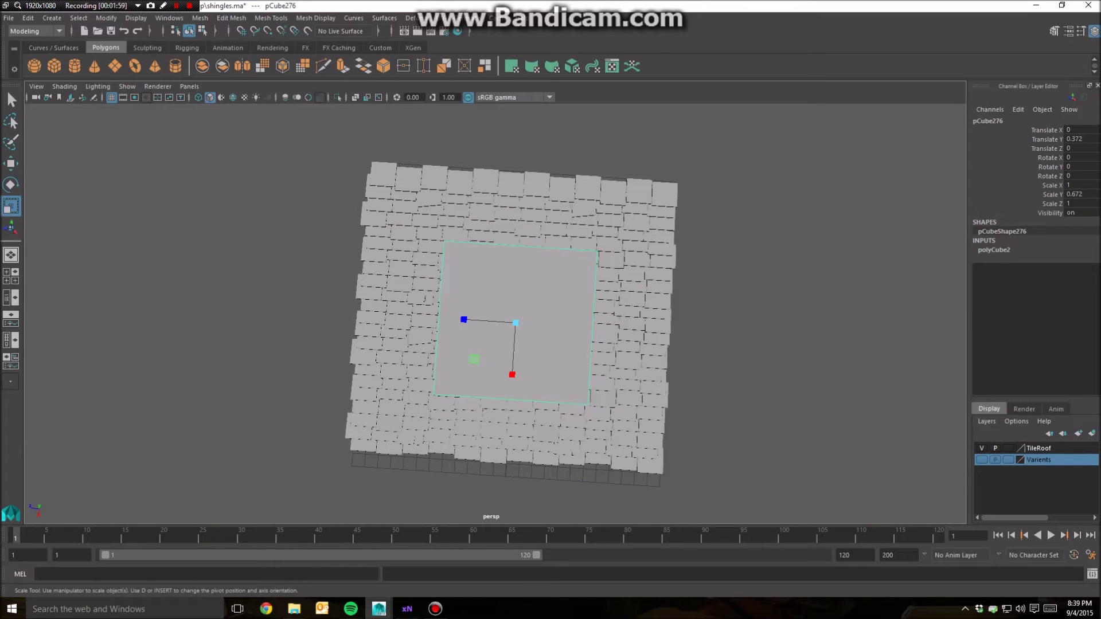
left_click_drag(611, 310, 629, 249, "alt")
Open the UV Editor for the cube, maximize it and view the complete UV layout
left_click(440, 17)
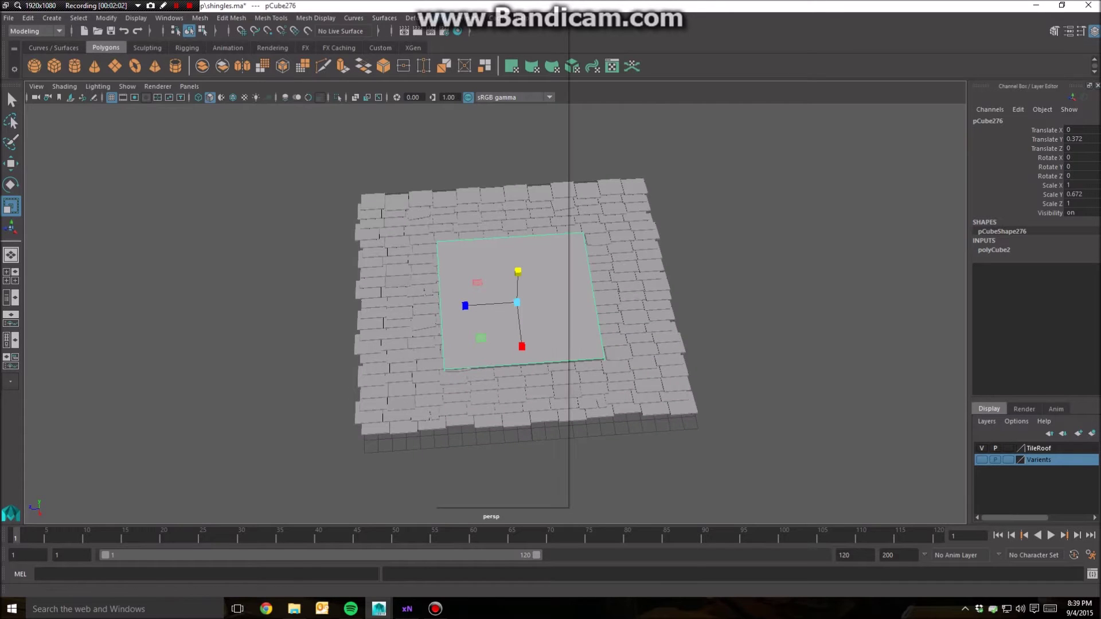
left_click(410, 18)
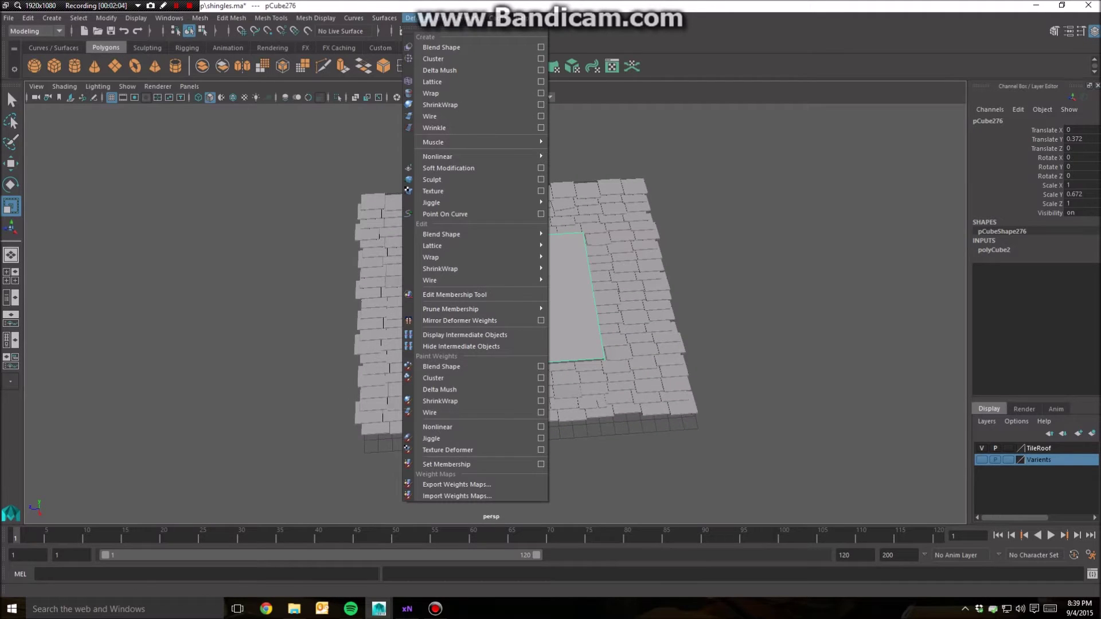
mouse_move(440, 18)
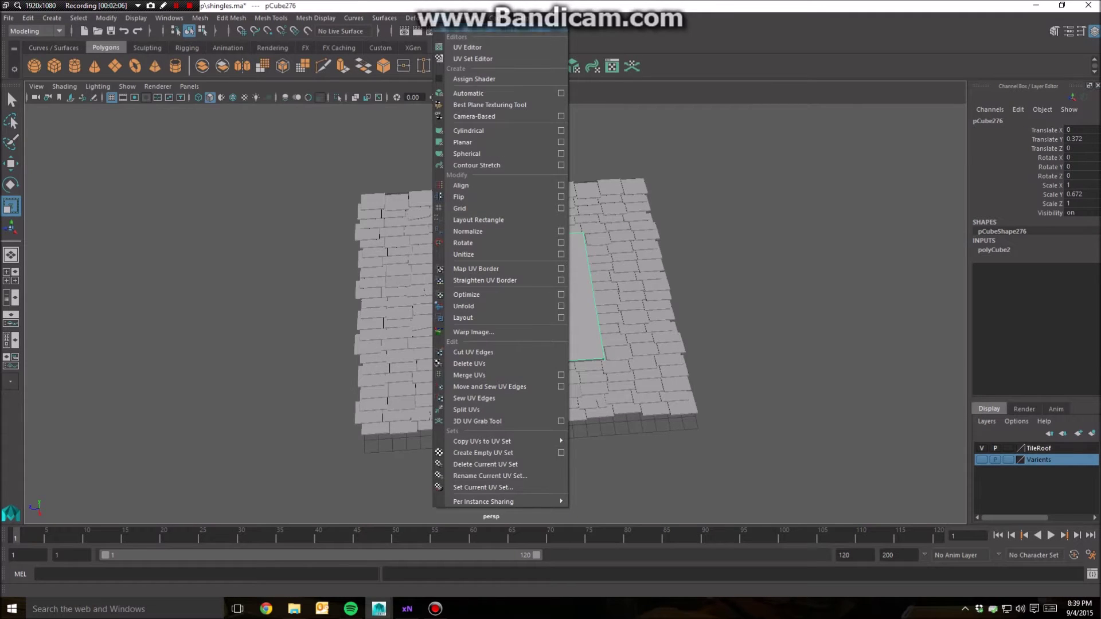
left_click(468, 47)
key("super+Up")
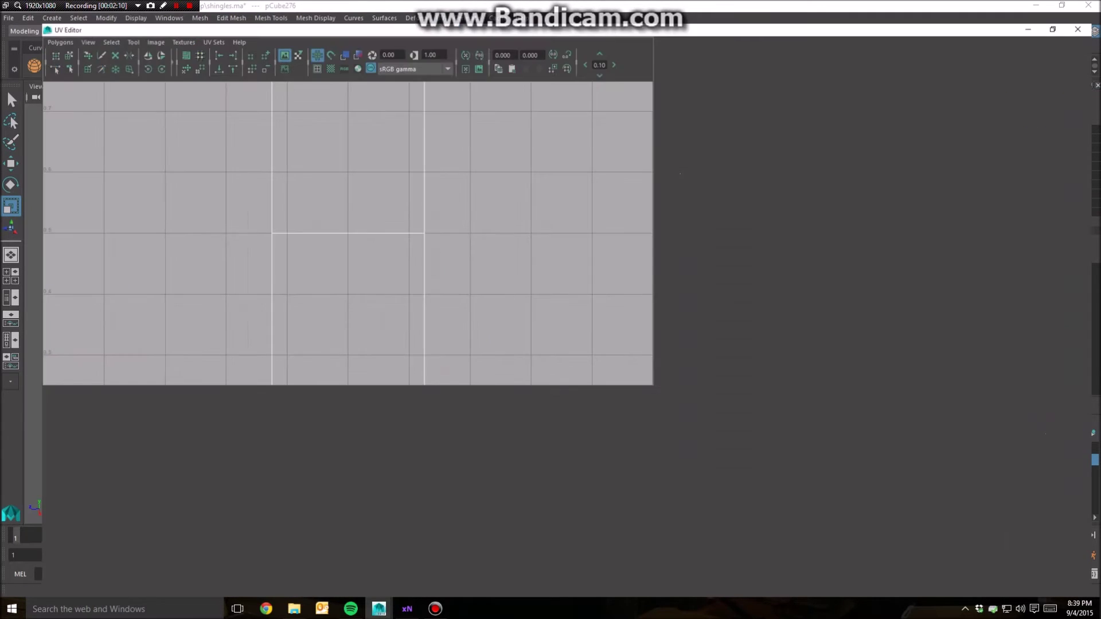
scroll(550, 328, "down", 10)
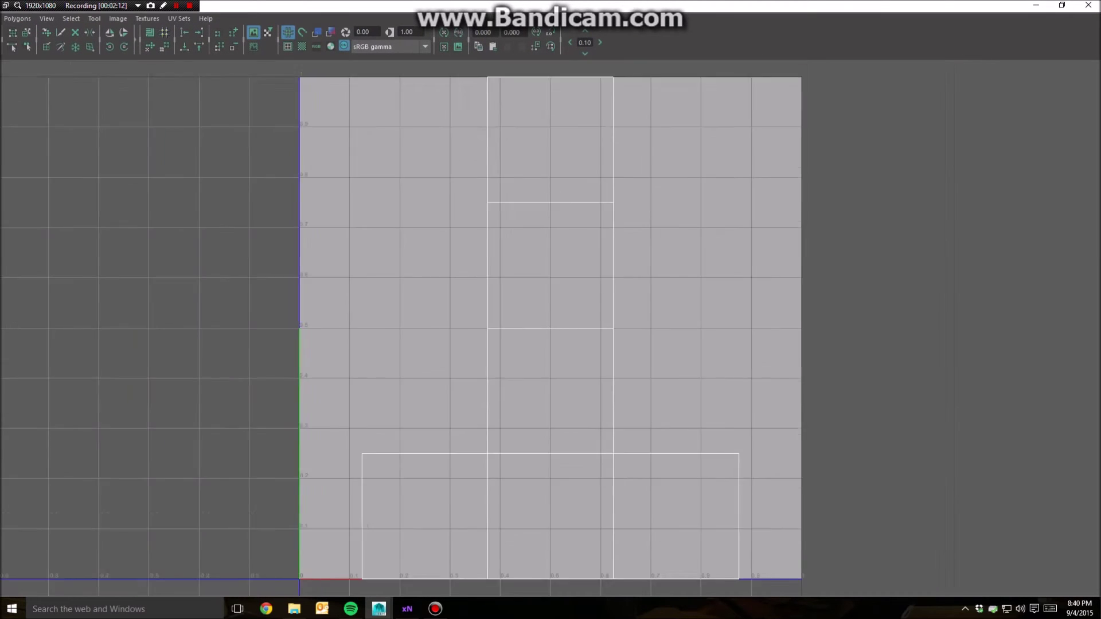
scroll(550, 328, "up", 3)
scroll(550, 328, "down", 3)
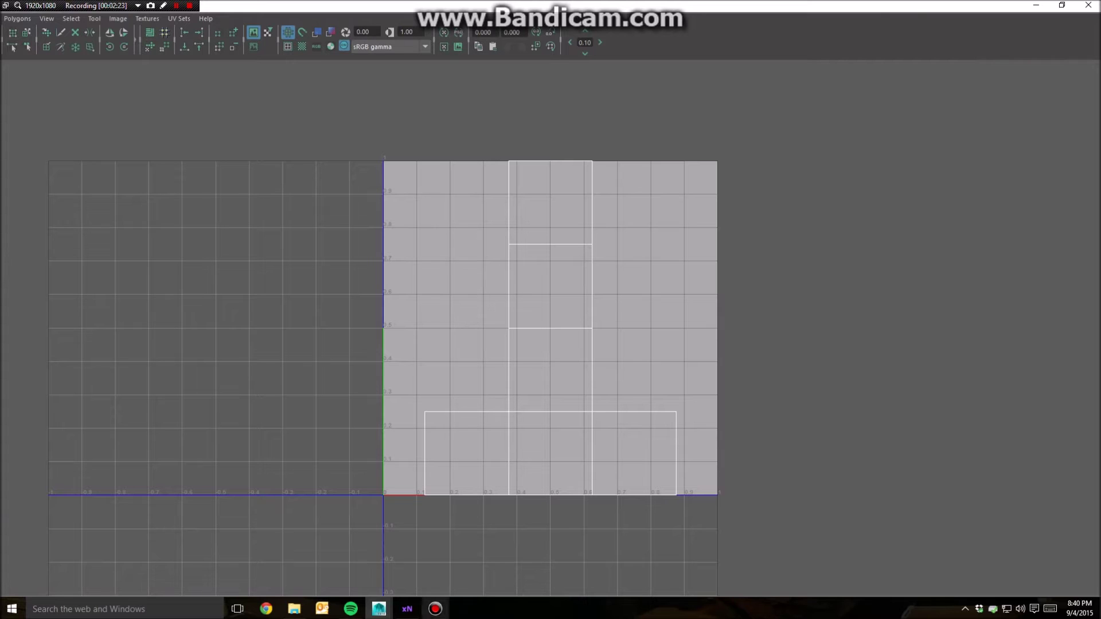
Restore the UV Editor to a narrow window beside the roof and frame the cube's UV layout in it
left_click_drag(557, 5, 619, 215)
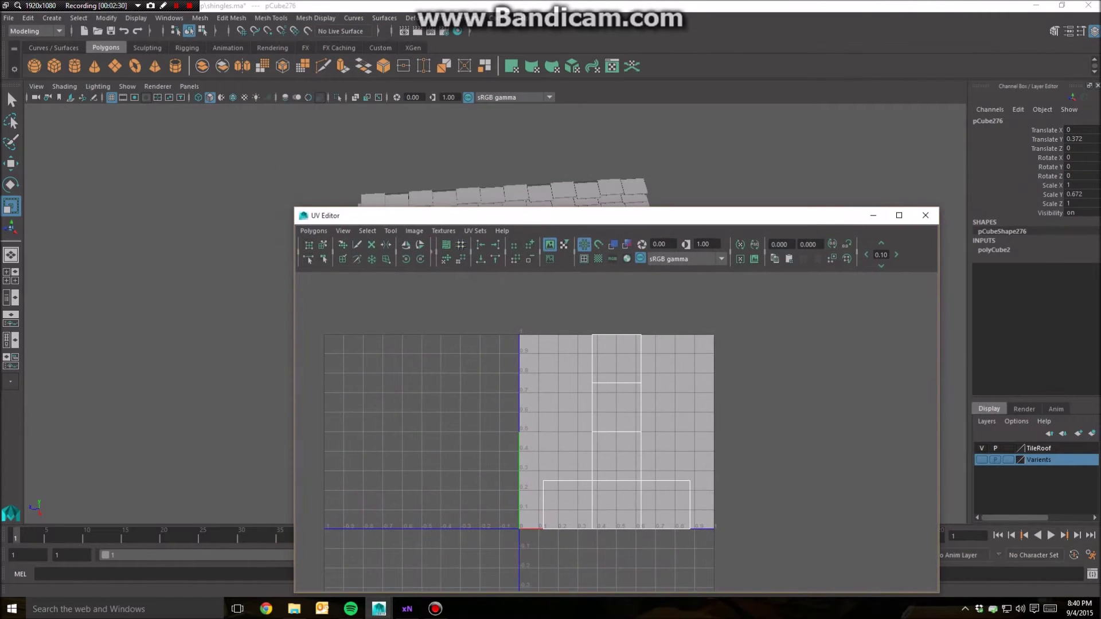
left_click_drag(797, 401, 615, 401)
key("f")
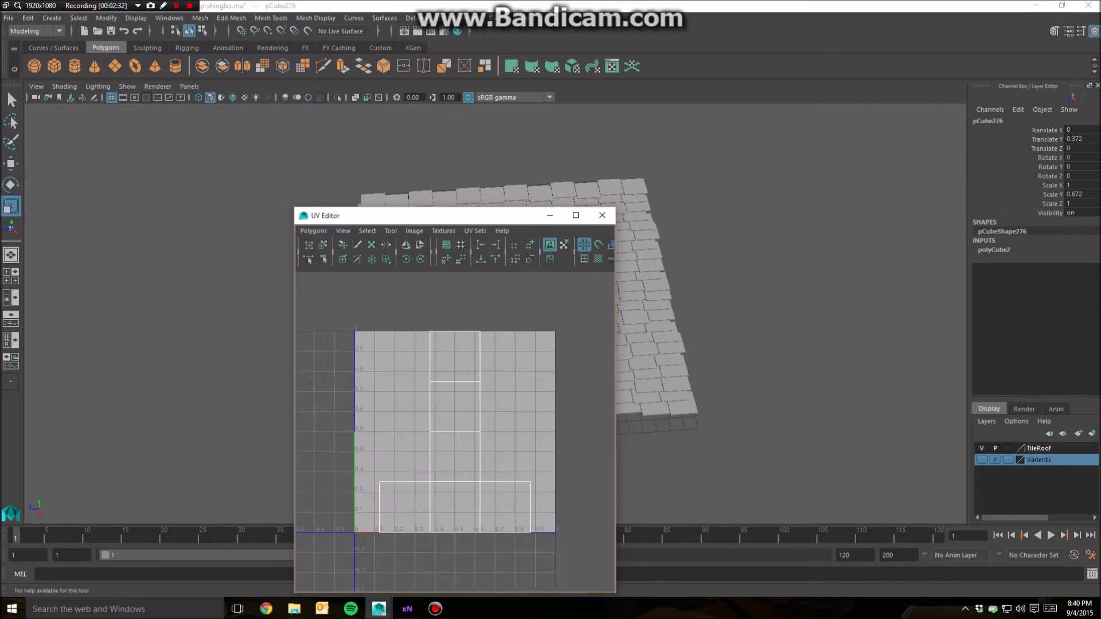
scroll(455, 432, "up", 5)
scroll(455, 432, "down", 2)
left_click_drag(430, 215, 136, 157)
left_click(395, 150)
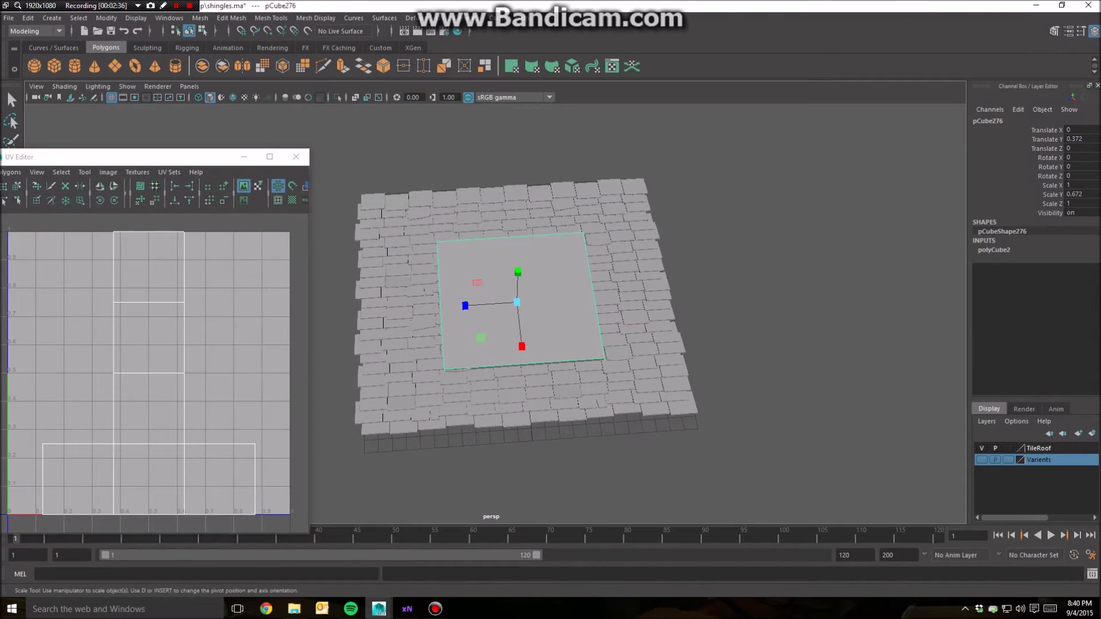
right_click_drag(474, 264, 474, 296)
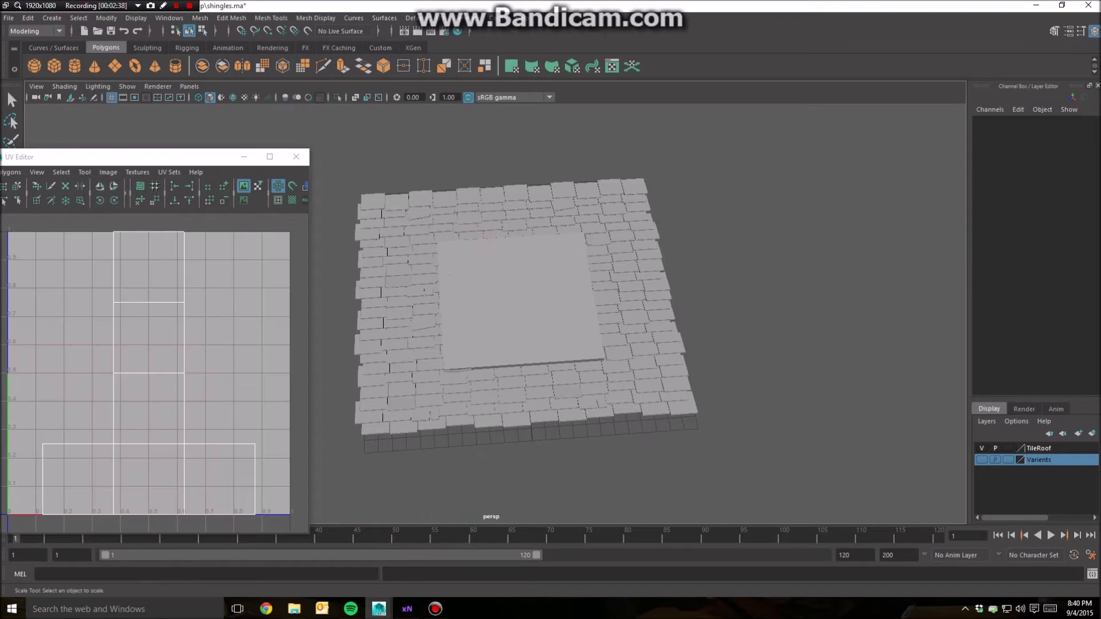
left_click(481, 310)
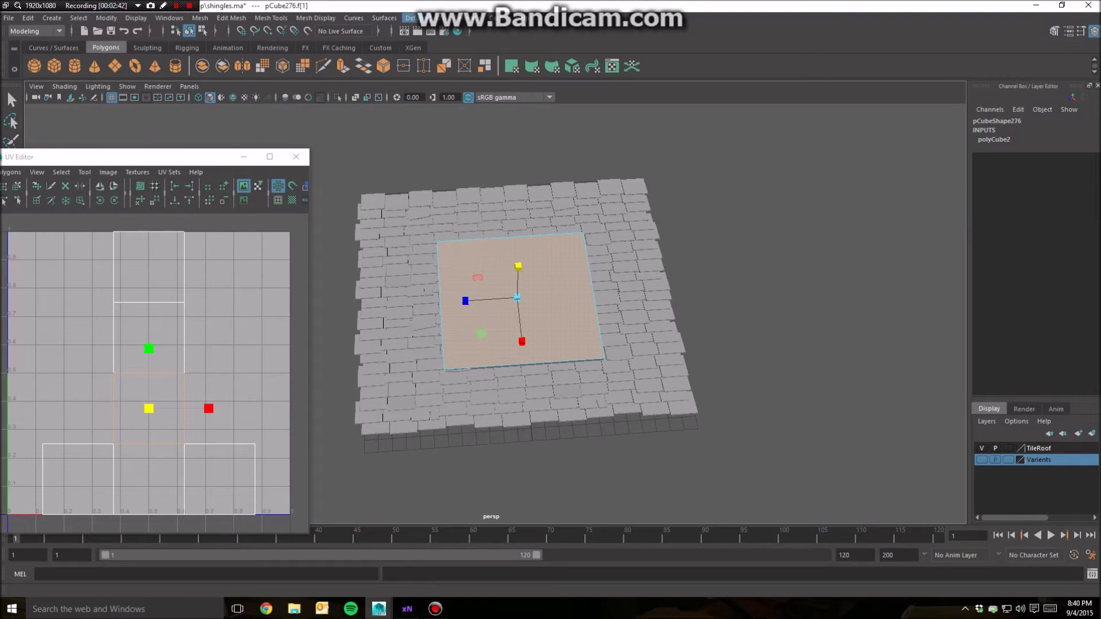
left_click(441, 18)
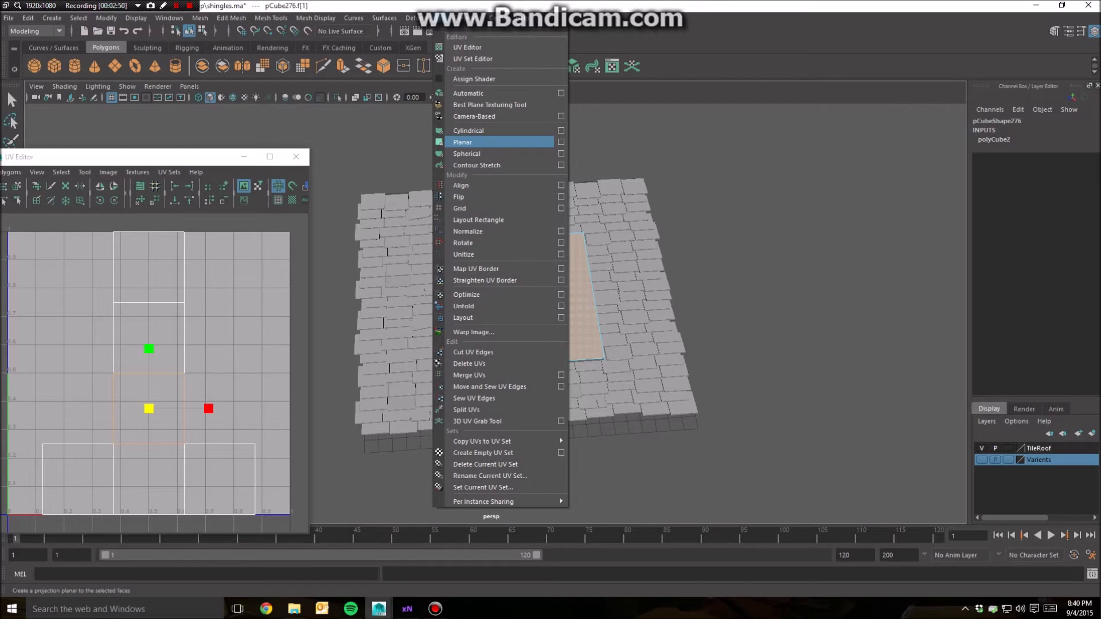
right_click_drag(583, 291, 644, 272)
left_click(516, 309)
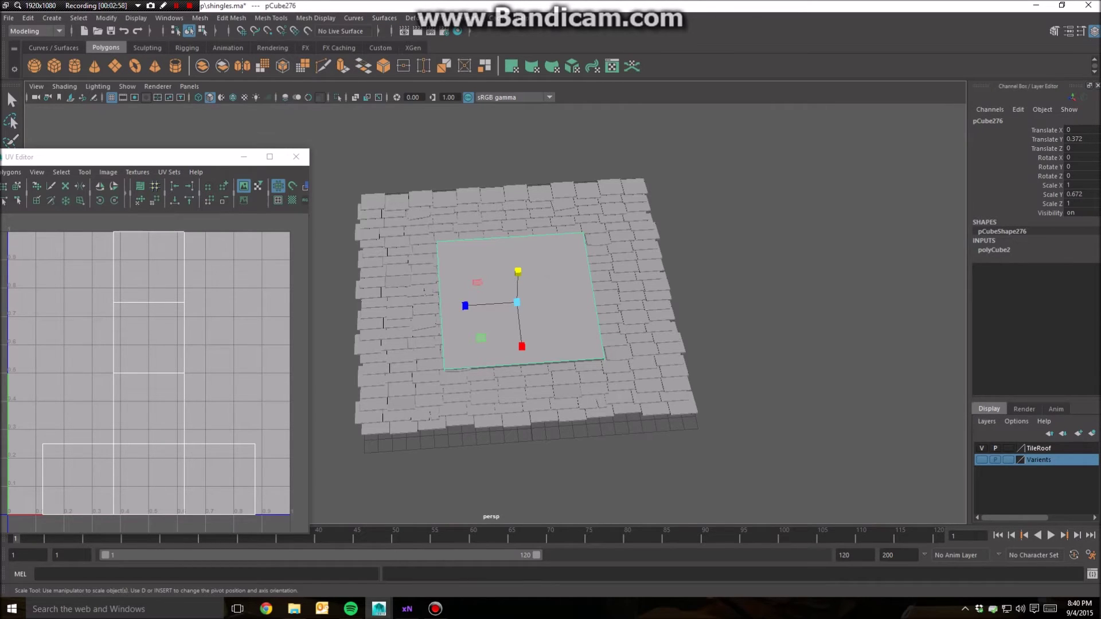
Select the cube's top face and apply a planar UV projection to it
right_click_drag(584, 291, 559, 313)
left_click(559, 313)
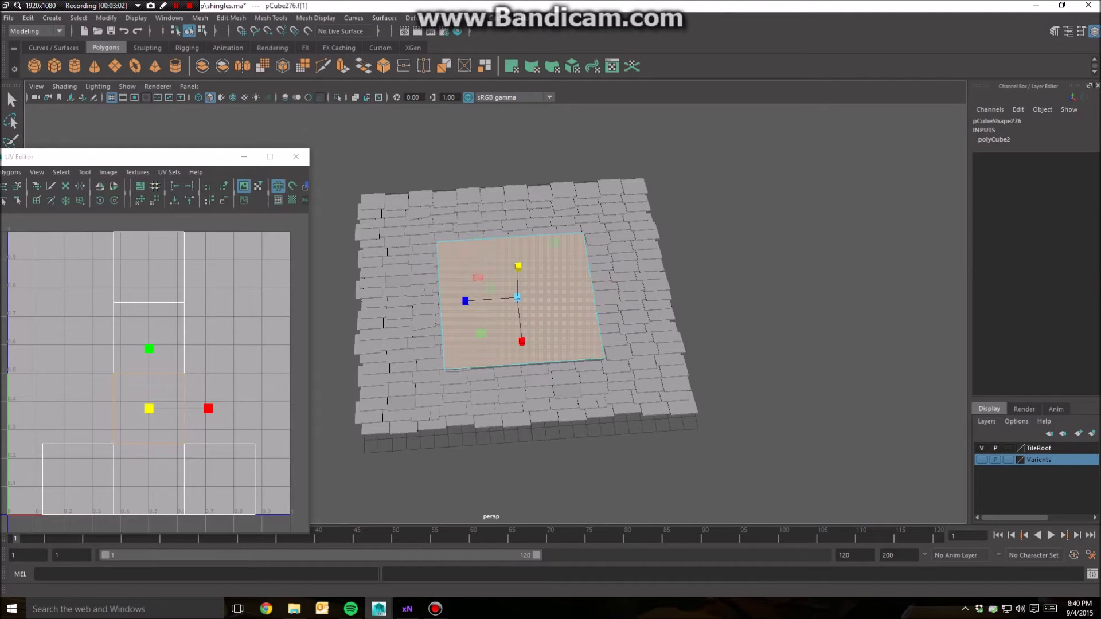
left_click(439, 18)
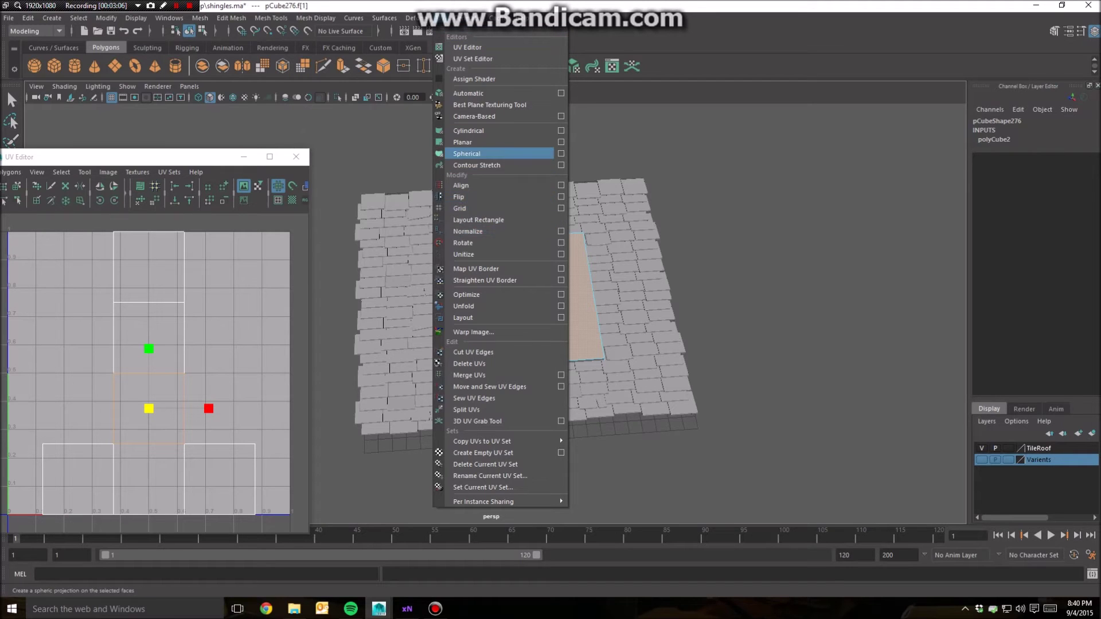
left_click(476, 142)
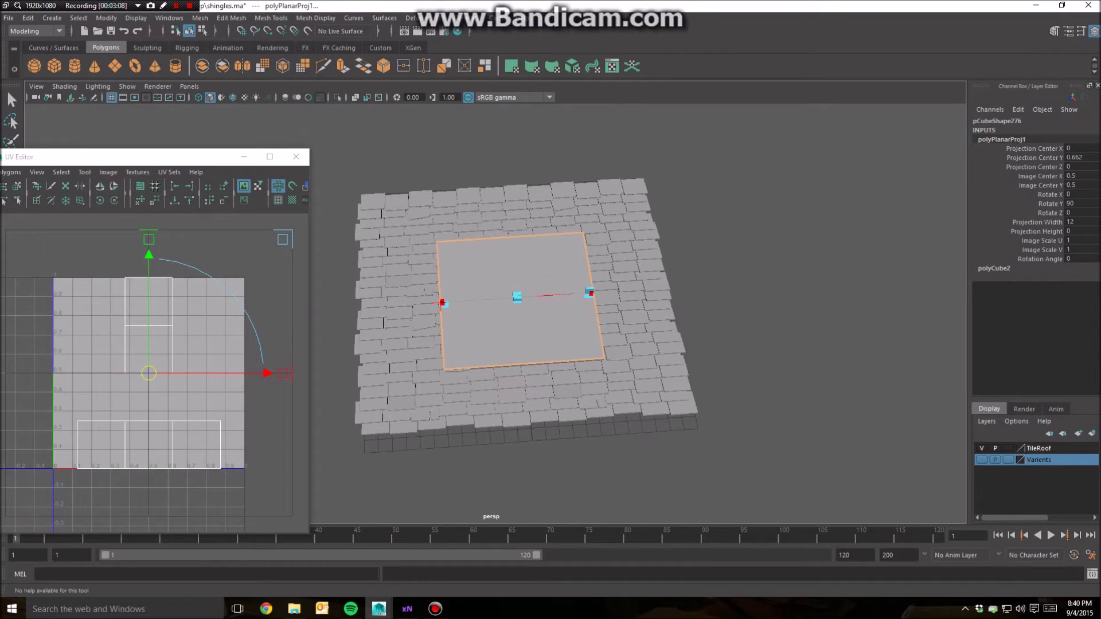
scroll(148, 373, "up", 2)
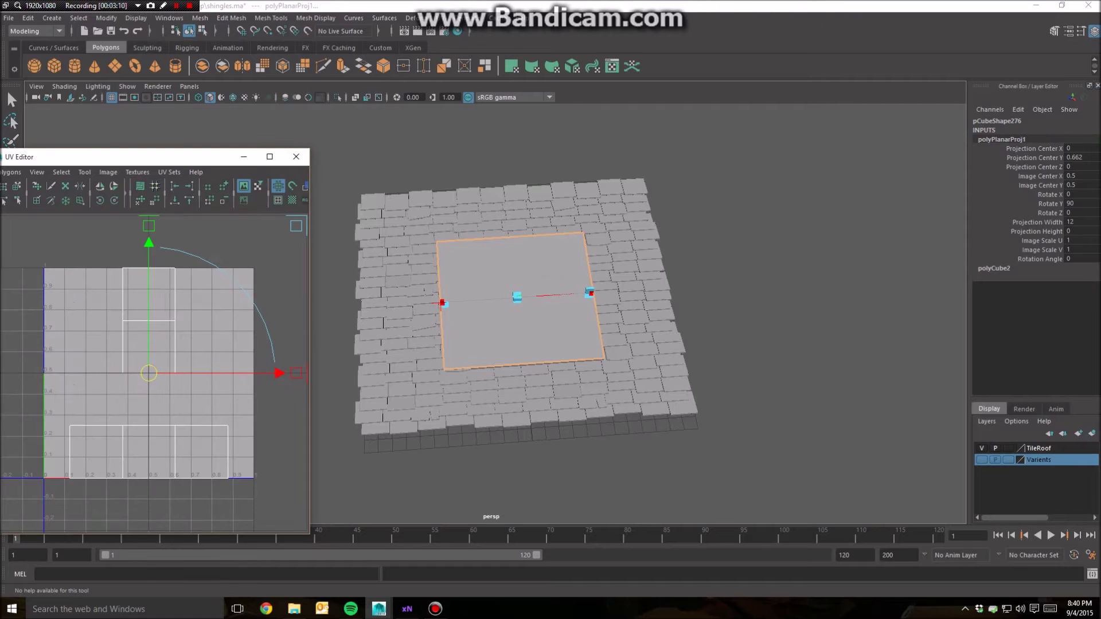
Shrink the planar projection to an image scale of about 0.559 by 0.57 and move its image center to about 0.568, 0.56
left_click_drag(296, 225, 231, 289)
left_click_drag(148, 298, 148, 286)
left_click_drag(211, 361, 225, 360)
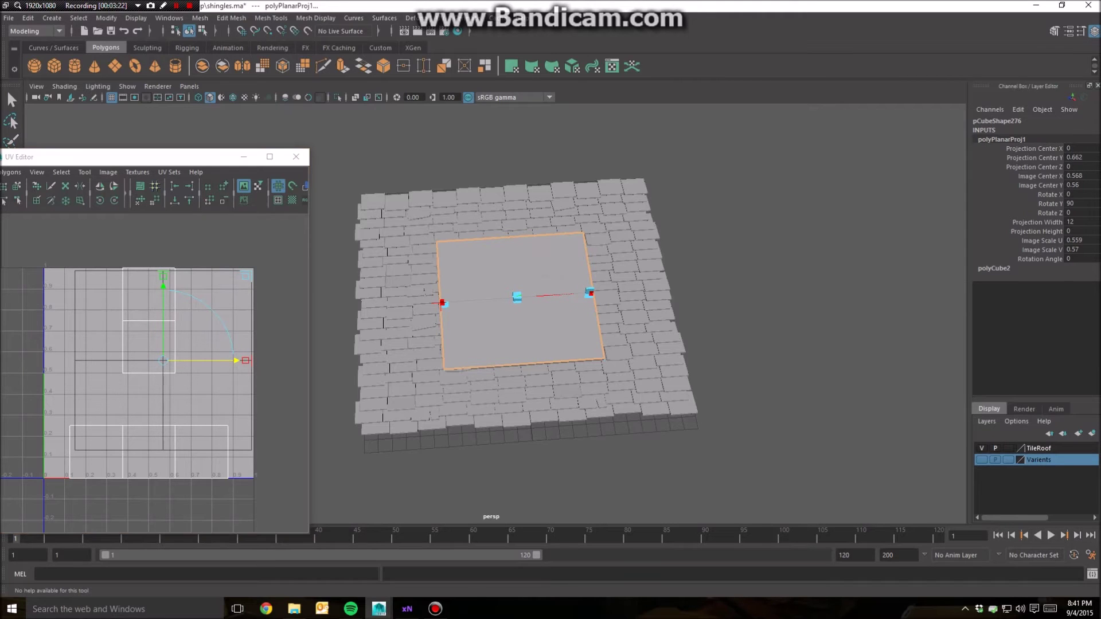
Reselect the cube's top face and apply a planar UV projection from the Y axis, fitted to the bounding box
right_click_drag(516, 278, 575, 256)
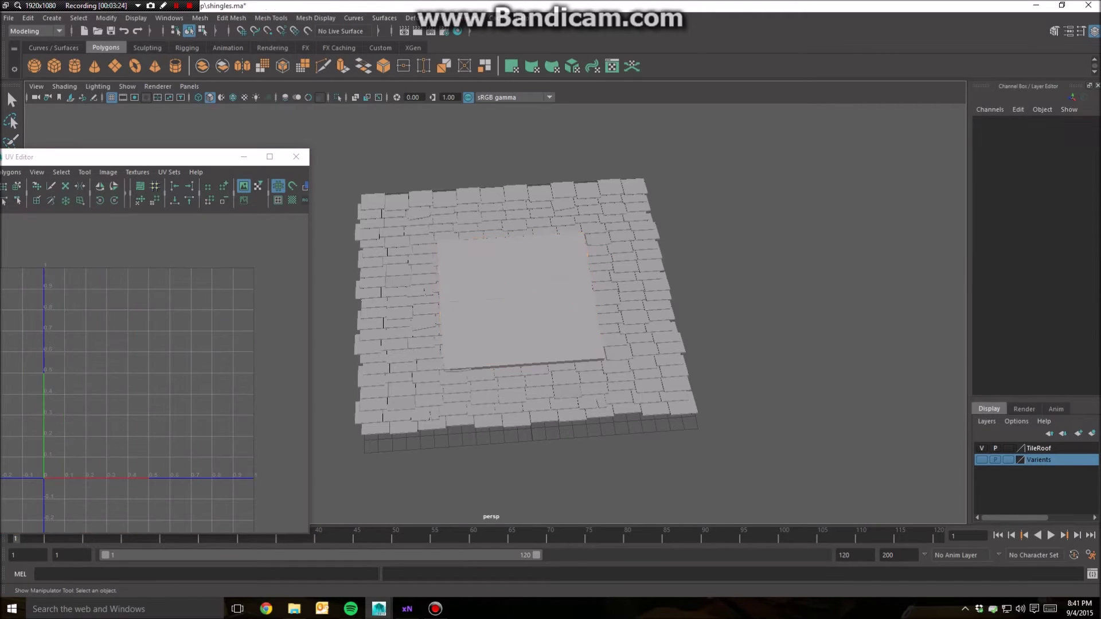
right_click_drag(519, 288, 519, 319)
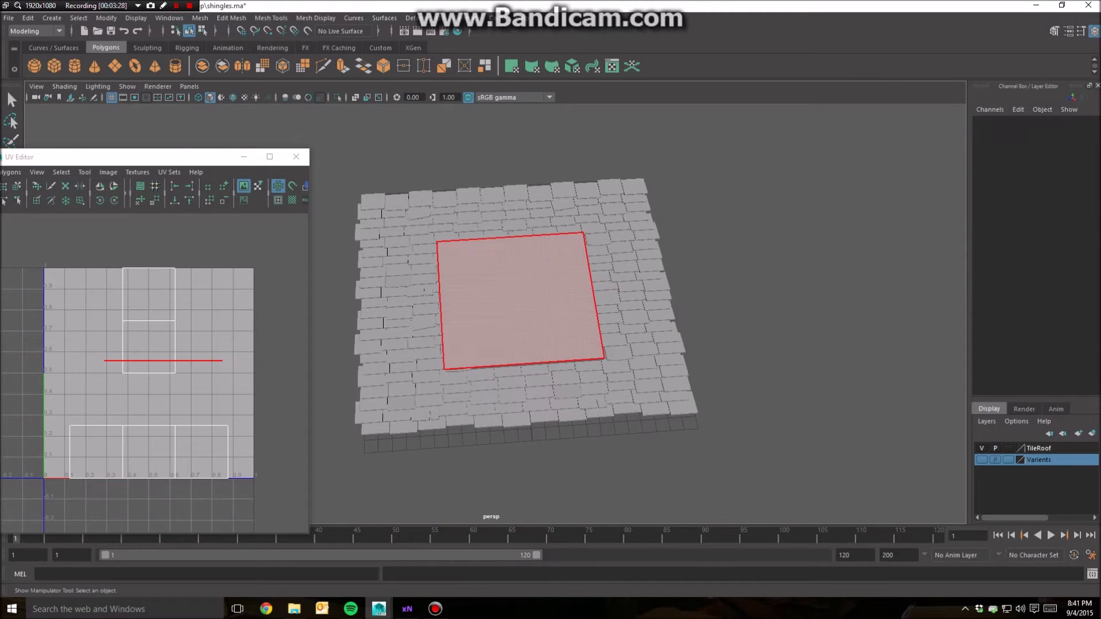
left_click(519, 321)
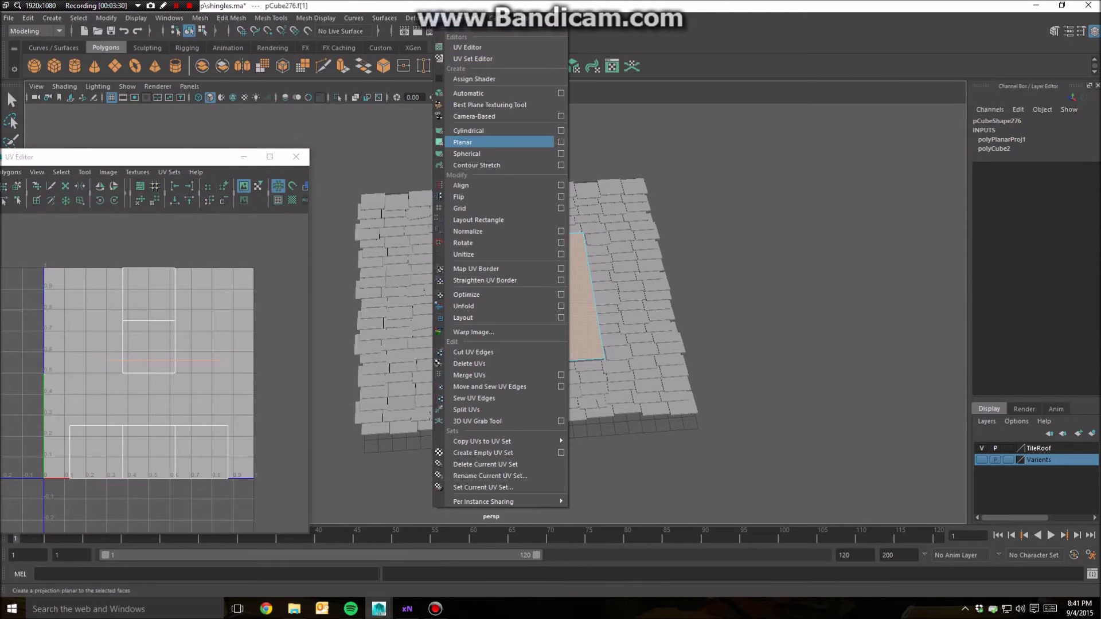
left_click(561, 142)
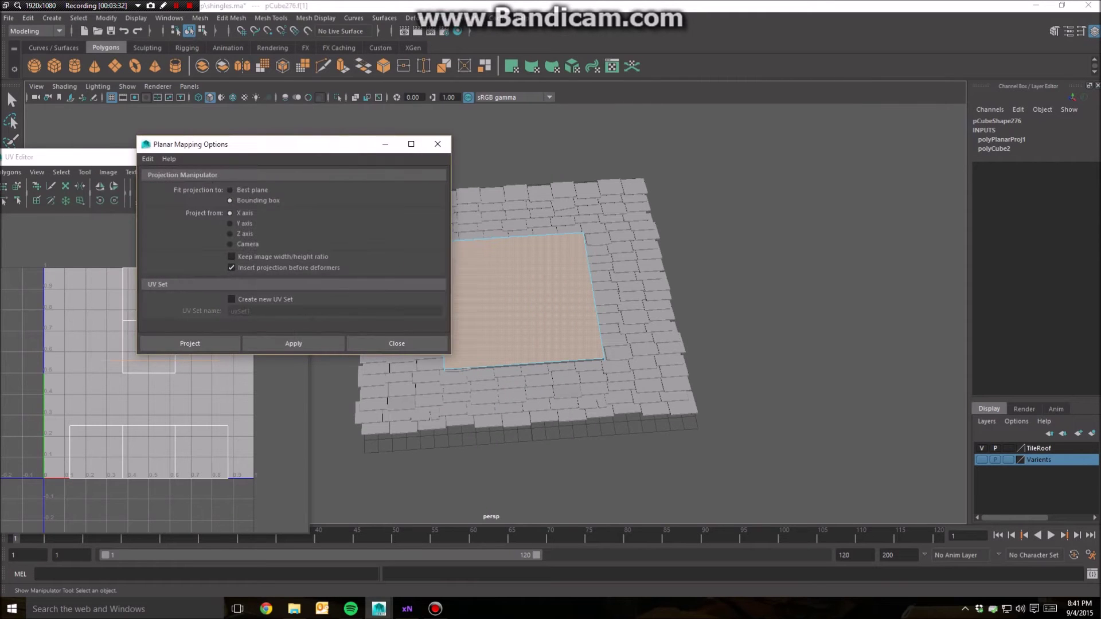
left_click_drag(258, 144, 751, 139)
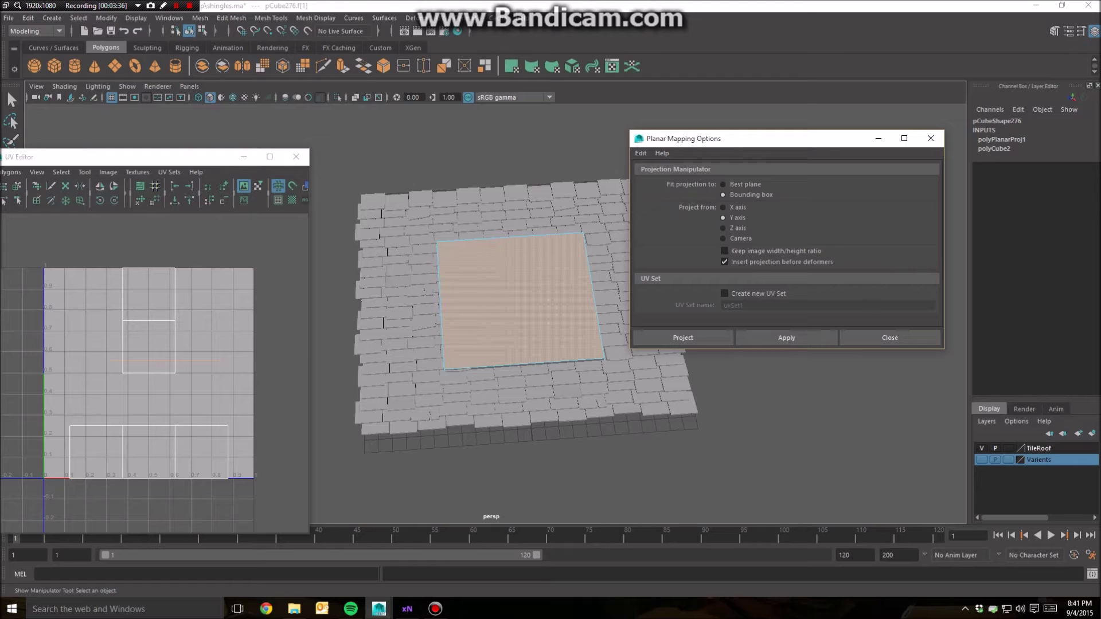
left_click(786, 337)
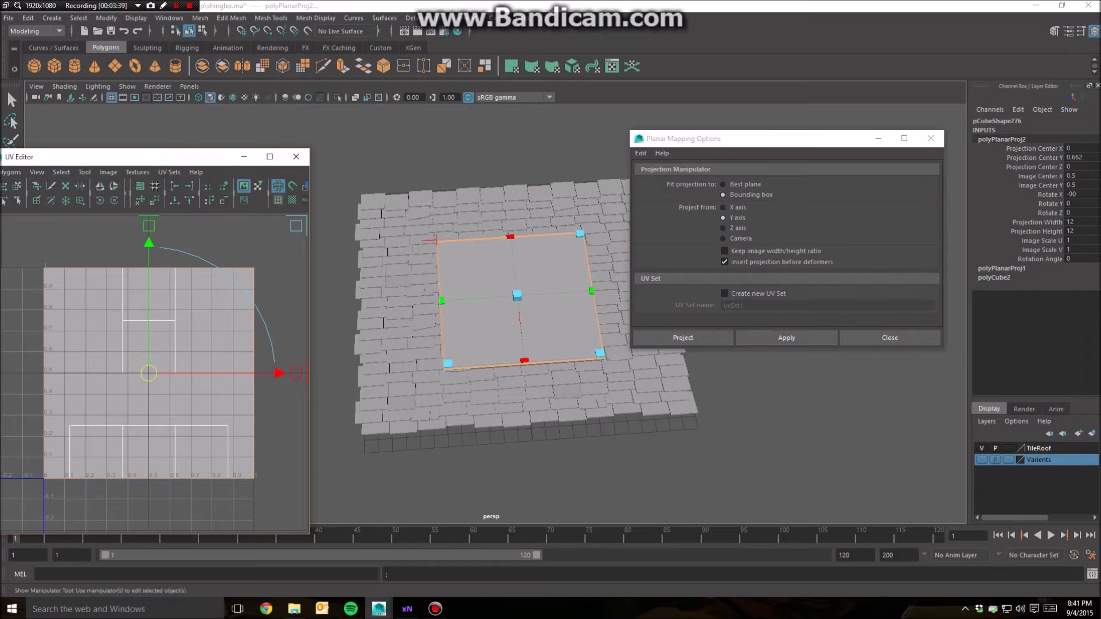
Scale the planar projection to about 0.792 by 0.785 and move its image center to about 0.593, 0.598
left_click_drag(296, 225, 265, 257)
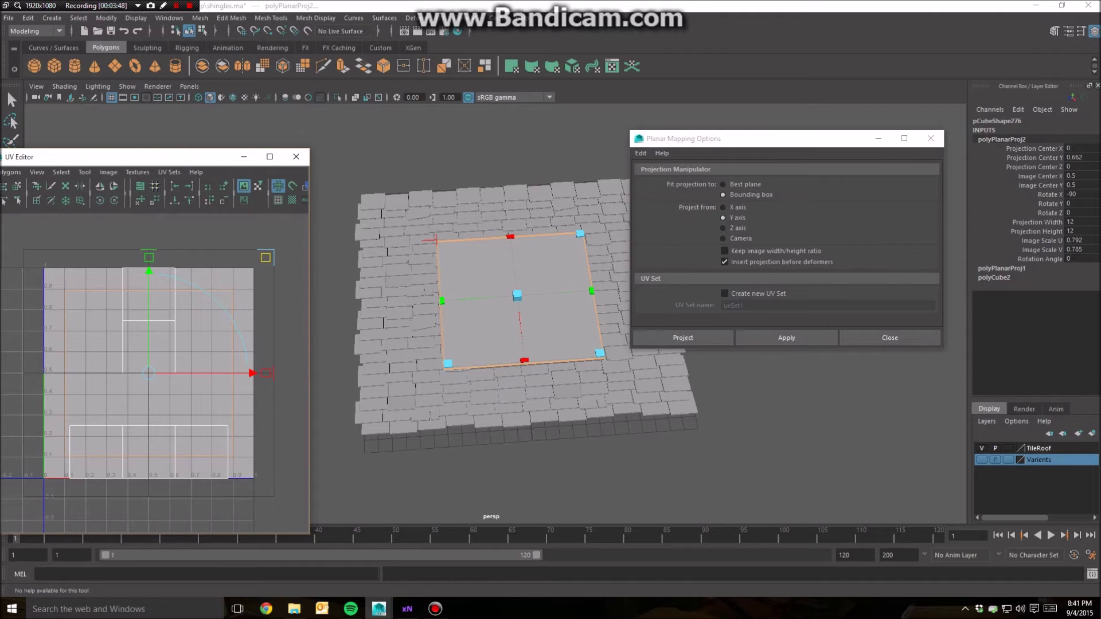
left_click_drag(148, 373, 168, 352)
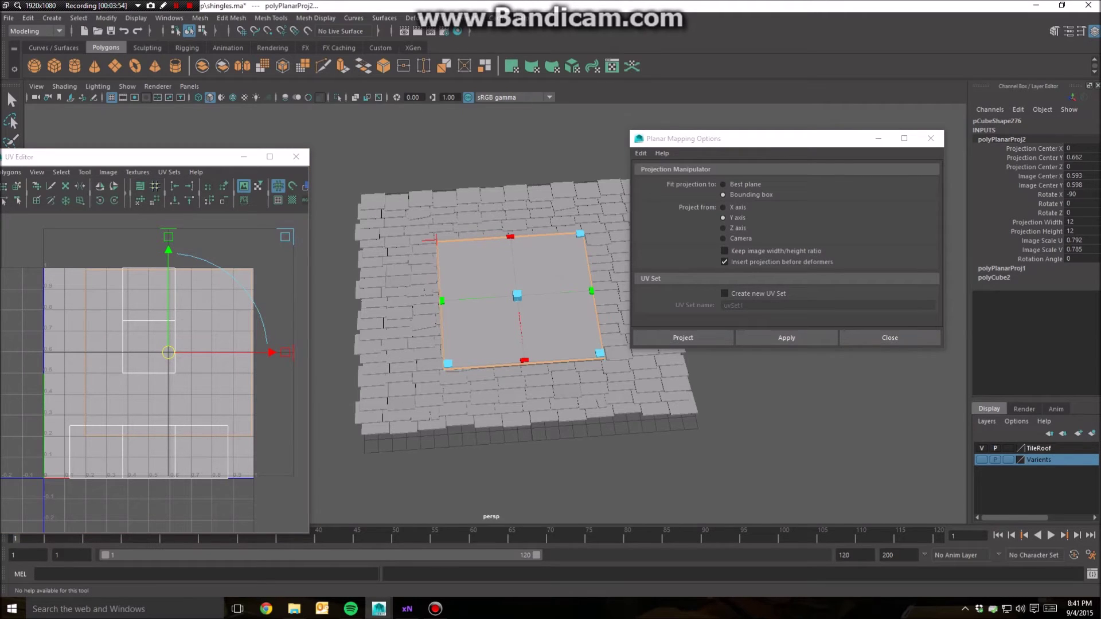
left_click(516, 303)
Select the cube's hidden bottom face from underneath and delete it
left_click_drag(516, 304, 519, 163, "alt")
left_click(513, 278)
left_click(511, 278)
left_click_drag(510, 278, 516, 234, "alt")
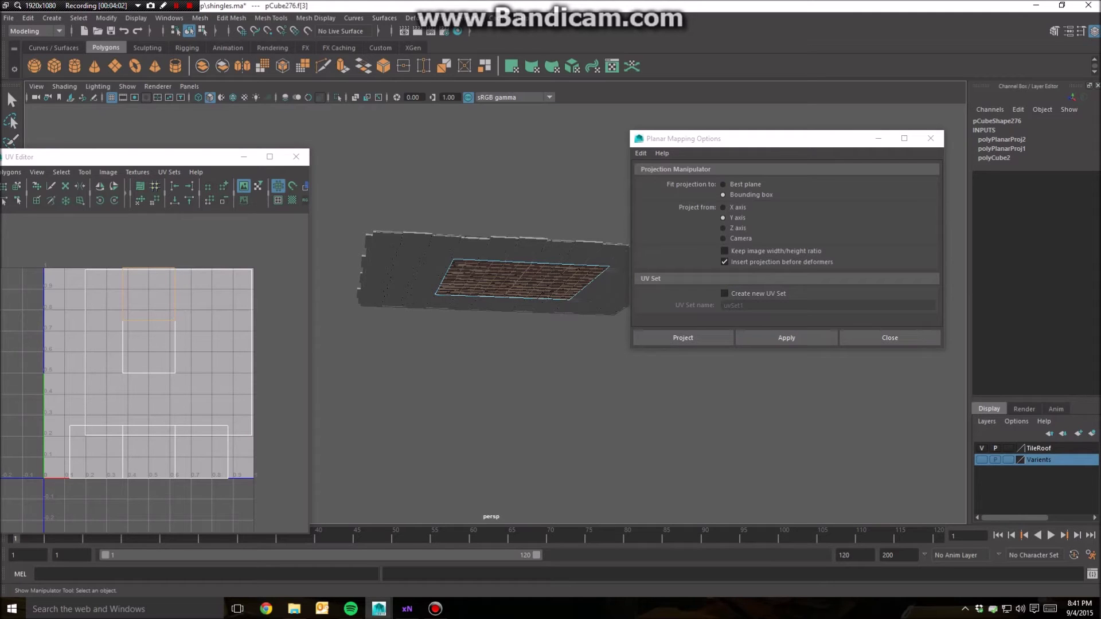
left_click_drag(516, 234, 519, 327, "alt")
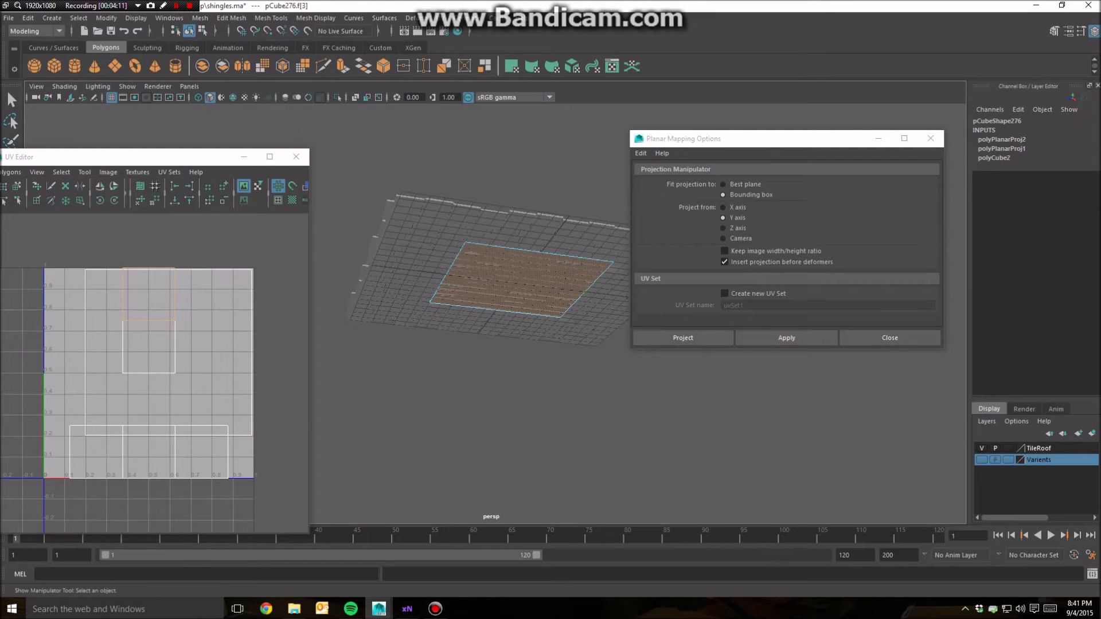
key("Delete")
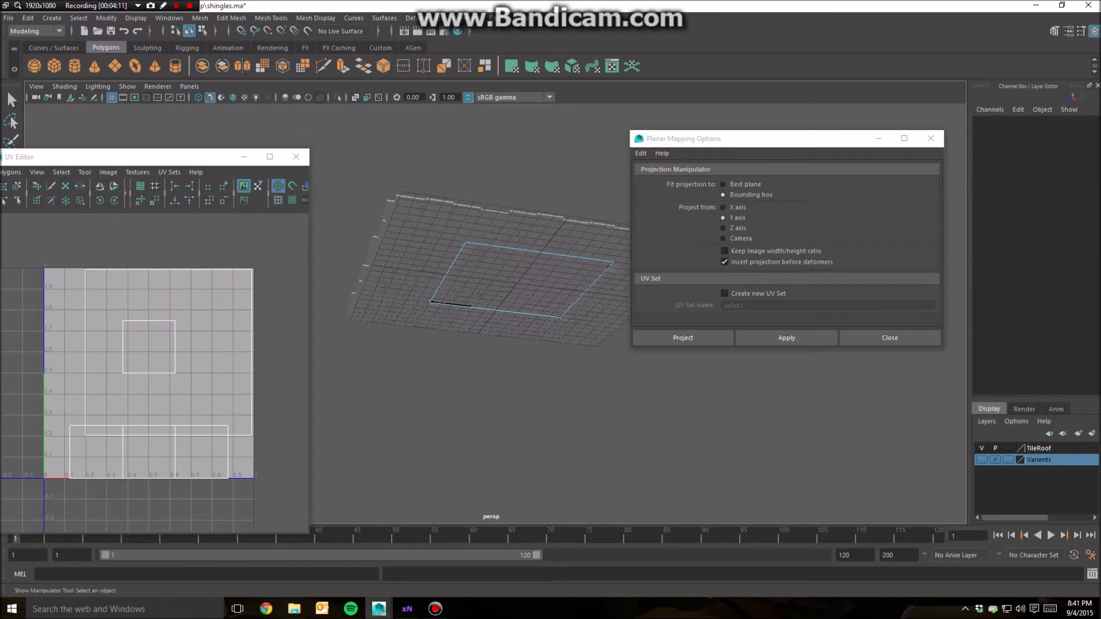
Select the cube's four side faces and apply automatic UV mapping to them
left_click_drag(493, 275, 516, 347, "alt")
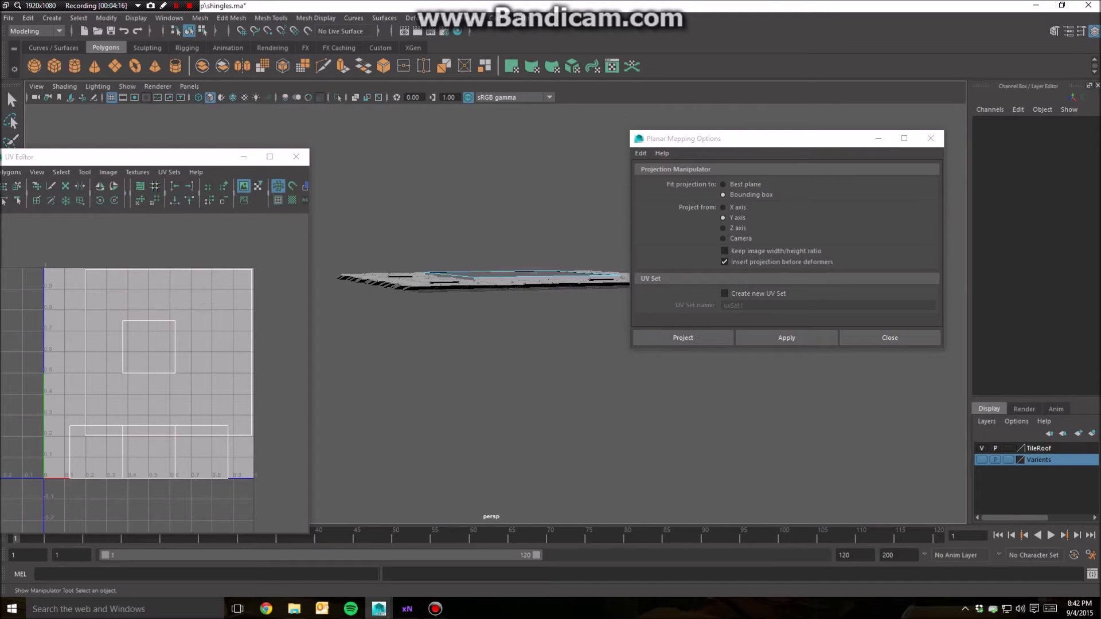
left_click_drag(482, 272, 344, 286, "alt")
left_click(499, 293)
left_click(449, 283, "shift")
left_click(516, 293, "shift")
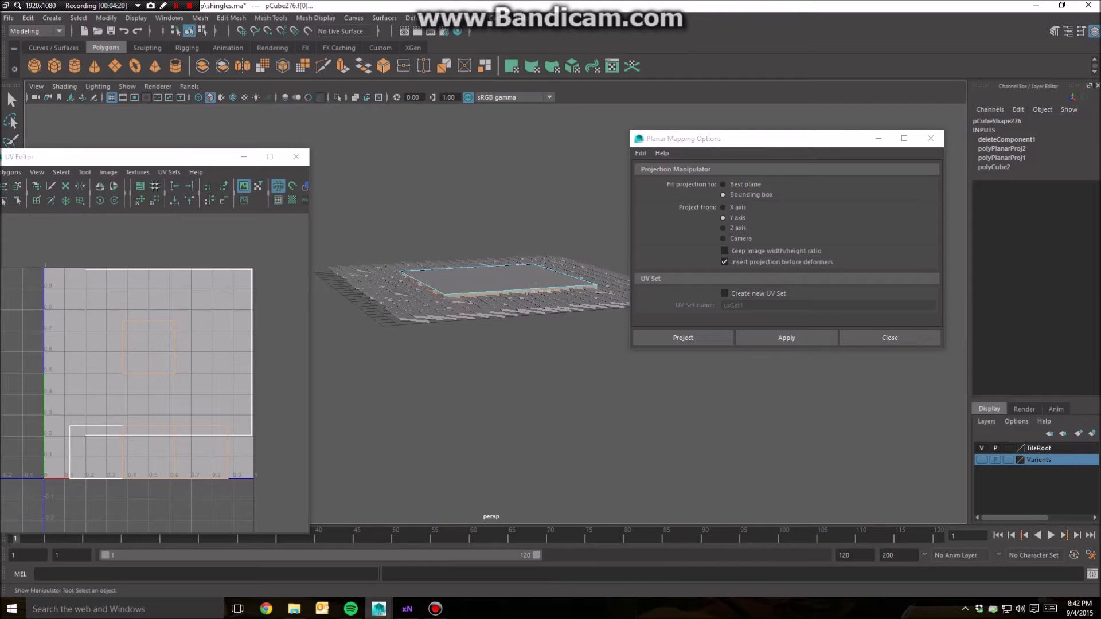
left_click_drag(516, 293, 424, 315, "alt")
left_click_drag(516, 287, 533, 338, "alt")
left_click(445, 18)
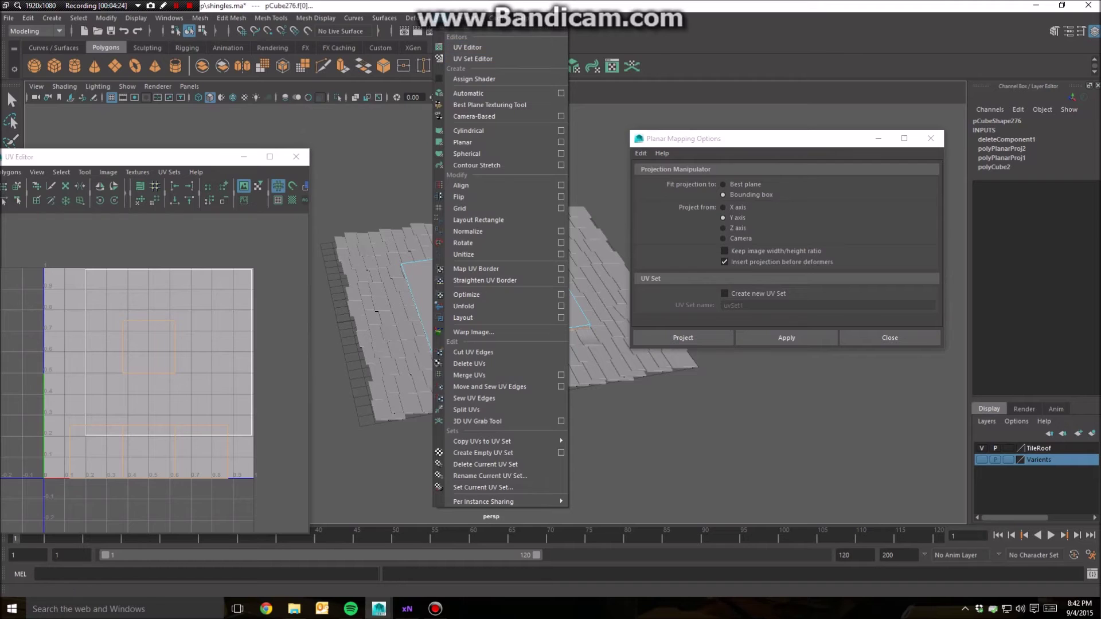
left_click(467, 93)
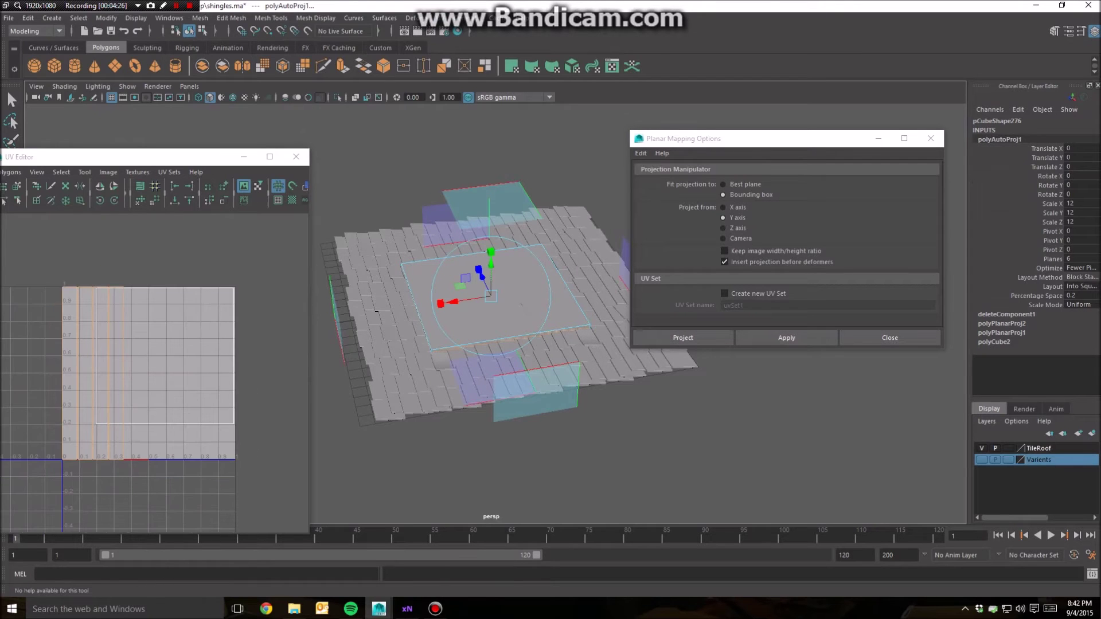
scroll(155, 373, "up", 4)
middle_click_drag(126, 367, 189, 376, "alt")
scroll(189, 376, "down", 3)
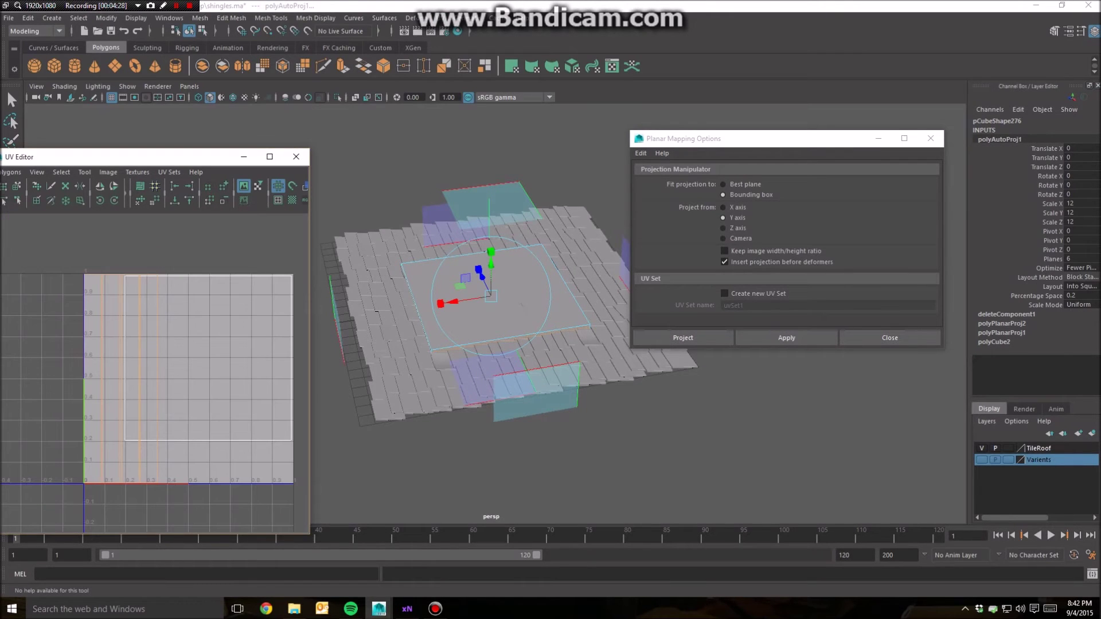
key("w")
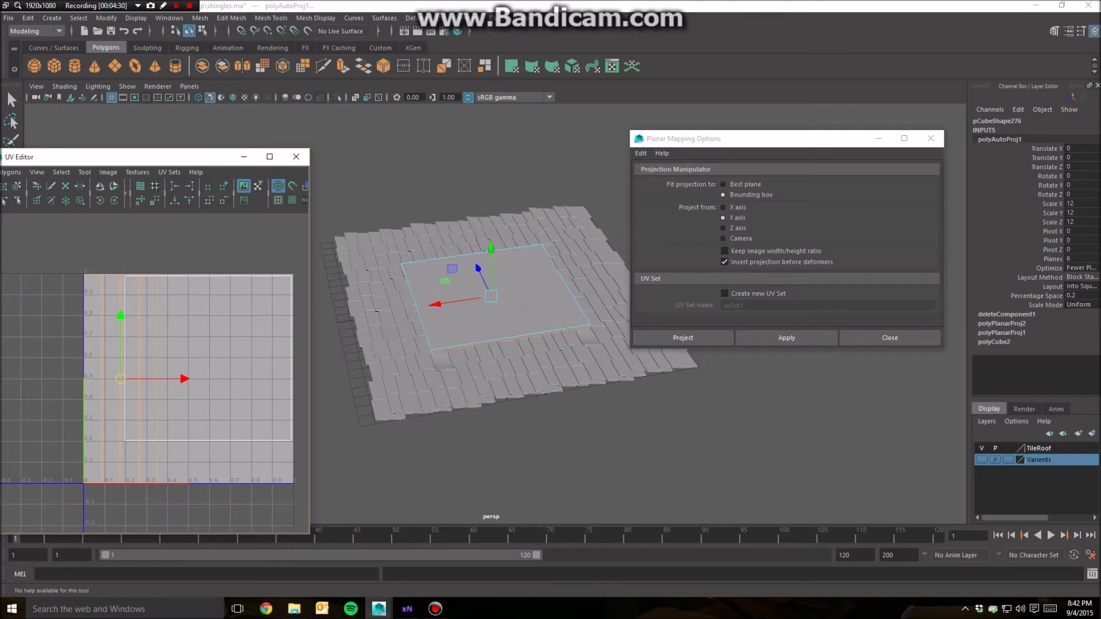
key("r")
left_click_drag(181, 379, 164, 378)
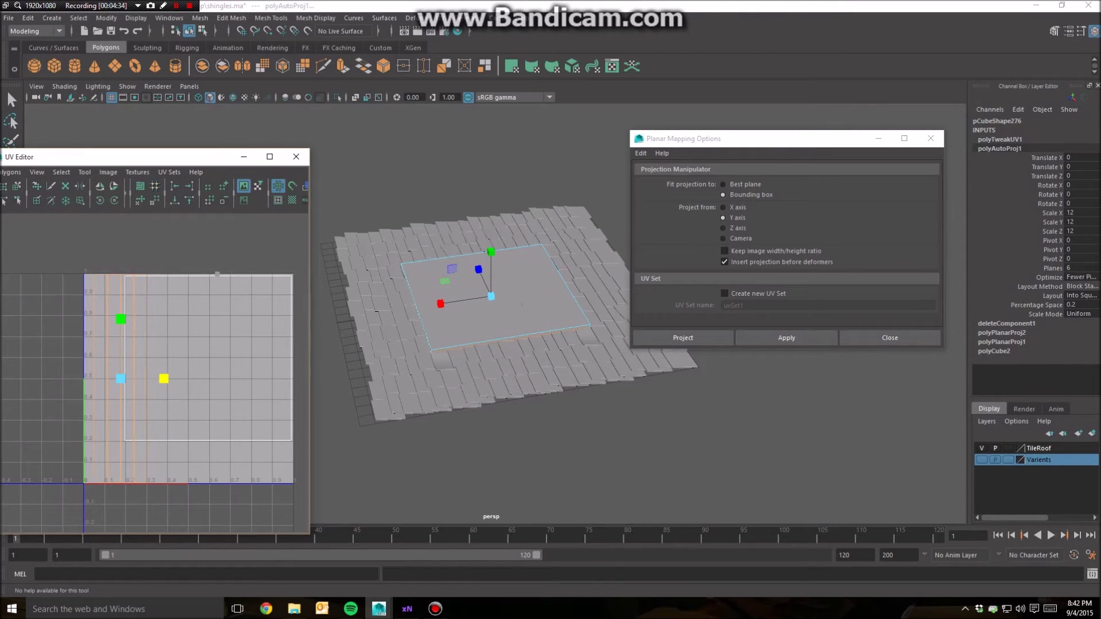
key("ctrl+z")
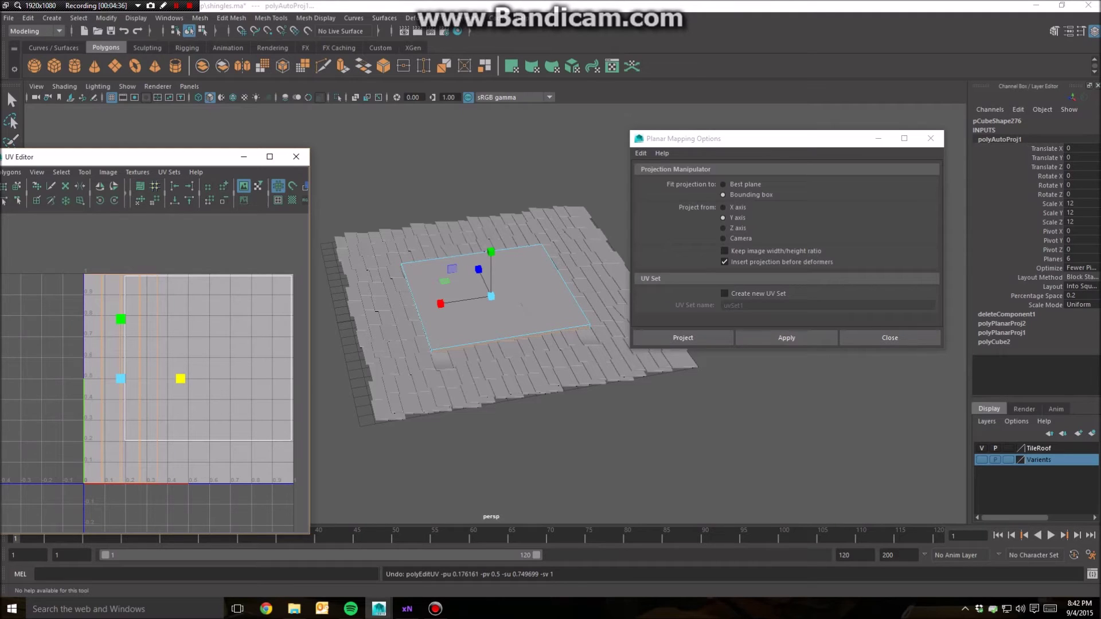
Rotate two of the side-face UV shells to lie horizontally and move them to the lower edge of the UV square
right_click_drag(155, 294, 136, 279)
left_click(148, 327)
left_click(130, 329, "shift")
key("e")
left_click_drag(182, 337, 181, 421)
key("w")
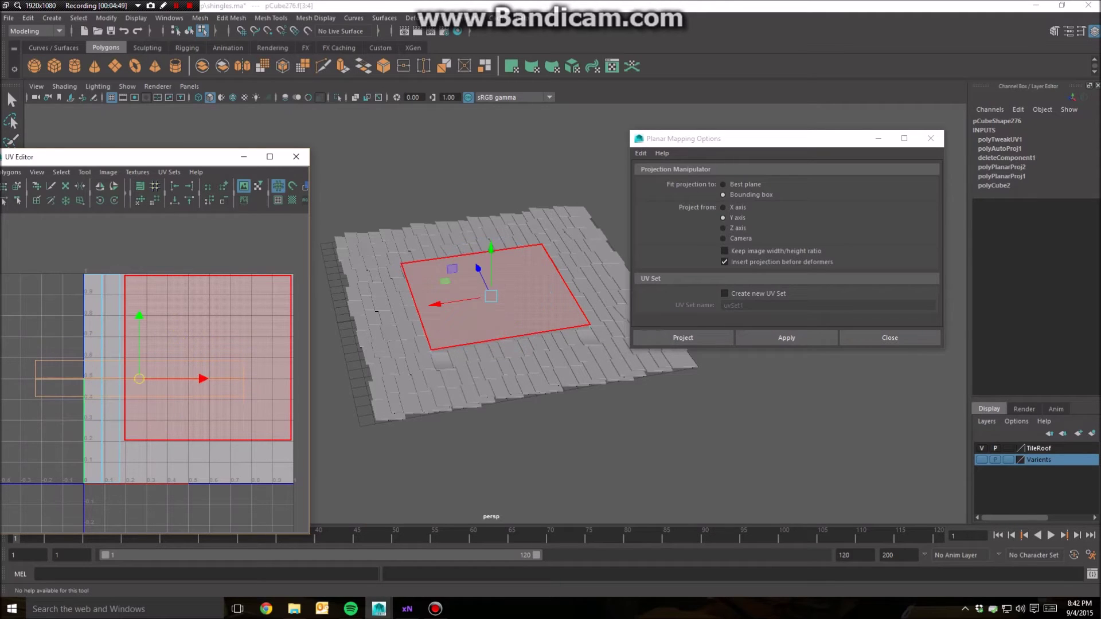
left_click_drag(140, 379, 203, 461)
Select all four side-face UV shells and scale them down to about the side length of the top face's shell
left_click(93, 396)
left_click(111, 396, "shift")
left_click(167, 453, "shift")
left_click(166, 471, "shift")
key("t")
left_click_drag(195, 378, 182, 379)
key("ctrl+z")
key("ctrl+z")
key("ctrl+z")
key("ctrl+z")
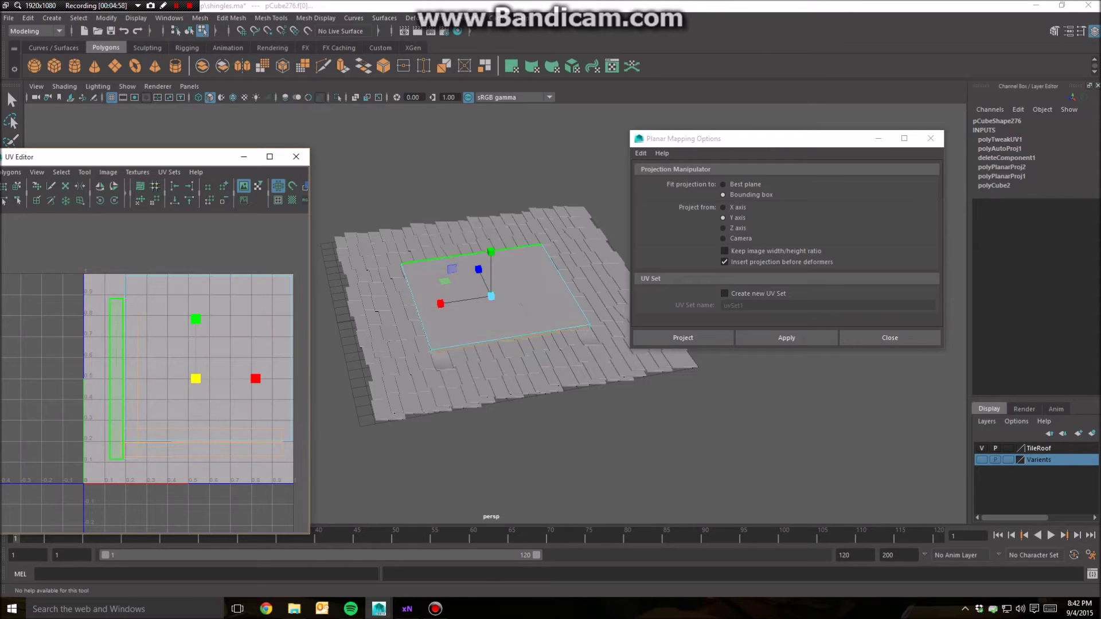
Move the two vertical side-face shells into the free strip left of the top face's UV shell
left_click_drag(116, 379, 92, 357)
left_click(125, 340)
left_click(125, 345)
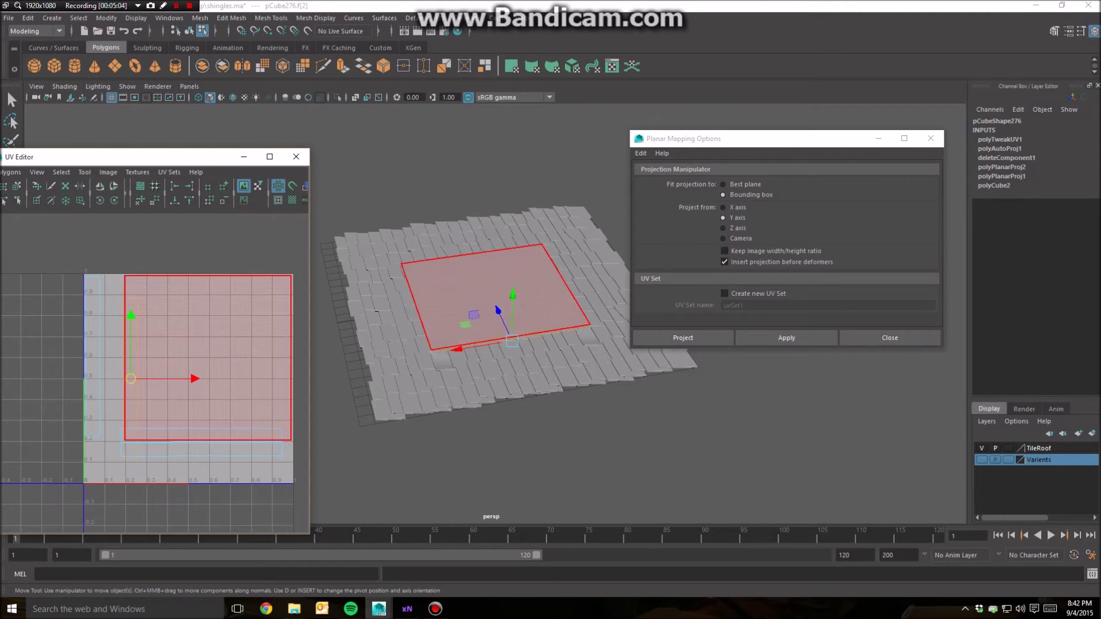
left_click_drag(131, 378, 114, 359)
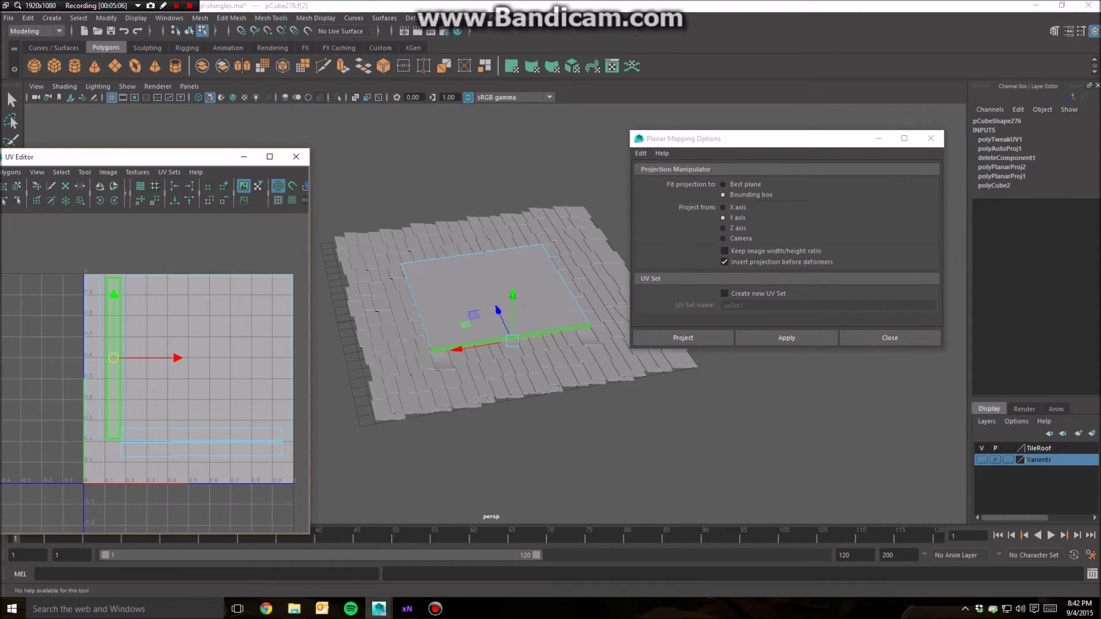
Fit the two horizontal side-face shells into the free strip beneath the top face's UV shell
left_click(200, 450)
mouse_move(201, 449)
left_mouse_down()
mouse_move(201, 469)
mouse_move(211, 453)
left_mouse_up()
left_click(172, 435)
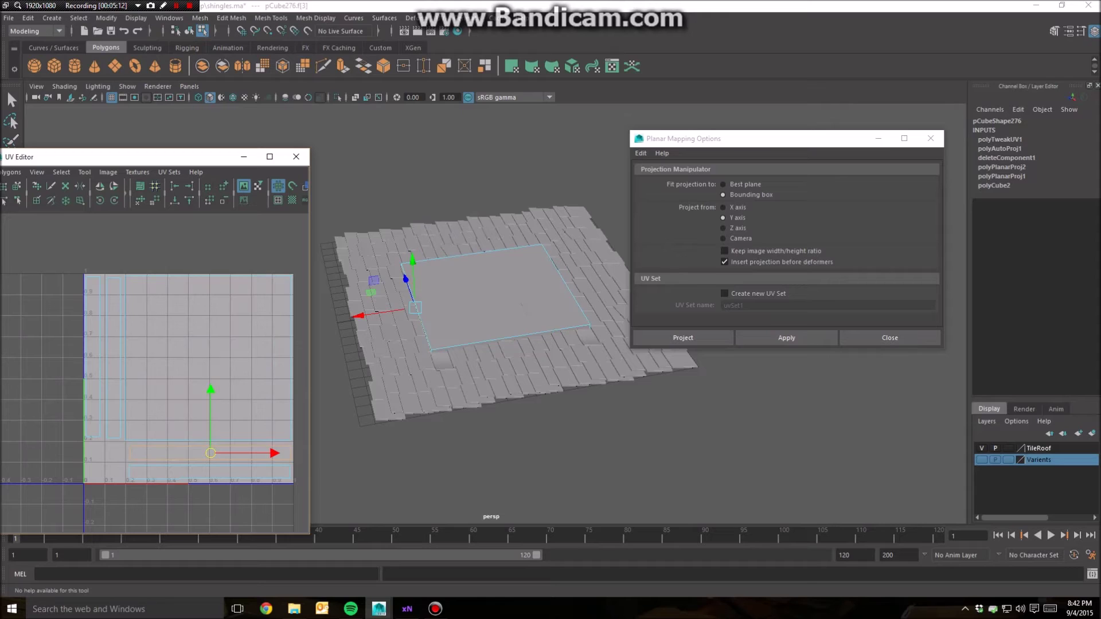
left_click(209, 246)
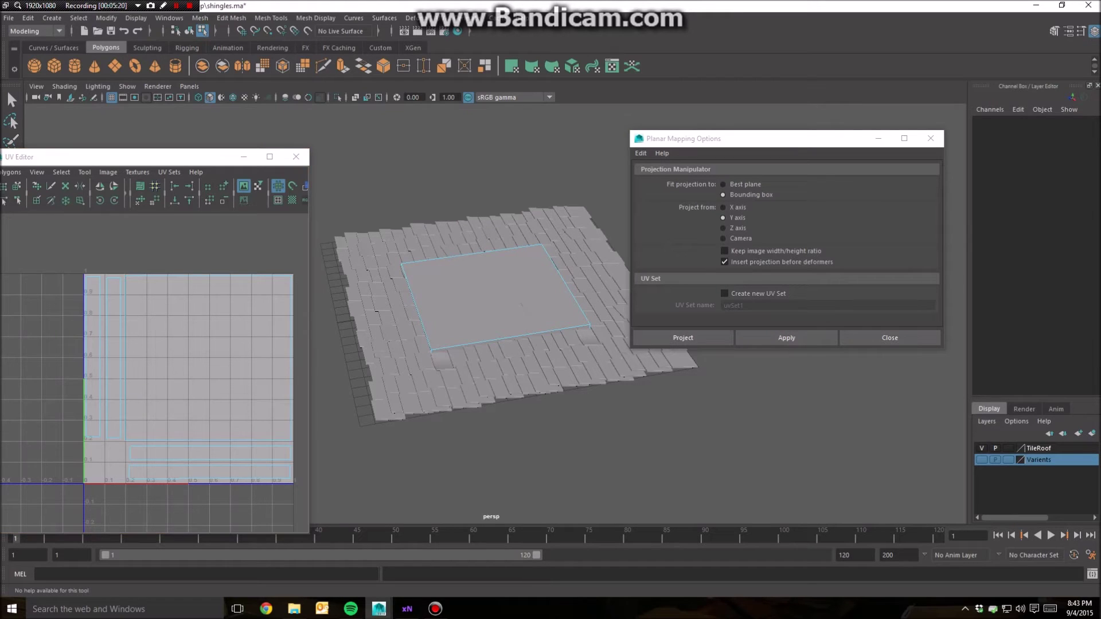
Compare the UV layouts of several individual roof shingles with the cube's own UV layout
left_click(490, 370)
scroll(213, 373, "up", 3)
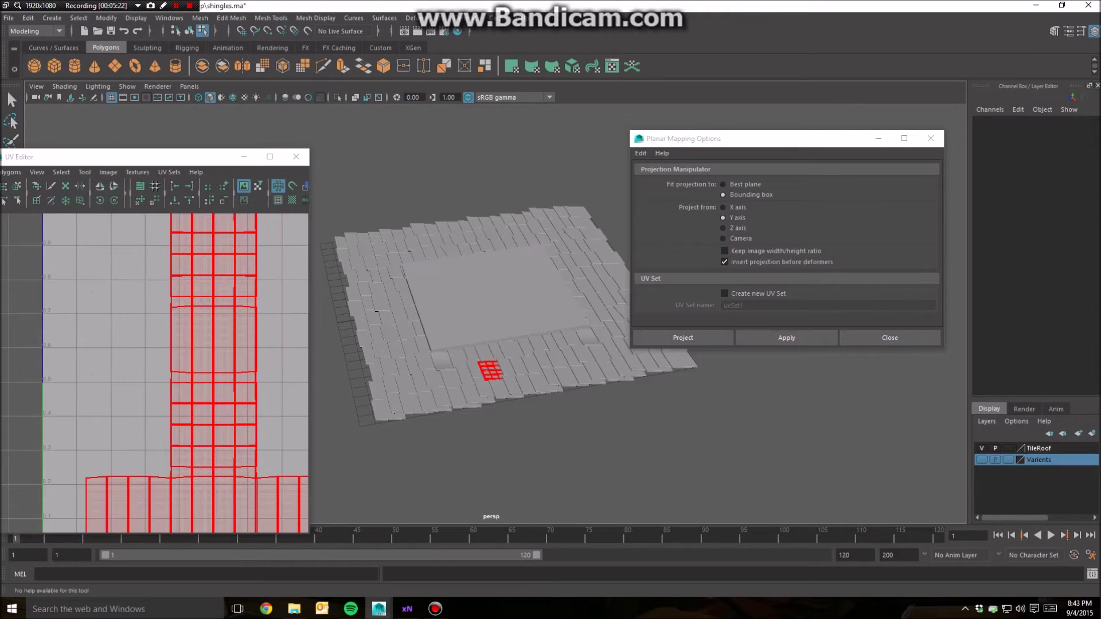
scroll(213, 372, "up", 3)
scroll(213, 373, "down", 2)
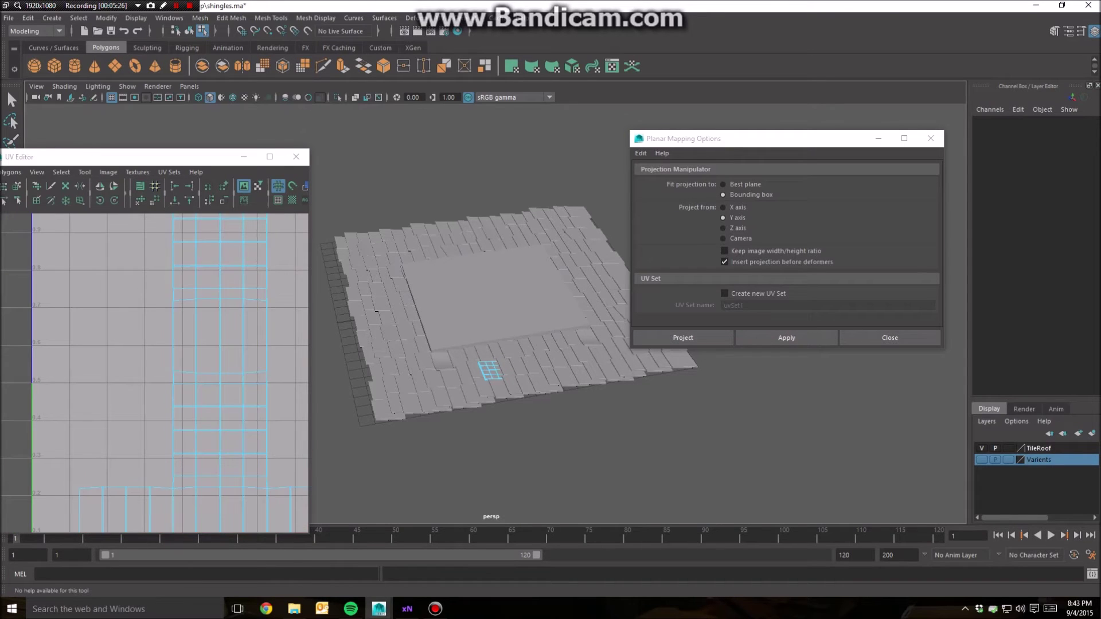
scroll(213, 373, "down", 3)
left_click(395, 403)
left_click(442, 362)
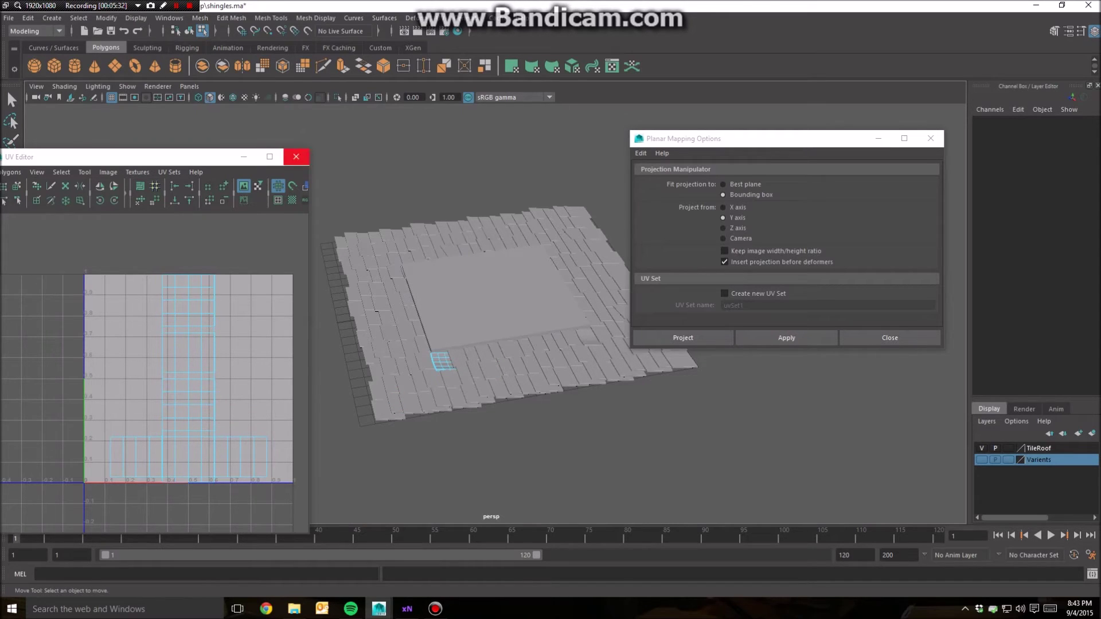
left_click(496, 296)
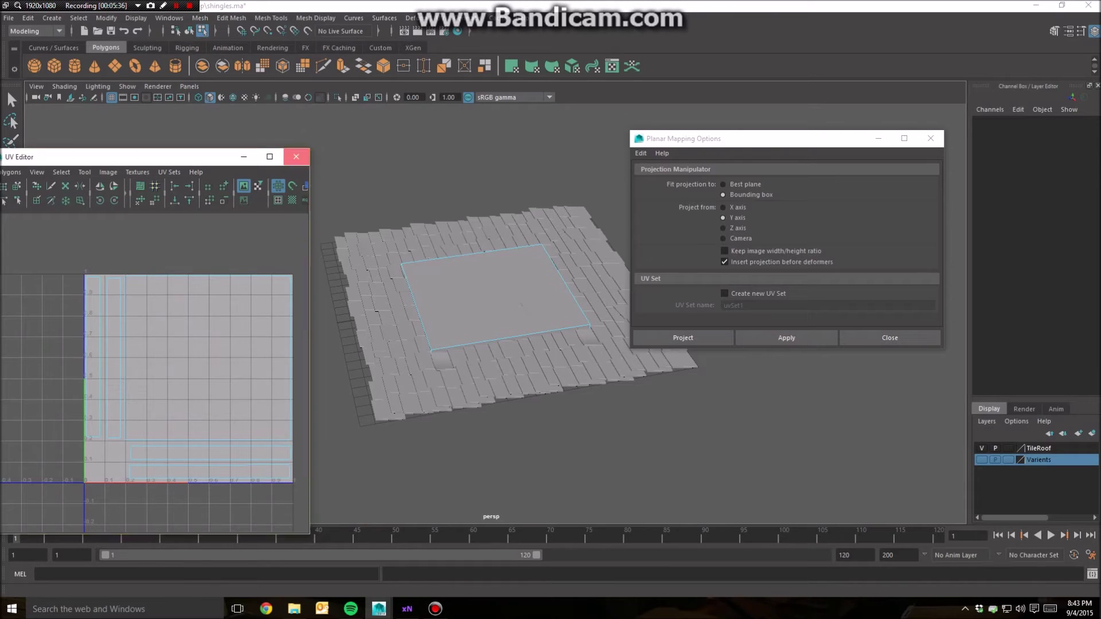
Close the UV Editor and the Planar Mapping Options, and select the whole cube as an object
left_click(296, 156)
left_click(931, 138)
right_click_drag(489, 288, 559, 284)
left_click(522, 305)
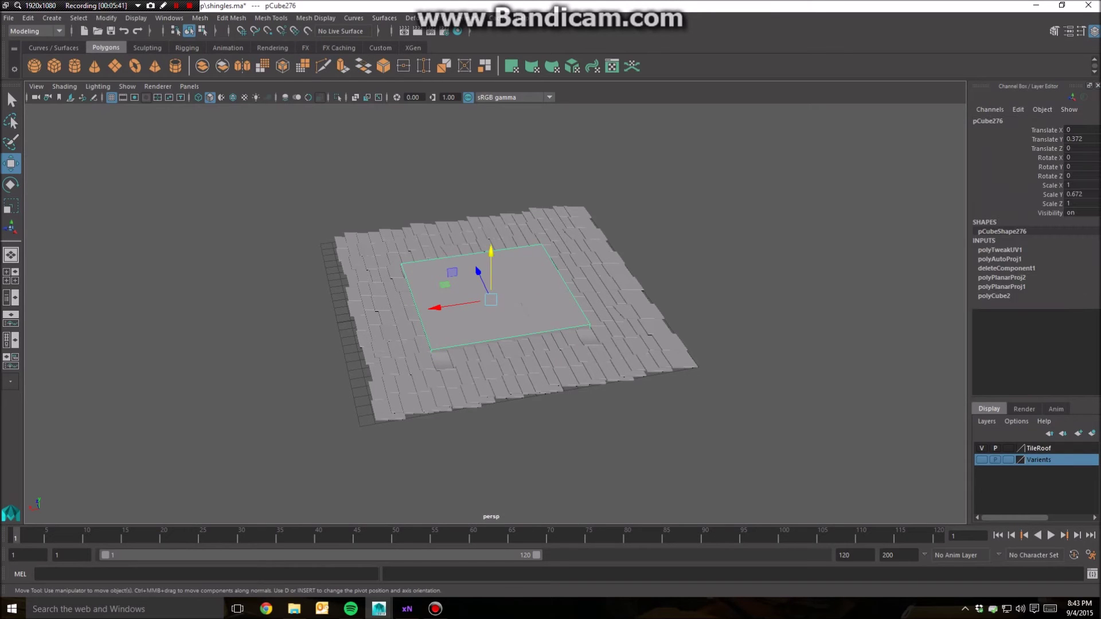
Create a display layer from the selected cube and name it LowPolyRoof
left_click(1091, 434)
double_click(1035, 449)
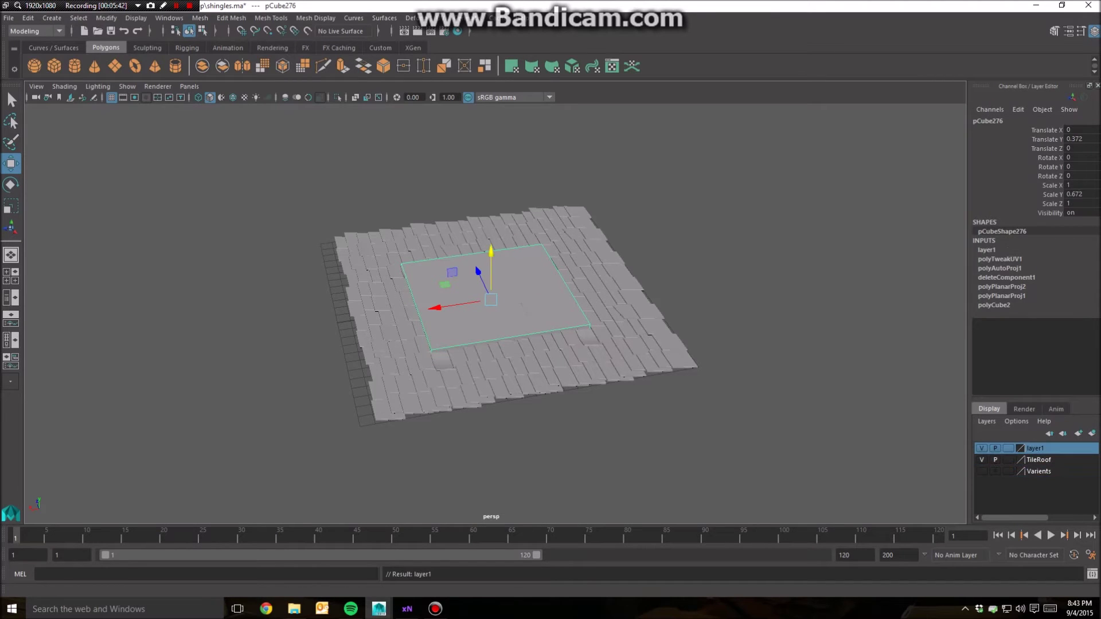
key("ctrl+a")
key("BackSpace")
type("LowPolyRoof")
left_click(423, 321)
left_click(9, 17)
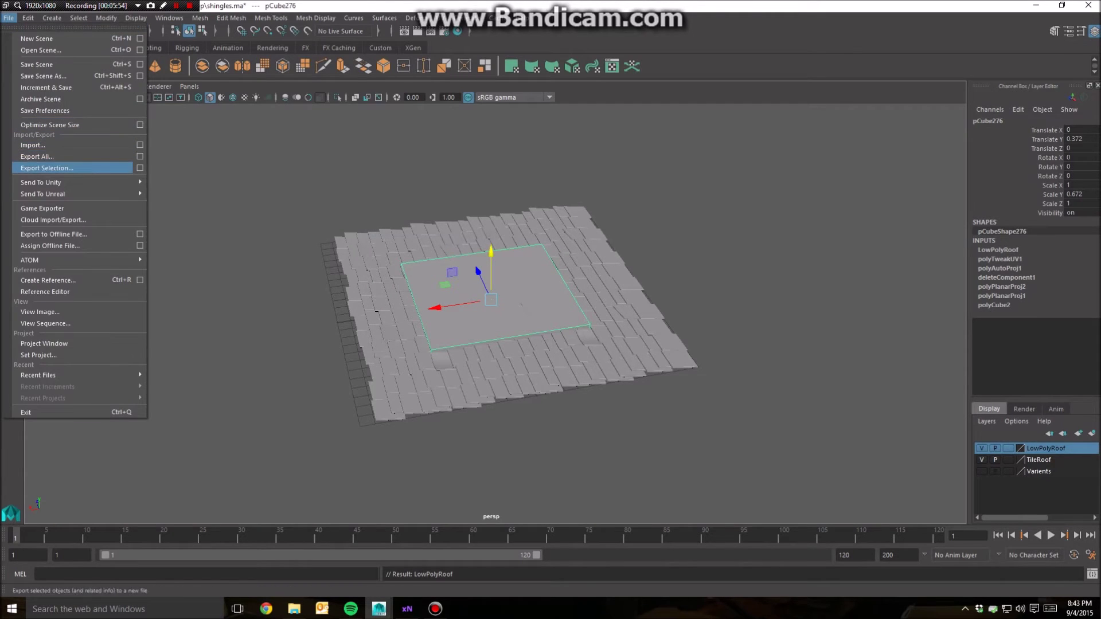
left_click(47, 168)
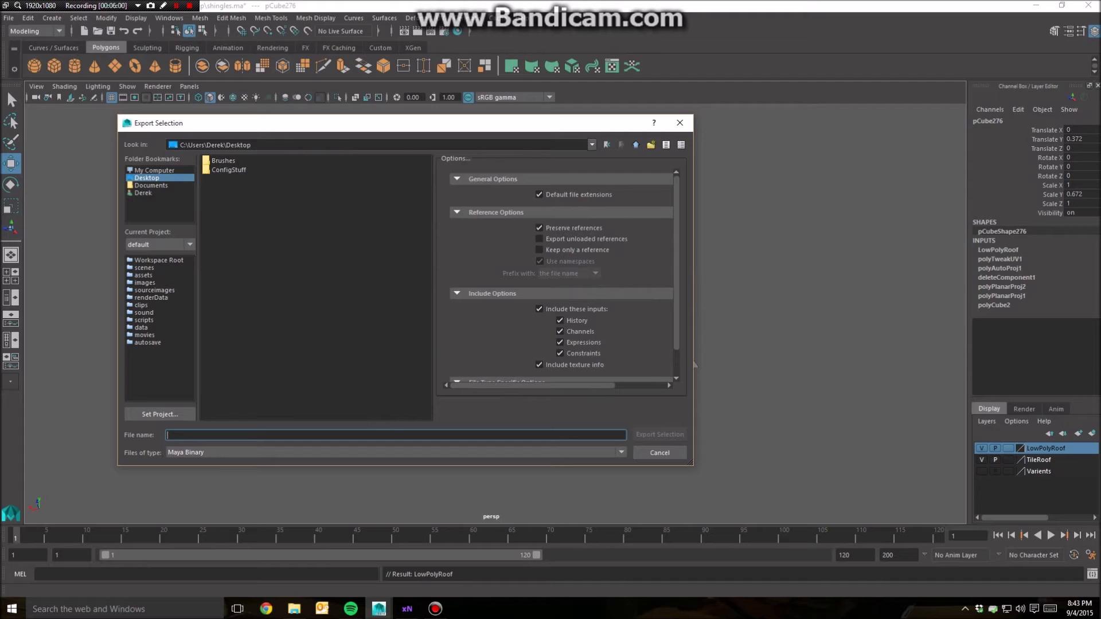
left_click(395, 452)
scroll(395, 463, "down", 4)
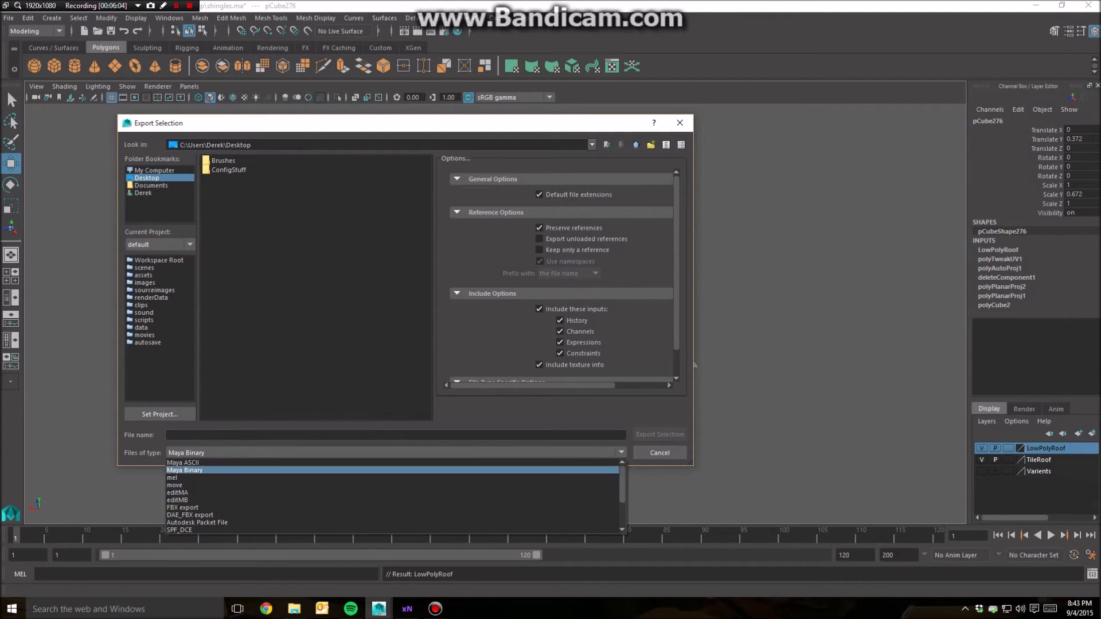
scroll(396, 470, "up", 1)
scroll(695, 364, "down", 3)
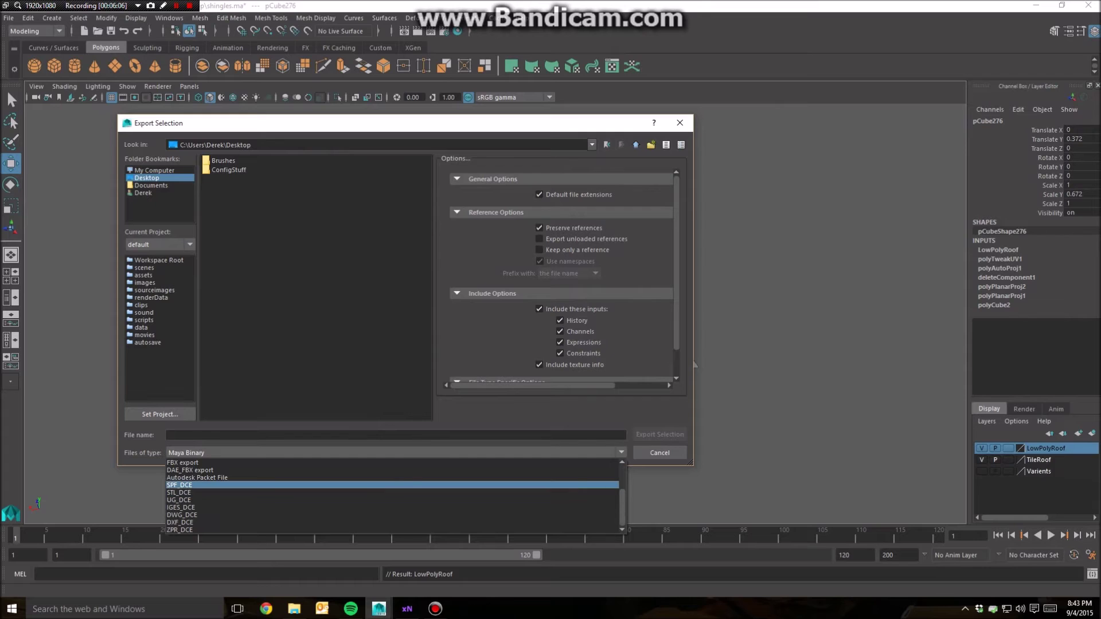
left_click(659, 453)
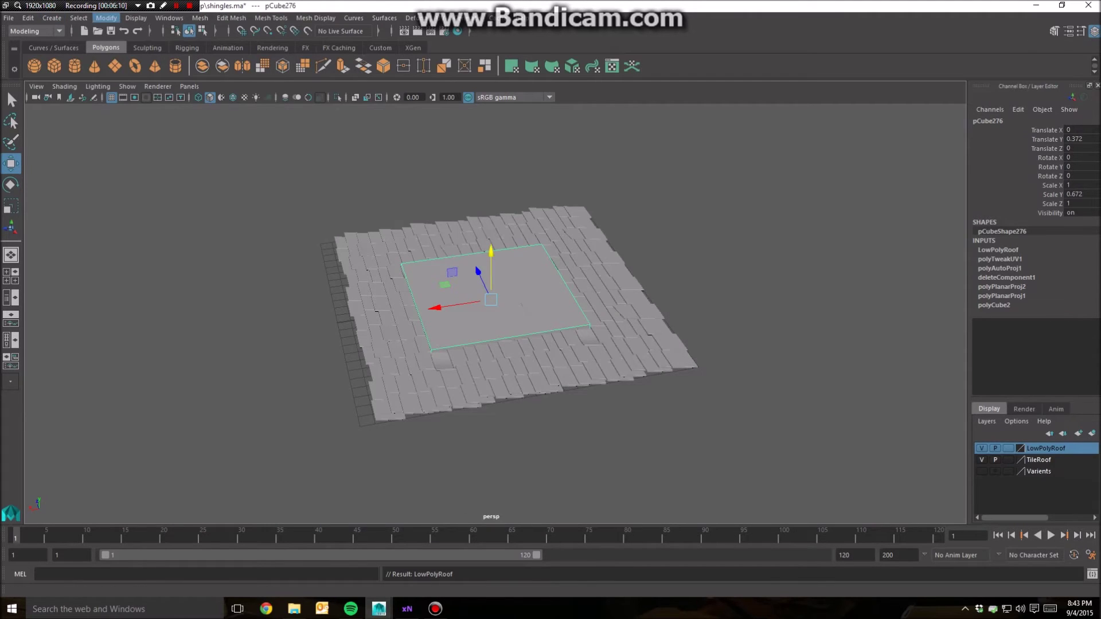
Load the objExport.mll plug-in and enable its auto load in the Plug-in Manager
left_click(106, 17)
mouse_move(135, 17)
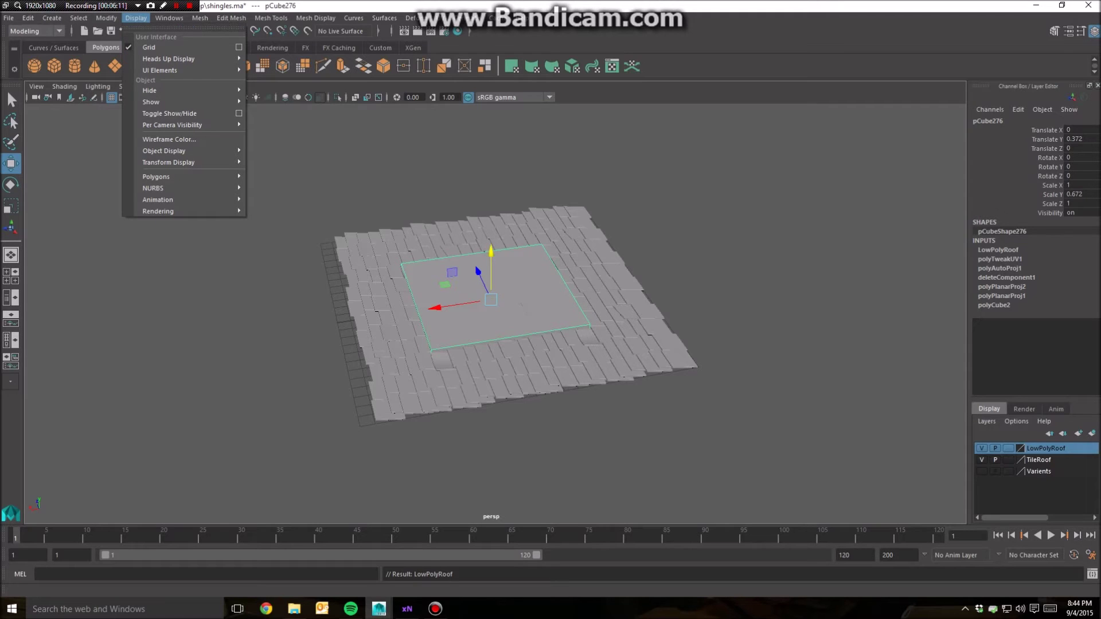
left_click(169, 18)
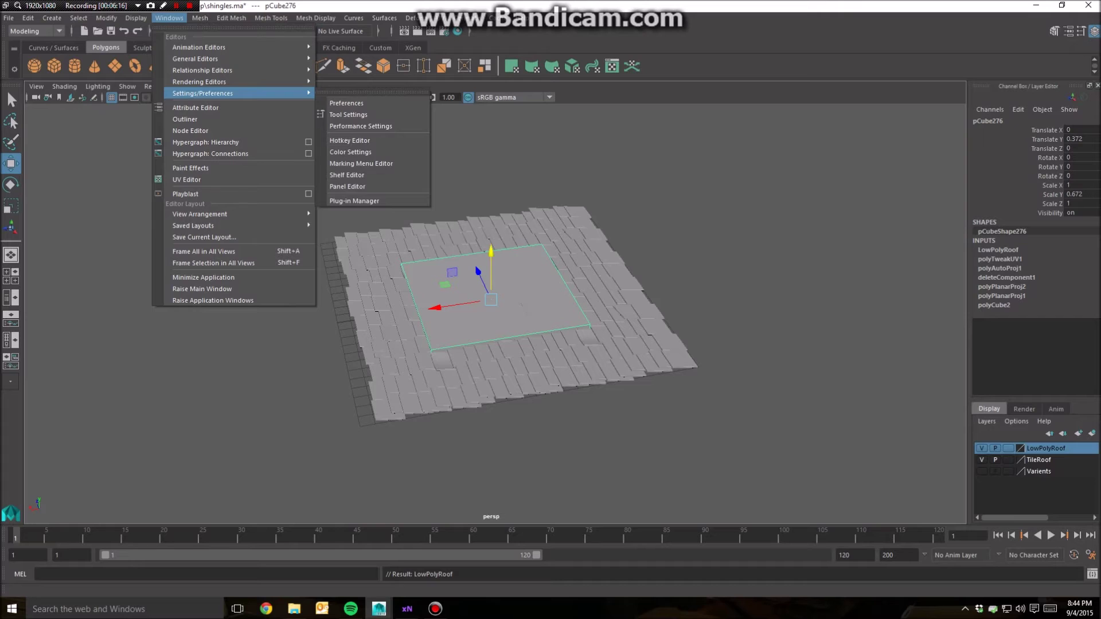
mouse_move(230, 93)
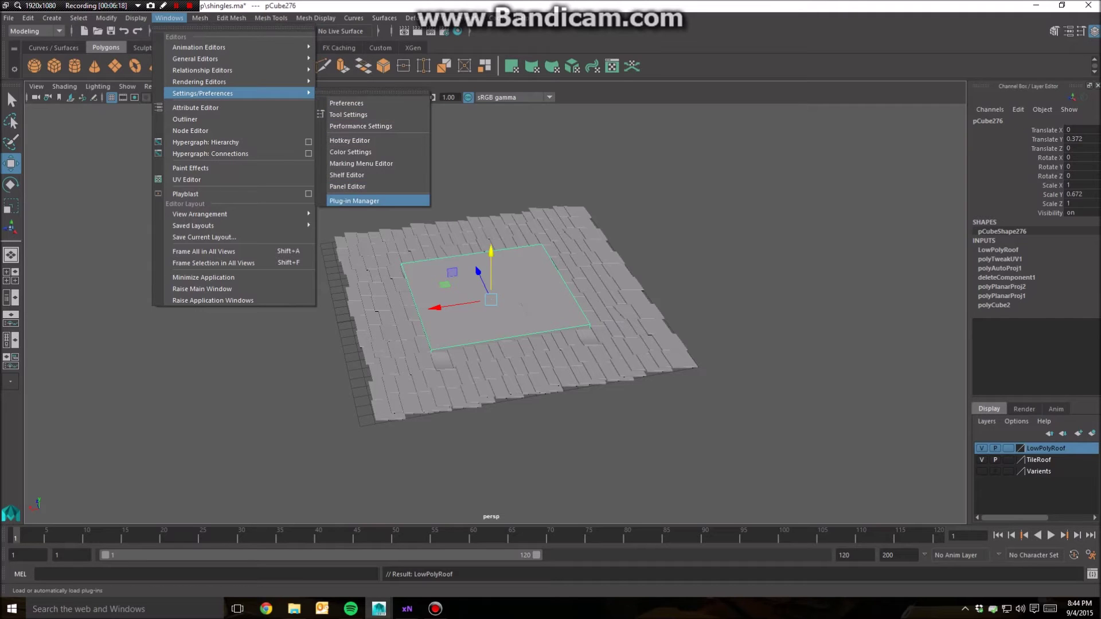
left_click(353, 201)
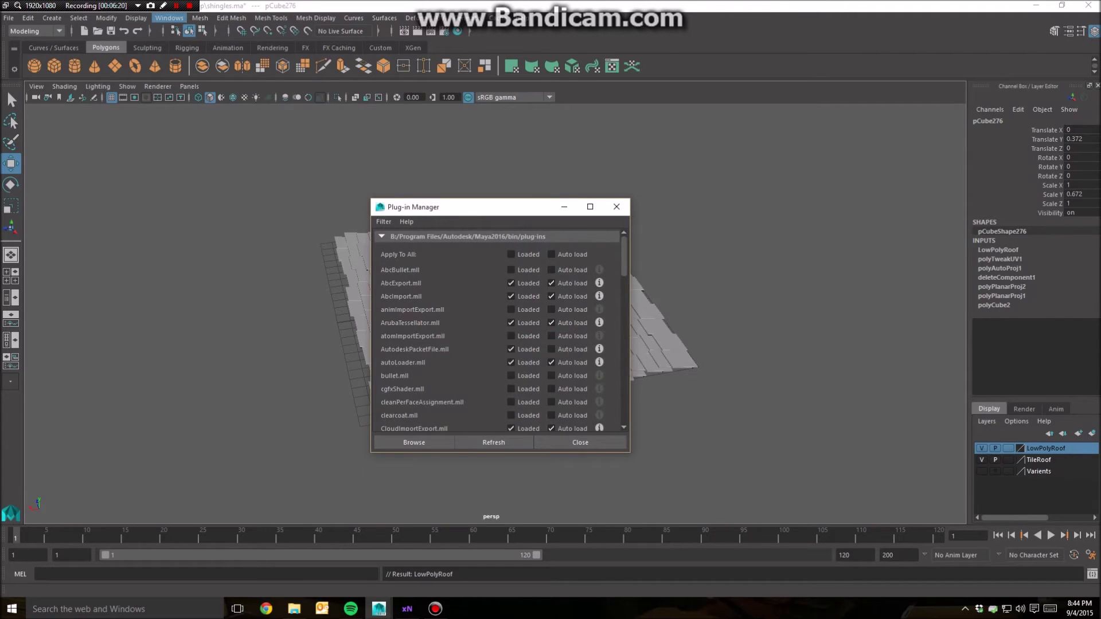
left_click(169, 17)
mouse_move(229, 93)
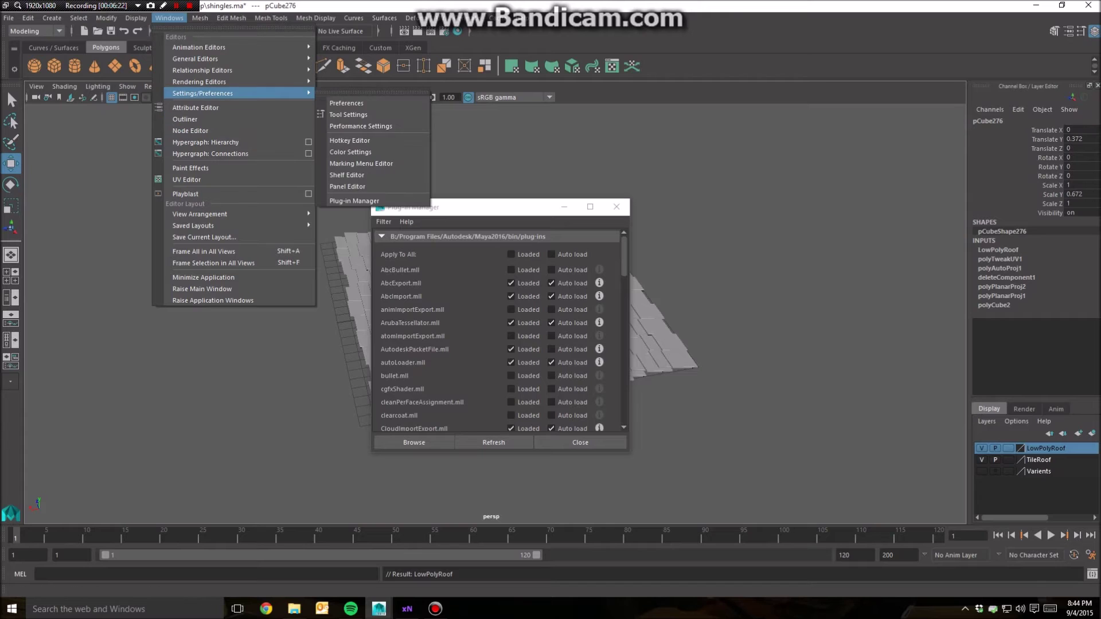
left_click(458, 207)
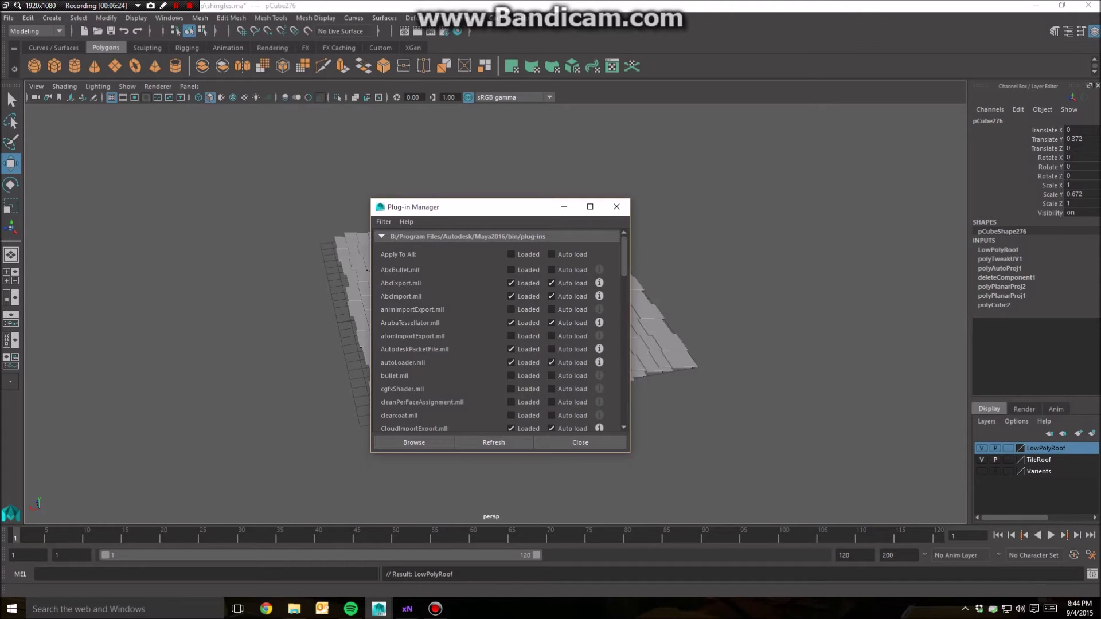
scroll(499, 332, "down", 10)
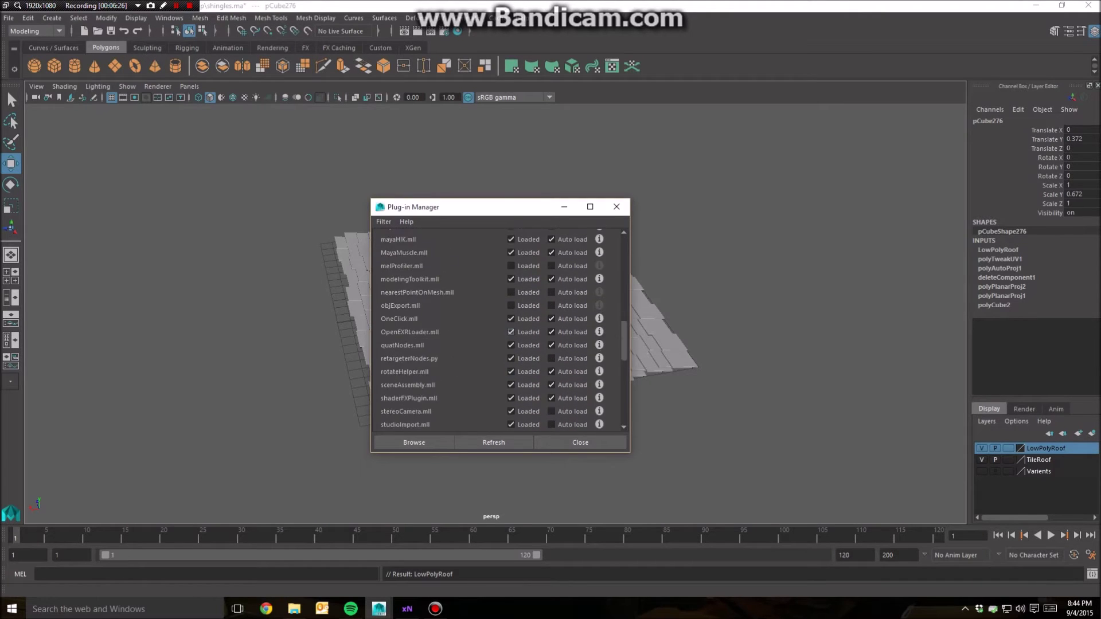
scroll(499, 331, "down", 1)
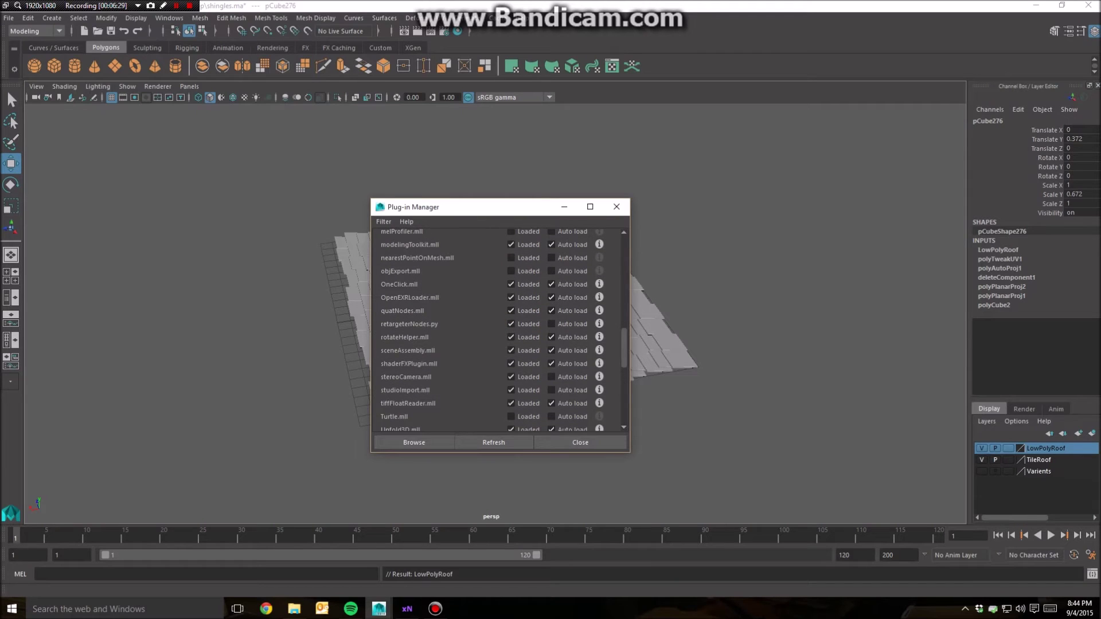
left_click(510, 270)
left_click(551, 271)
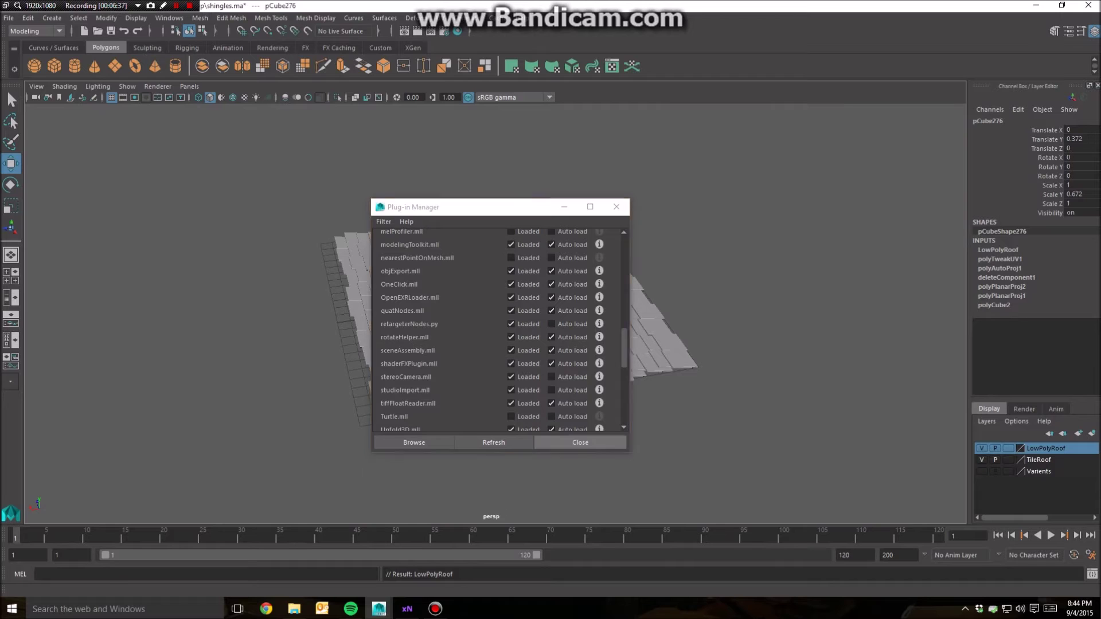
left_click(580, 442)
Export the selected low-poly cube to the Desktop as RoofLow, using the OBJexport file type
left_click(8, 18)
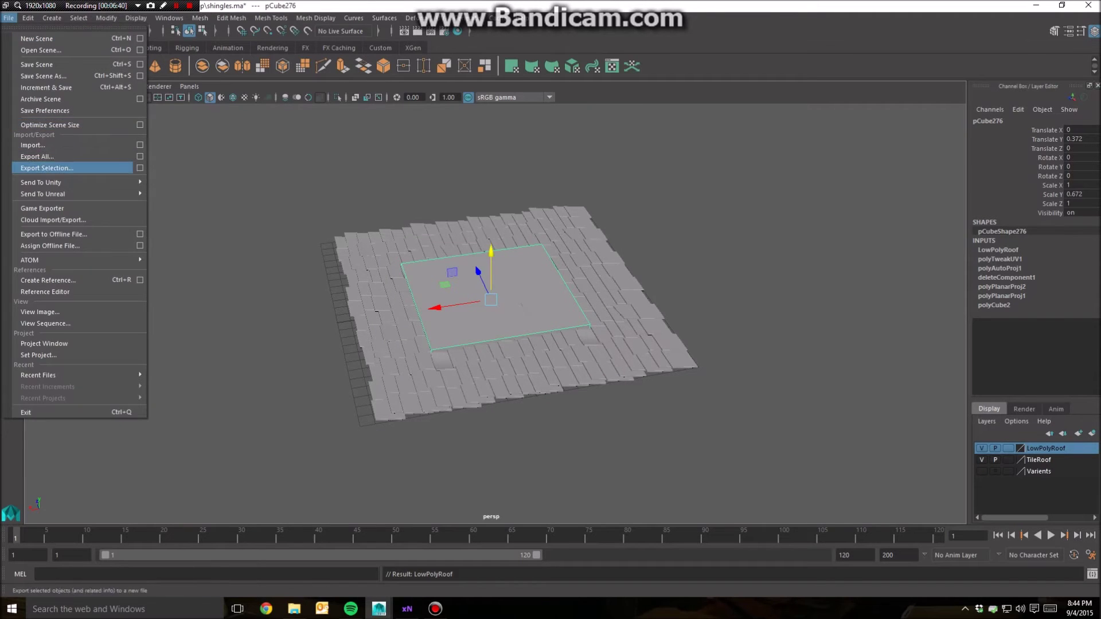
left_click(47, 168)
left_click(147, 178)
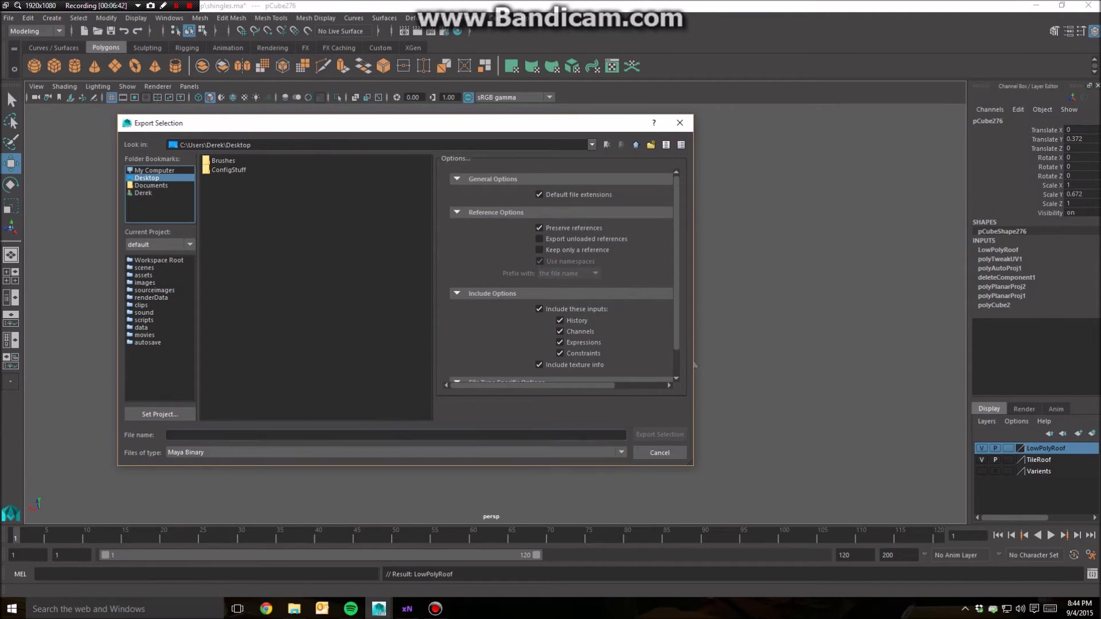
type("RoofLow")
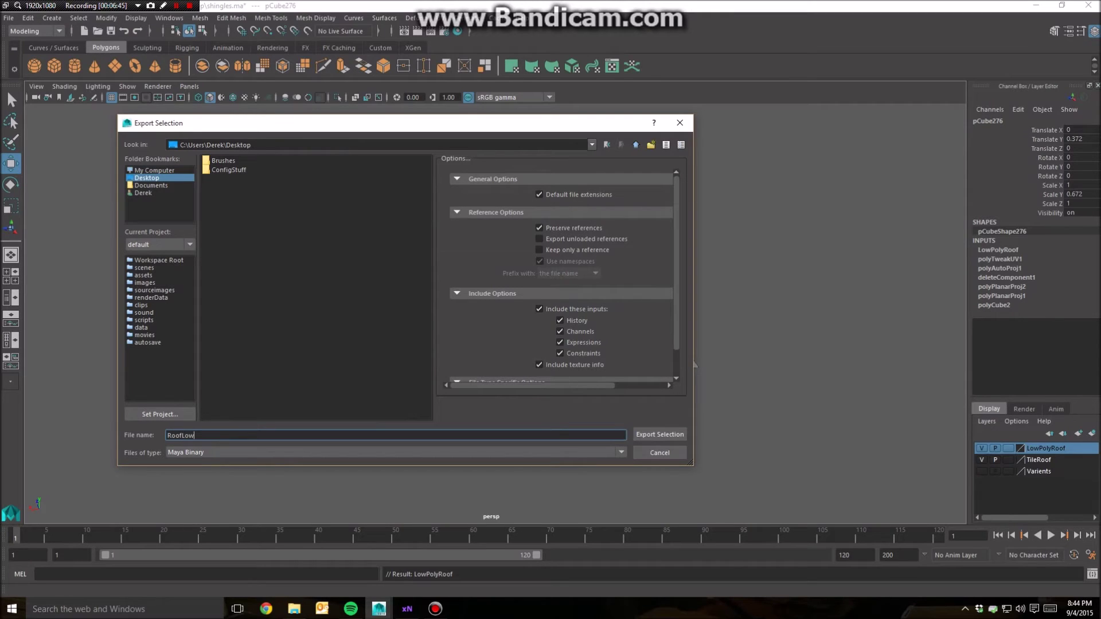
left_click(395, 452)
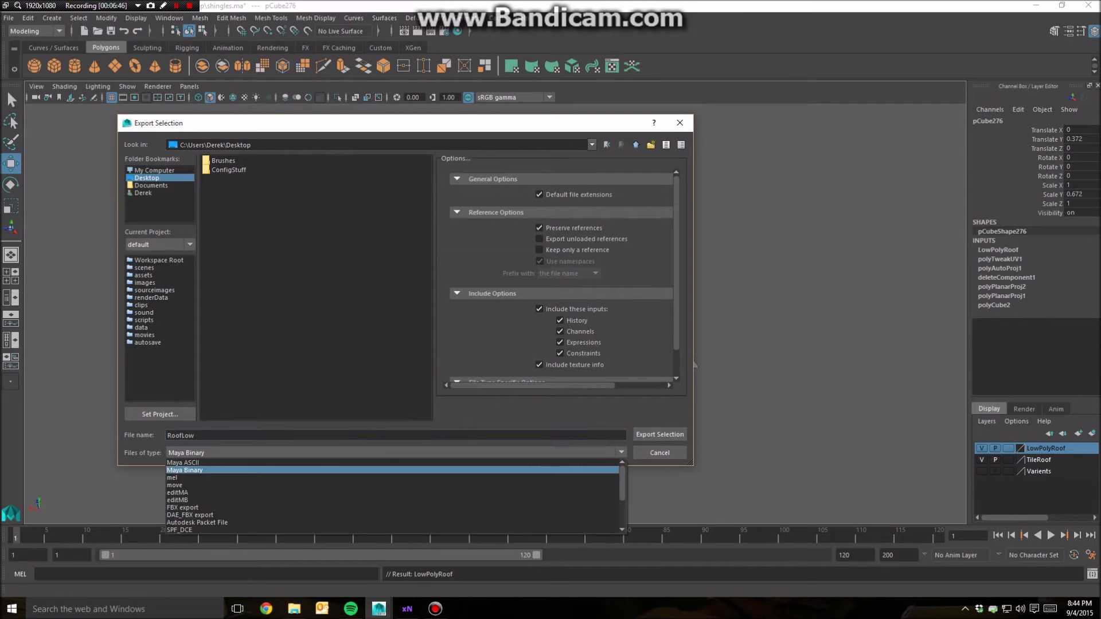
scroll(395, 499, "down", 2)
left_click(395, 530)
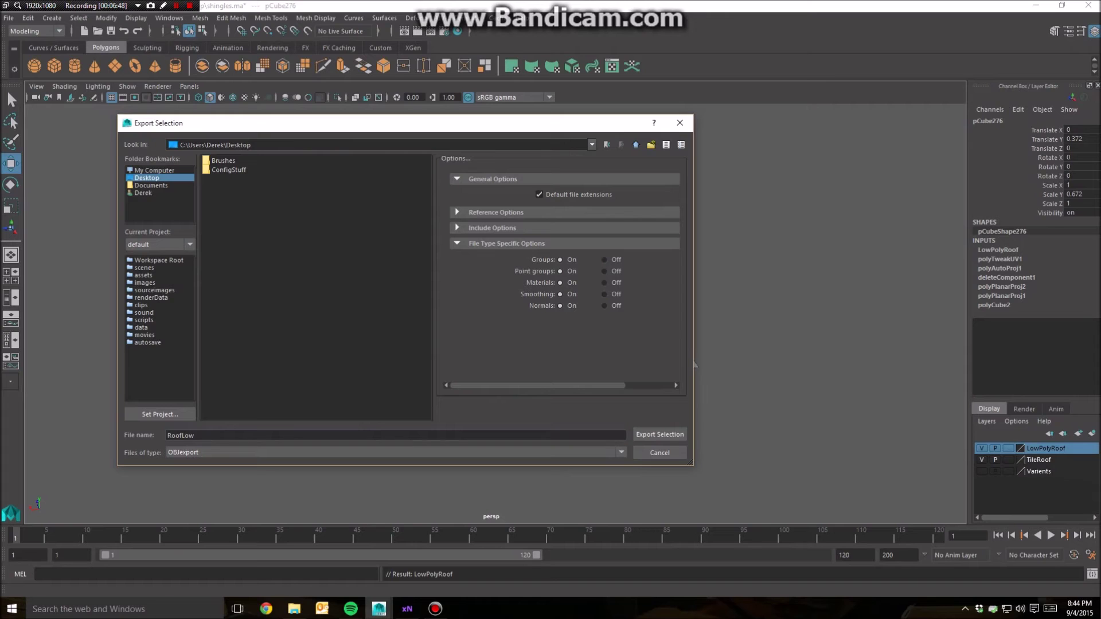
left_click(659, 434)
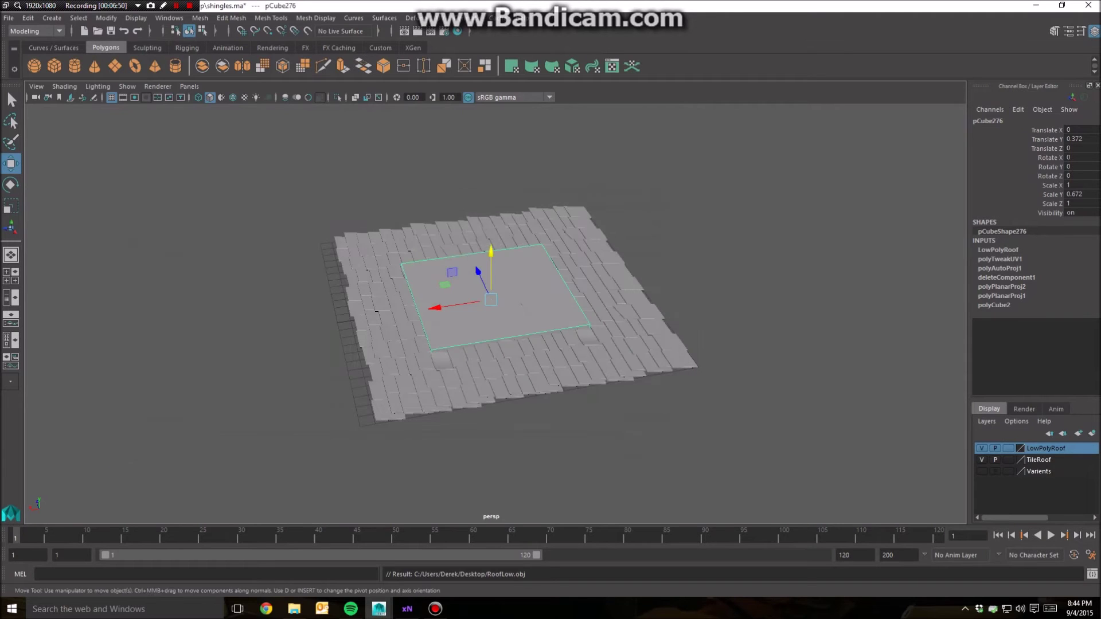
Hide the LowPolyRoof layer and select all the roof shingles
left_click(981, 448)
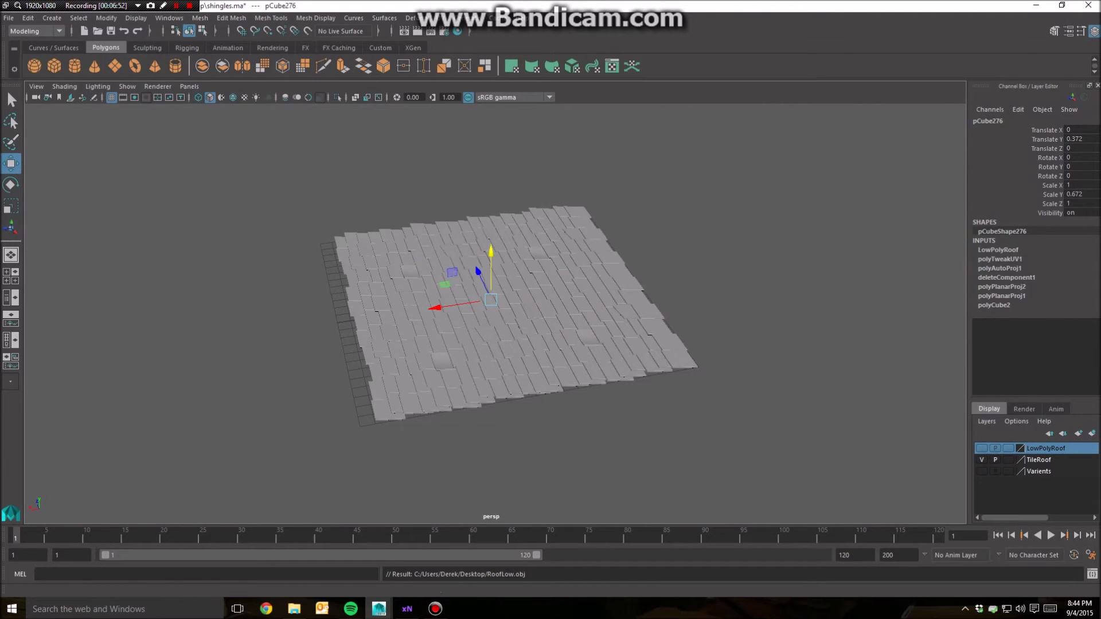
left_click(814, 344)
left_click_drag(561, 280, 493, 332, "alt")
scroll(493, 324, "down", 2)
left_click_drag(341, 182, 675, 449)
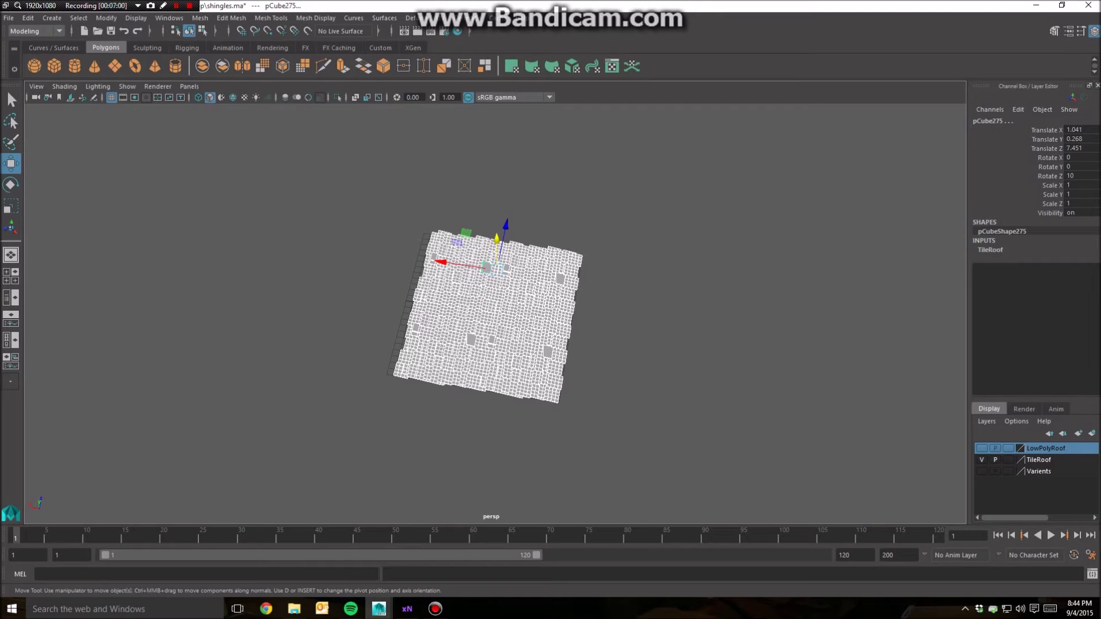
Show the LowPolyRoof layer, try selecting only the shingle columns along one side of the roof, and undo that selection
left_click(982, 448)
left_click(699, 356)
left_click_drag(619, 321, 499, 349, "alt")
scroll(485, 307, "up", 3)
left_click_drag(277, 132, 371, 466)
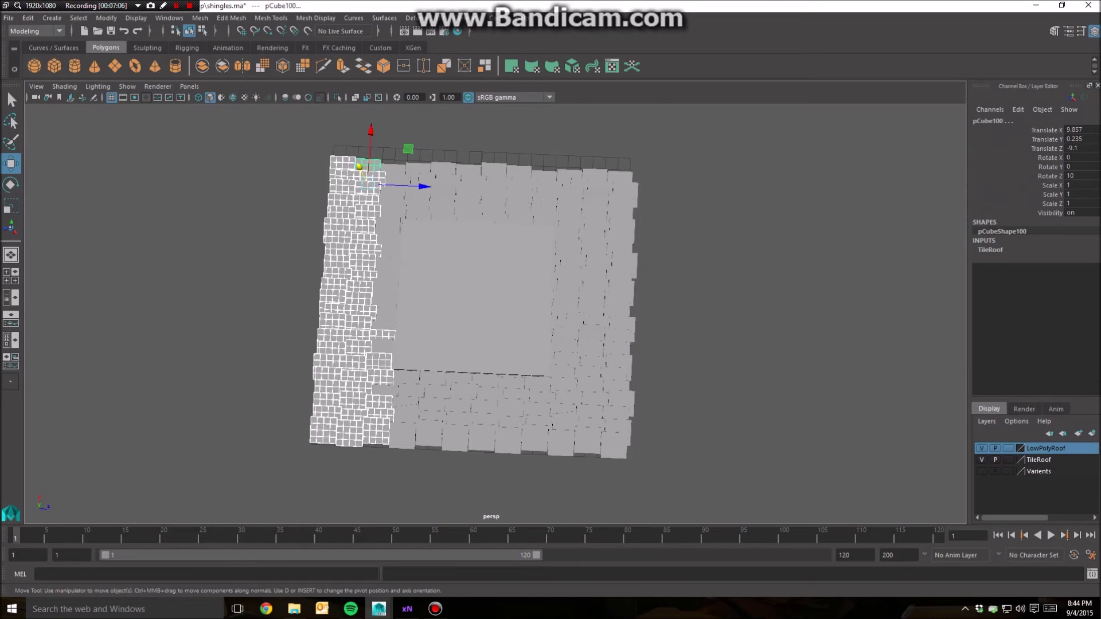
scroll(484, 307, "up", 3)
scroll(485, 307, "down", 3)
key("ctrl+z")
Hide the LowPolyRoof layer and export all the roof shingles to the Desktop as RoofHigh in OBJexport format
left_click(982, 448)
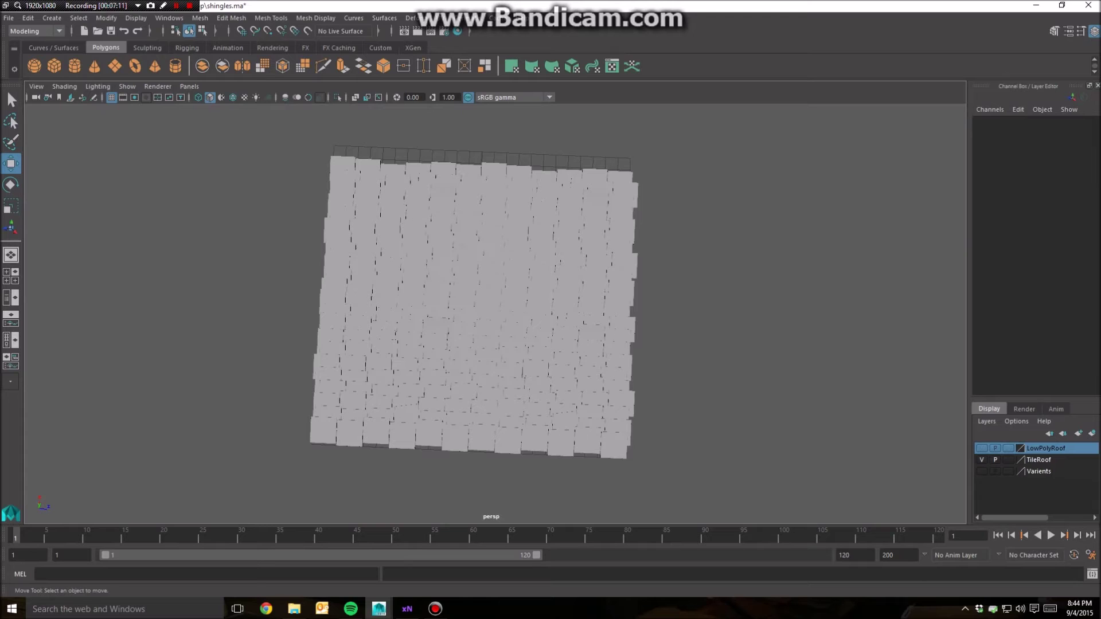
scroll(484, 306, "down", 6)
left_click_drag(396, 233, 576, 393)
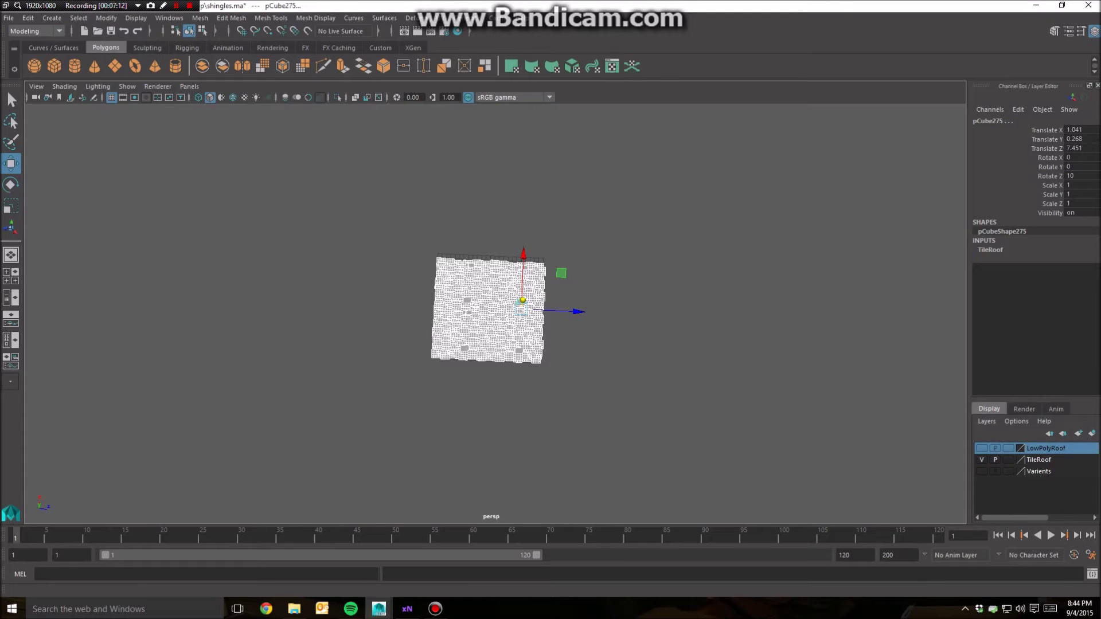
left_click(8, 18)
left_click(43, 168)
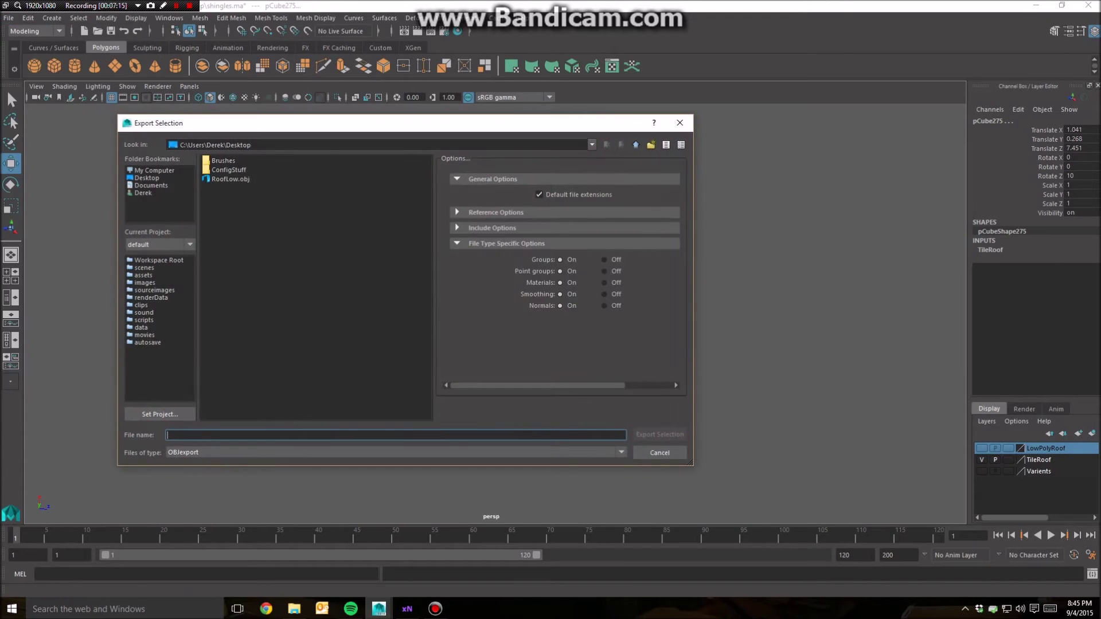
type("RoofHigh")
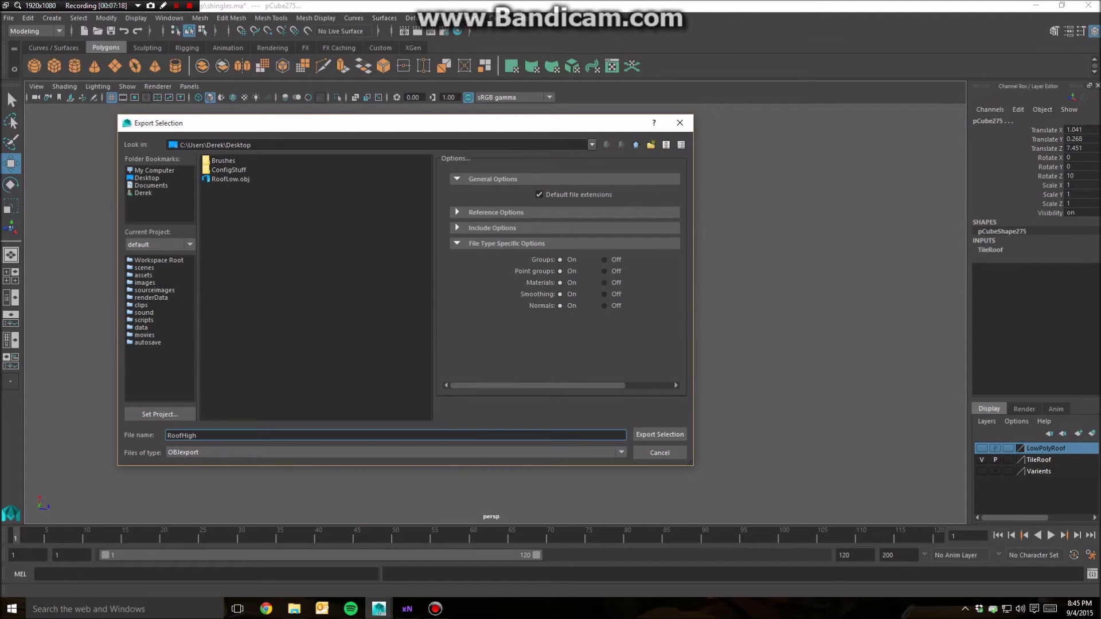
key("Return")
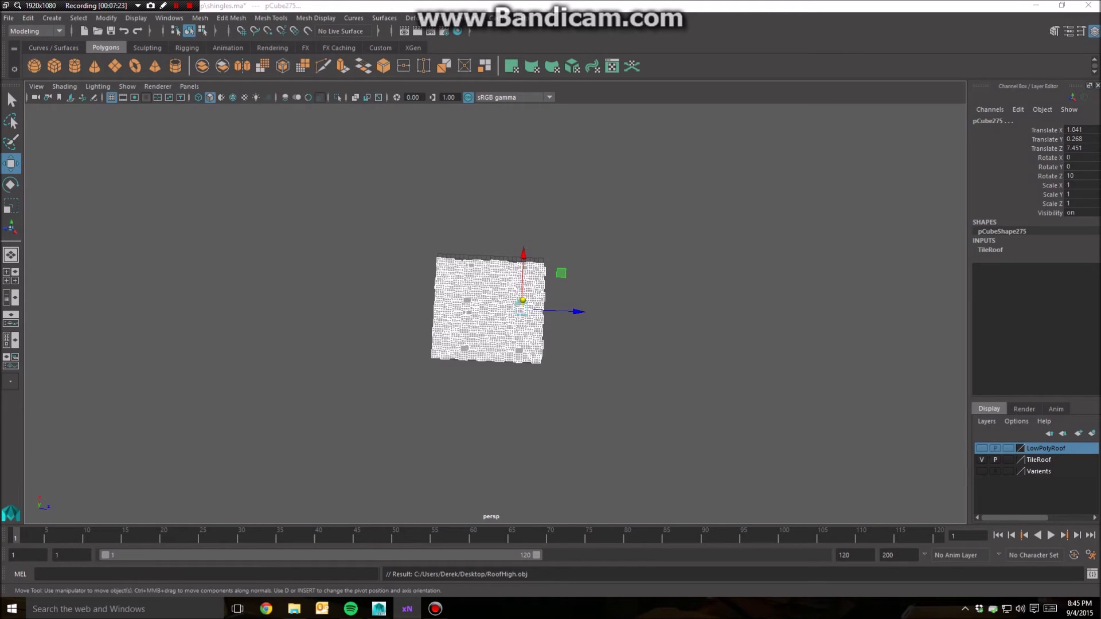
Switch to xNormal, reposition its window, and try adding a mesh to the high definition meshes list
left_click(407, 608)
left_click_drag(522, 124, 406, 166)
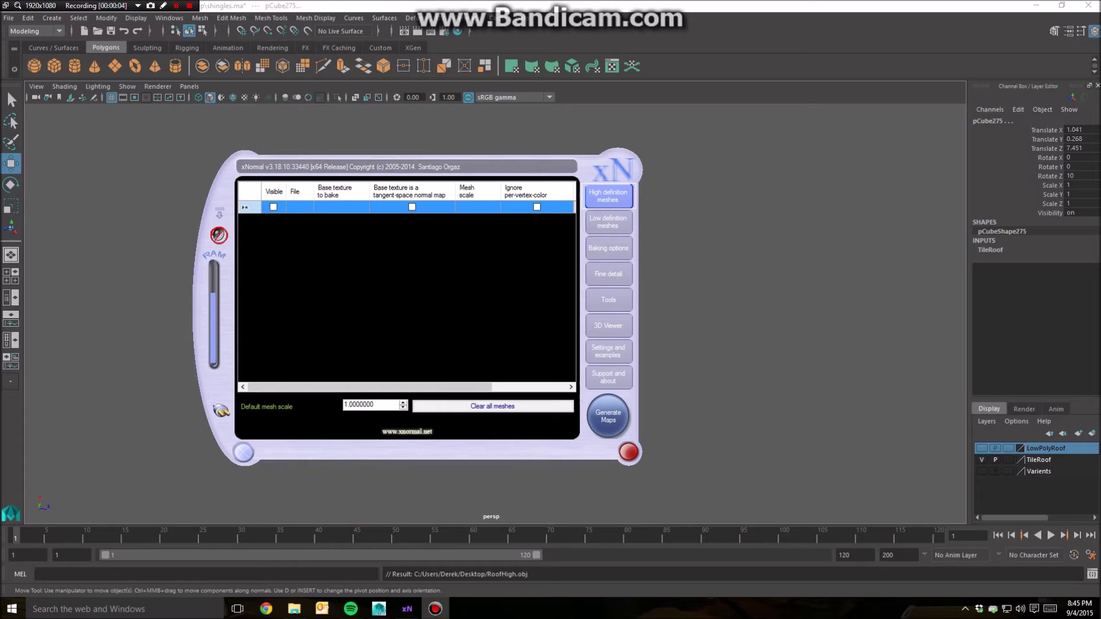
right_click(305, 209)
left_click(344, 216)
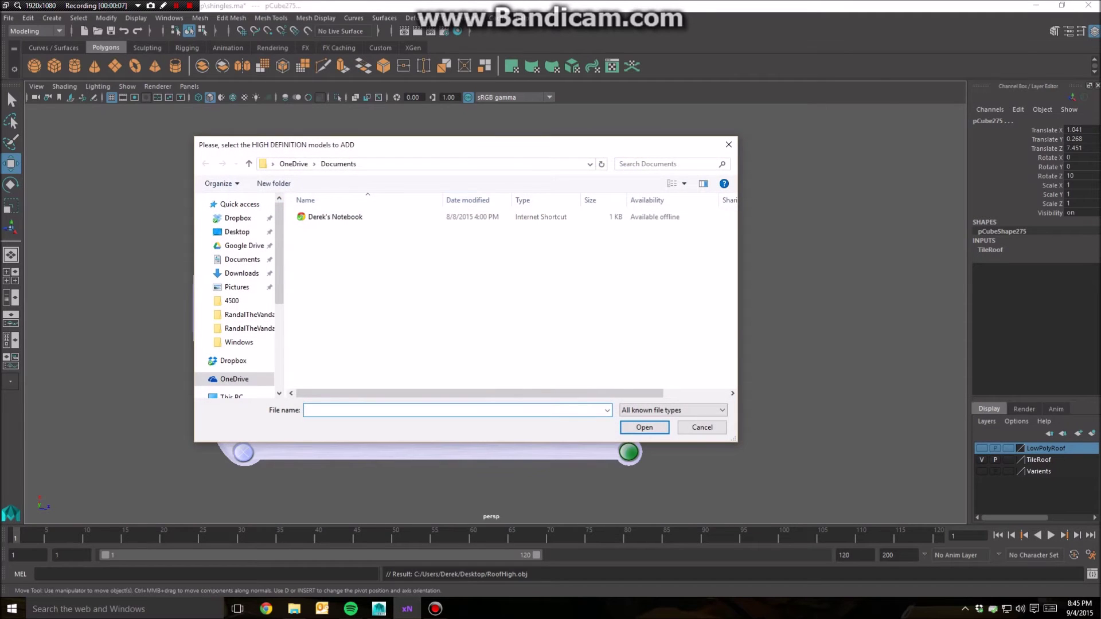
left_click(728, 145)
Look through xNormal's low definition meshes, baking options and high definition meshes pages, including the mesh list's available commands
left_click(608, 221)
left_click(608, 248)
left_click(608, 222)
left_click(609, 196)
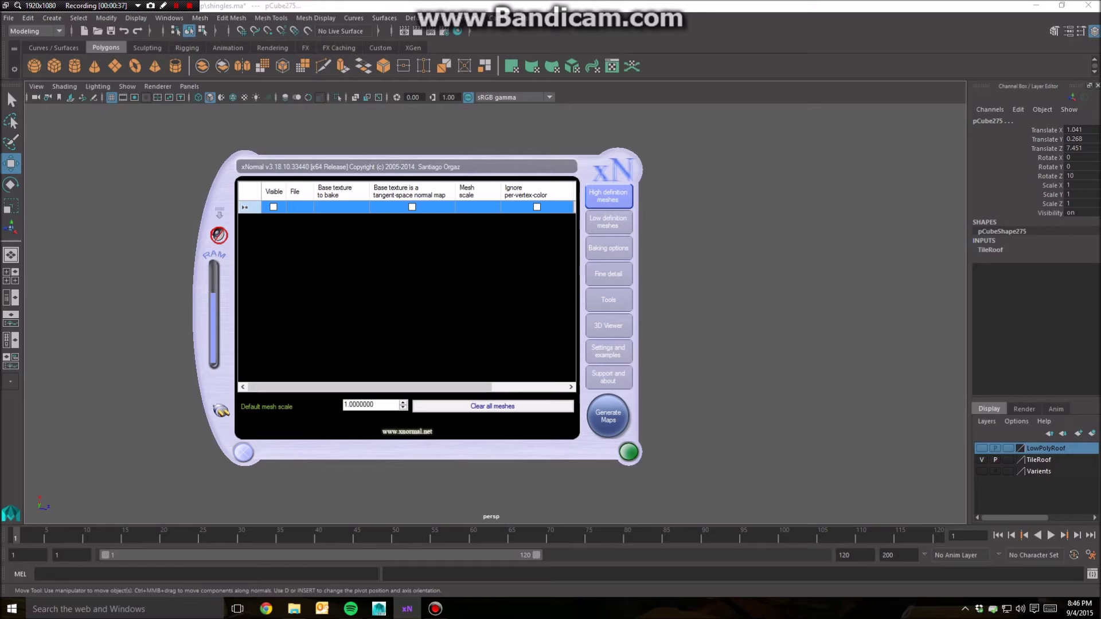
right_click(305, 206)
left_click(344, 214)
right_click(293, 207)
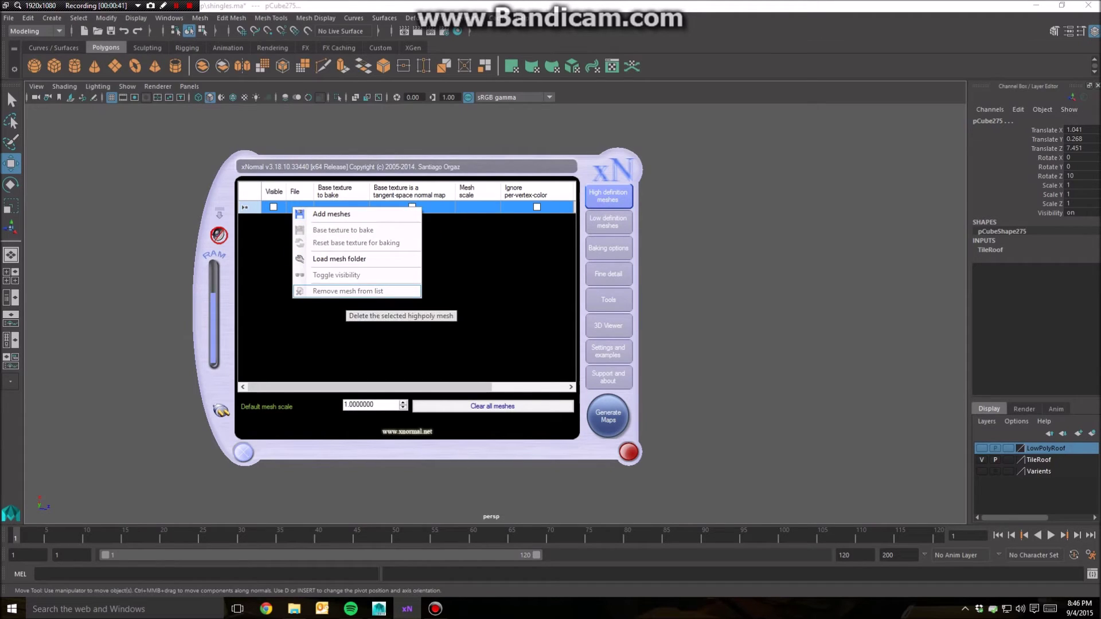
left_click(609, 221)
left_click(608, 196)
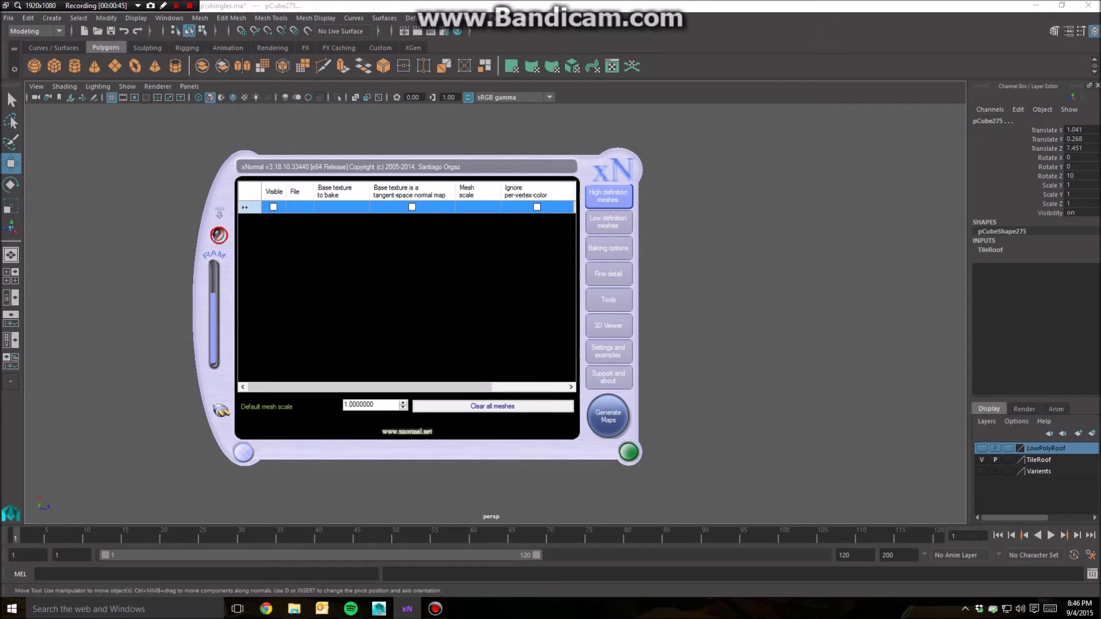
Add the RoofHigh model from the Desktop to the high definition meshes list and check its row settings
right_click(288, 207)
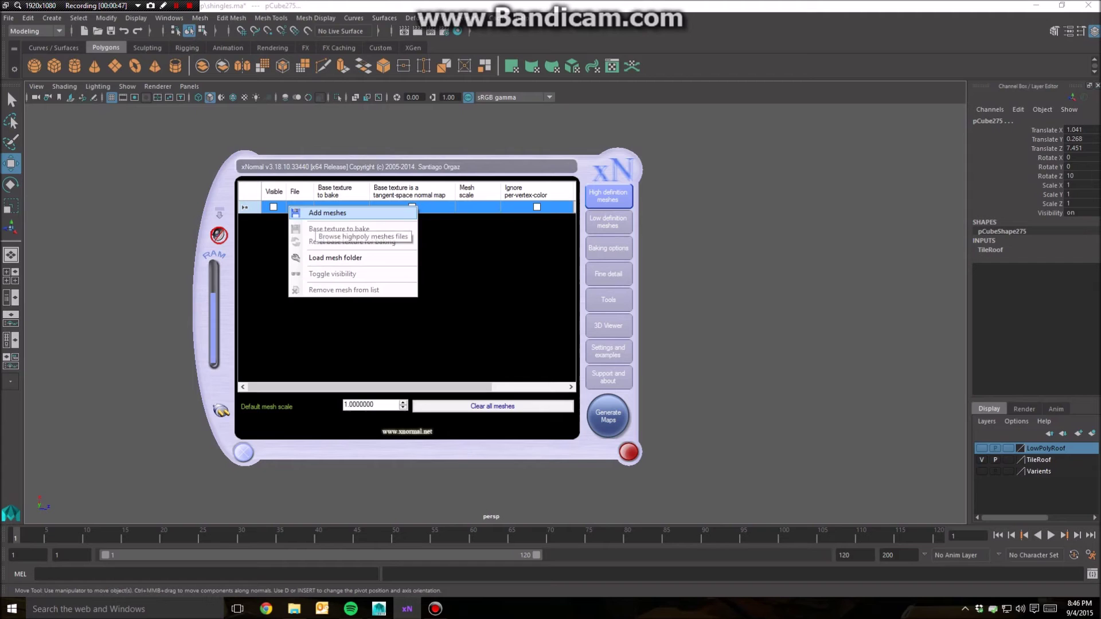
left_click(324, 213)
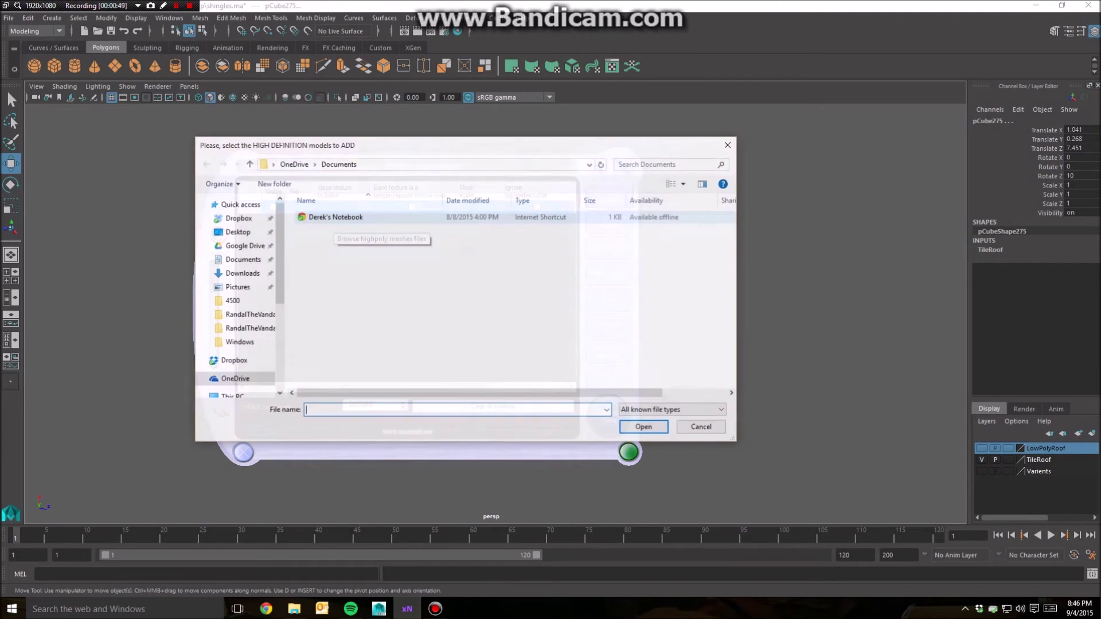
left_click(237, 231)
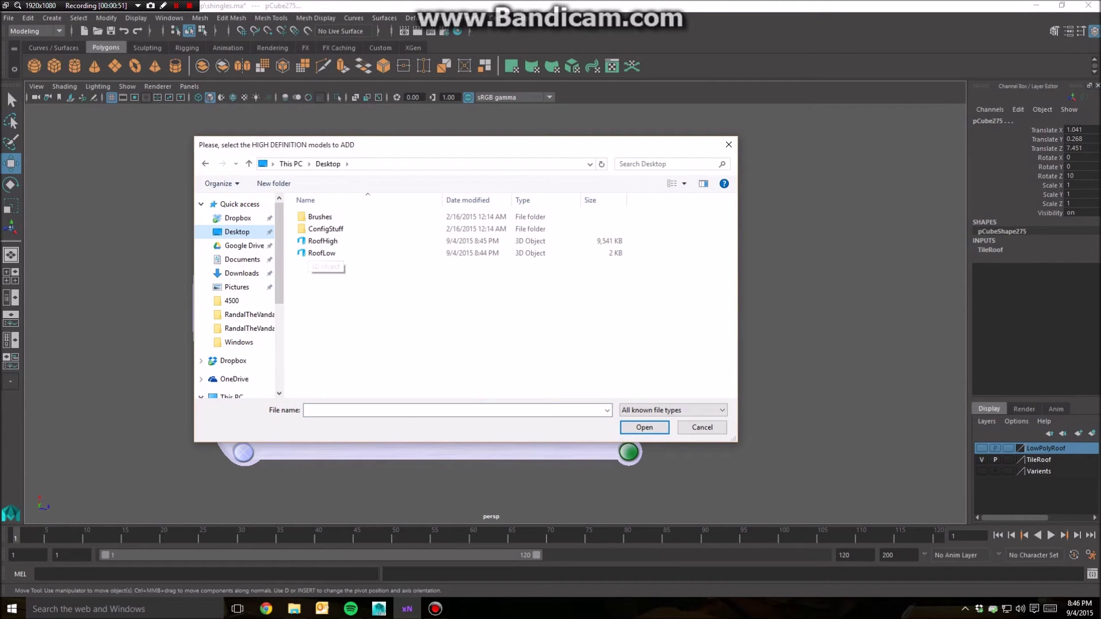
left_click(322, 241)
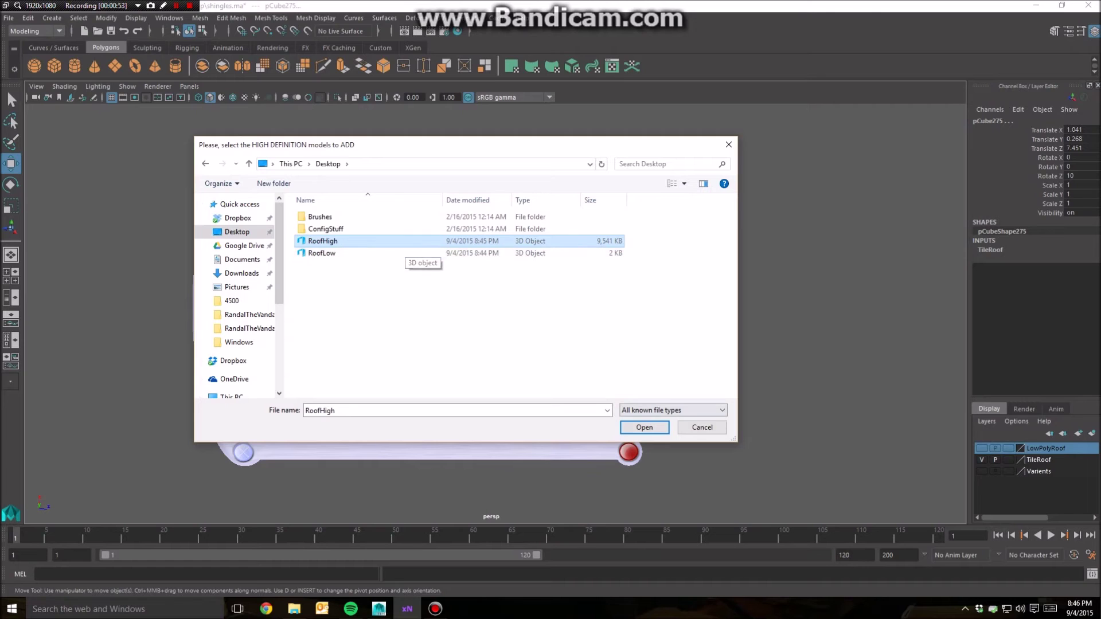
left_click(643, 427)
left_click_drag(390, 387, 523, 387)
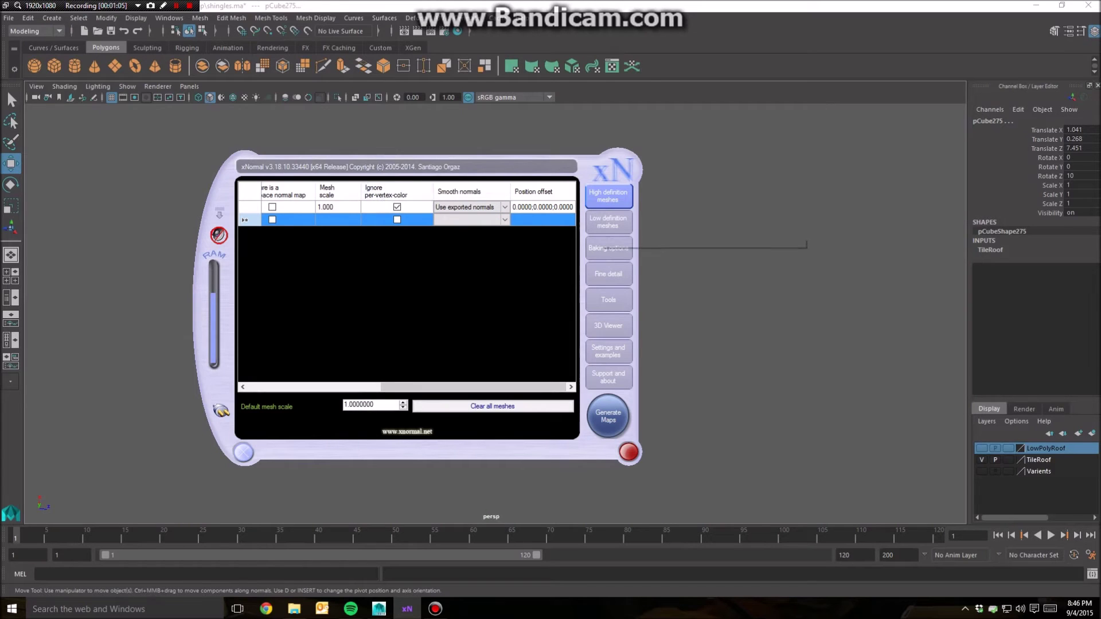
Add the RoofLow model from the Desktop to the low definition meshes list and check its row settings
left_click(608, 224)
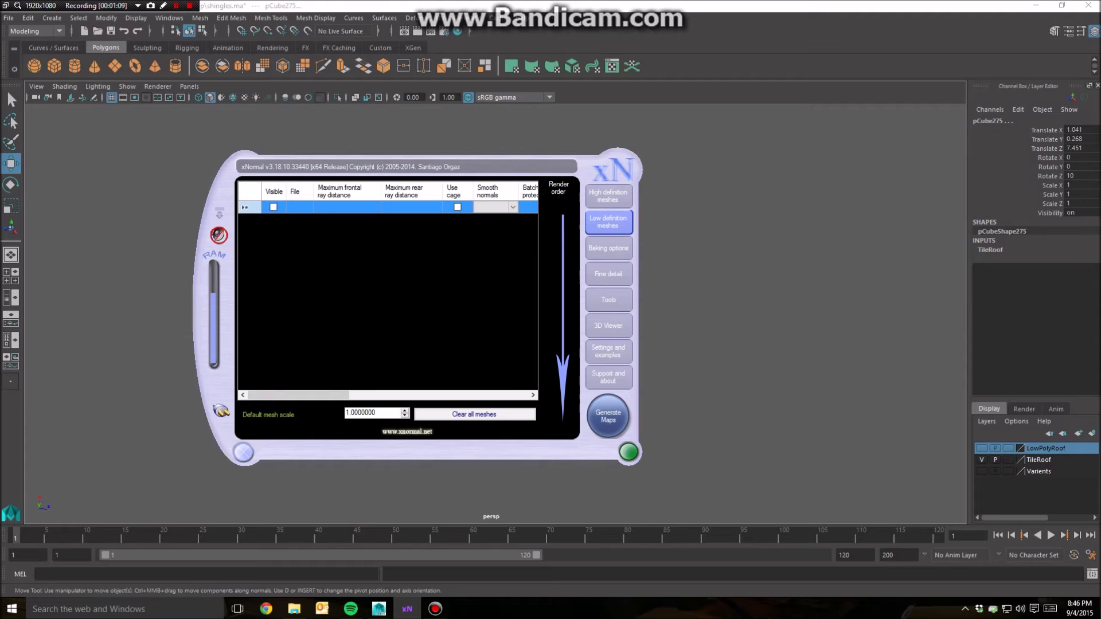
right_click(298, 208)
left_click(337, 213)
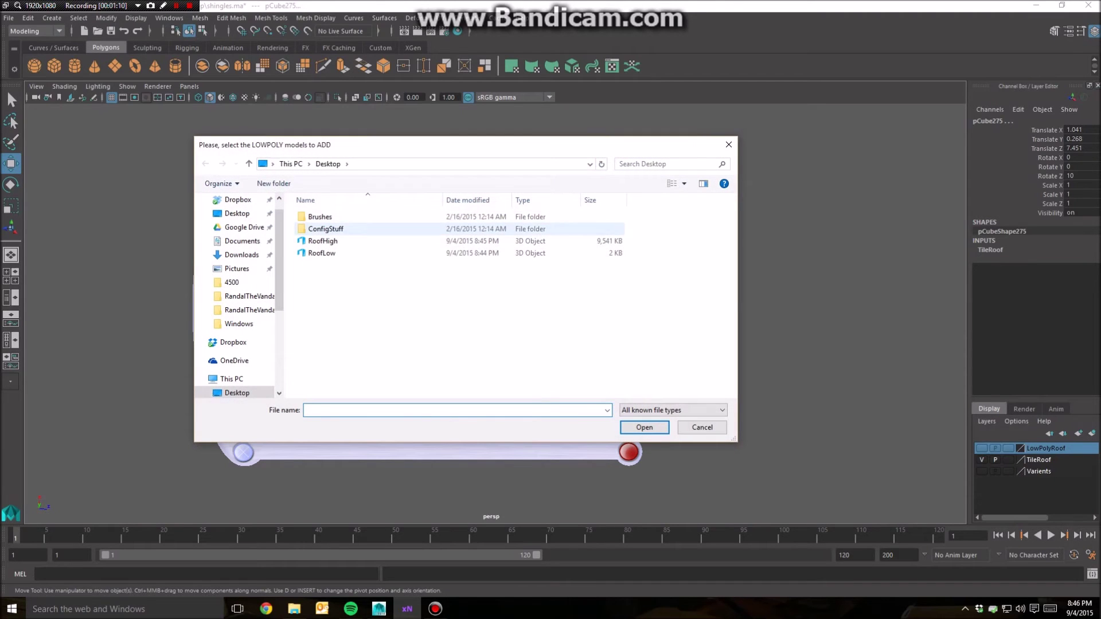
left_click(321, 252)
left_click(644, 427)
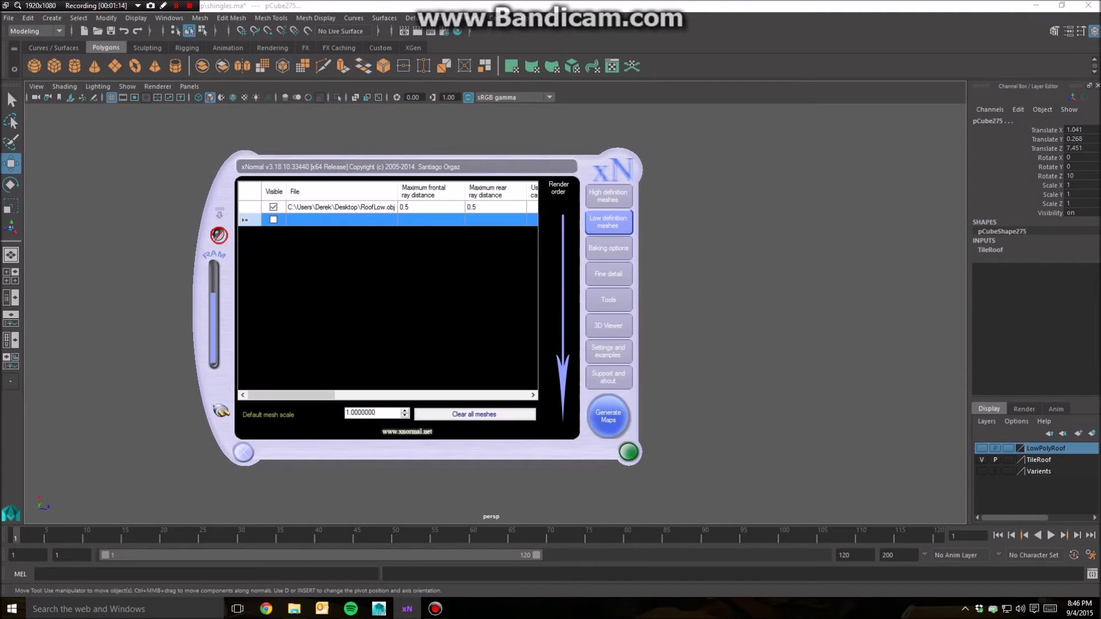
left_click_drag(309, 395, 343, 395)
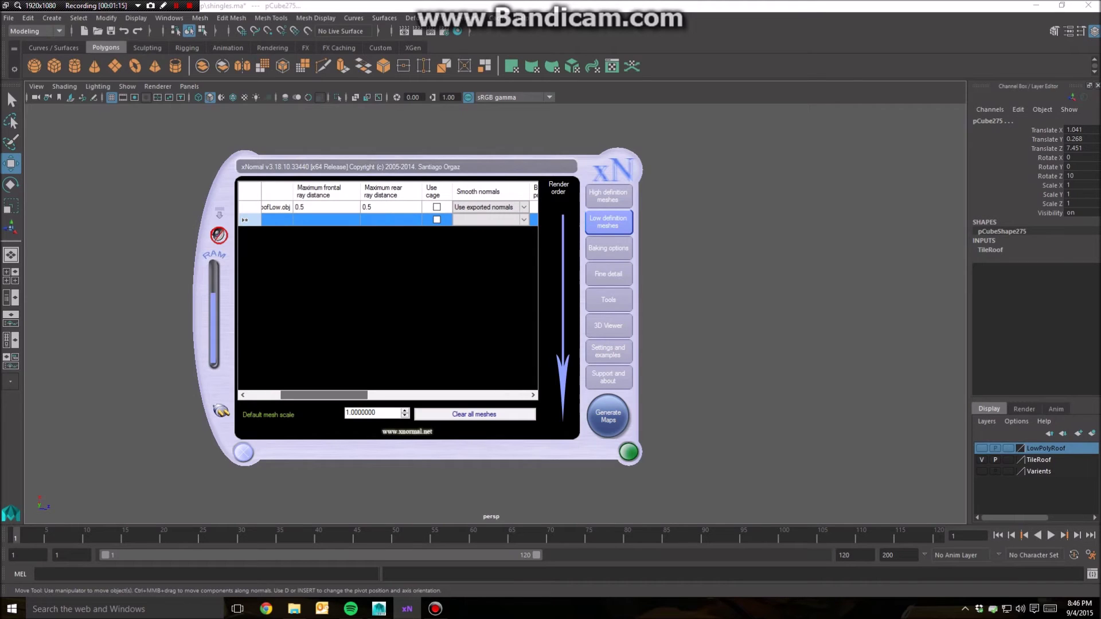
mouse_move(323, 395)
left_mouse_down()
mouse_move(481, 395)
mouse_move(316, 395)
left_mouse_up()
In the baking options, browse for an output file location on the Desktop and set the file type to PNG
left_click(608, 248)
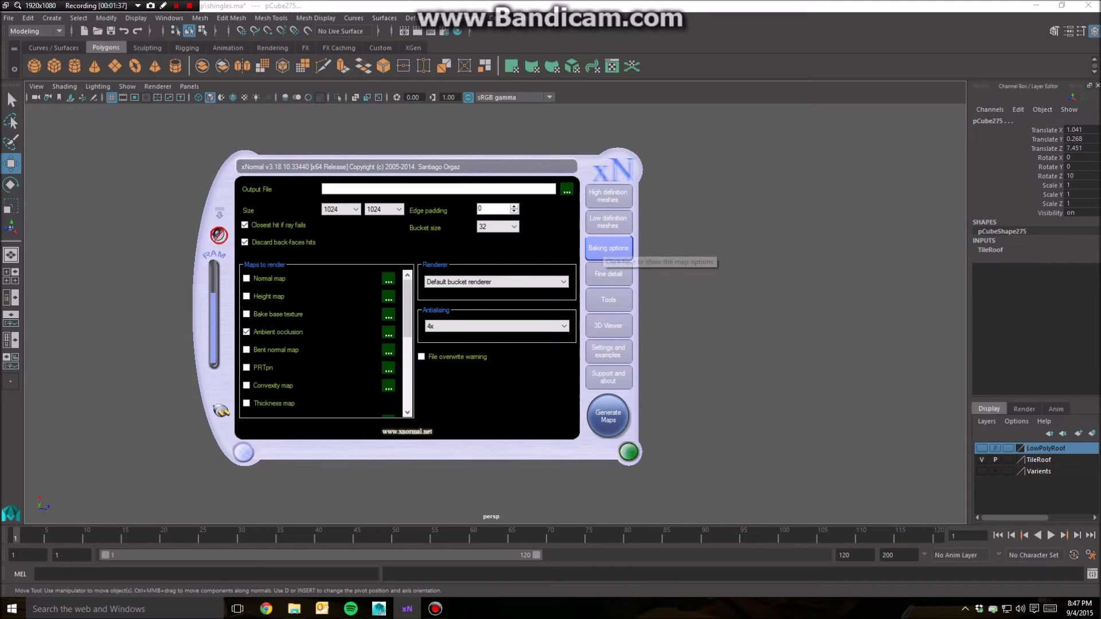
left_click(567, 190)
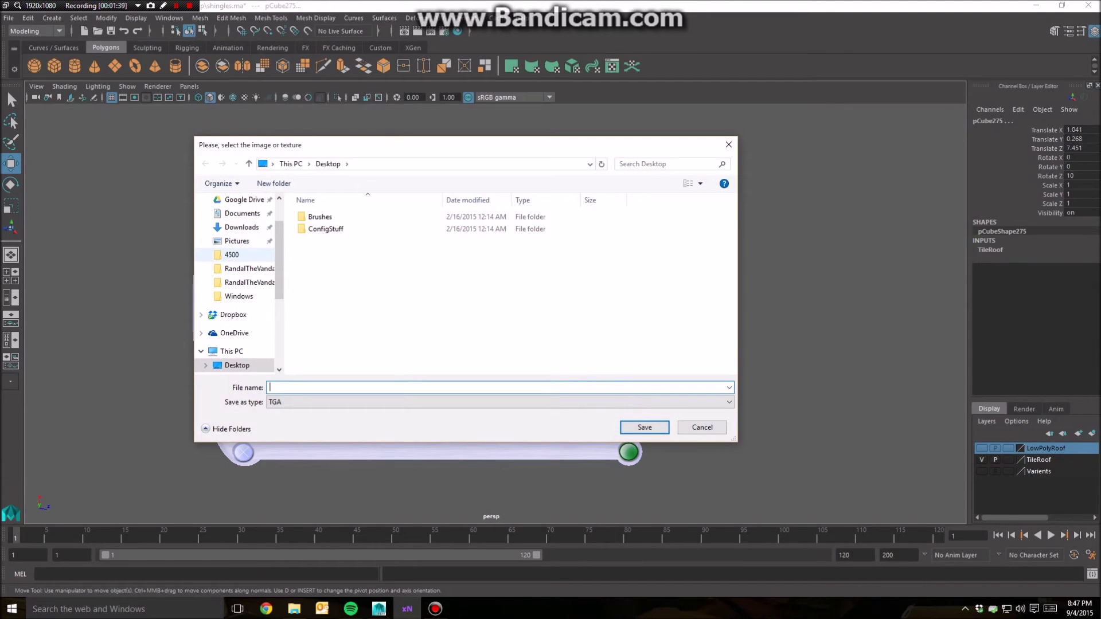
left_click(237, 365)
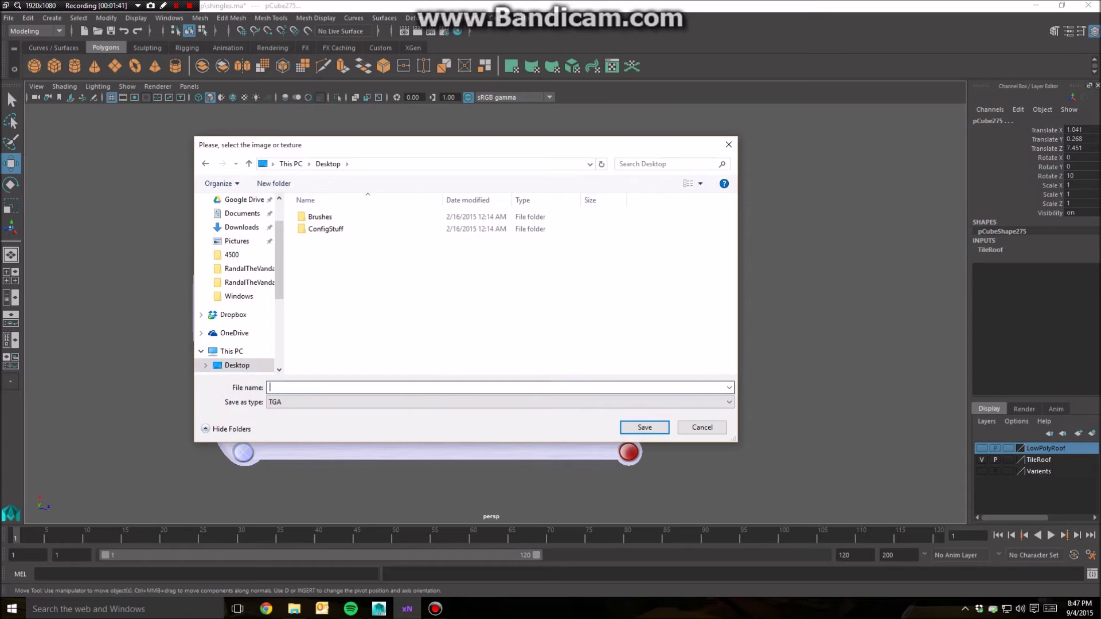
left_click(500, 402)
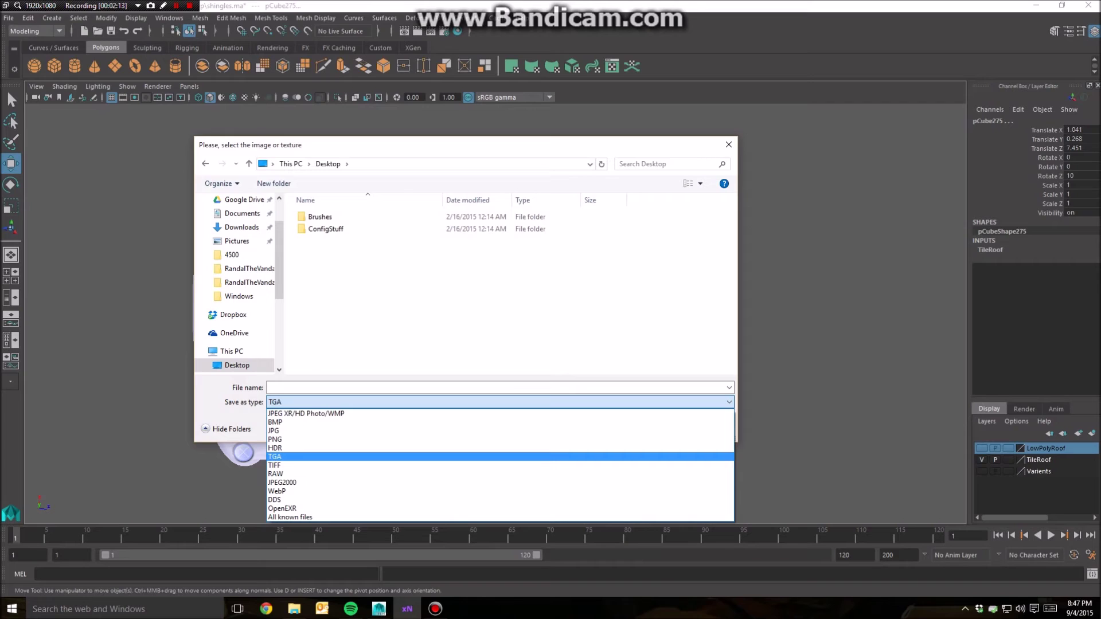
key("Up")
key("Up")
key("Down")
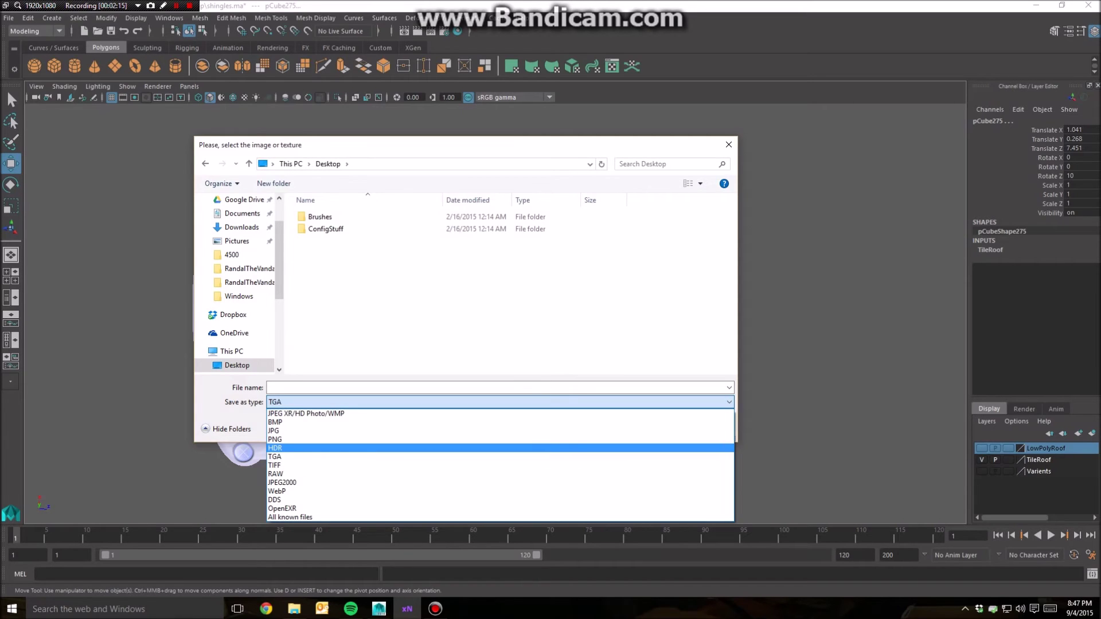
key("Down")
key("Down")
key("Up")
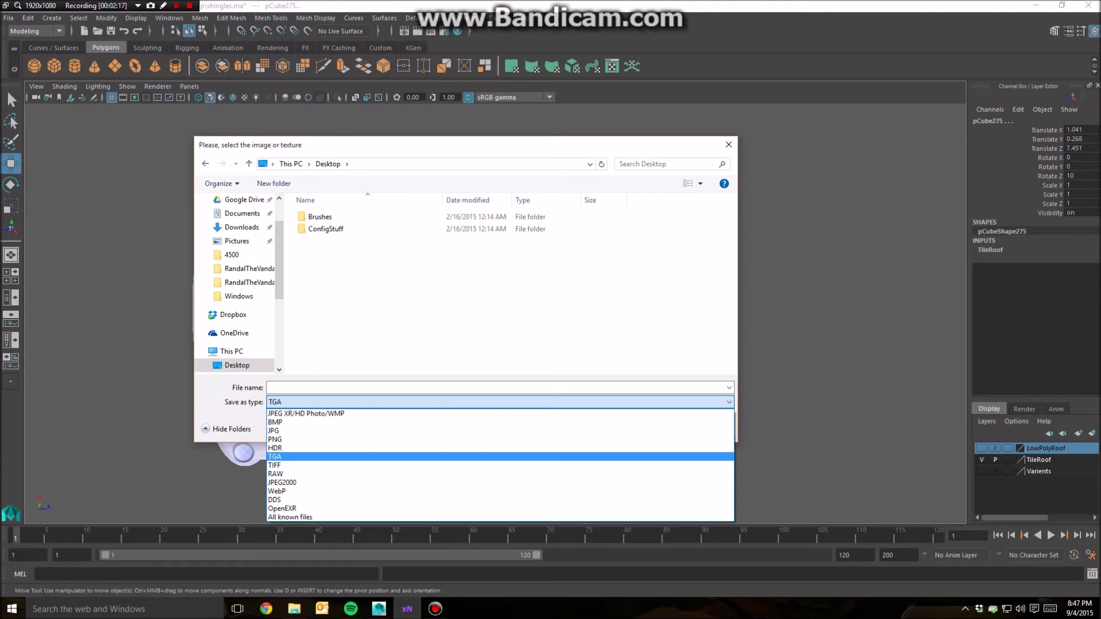
key("Up")
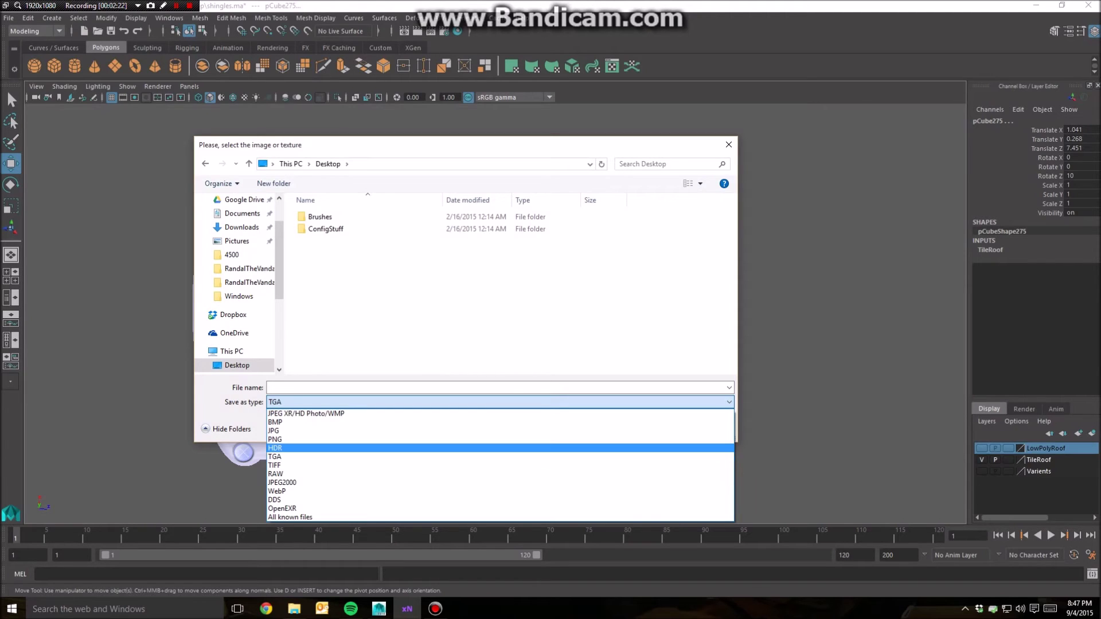
key("Up")
key("Return")
Name the bake output file Roof and save the output setting
left_click(270, 388)
type("Roo")
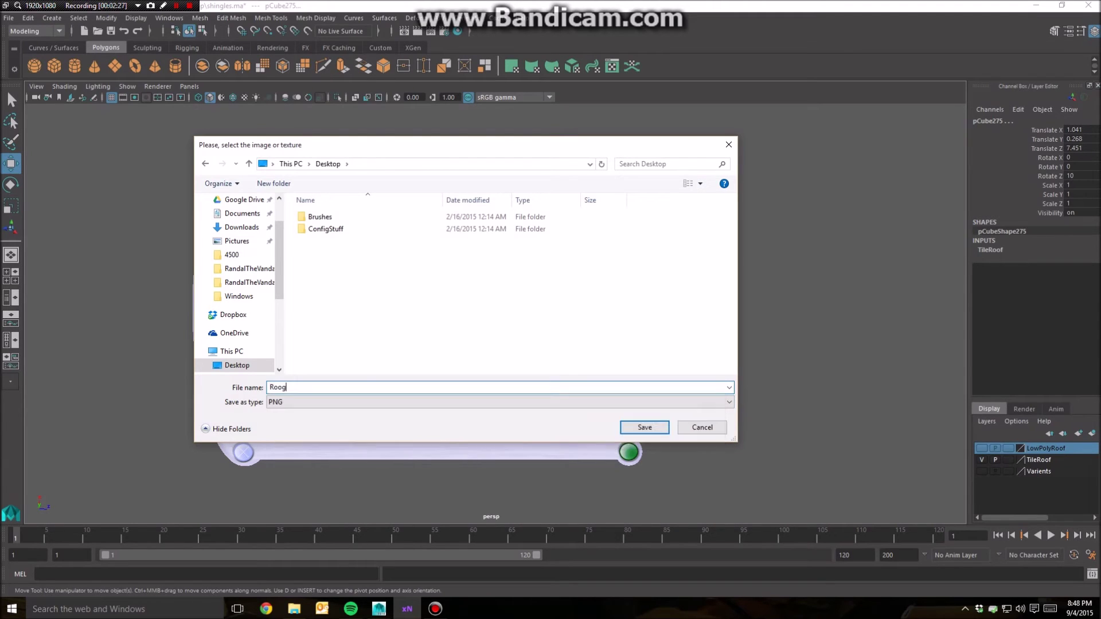
type("f")
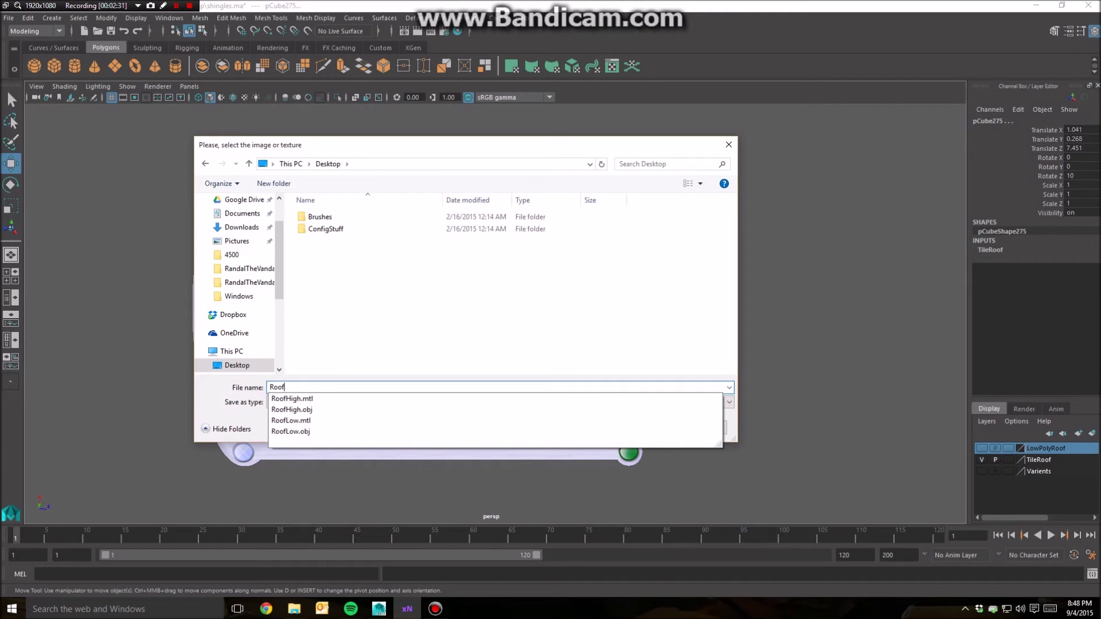
key("Escape")
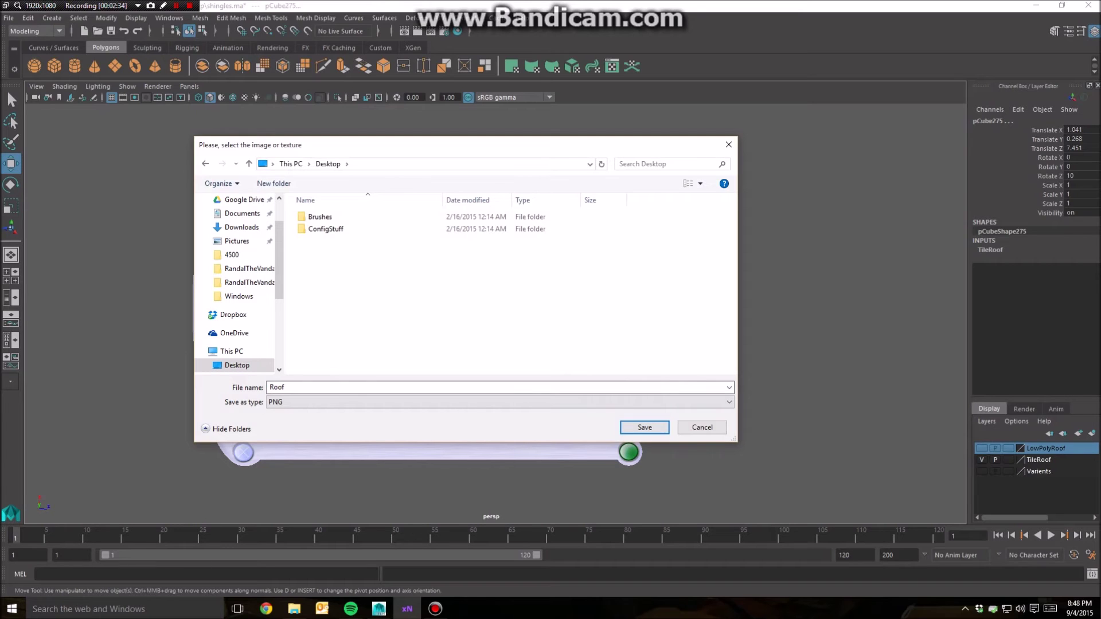
key("Return")
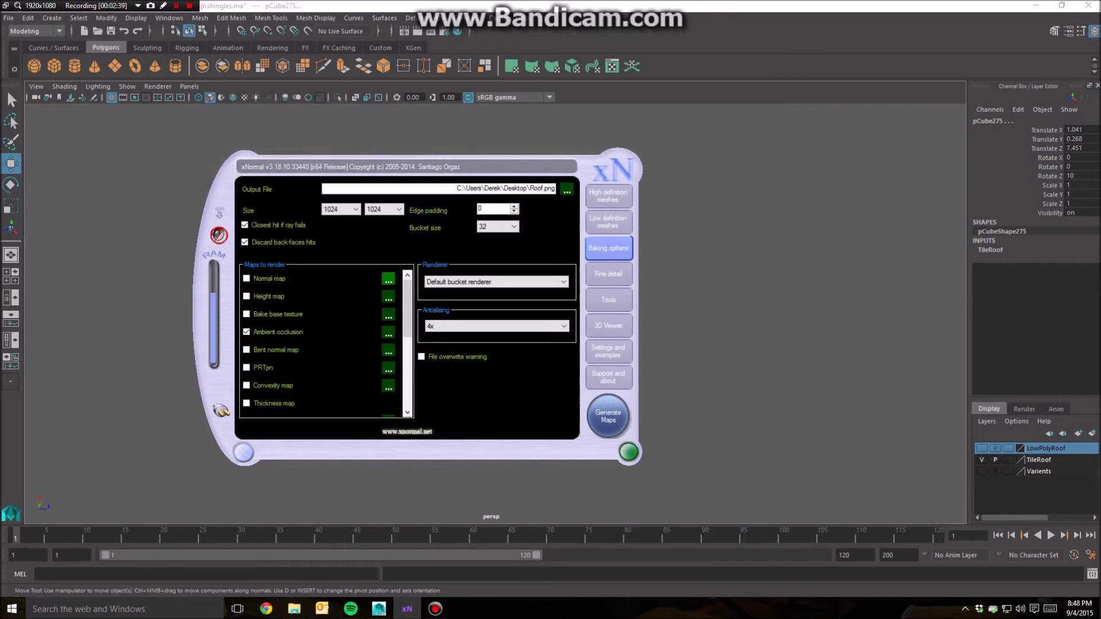
Look through the available map sizes, keep 1024, and set the edge padding to 5
left_click(341, 209)
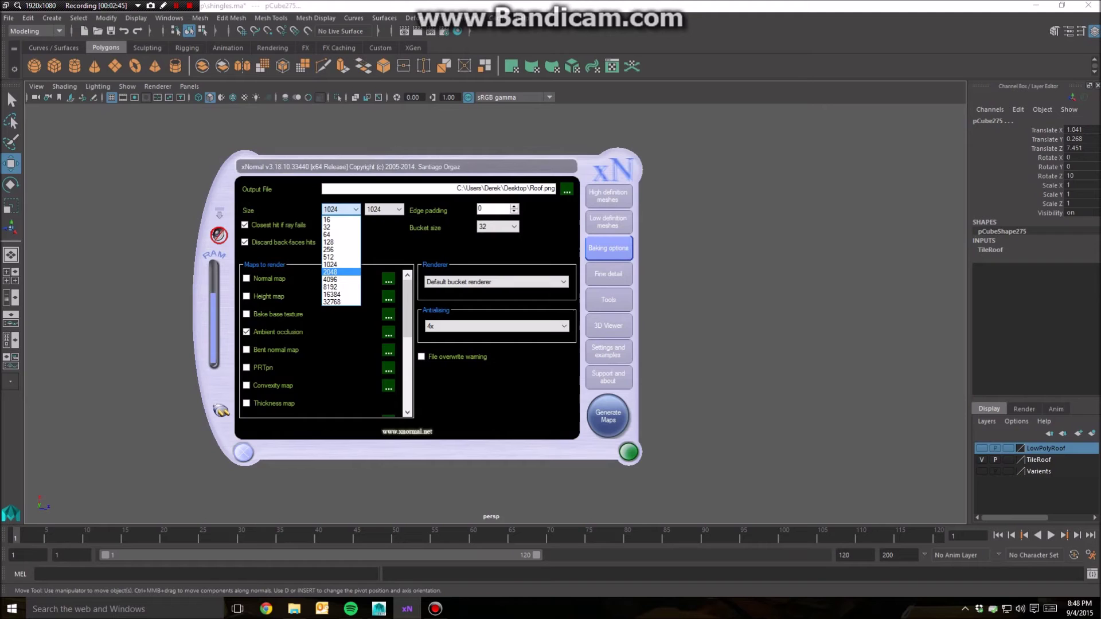
key("Escape")
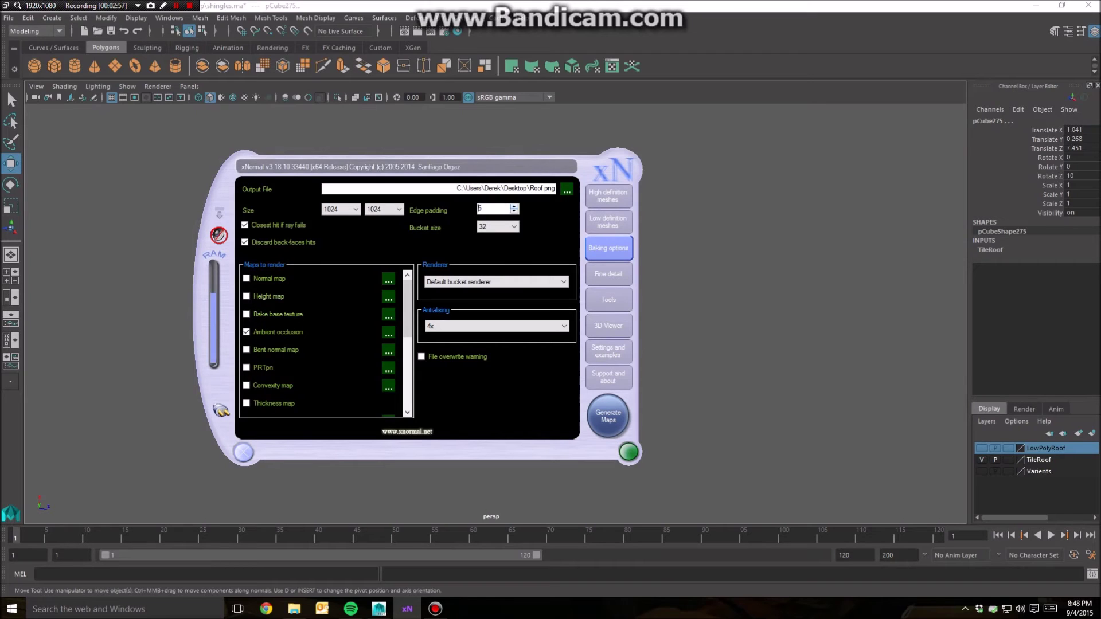
key("Tab")
Enable the normal map and accept red 128, green 128, blue 255 as its background color
left_click(388, 279)
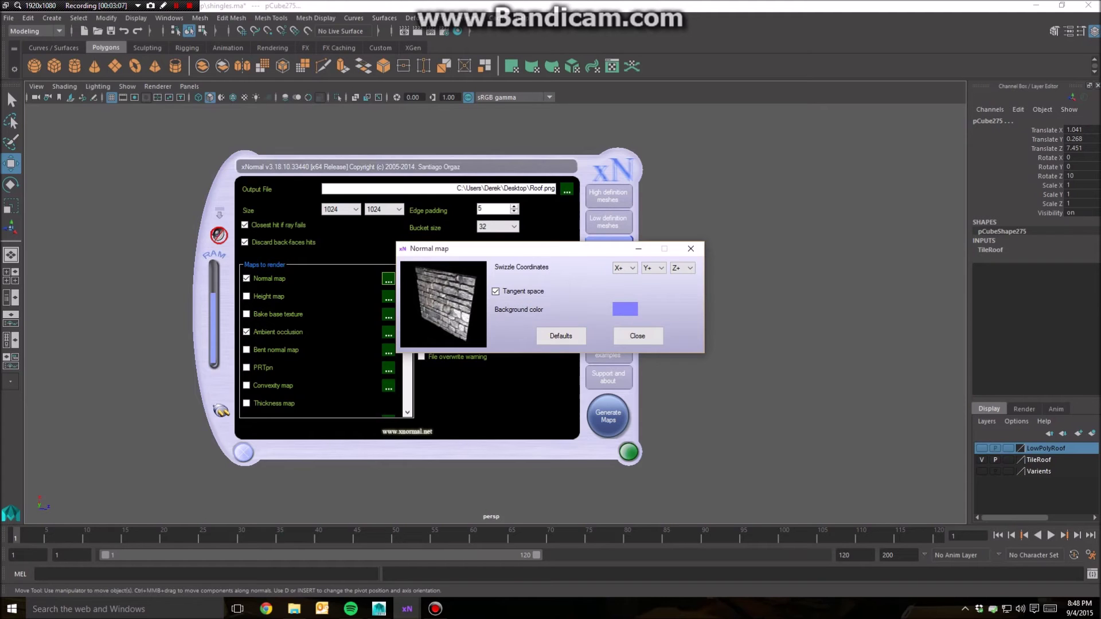
left_click(637, 335)
left_click(389, 279)
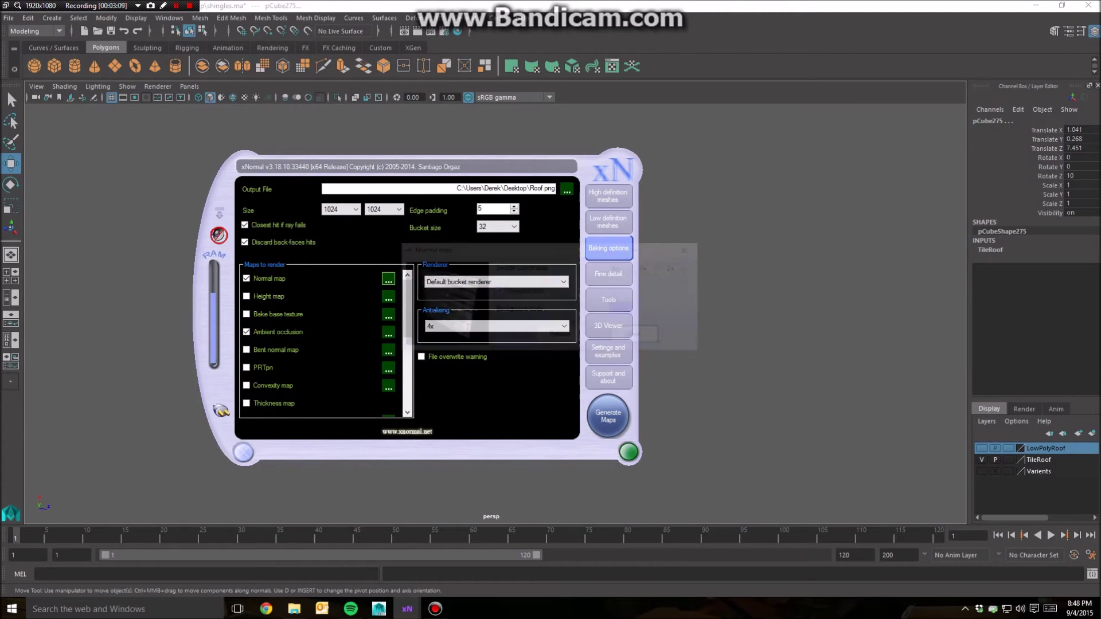
left_click(624, 309)
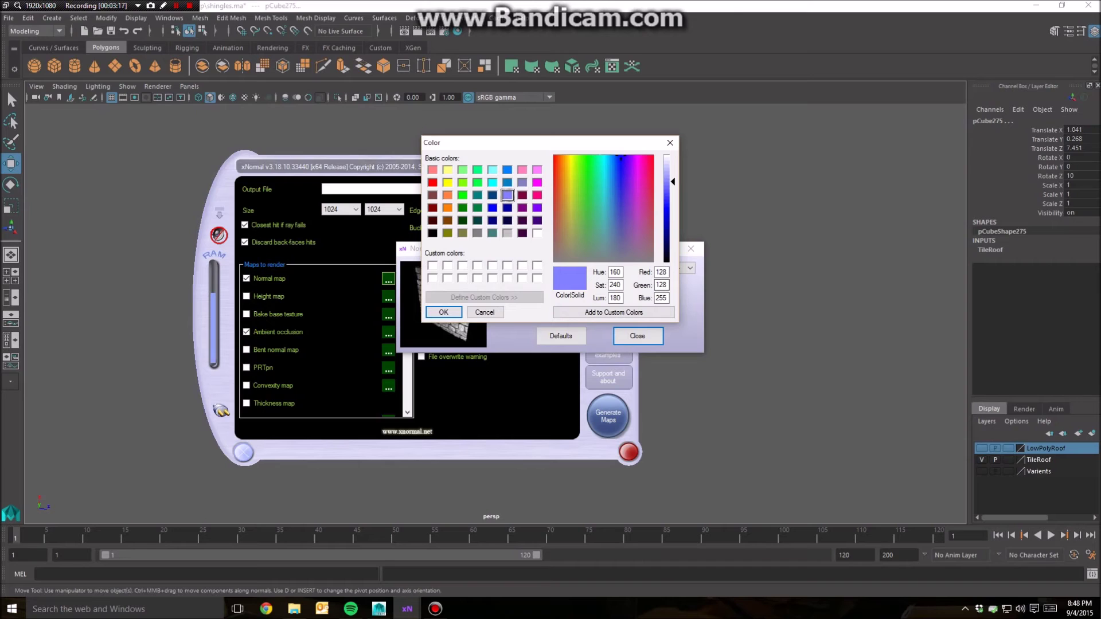
left_click(444, 312)
left_click(638, 336)
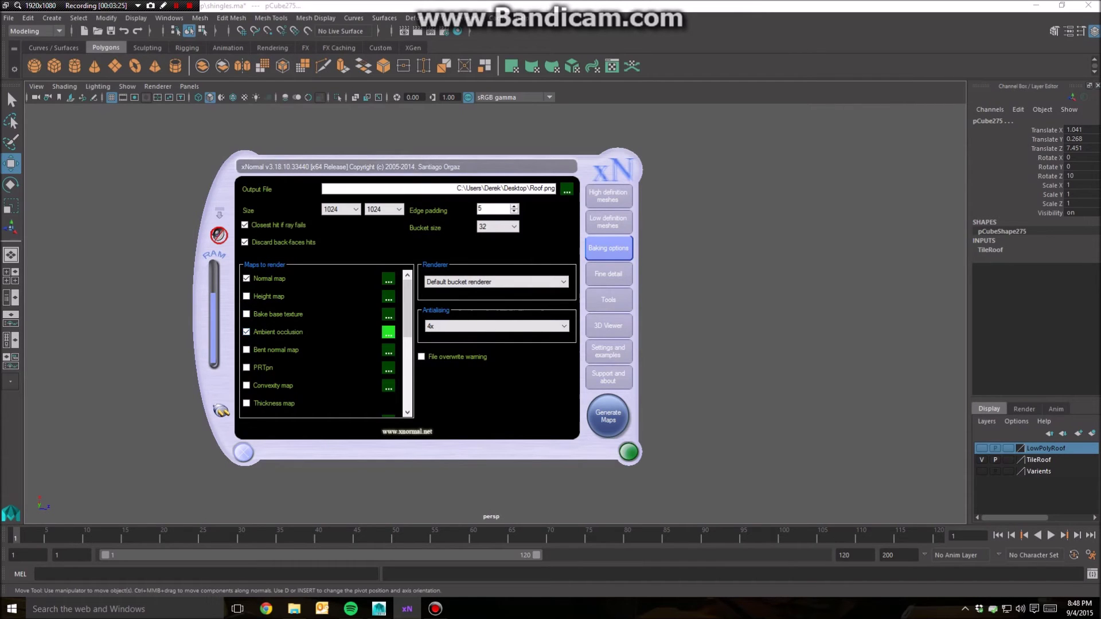
Check the ambient occlusion settings, keep antialiasing at 4x, and generate the normal and ambient occlusion maps
left_click(388, 334)
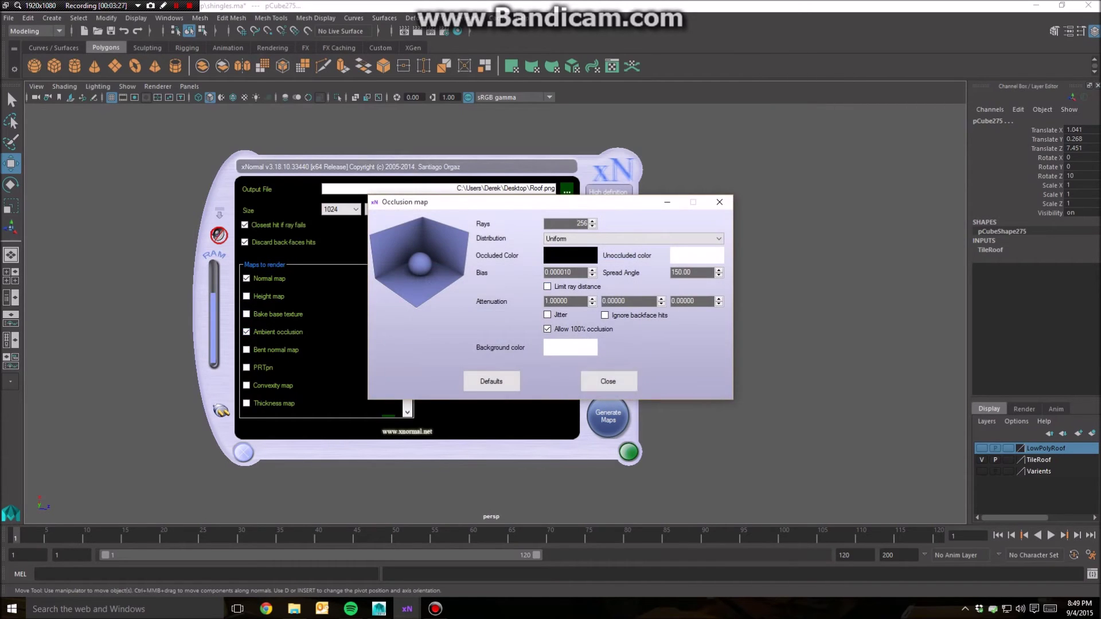
left_click(607, 381)
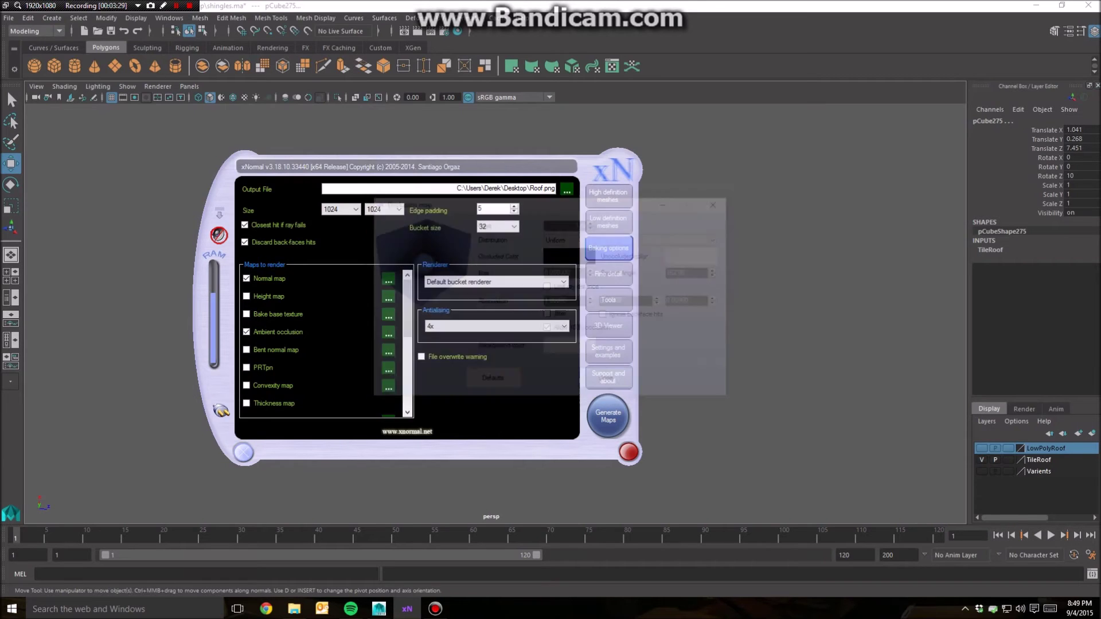
left_click(496, 325)
left_click(493, 351)
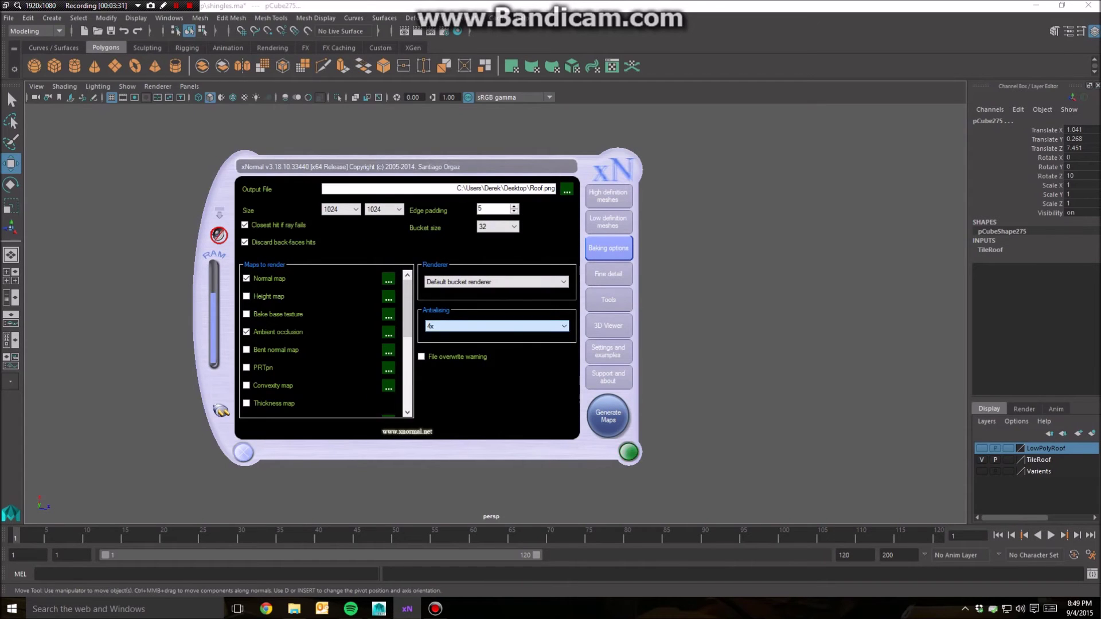
left_click(608, 417)
left_click(607, 416)
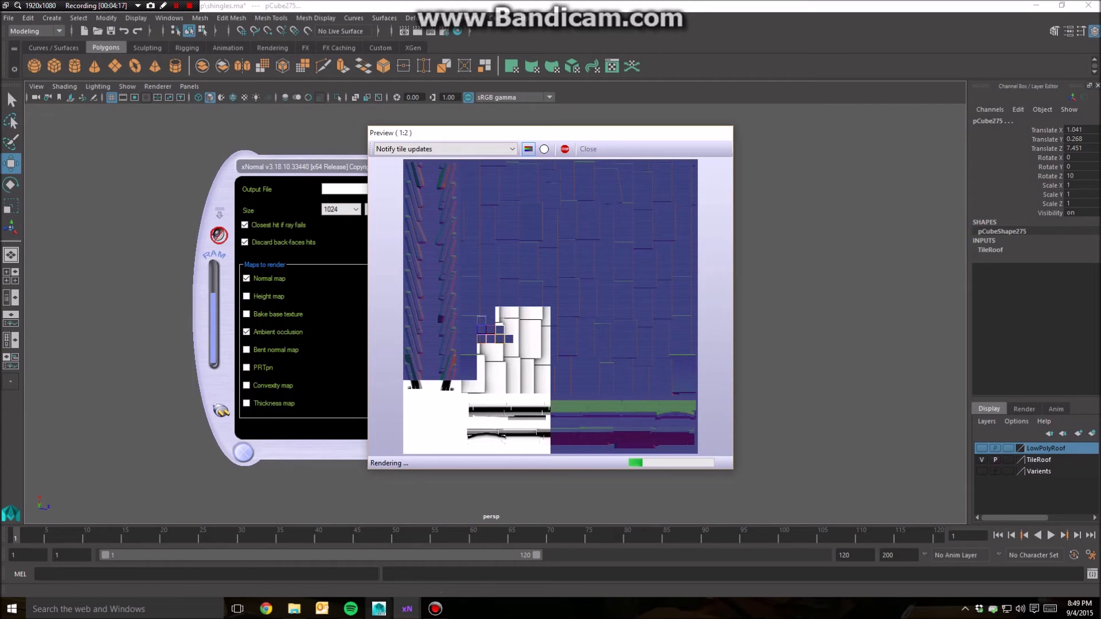
Switch to Maya, deselect the shingles, and examine the roof's overlapping shingle rows from above and edge-on
mouse_move(379, 609)
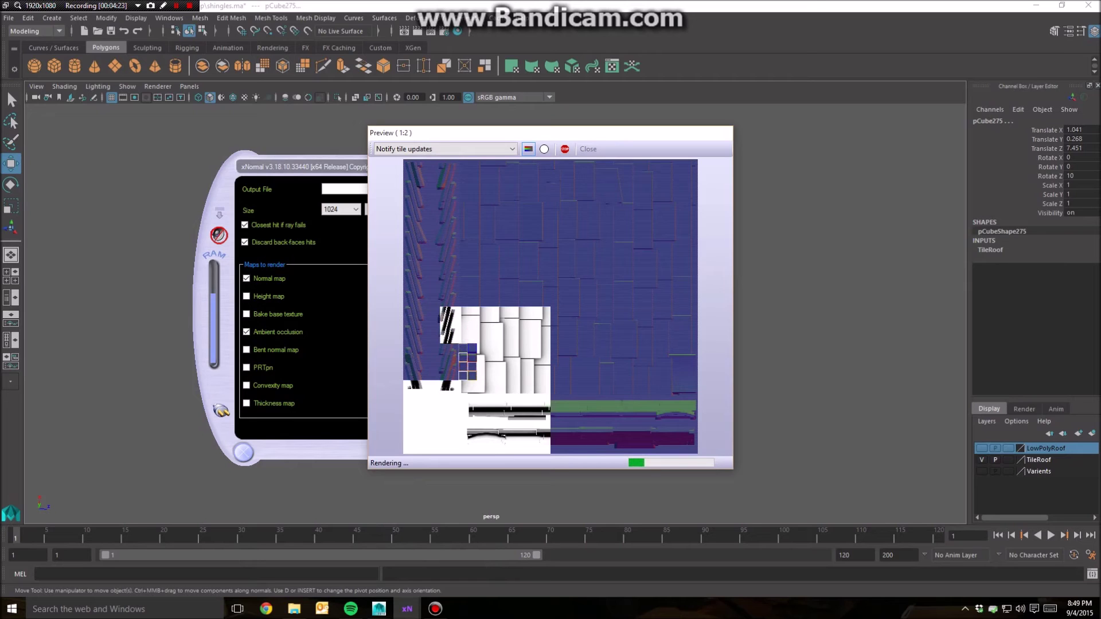
left_click(440, 565)
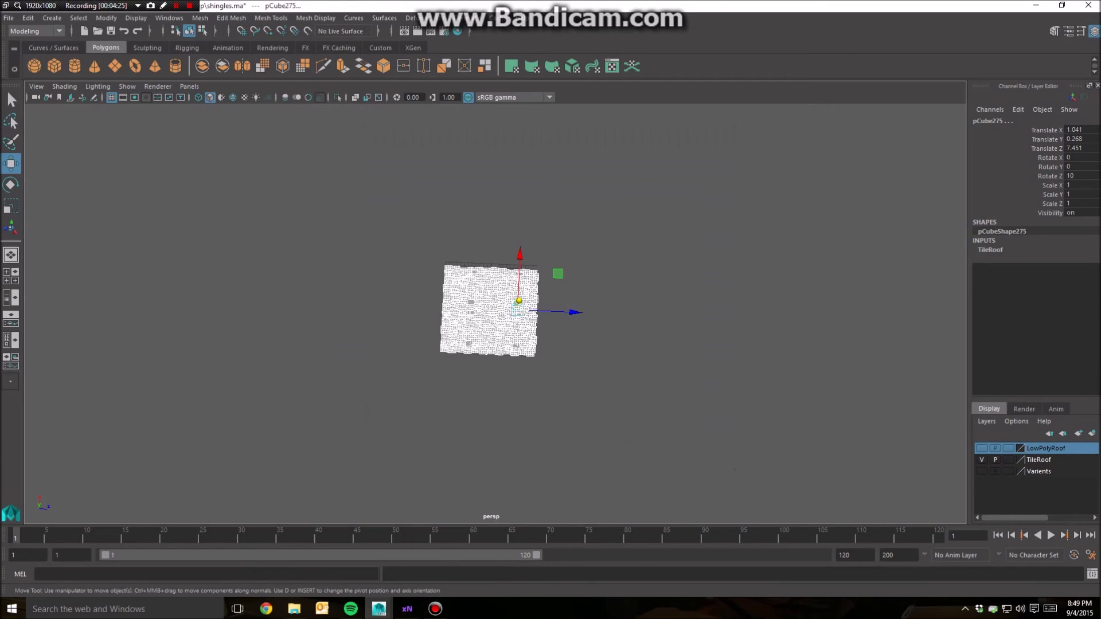
left_click(573, 412)
scroll(496, 313, "up", 8)
scroll(496, 313, "up", 2)
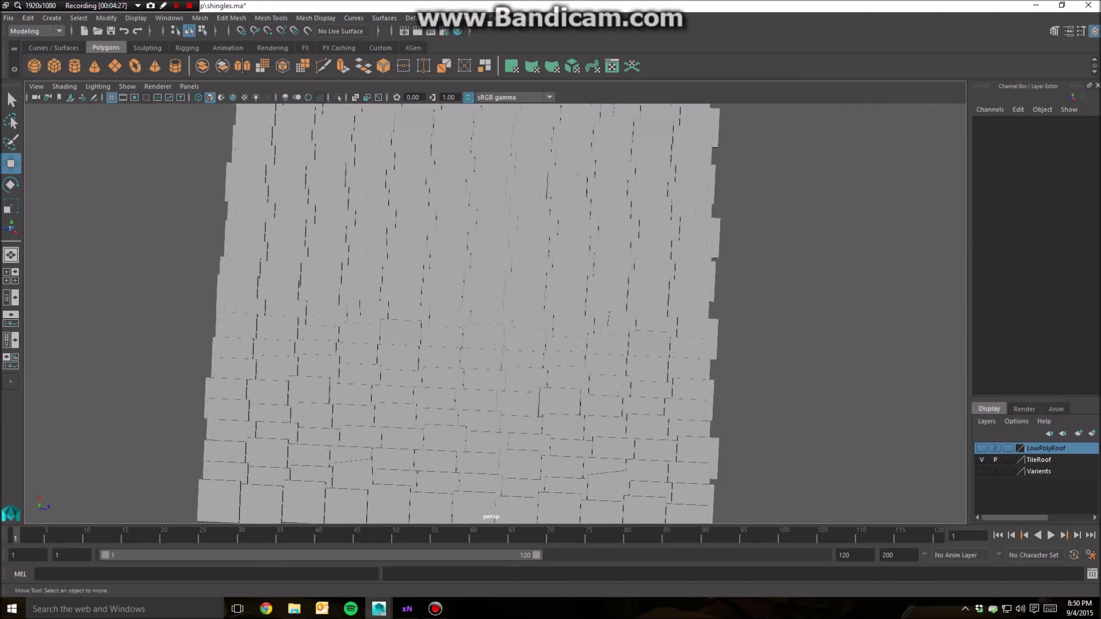
left_click_drag(496, 425, 735, 213, "alt")
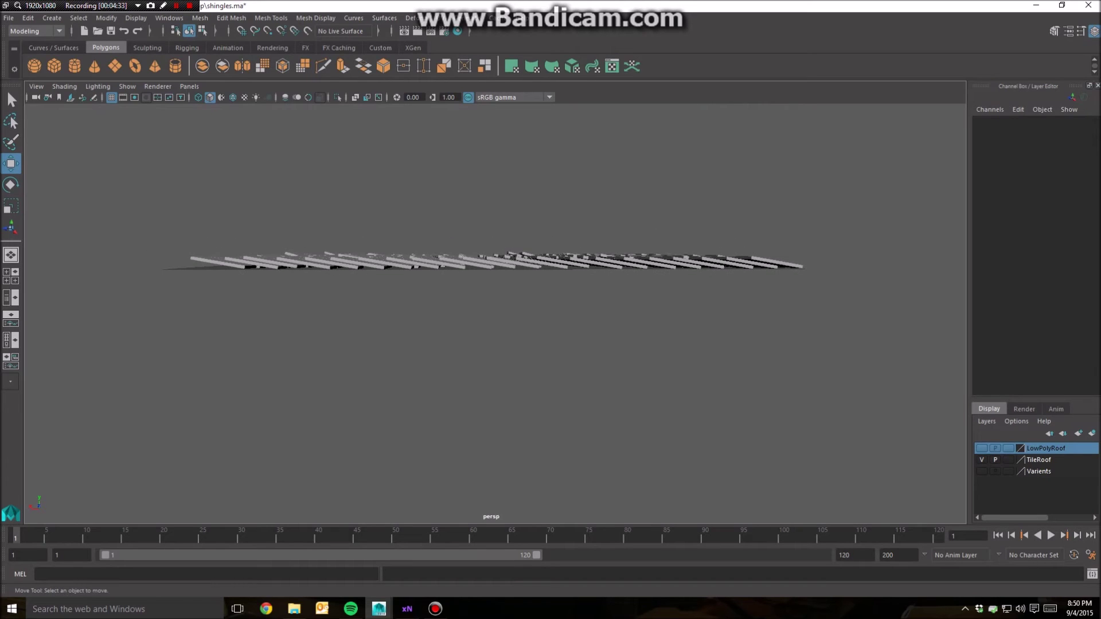
scroll(495, 238, "up", 3)
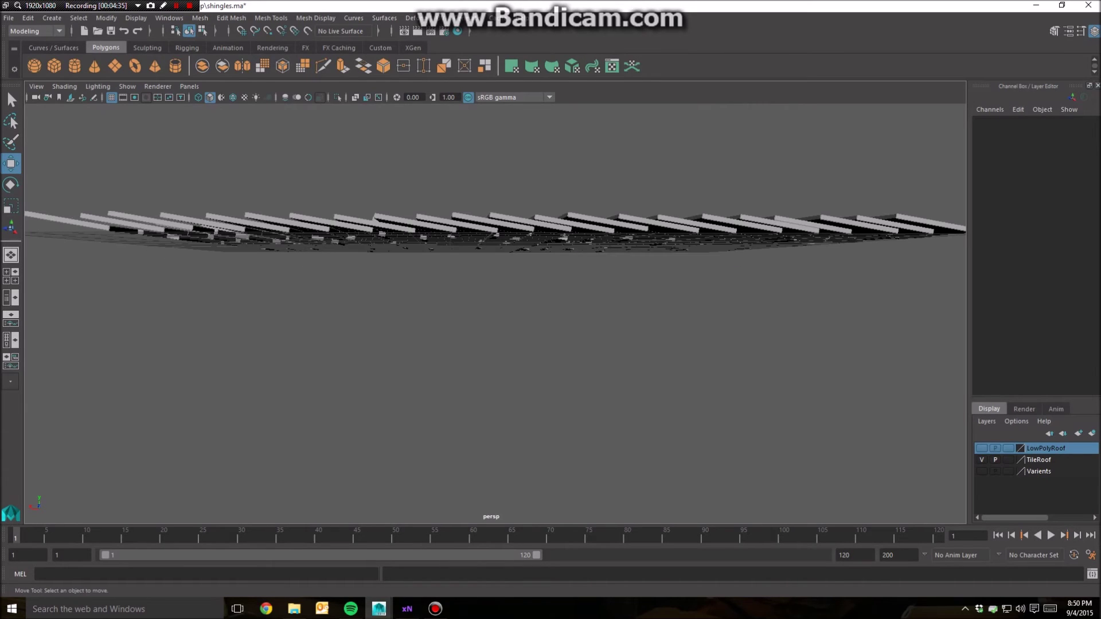
Examine the overlap of the shingle rows in the front view and the roof's edge in the perspective view
key("space")
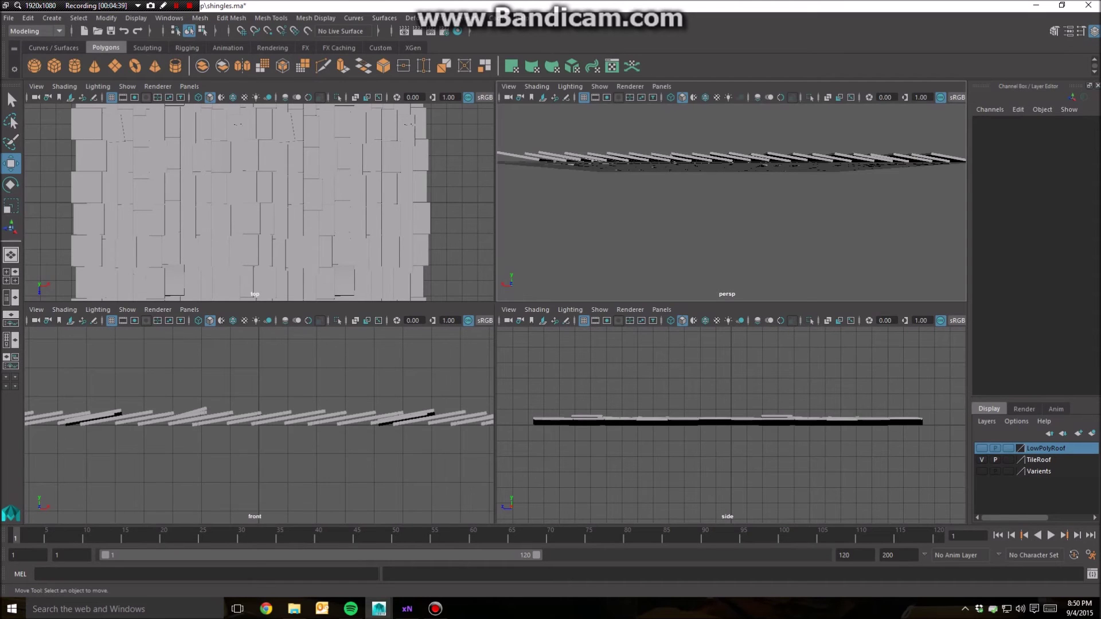
key("space")
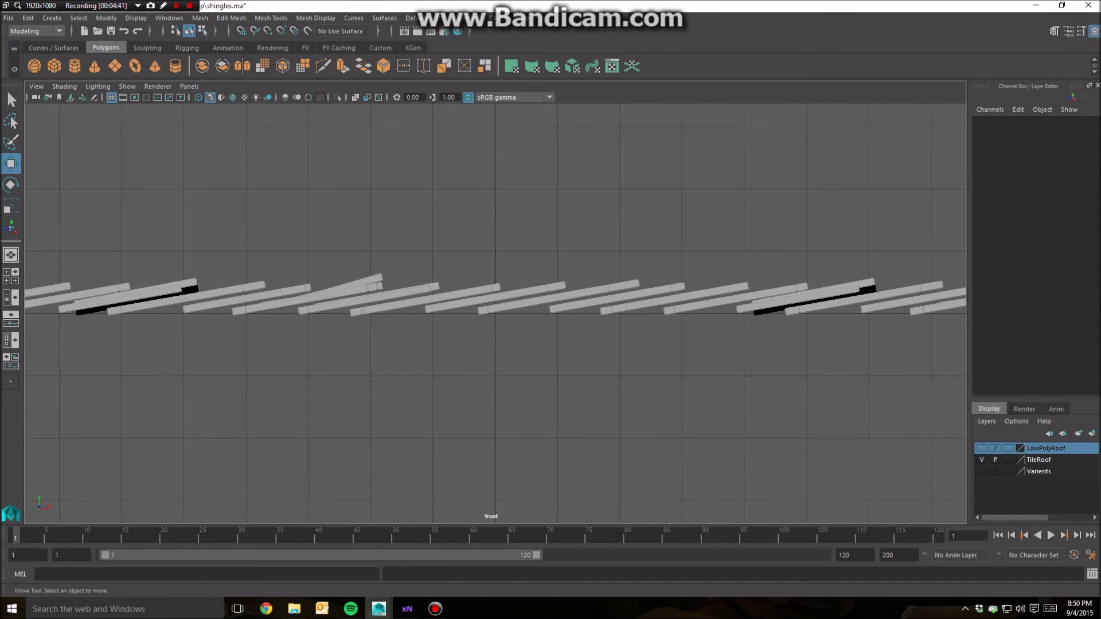
middle_click_drag(717, 287, 740, 324, "alt")
middle_click_drag(458, 310, 697, 306, "alt")
scroll(696, 306, "down", 4)
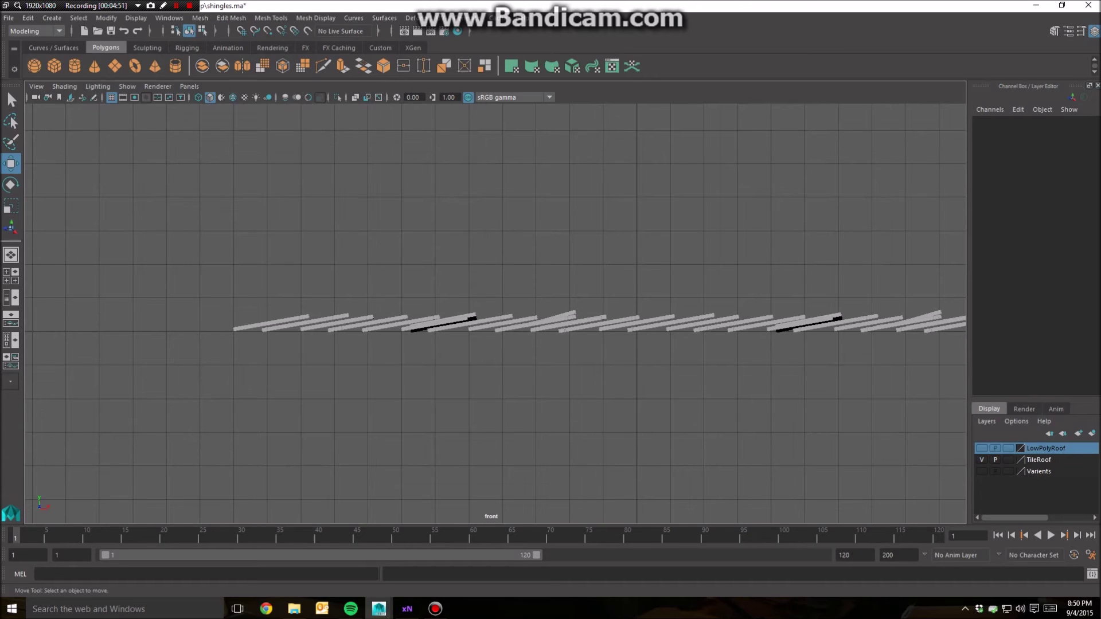
scroll(453, 324, "up", 1)
scroll(490, 312, "up", 3)
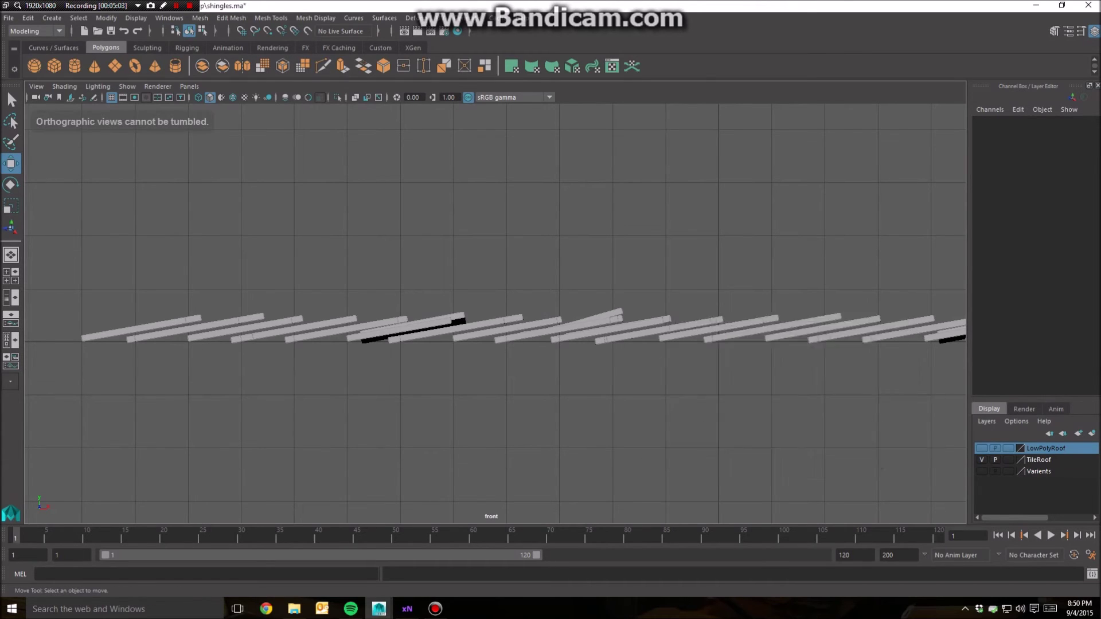
key("space")
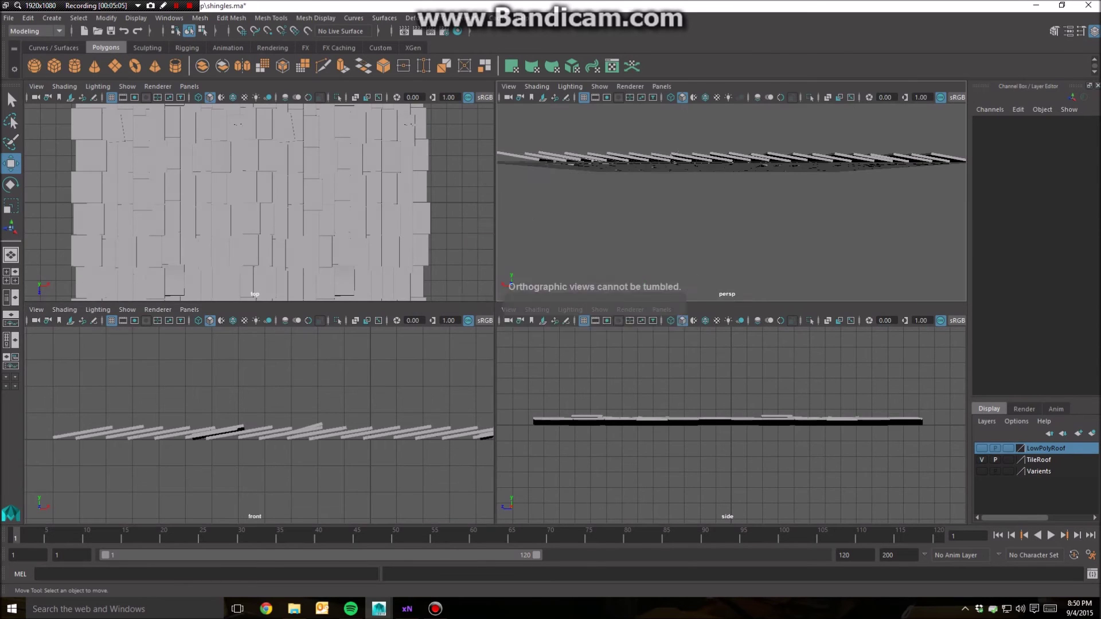
key("space")
left_click_drag(516, 287, 714, 289, "alt")
Switch to xNormal, close the map preview, and bring up the Desktop folder beside it
mouse_move(407, 609)
left_click(455, 559)
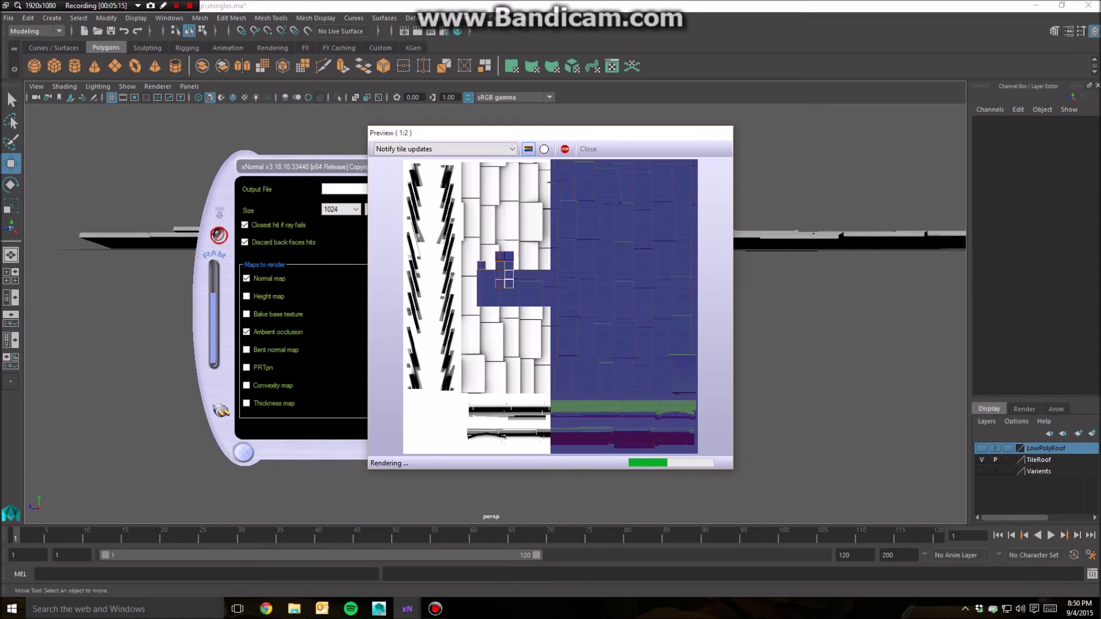
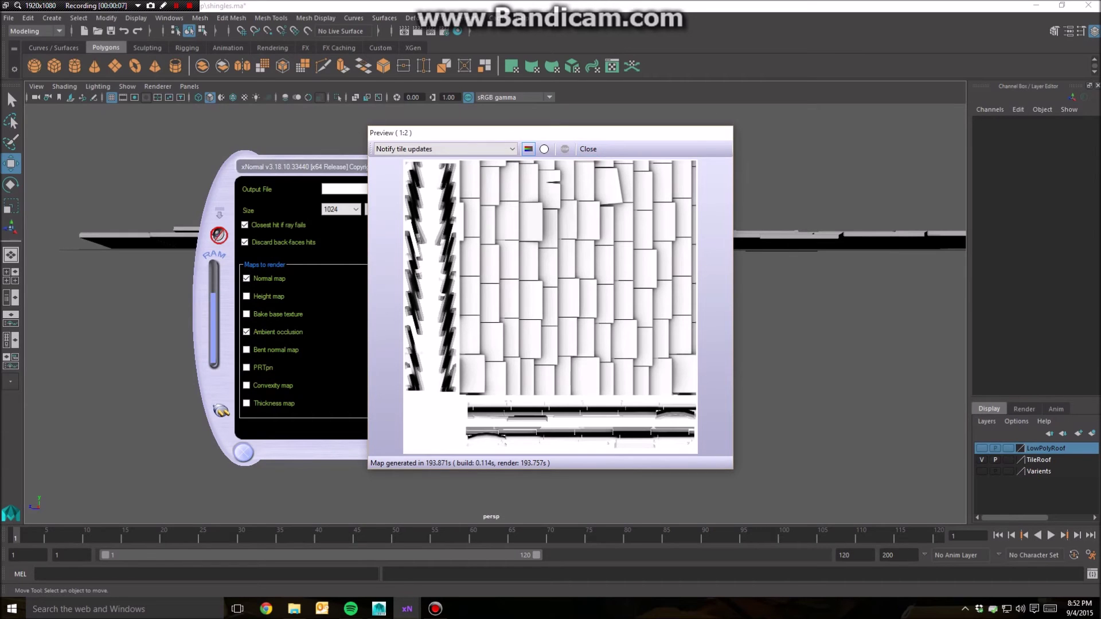
left_click(588, 148)
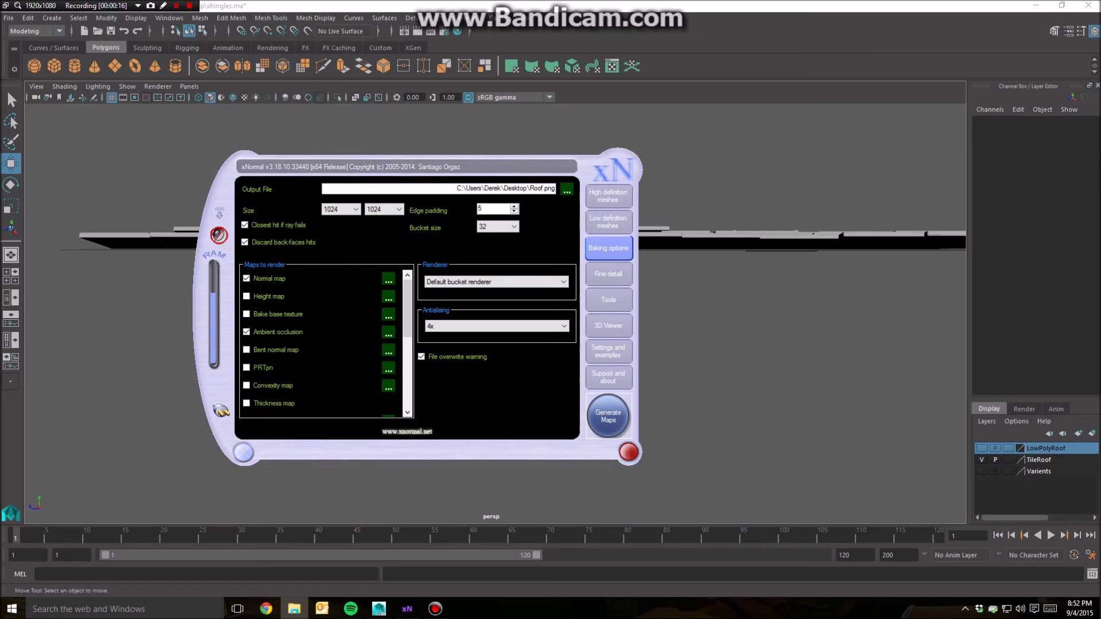
left_click_drag(1100, 252, 740, 140)
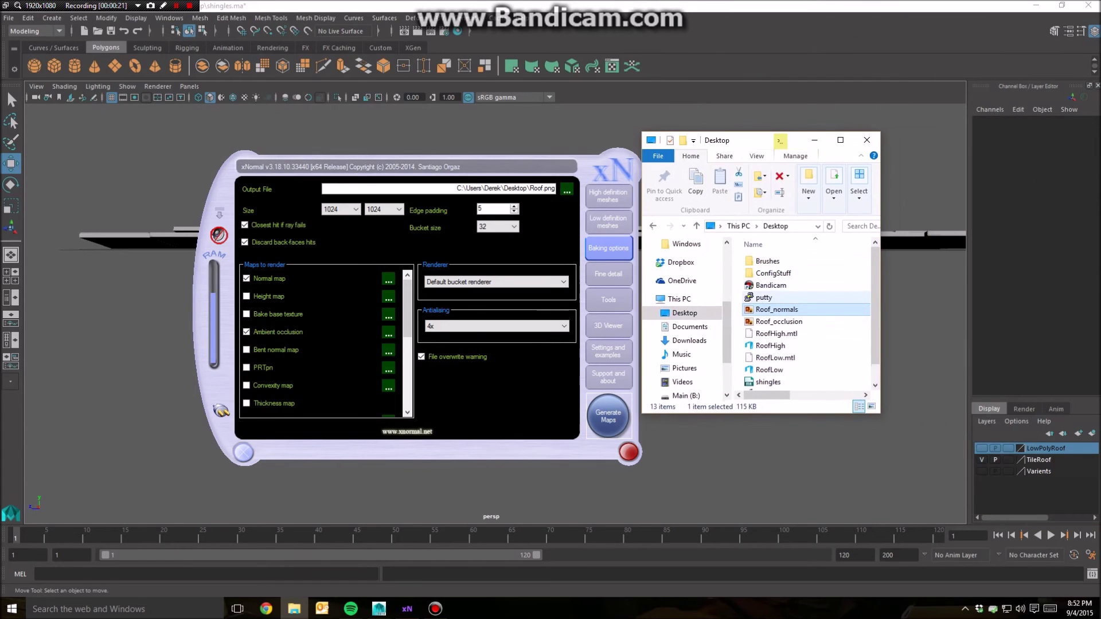
Open the Roof_normals image, inspect the baked normal map up close, and close the viewer
scroll(802, 309, "down", 1)
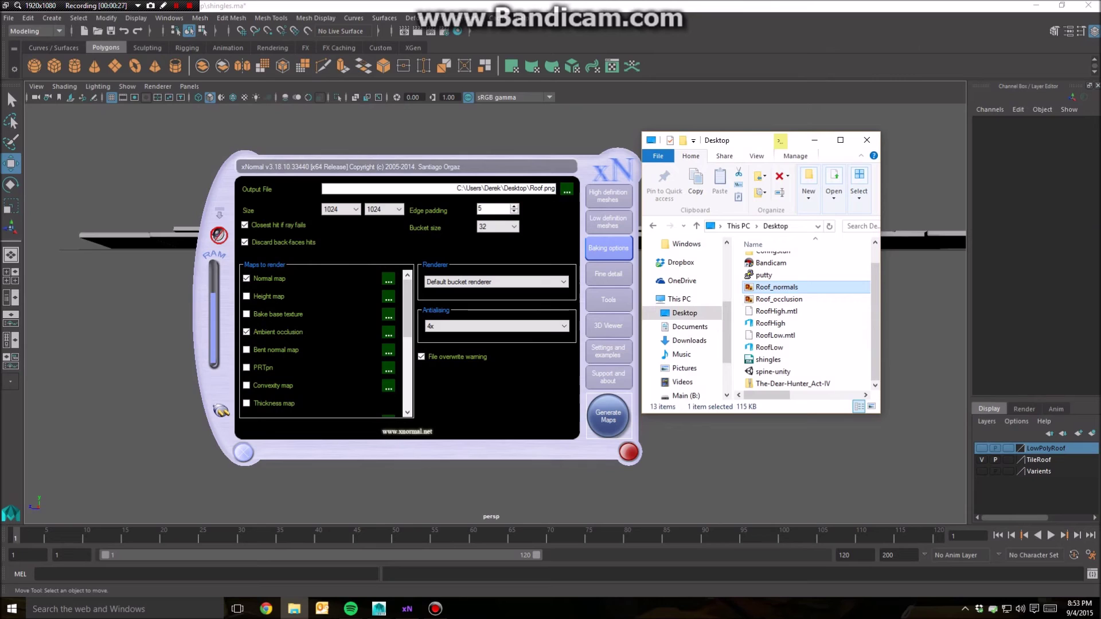
left_click(778, 299)
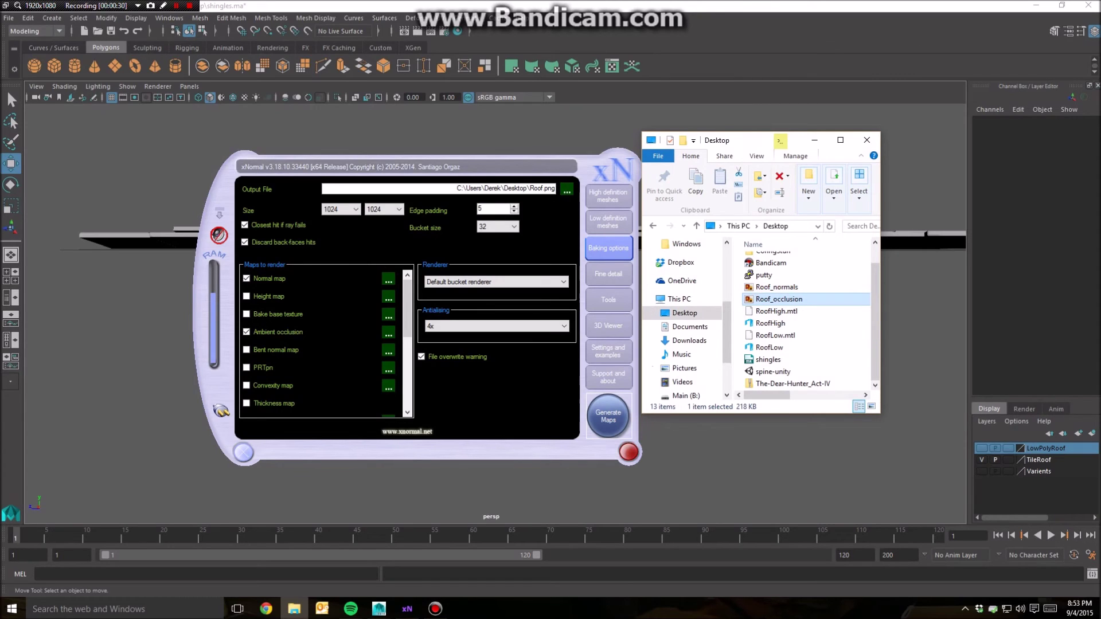
left_click(777, 287)
right_click(774, 288)
left_click(688, 265)
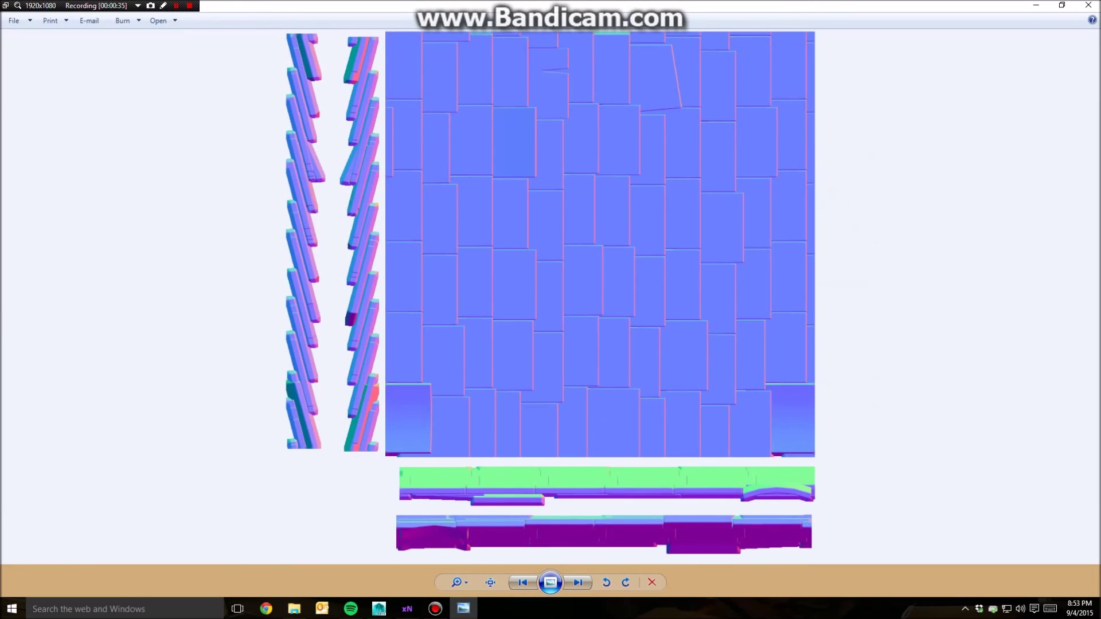
scroll(550, 297, "up", 5)
scroll(550, 297, "down", 5)
scroll(551, 236, "up", 1)
scroll(550, 236, "down", 1)
left_click(1089, 6)
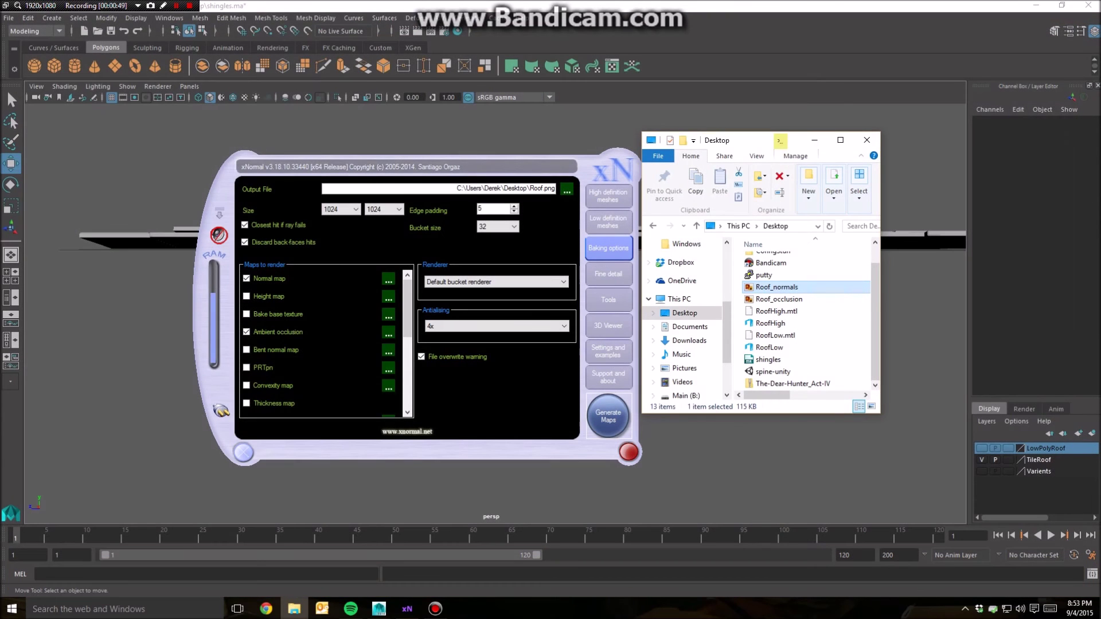
Switch to Maya, delete all the high-poly shingles, and show the LowPolyRoof layer
left_click(378, 609)
left_click(453, 555)
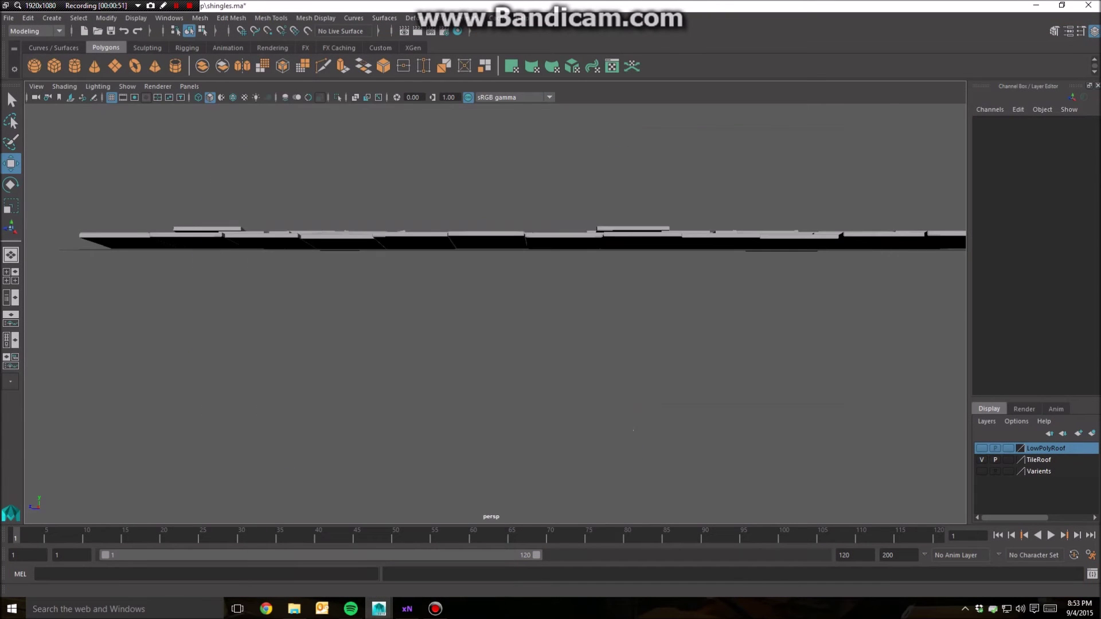
left_click_drag(493, 258, 510, 309, "alt")
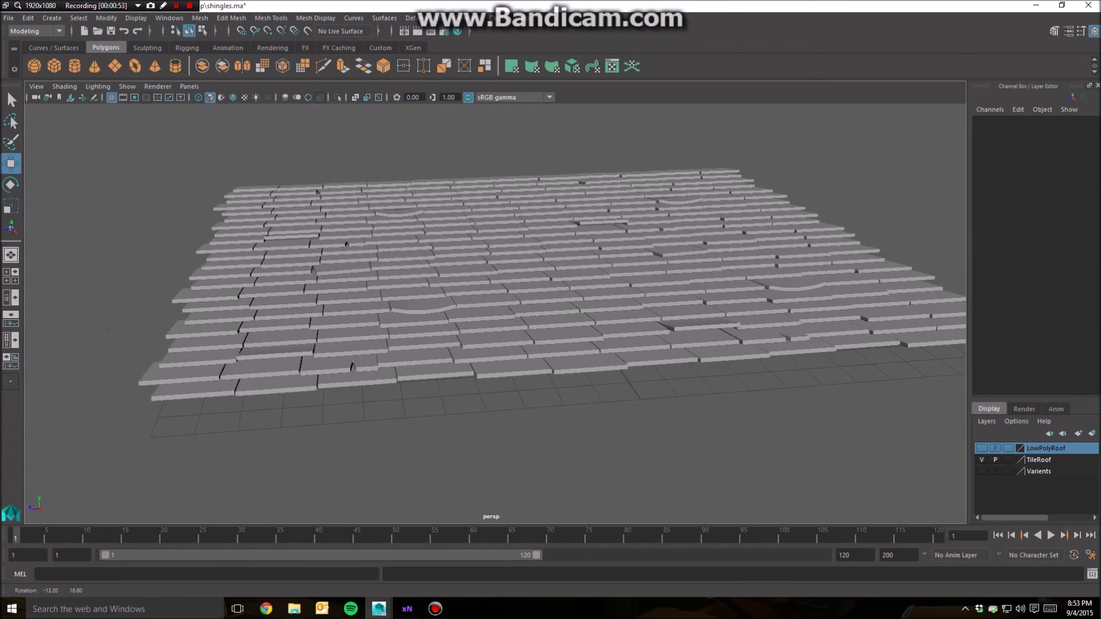
scroll(511, 309, "down", 5)
left_click_drag(338, 233, 747, 423)
key("Delete")
left_click(982, 448)
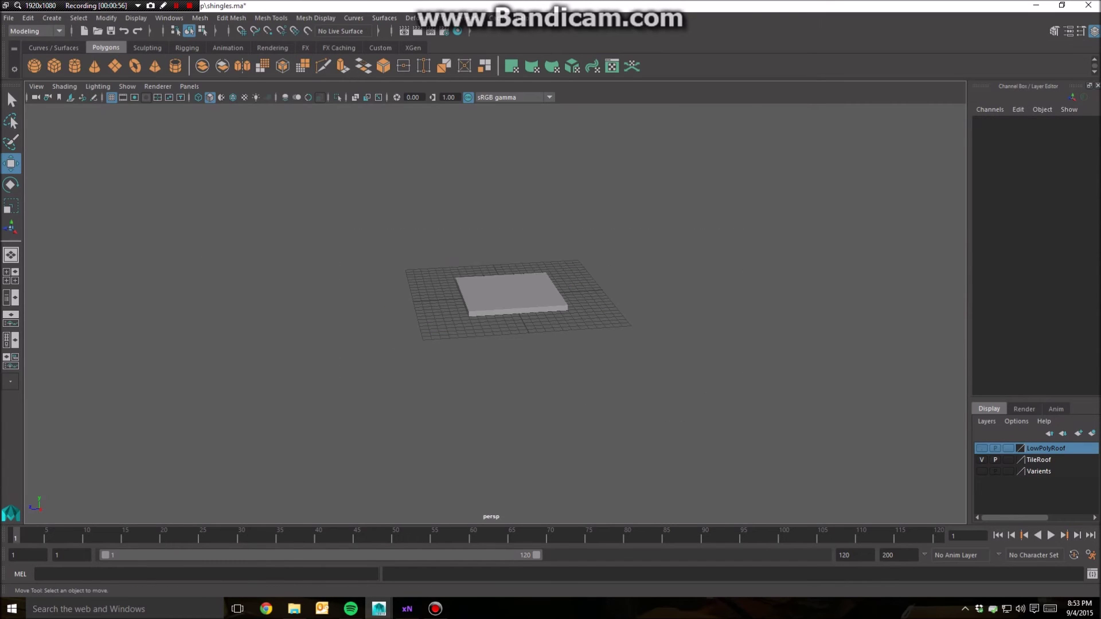
Assign a new Blinn material to the low-poly roof cube
left_click(516, 295)
scroll(516, 296, "up", 5)
middle_click_drag(516, 295, 512, 376, "alt")
scroll(512, 375, "up", 5)
left_click_drag(512, 375, 509, 350, "alt")
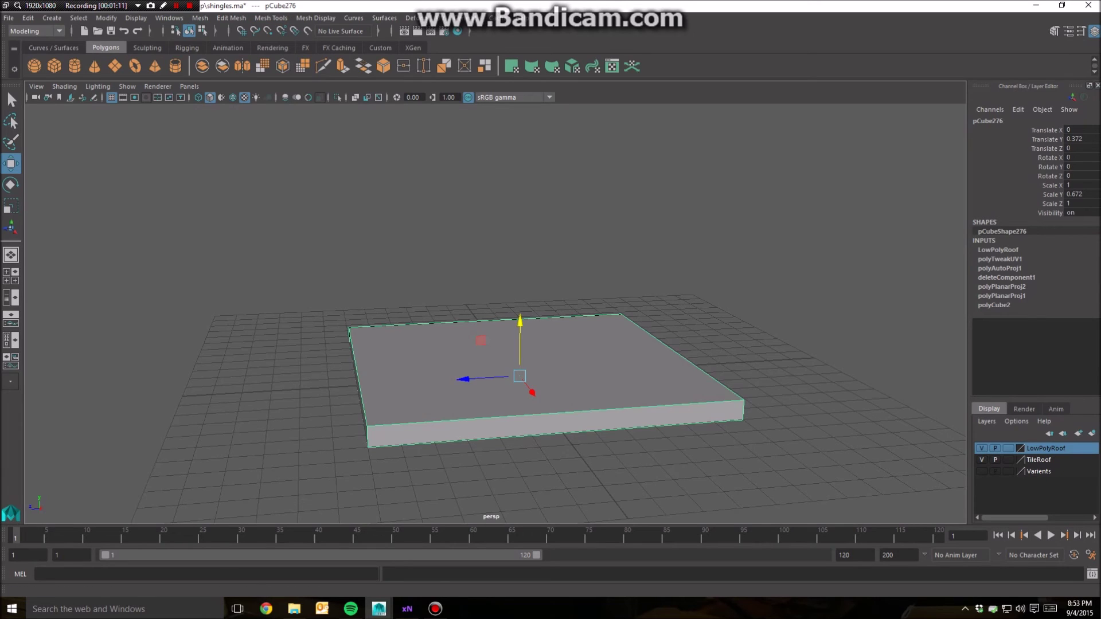
left_click(272, 47)
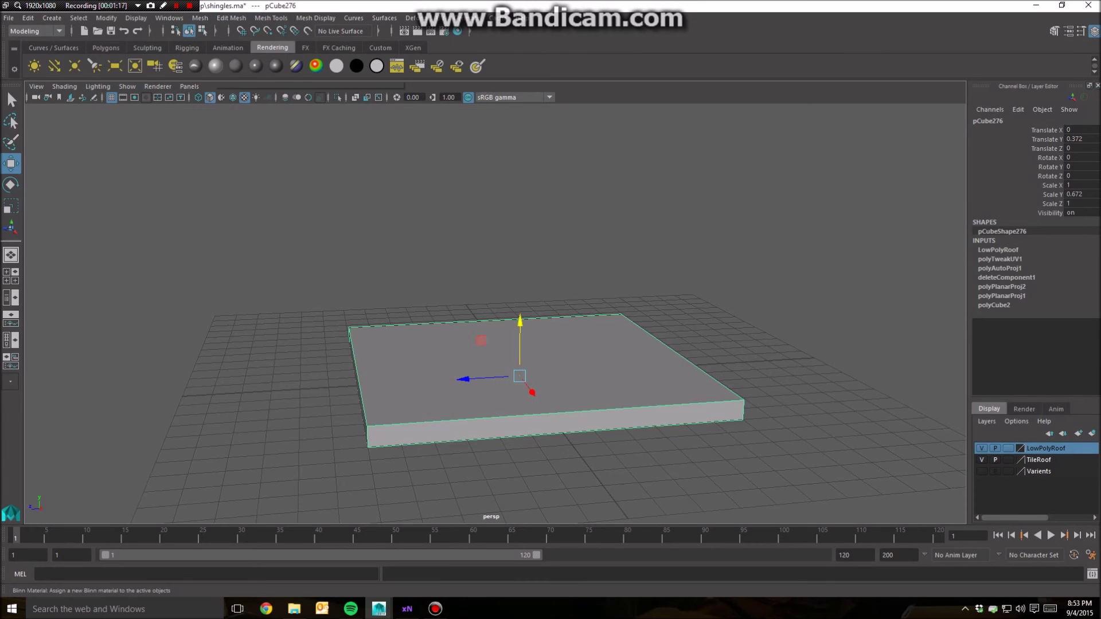
left_click(215, 67)
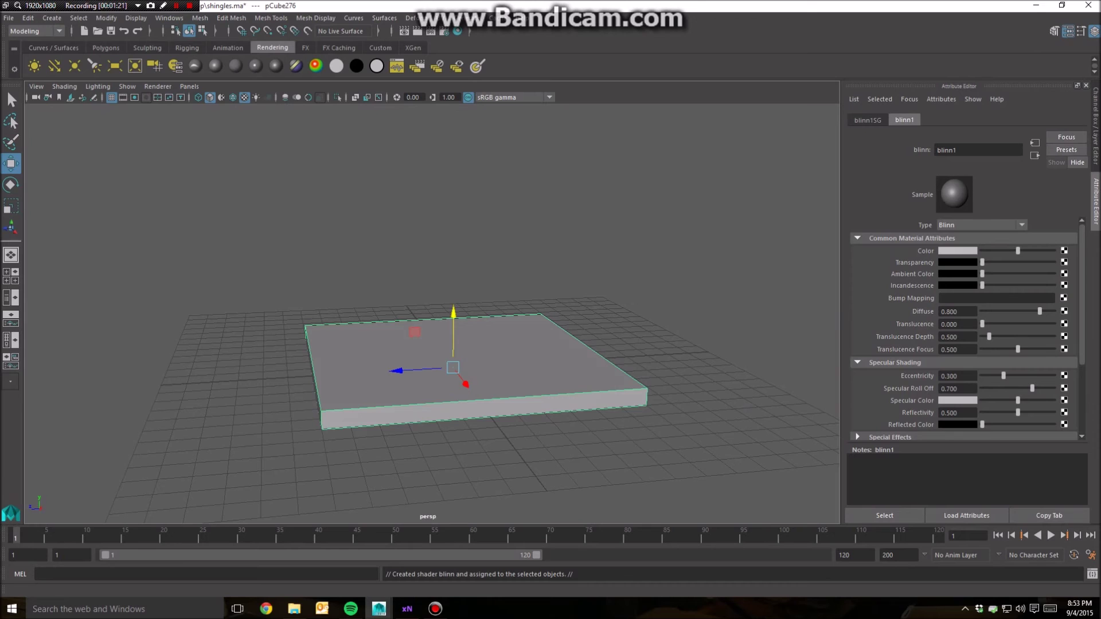
Darken the Blinn color slightly and add a File texture as its bump map, used as Tangent Space Normals
left_click_drag(1018, 251, 1015, 251)
left_click(1064, 298)
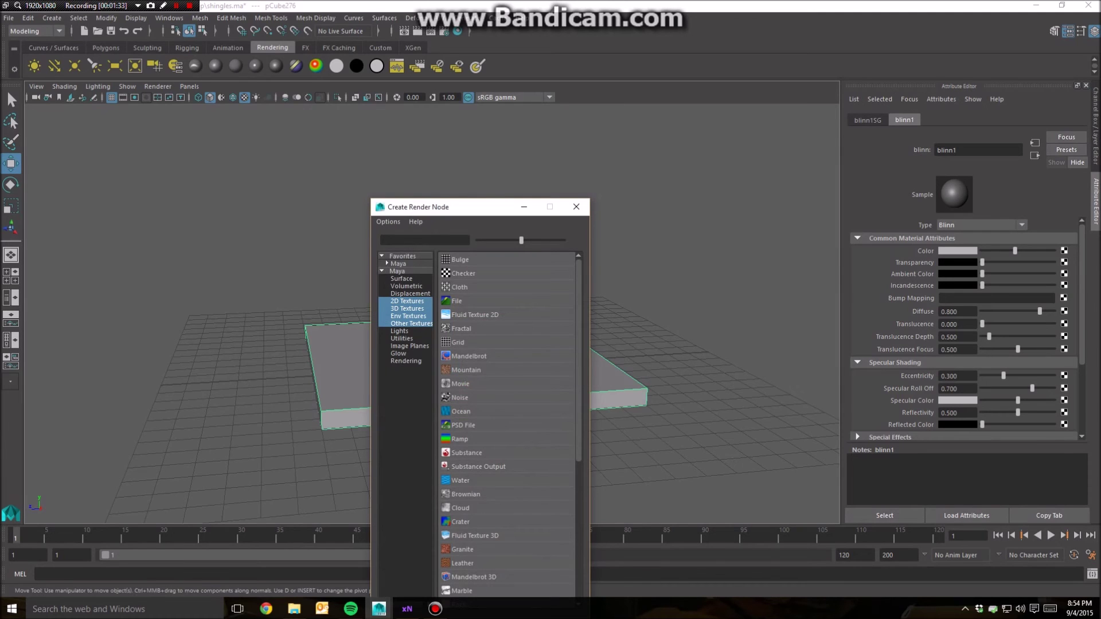
left_click(456, 300)
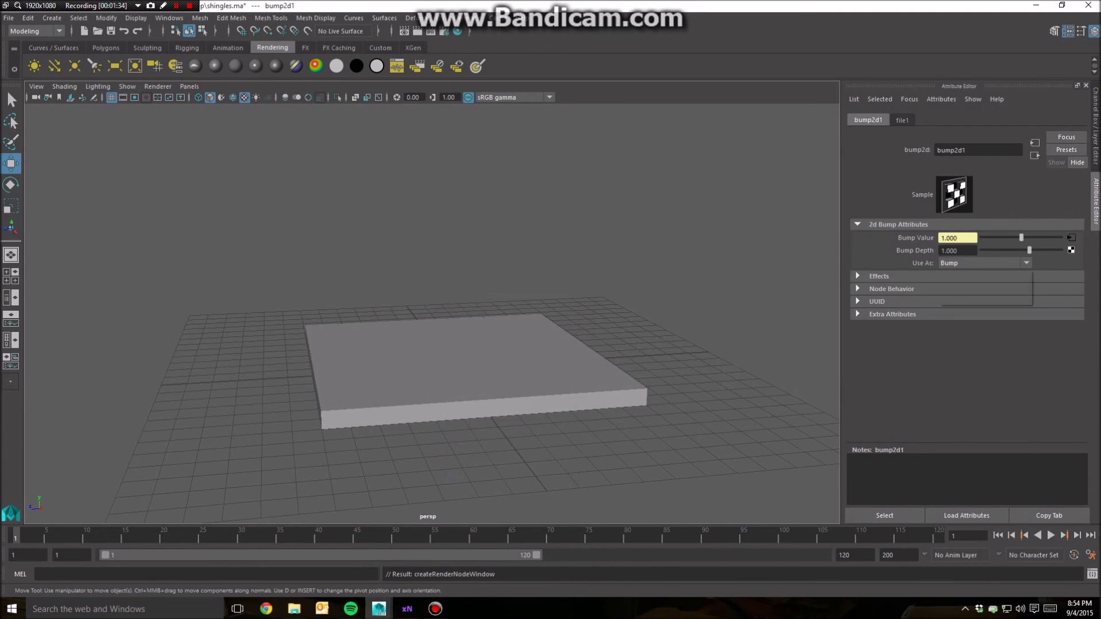
left_click(983, 263)
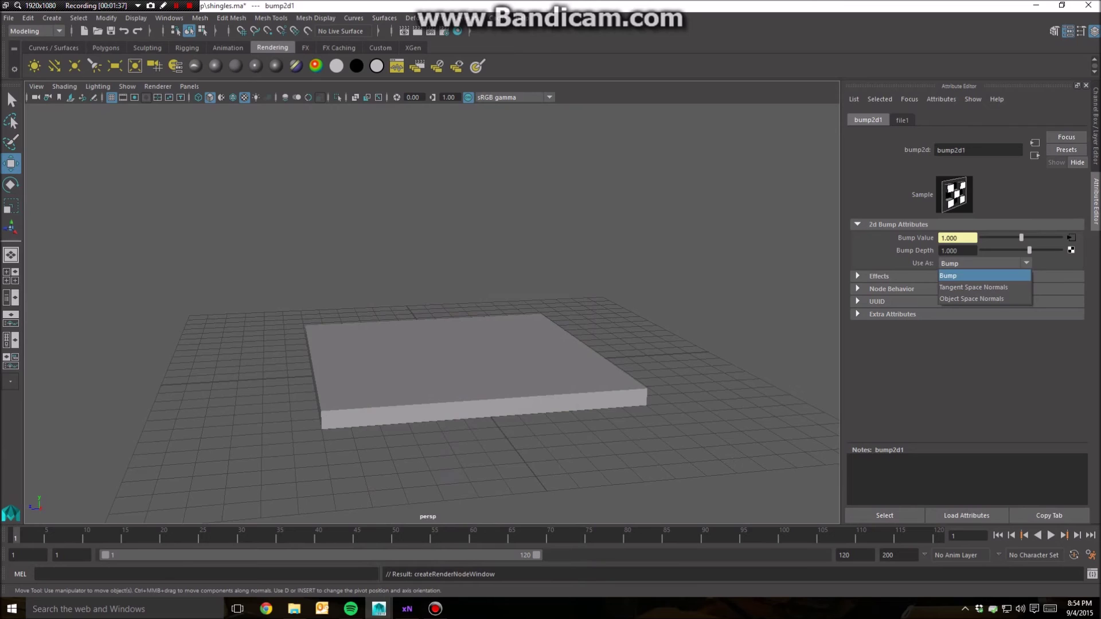
left_click(983, 276)
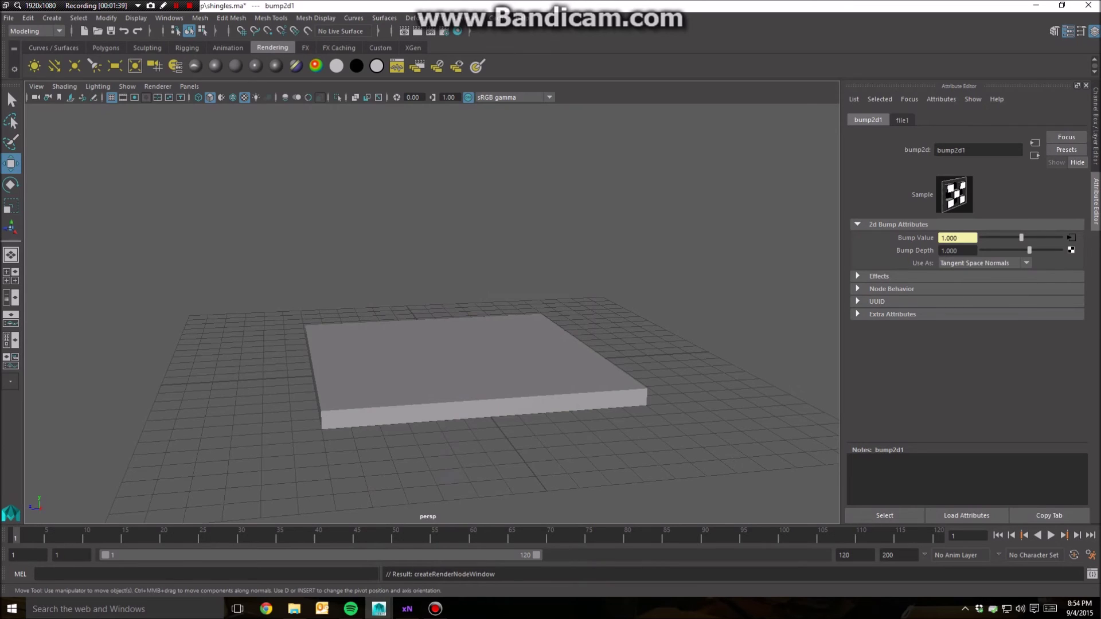
Load Roof_normals.png from the Desktop as the bump map's file texture
left_click(1071, 238)
left_click(1066, 278)
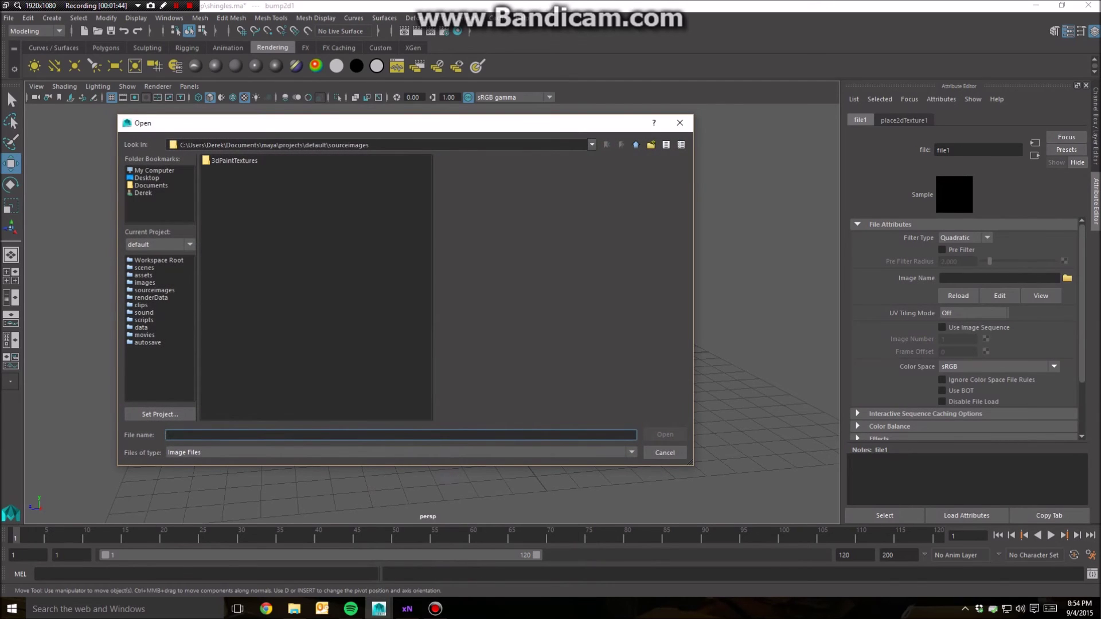
left_click(147, 177)
left_click(239, 179)
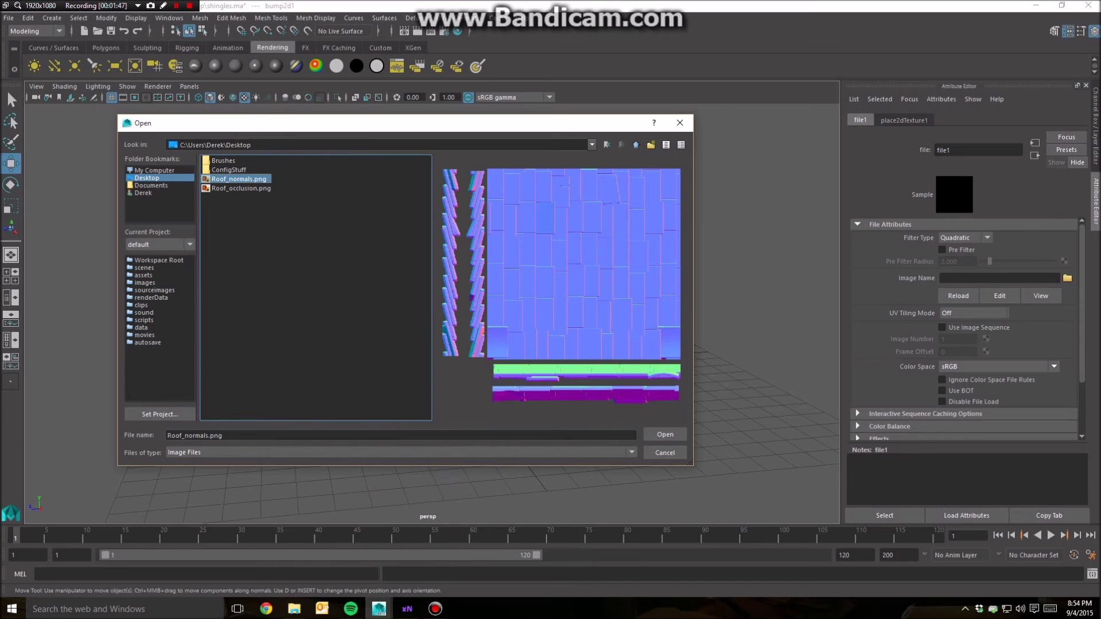
left_click(665, 434)
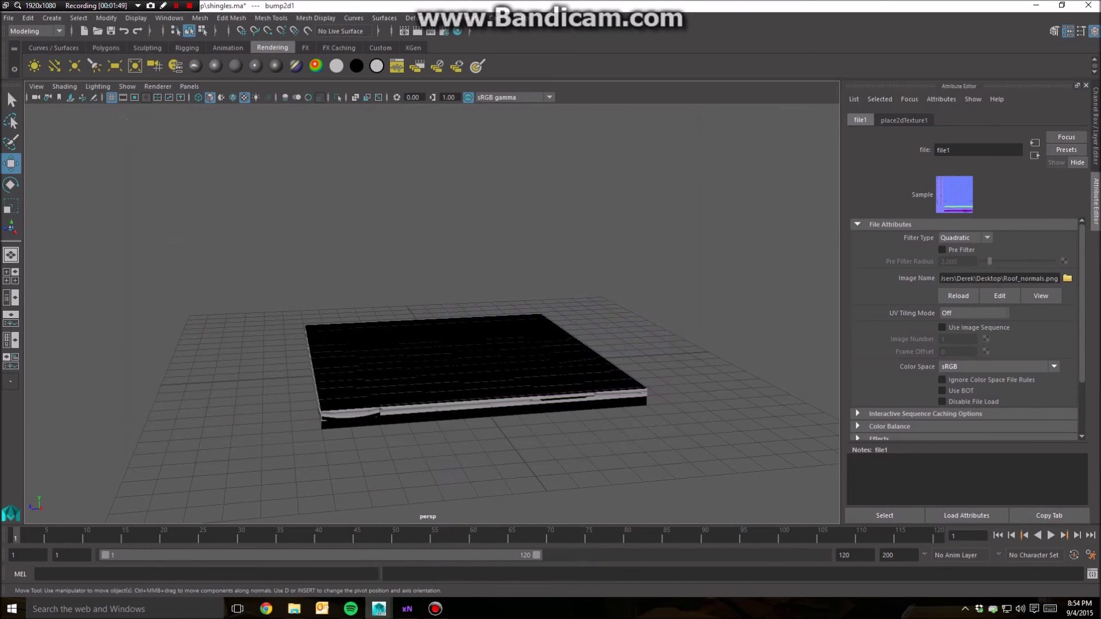
Examine the normal-mapped shingles on the low-poly roof from above and from several angles
left_click_drag(516, 321, 679, 395, "alt")
scroll(573, 367, "up", 7)
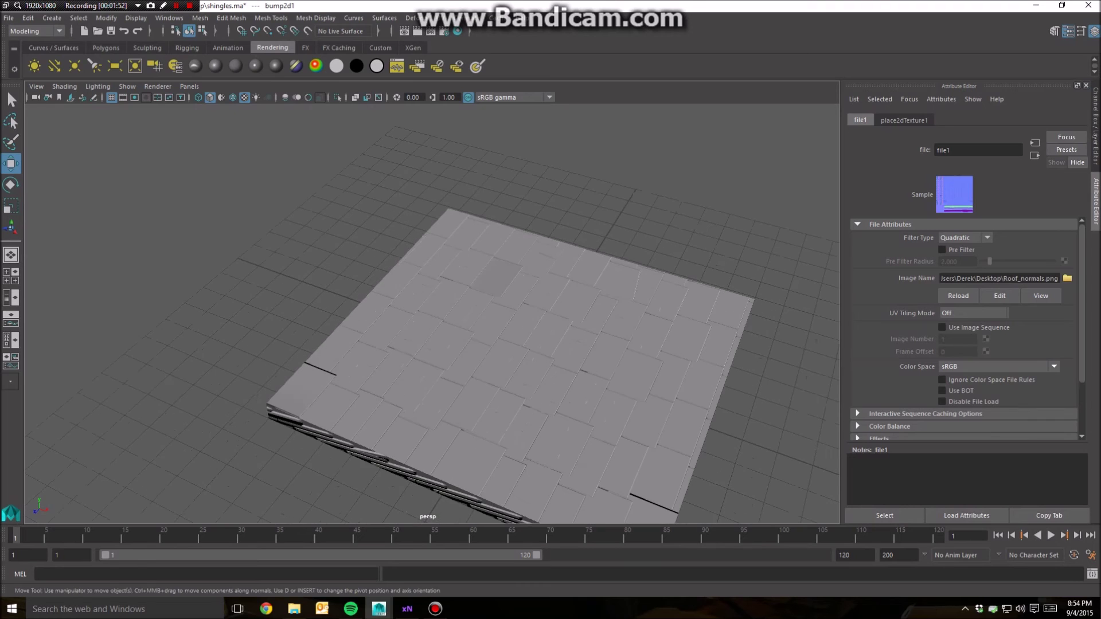
left_click_drag(573, 367, 422, 418, "alt")
scroll(431, 367, "down", 4)
scroll(431, 367, "up", 1)
middle_click_drag(432, 367, 425, 261, "alt")
scroll(425, 261, "up", 1)
scroll(425, 261, "down", 1)
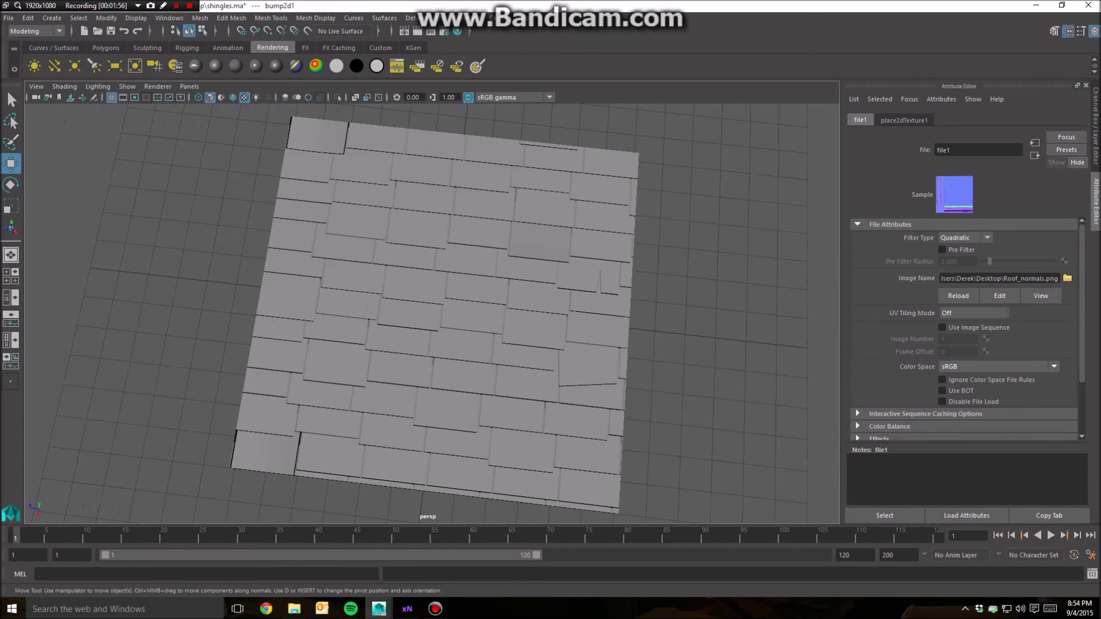
left_click_drag(424, 260, 473, 220, "alt")
Duplicate the low-poly roof cube and move the copy about 11 cm along X, against the original's edge
left_click(473, 229)
scroll(473, 229, "down", 2)
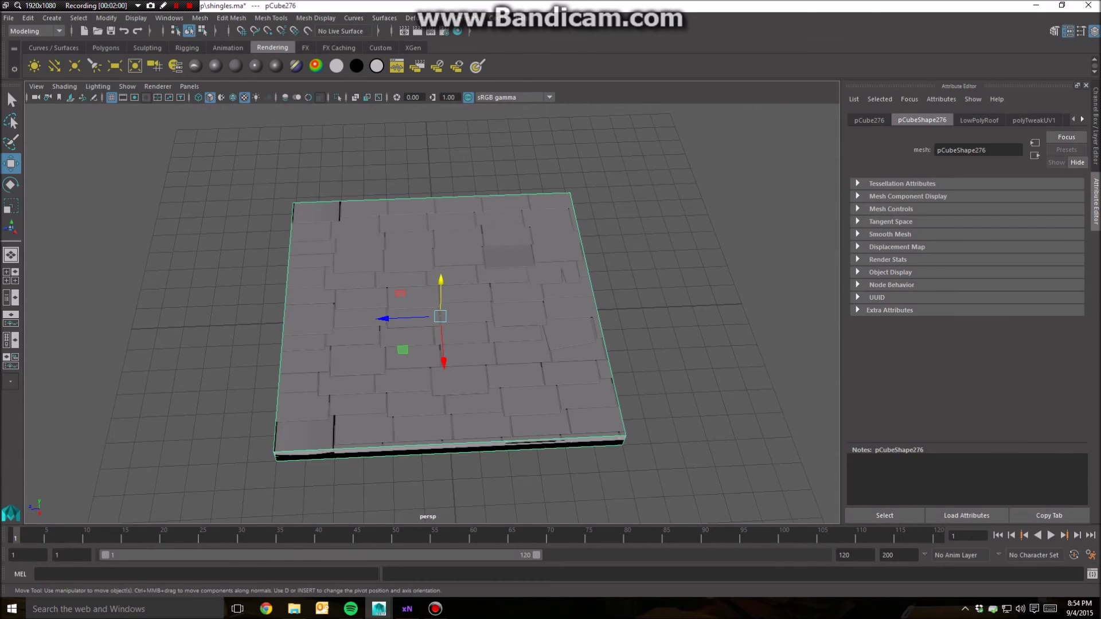
key("shift+d")
left_click_drag(436, 276, 533, 284, "alt")
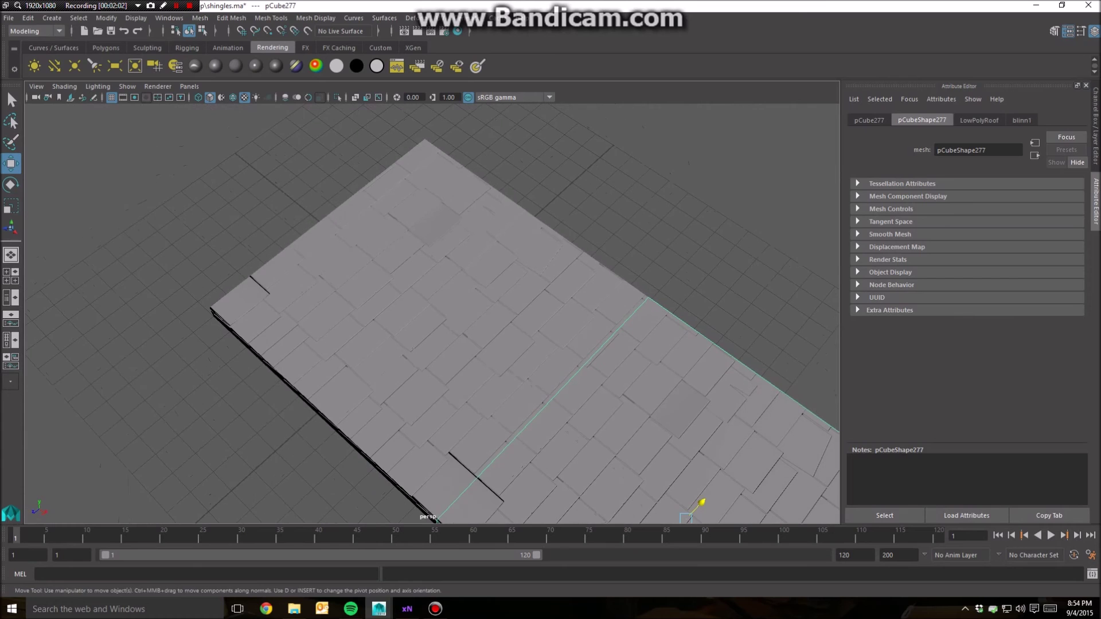
left_click(660, 200)
left_click_drag(659, 201, 622, 160, "alt")
left_click(516, 458)
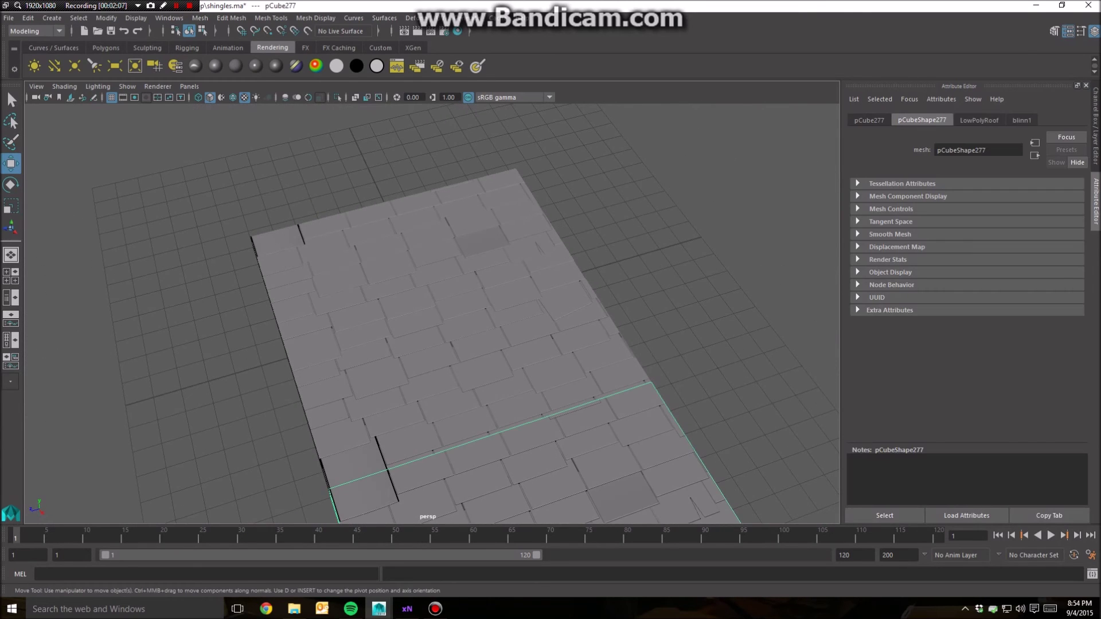
scroll(516, 447, "up", 3)
middle_click_drag(515, 447, 488, 221, "alt")
left_click_drag(647, 517, 624, 477)
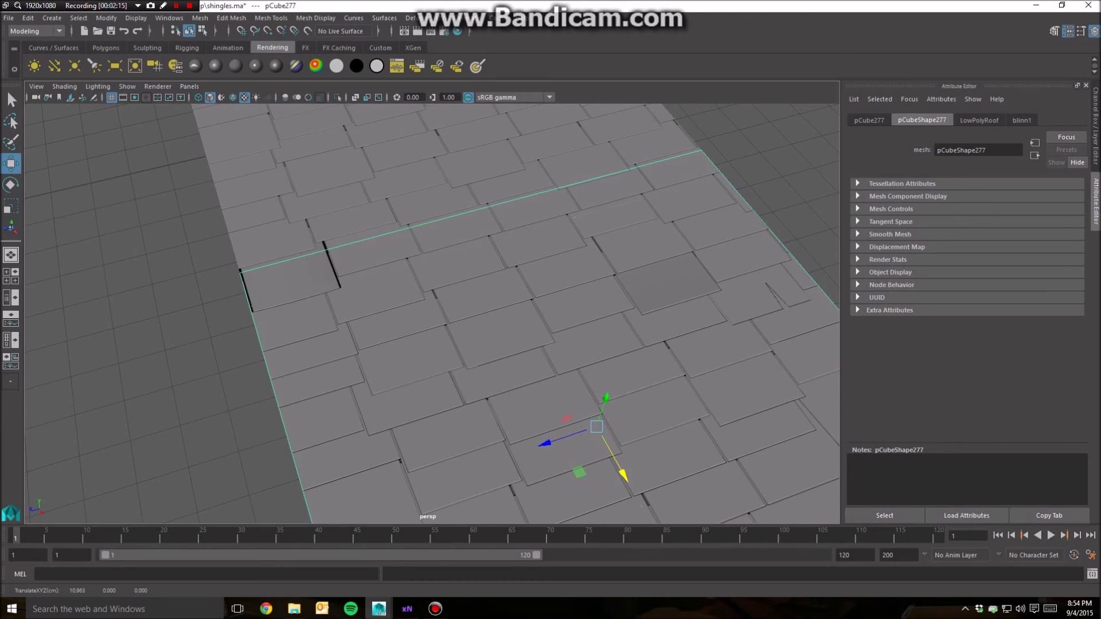
Nudge the duplicate roof cube slightly along X to line up the seam, checking the shingle pattern along the side edge
middle_click_drag(573, 401, 625, 438, "alt")
scroll(625, 438, "down", 5)
left_click_drag(516, 373, 706, 262, "alt")
scroll(432, 313, "up", 6)
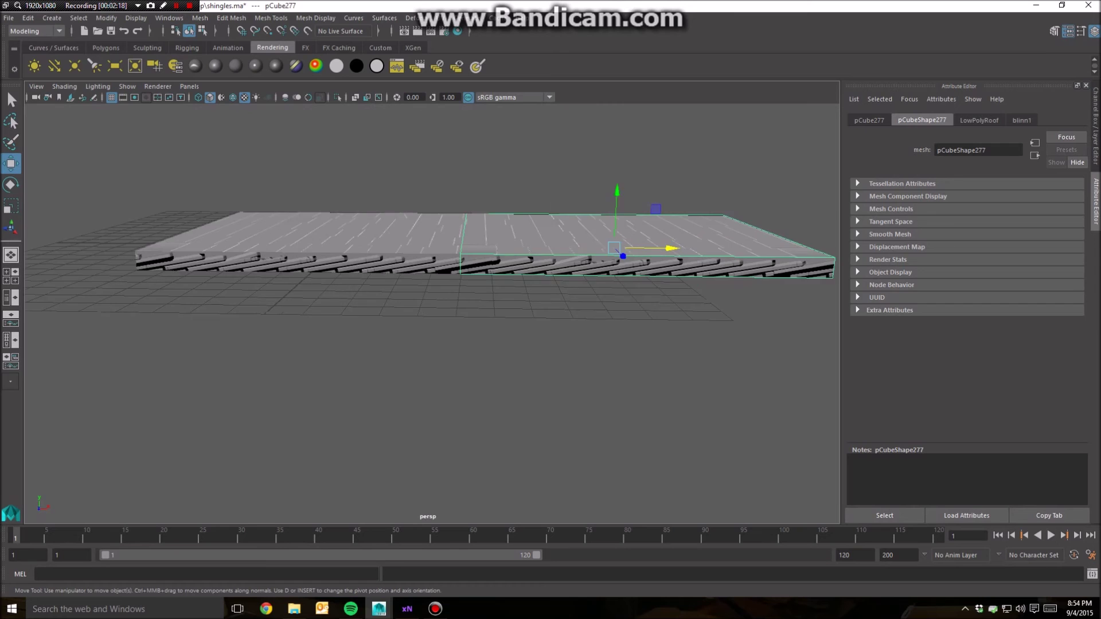
middle_click_drag(493, 287, 432, 354, "alt")
scroll(432, 314, "up", 2)
scroll(467, 275, "up", 1)
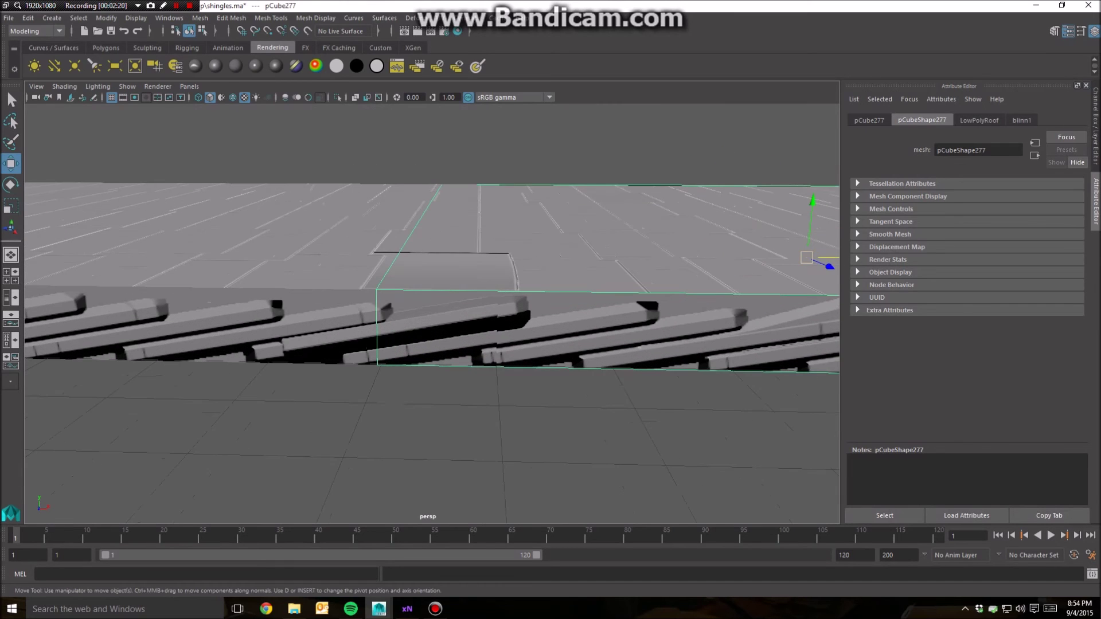
middle_click_drag(493, 310, 281, 307, "alt")
scroll(431, 314, "up", 2)
left_click_drag(786, 247, 782, 246)
middle_click_drag(408, 353, 751, 358, "alt")
scroll(751, 357, "up", 3)
middle_click_drag(559, 338, 437, 325, "alt")
scroll(437, 324, "down", 6)
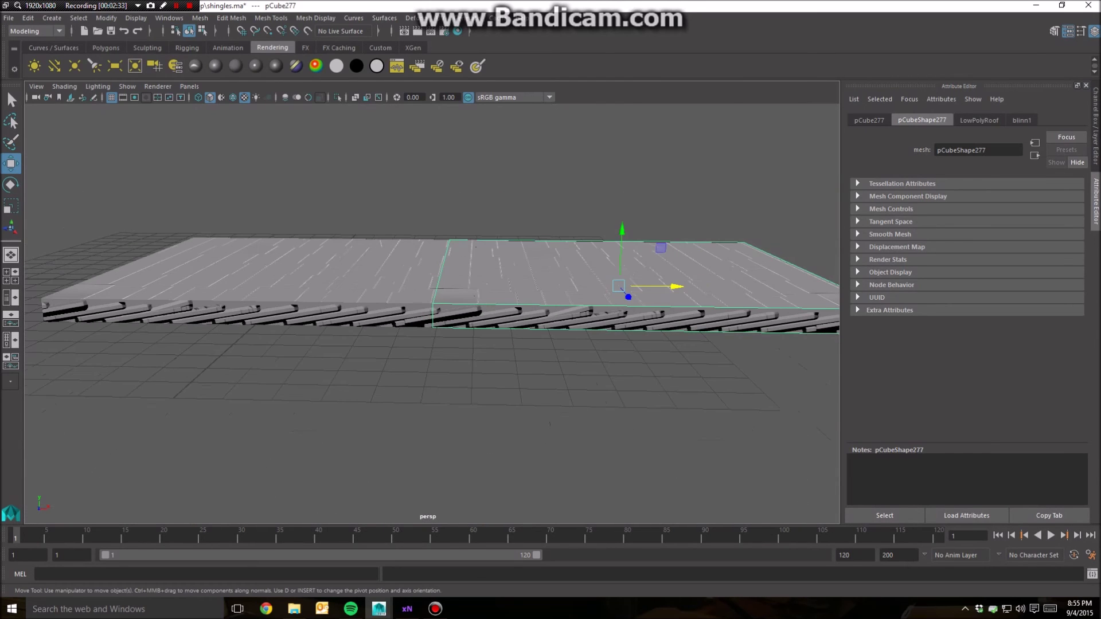
Examine the seam between the two roof cubes along the side edge, from underneath and from above
left_click_drag(430, 344, 490, 352, "alt")
scroll(430, 258, "up", 3)
scroll(430, 344, "up", 4)
scroll(459, 287, "up", 2)
scroll(430, 276, "up", 3)
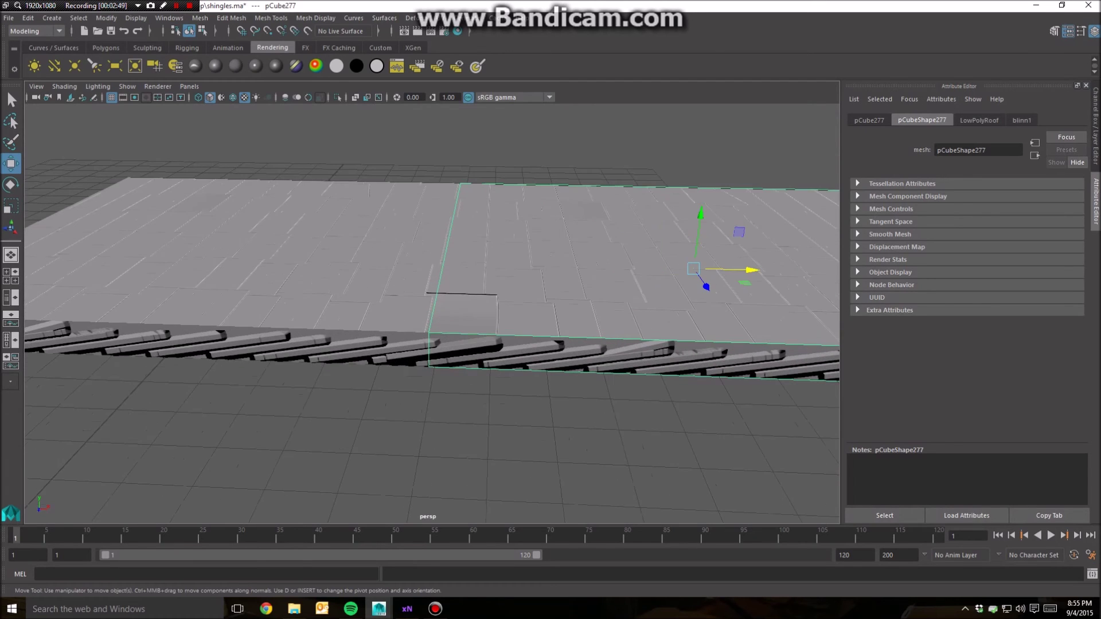
left_click_drag(458, 343, 456, 258, "alt")
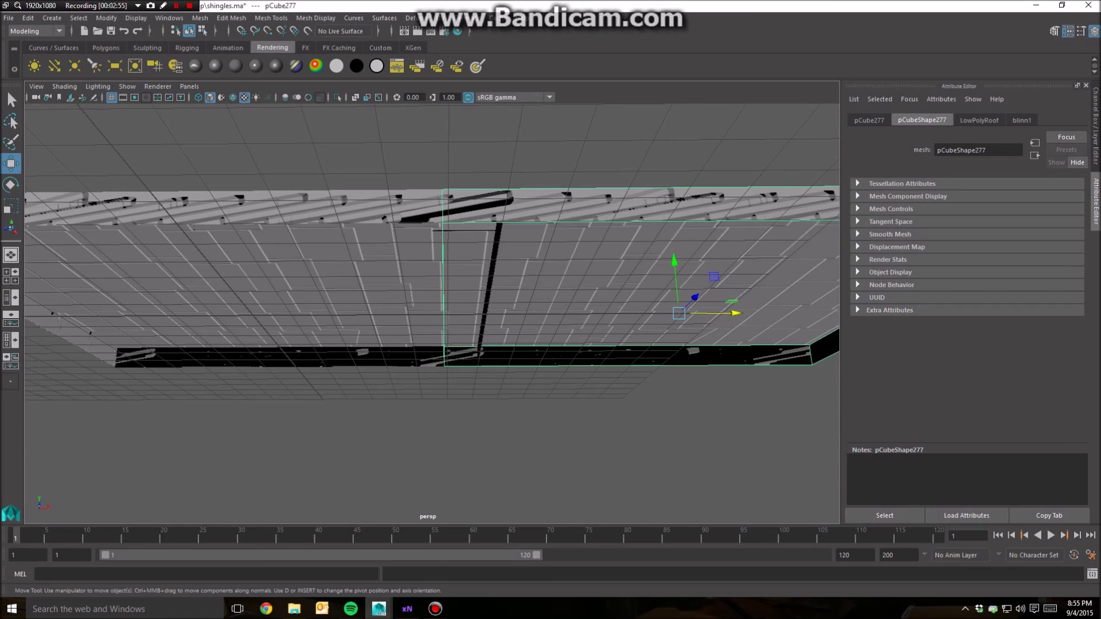
left_click_drag(456, 258, 401, 349, "alt")
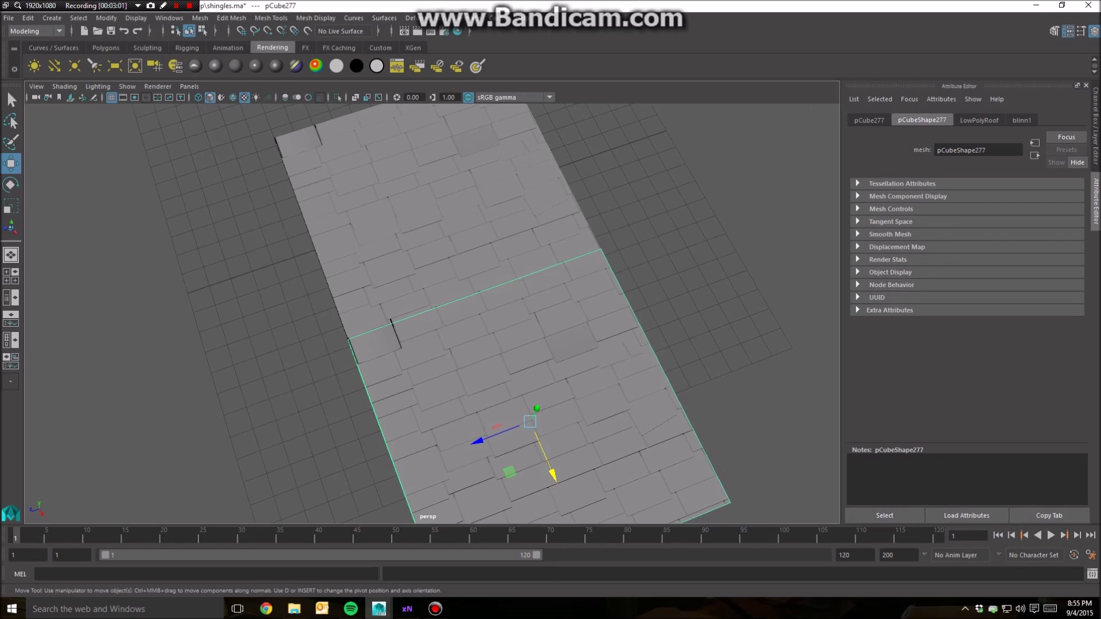
left_click_drag(547, 462, 637, 350)
left_click(711, 402)
mouse_move(711, 401)
left_mouse_down("alt")
mouse_move(755, 494)
mouse_move(545, 436)
mouse_move(459, 428)
mouse_move(459, 453)
mouse_move(276, 407)
mouse_move(344, 470)
mouse_move(413, 436)
mouse_move(416, 402)
left_mouse_up("alt")
scroll(344, 470, "down", 8)
scroll(412, 435, "up", 8)
left_click(550, 301)
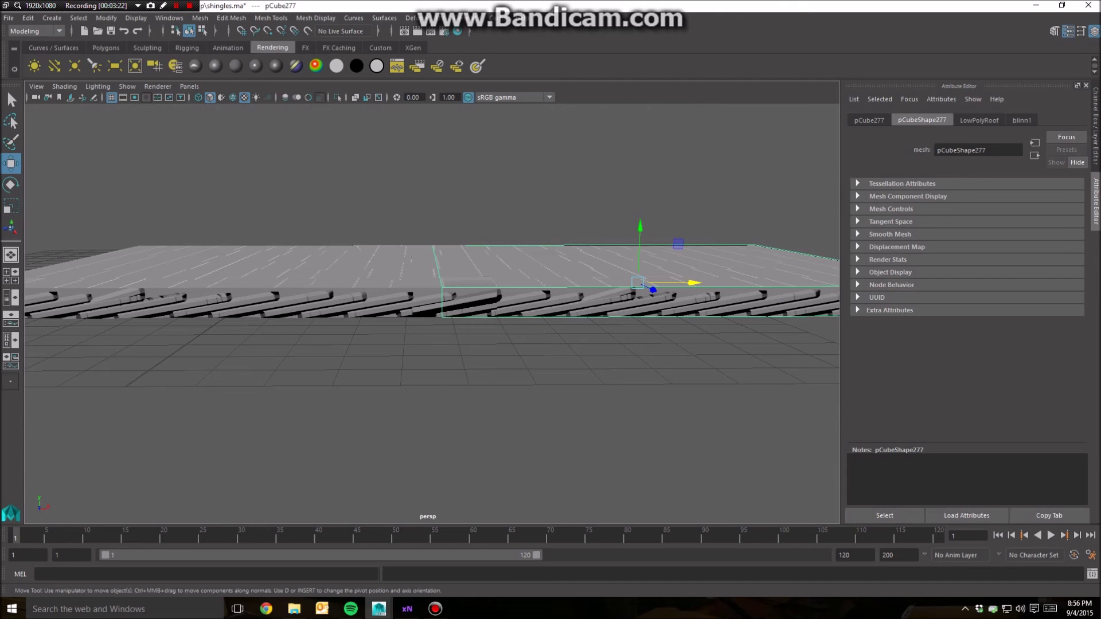
left_click_drag(550, 301, 539, 327, "alt")
scroll(430, 270, "up", 3)
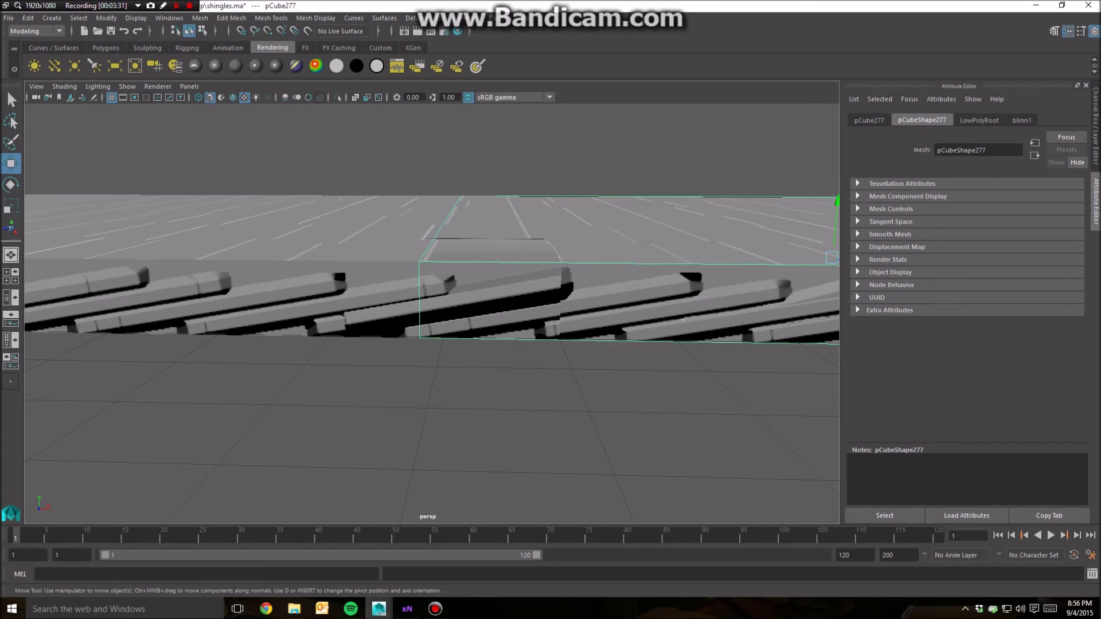
Compare the shingle pattern on both sides of the seam, selecting the original and the duplicate roof cube in turn
scroll(432, 314, "down", 3)
scroll(431, 313, "down", 8)
left_click(432, 390)
left_click_drag(432, 390, 441, 433, "alt")
left_click(384, 287)
left_click(499, 296)
left_click(384, 287)
left_click(498, 296)
left_click(516, 402)
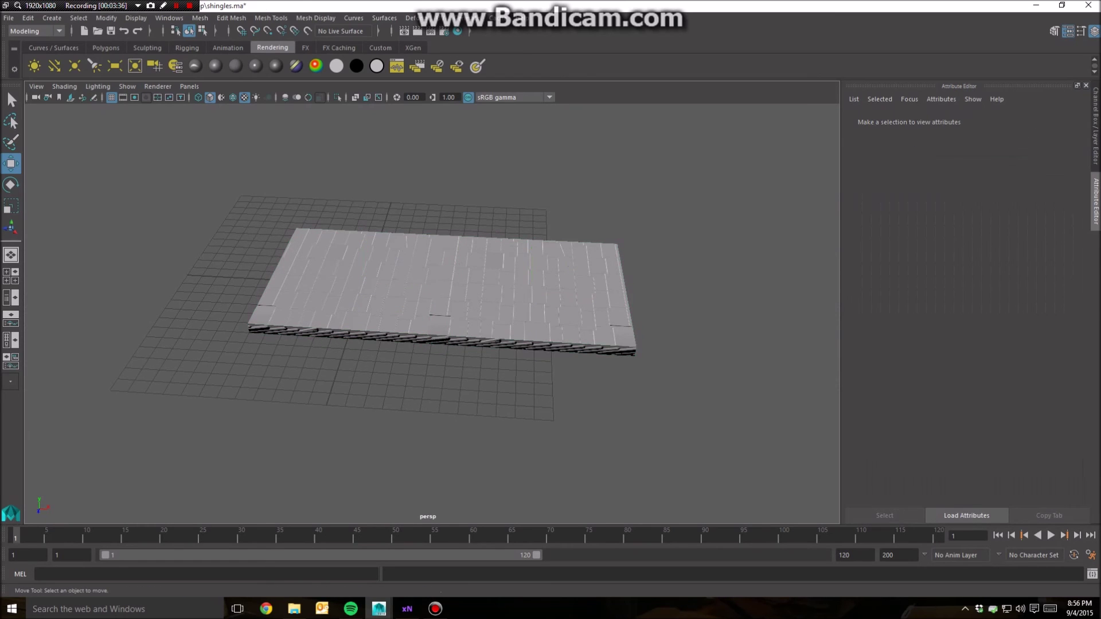
scroll(432, 313, "up", 4)
left_click(384, 280)
left_click(499, 290)
left_click_drag(499, 290, 553, 253, "alt")
scroll(432, 313, "up", 4)
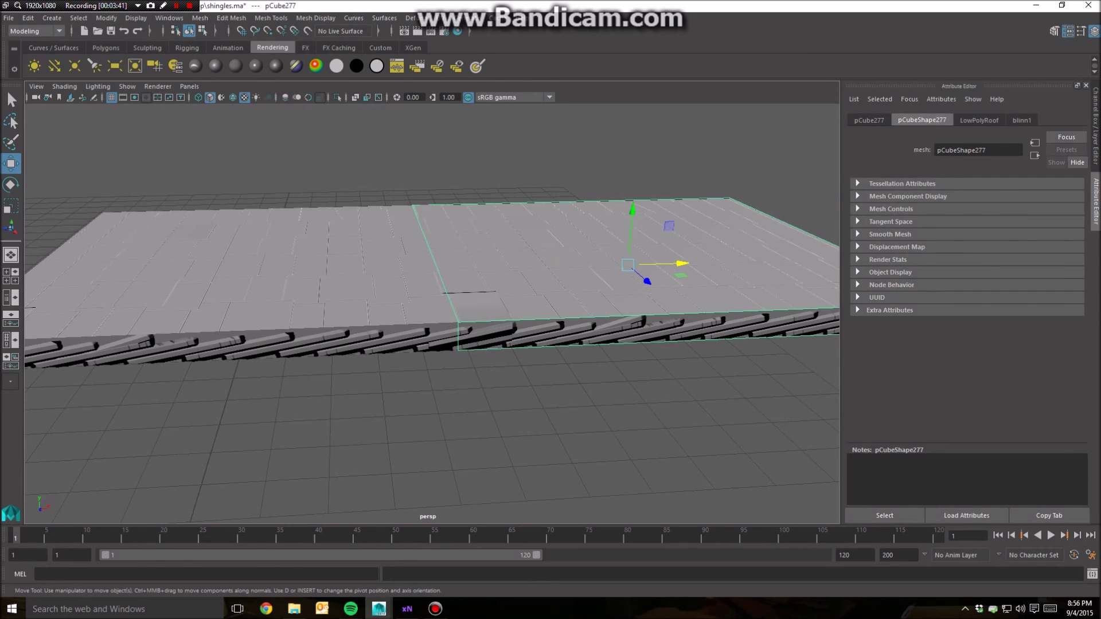
scroll(431, 313, "up", 3)
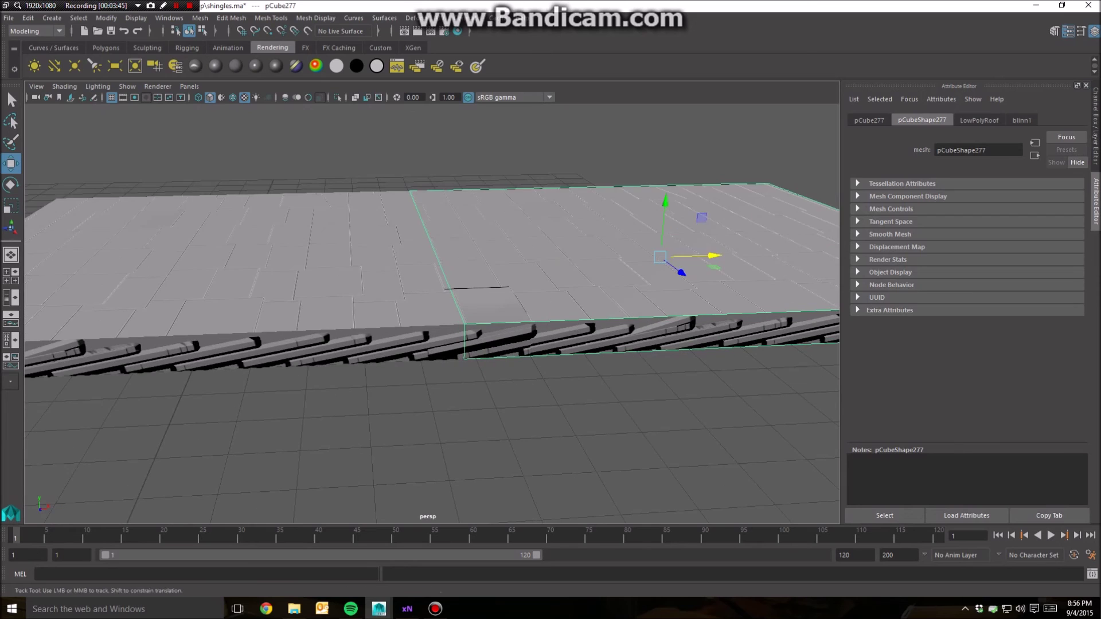
middle_click_drag(516, 275, 457, 285, "alt")
left_click(488, 418)
scroll(431, 313, "down", 5)
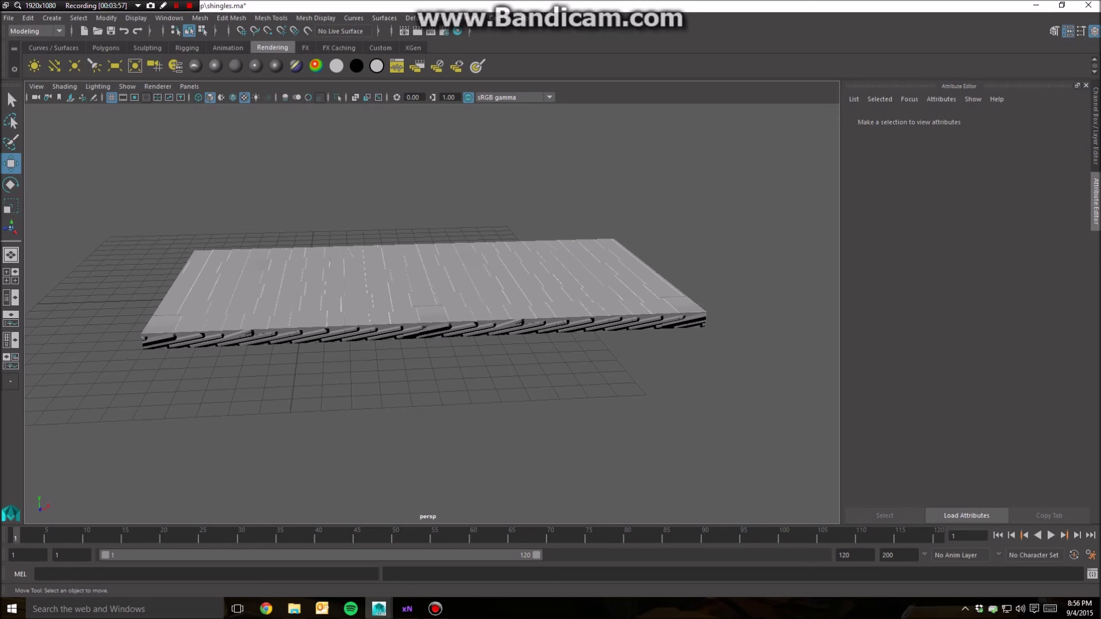
Examine the shingle surface where the two roof cubes overlap, close up from above and from several low angles
left_click_drag(424, 327, 435, 358, "alt")
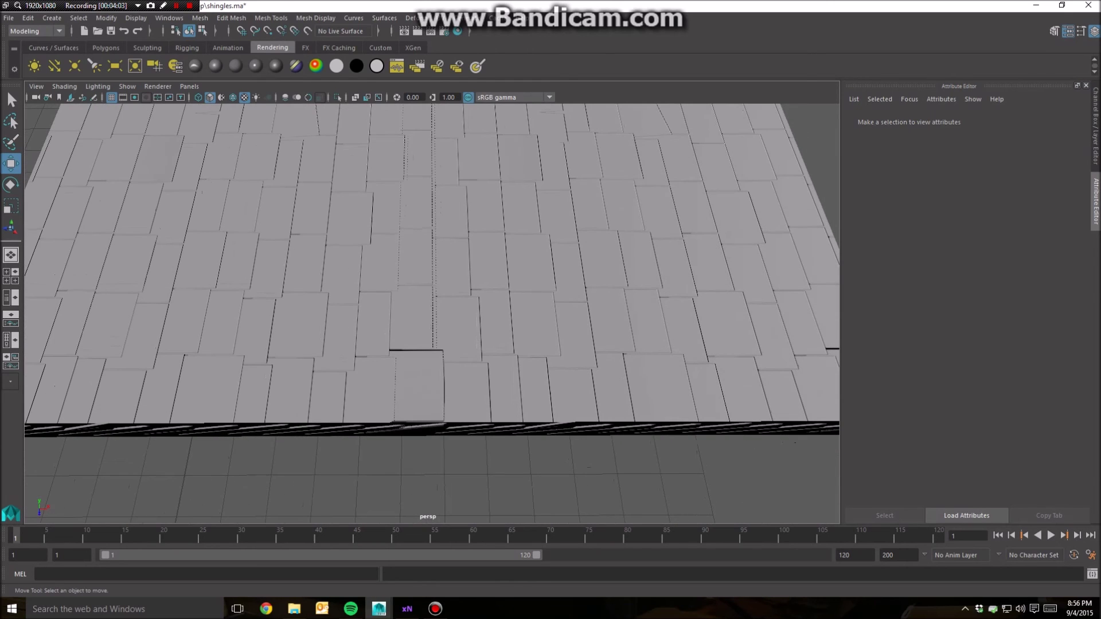
left_click(436, 358)
scroll(435, 358, "up", 3)
scroll(432, 301, "down", 2)
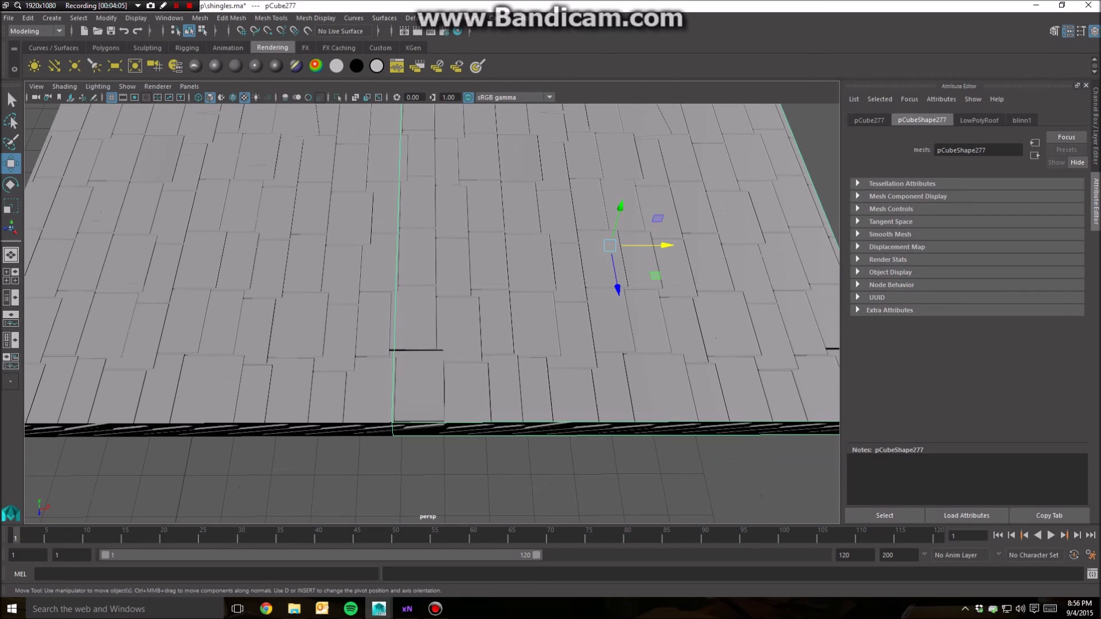
scroll(432, 301, "down", 3)
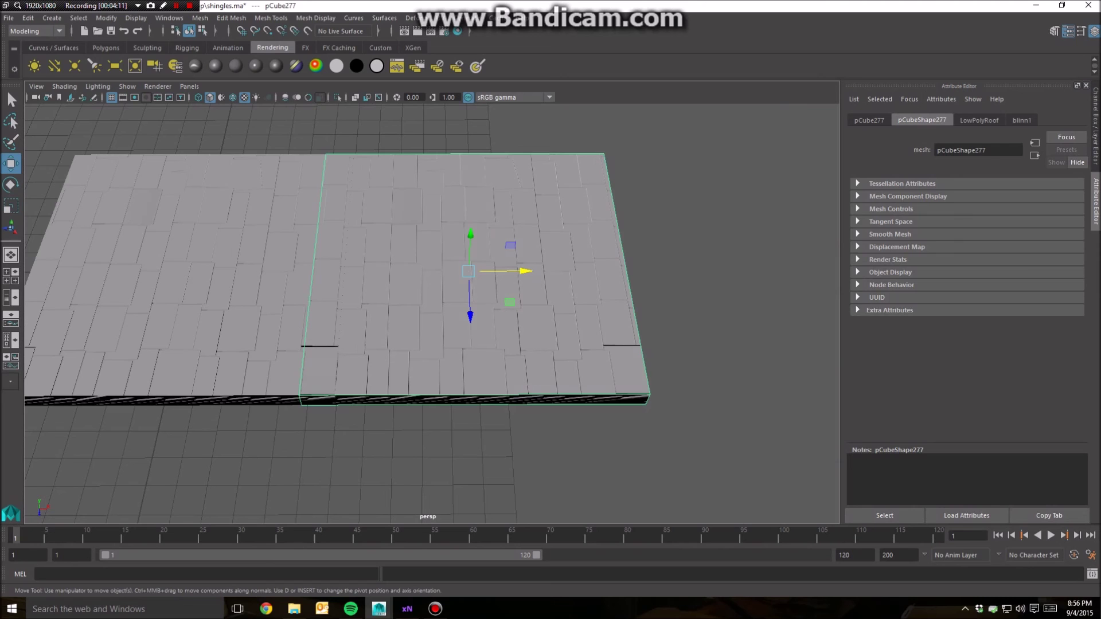
left_click_drag(432, 314, 410, 246, "alt")
middle_click_drag(409, 247, 538, 248, "alt")
scroll(432, 314, "up", 3)
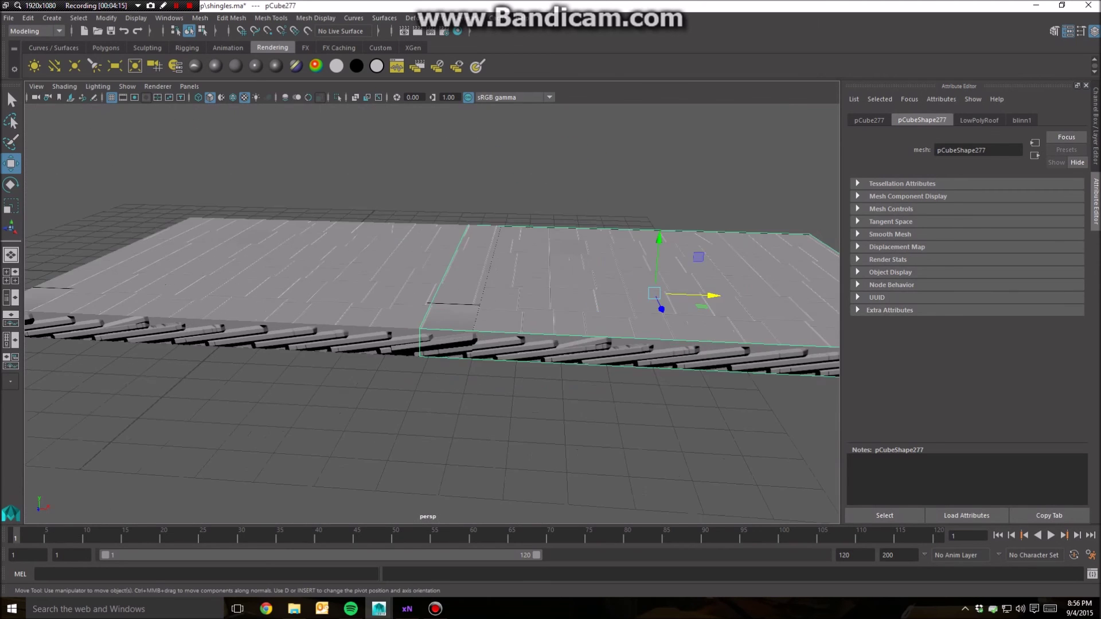
scroll(431, 314, "down", 2)
left_click_drag(431, 314, 497, 298, "alt")
left_click(497, 172)
middle_click_drag(498, 298, 498, 303, "alt")
left_click_drag(432, 314, 321, 413, "alt")
scroll(431, 313, "down", 10)
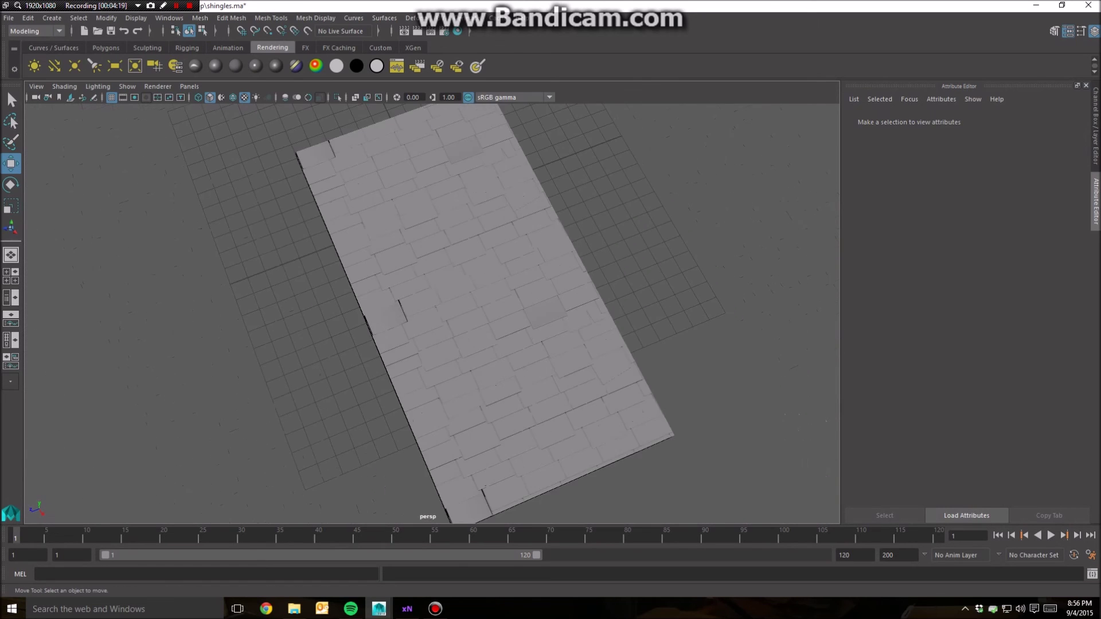
scroll(431, 314, "up", 10)
scroll(432, 314, "down", 1)
left_click_drag(432, 314, 622, 295, "alt")
scroll(454, 313, "up", 3)
middle_click_drag(455, 313, 408, 370, "alt")
scroll(408, 370, "up", 1)
left_click_drag(408, 370, 281, 301, "alt")
scroll(408, 344, "down", 3)
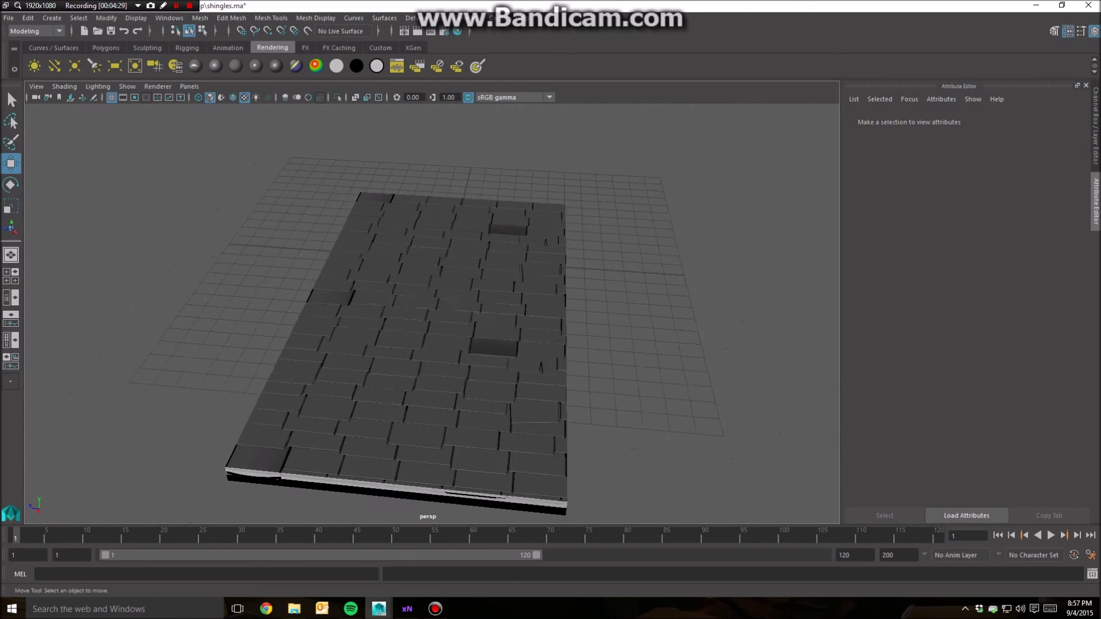
Duplicate both roof cubes and move the copies along Z against the originals' edge to form a two-by-two roof
left_click(424, 258)
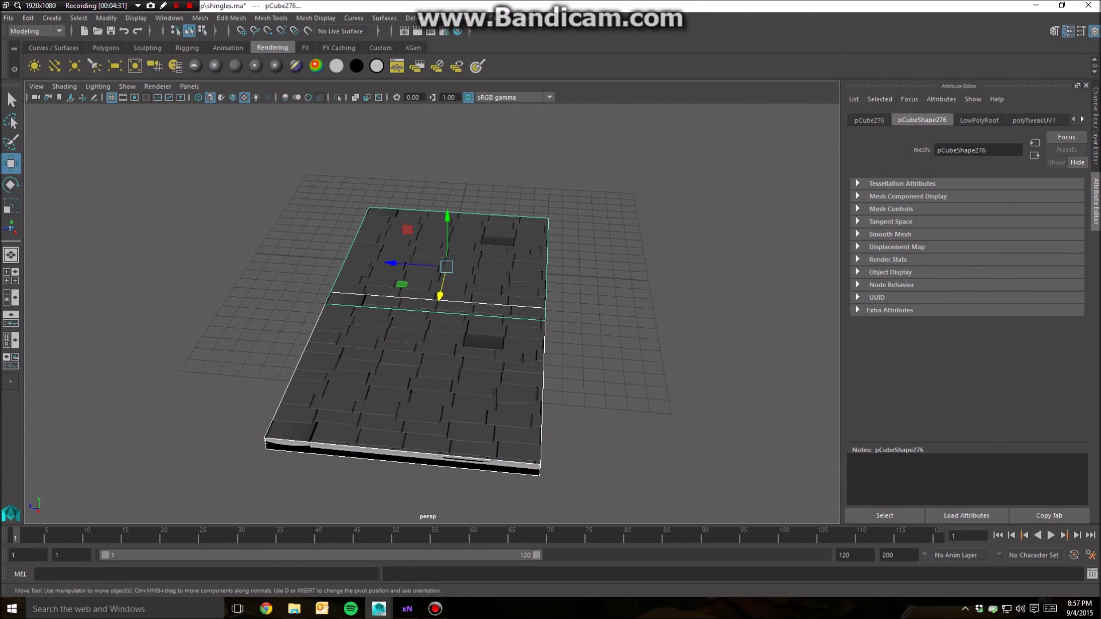
left_click_drag(401, 263, 287, 312)
left_click(172, 155)
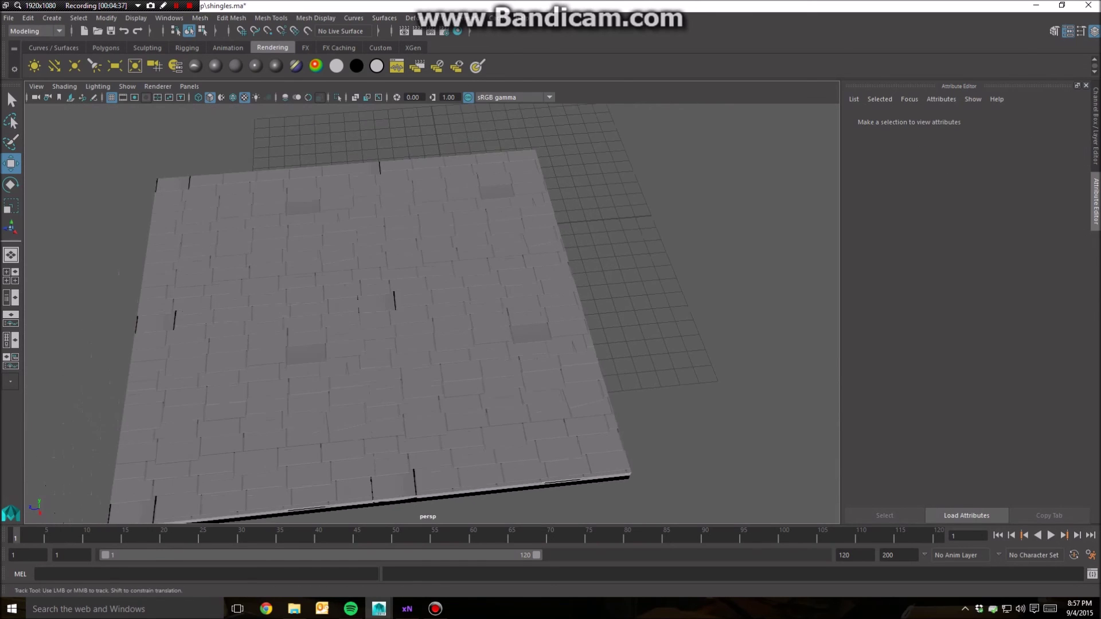
middle_click_drag(286, 312, 401, 298, "alt")
Snap the pivot of the two new copies to their inner edge and nudge them slightly along Z to line up the seam
left_click(367, 241)
left_click(376, 367, "shift")
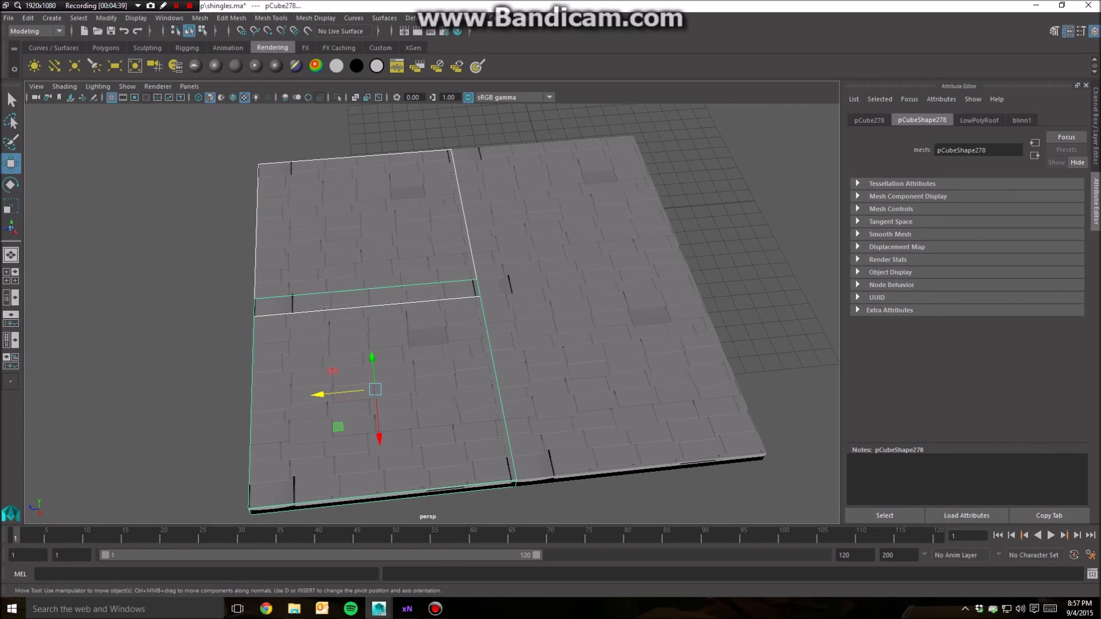
key("d")
key("v")
left_click_drag(319, 394, 488, 379)
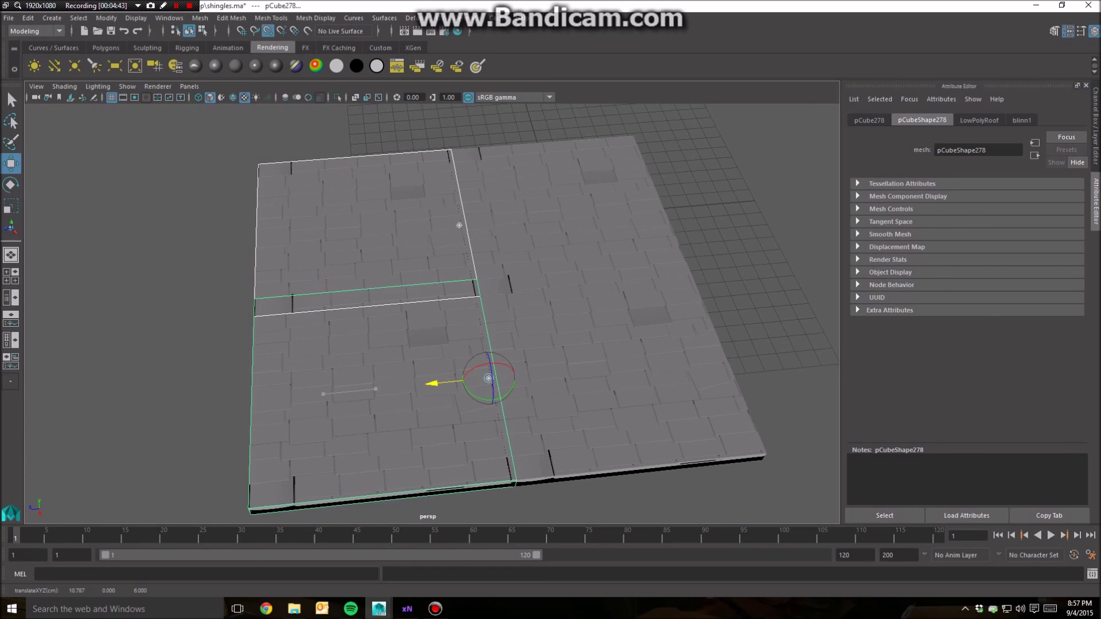
key("d")
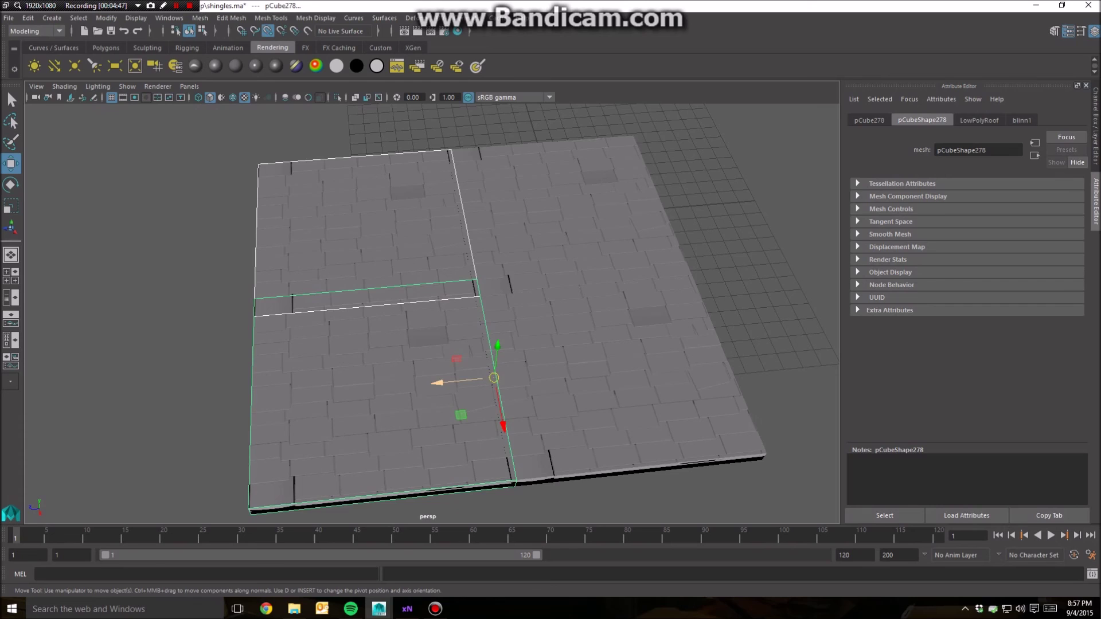
left_click_drag(459, 380, 453, 381)
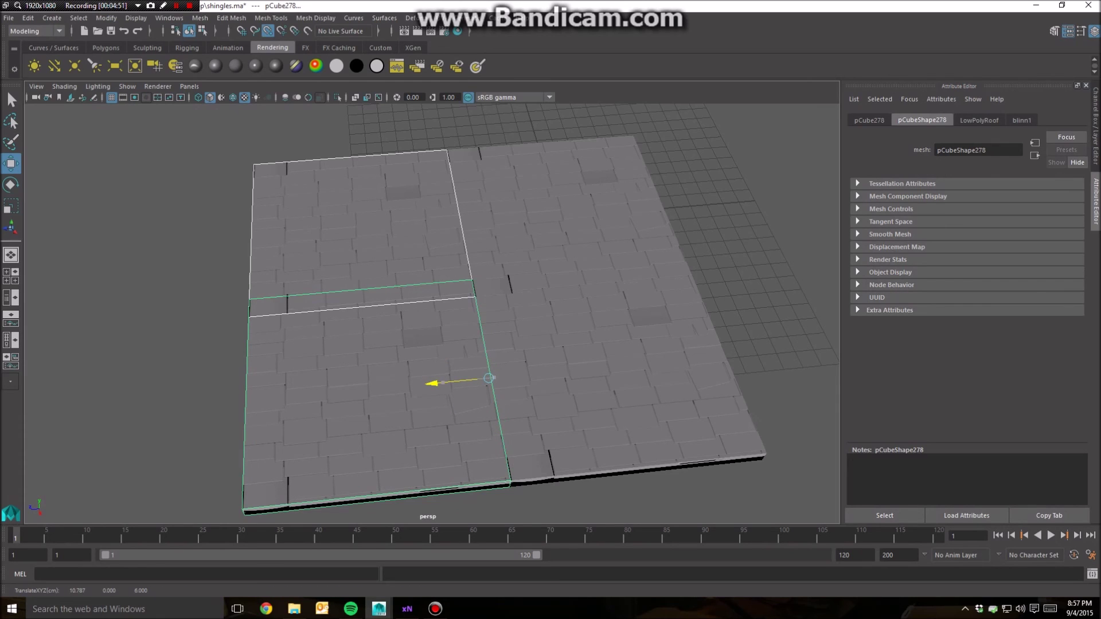
mouse_move(488, 378)
left_mouse_down()
mouse_move(717, 356)
mouse_move(489, 379)
left_mouse_up()
Examine the seam along the inner edge of the new copies up close, comparing the shingles on both sides
left_click(756, 239)
scroll(757, 239, "up", 1)
scroll(493, 321, "up", 2)
left_click_drag(493, 321, 458, 330, "alt")
middle_click_drag(459, 329, 434, 273, "alt")
left_click_drag(434, 272, 467, 263, "alt")
left_click(439, 350)
left_click(528, 350)
left_click(439, 350)
left_click(528, 350)
left_click(438, 349)
left_click(527, 349)
Examine the whole two-by-two shingle roof from a distance, from above, at low angles and edge-on
left_click(132, 290)
left_click_drag(131, 290, 149, 315, "alt")
middle_click_drag(149, 315, 41, 254, "alt")
mouse_move(41, 254)
right_mouse_down("alt")
mouse_move(115, 258)
mouse_move(40, 253)
right_mouse_up("alt")
left_click_drag(41, 252, 54, 261, "alt")
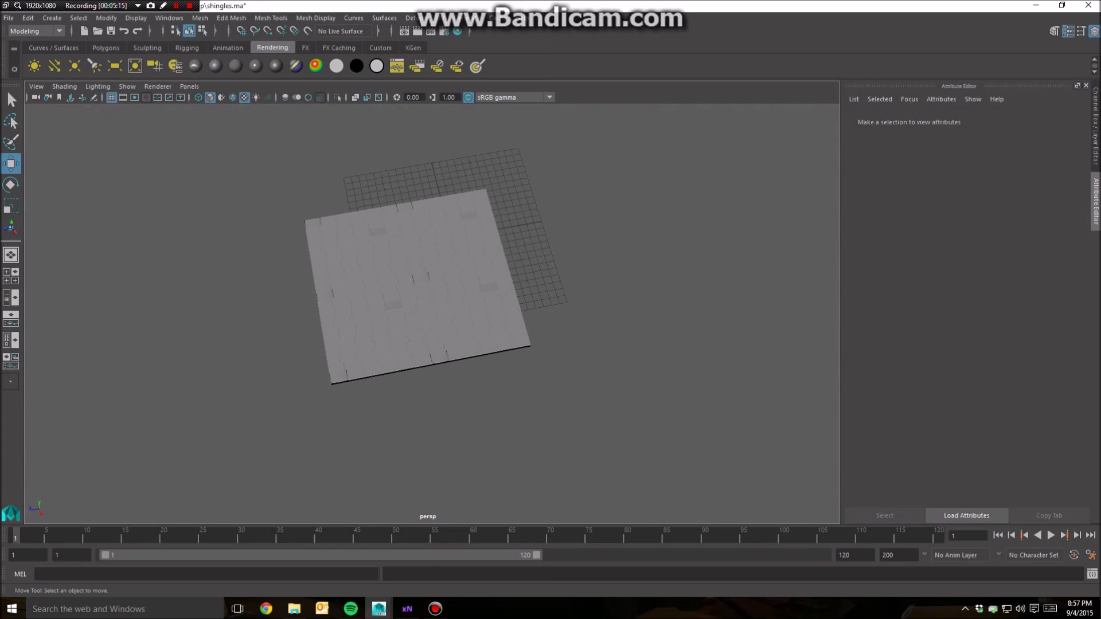
left_click_drag(402, 321, 465, 258, "alt")
middle_click_drag(367, 286, 502, 283, "alt")
right_click_drag(401, 287, 544, 292, "alt")
middle_click_drag(544, 293, 230, 298, "alt")
right_click_drag(402, 298, 286, 298, "alt")
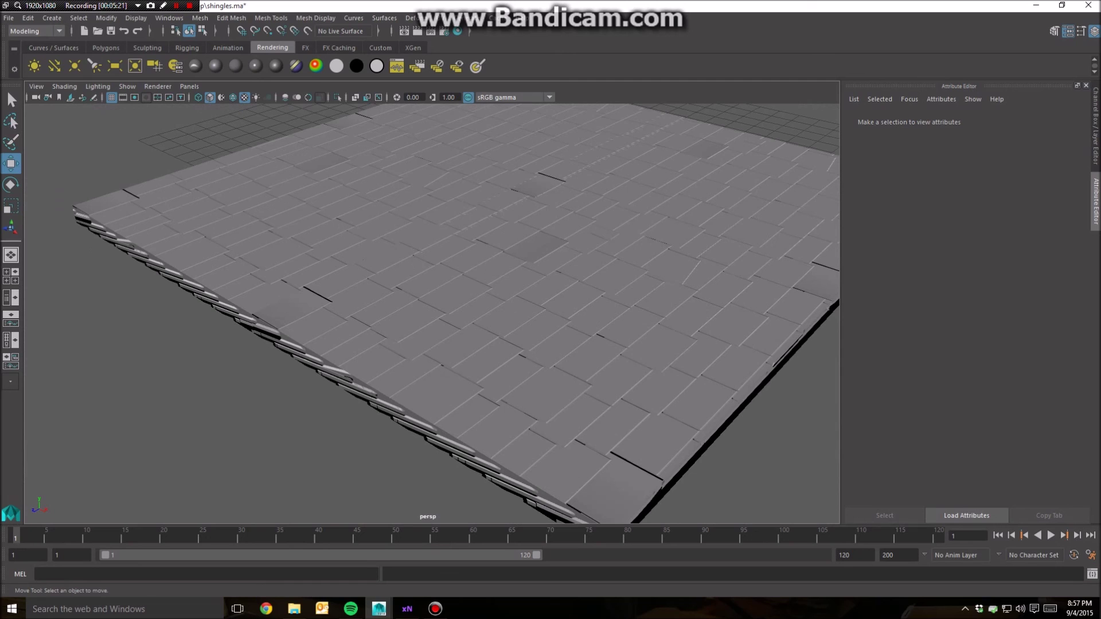
scroll(432, 314, "down", 4)
middle_click_drag(432, 314, 380, 353, "alt")
left_click_drag(380, 353, 329, 388, "alt")
middle_click_drag(329, 389, 352, 374, "alt")
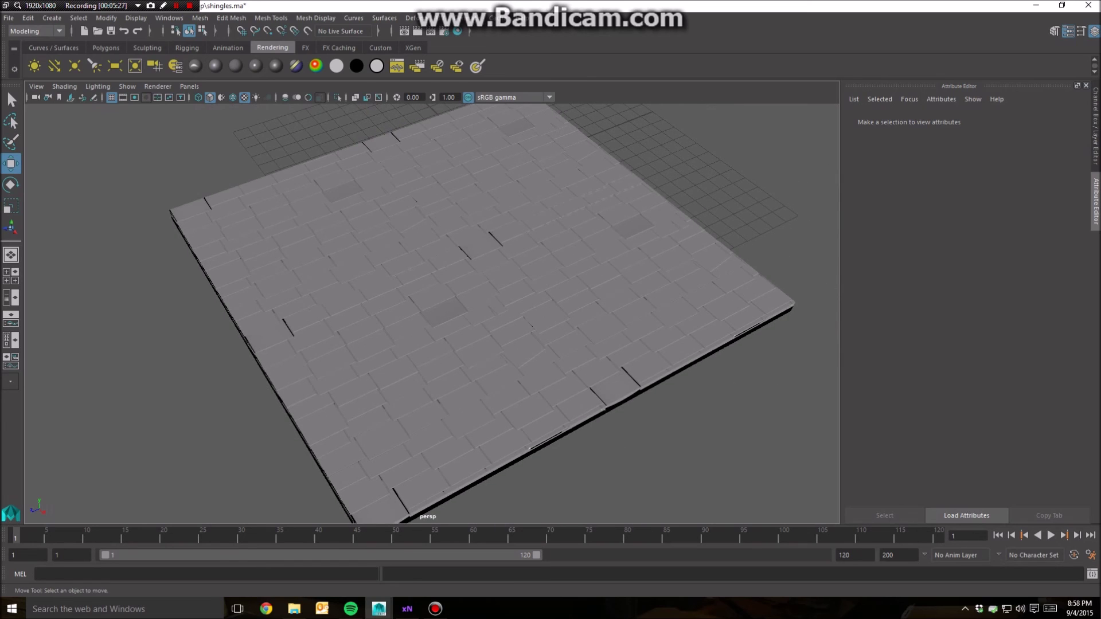
left_click_drag(351, 374, 424, 309, "alt")
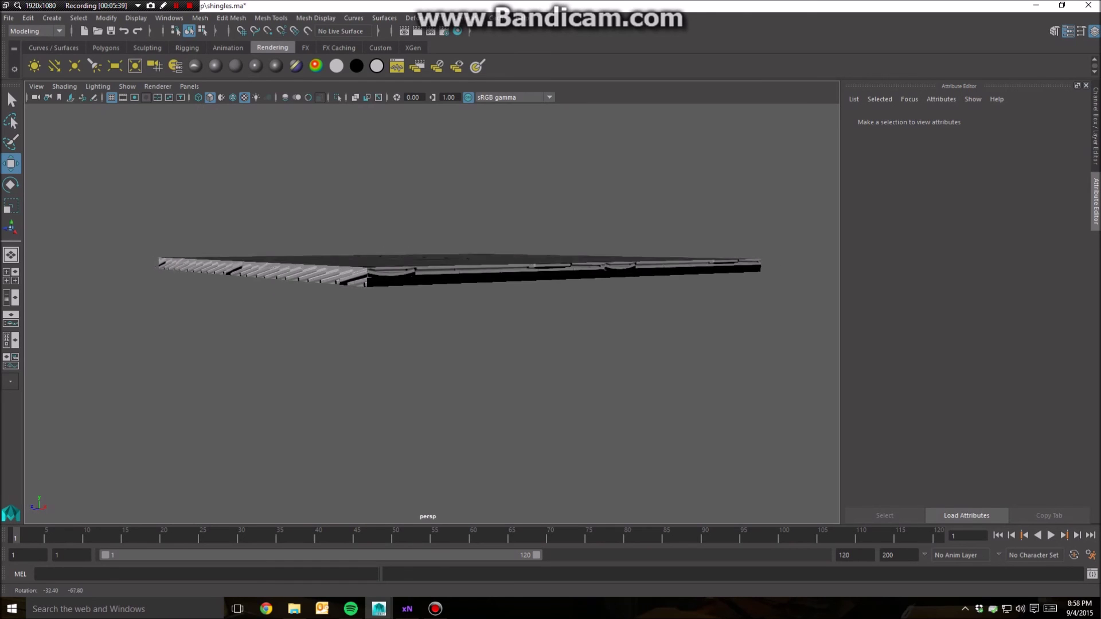
Try to rotate all four roof cubes together by about -7.4 degrees around Z with the Object axis orientation
left_click_drag(424, 309, 427, 190, "alt")
left_click_drag(427, 252, 363, 261, "alt")
left_click(258, 281)
left_click(470, 309, "shift")
left_click(379, 226, "shift")
left_click(534, 241, "shift")
key("e")
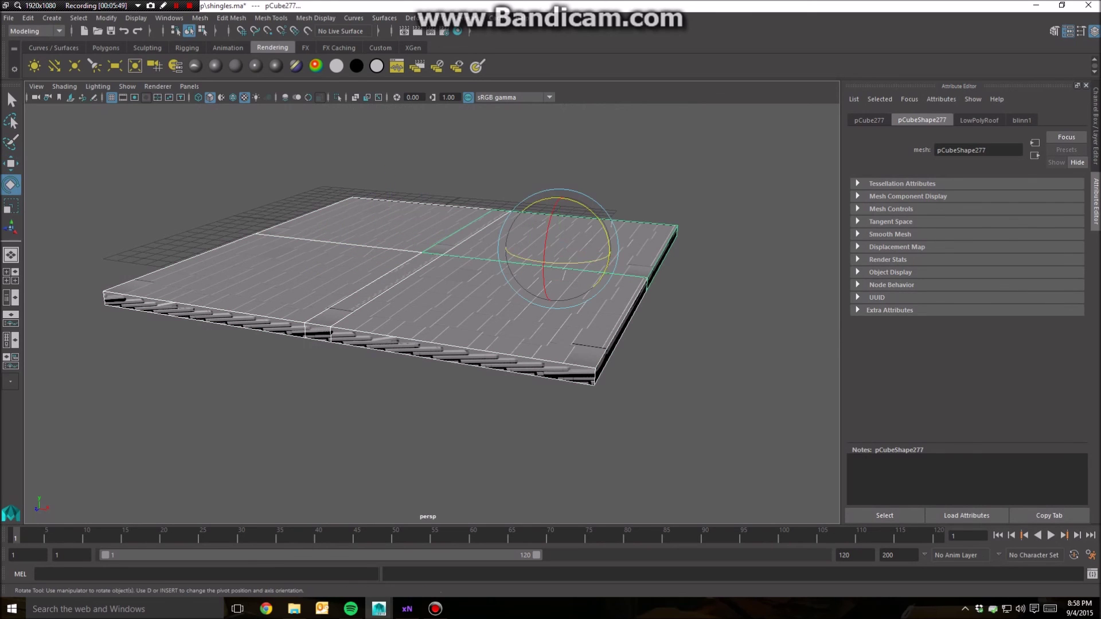
double_click(11, 185)
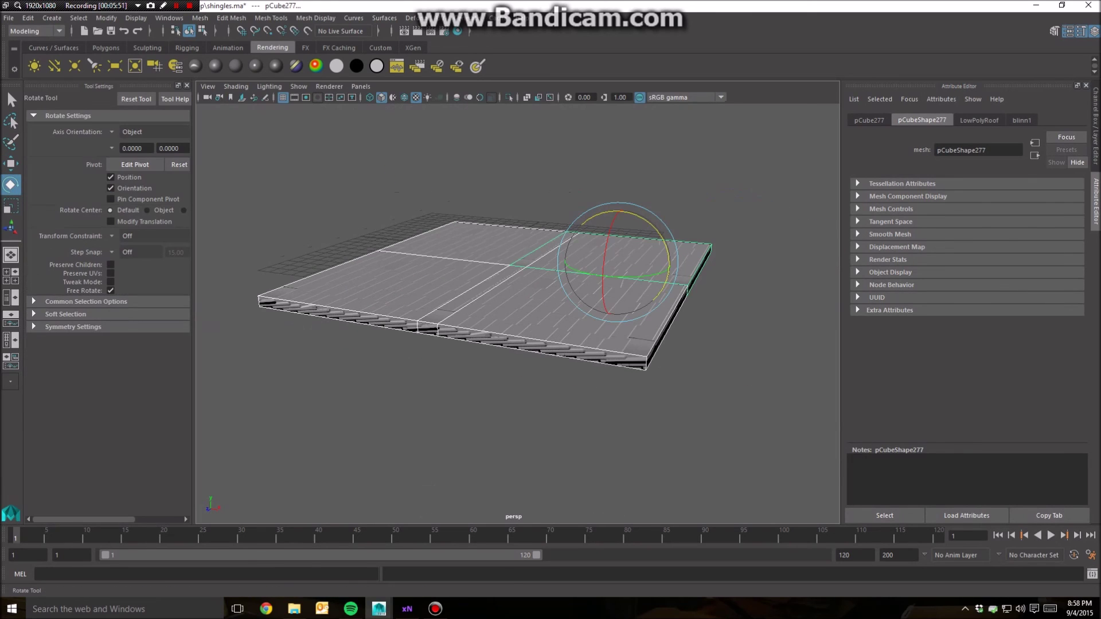
left_click(135, 132)
left_click(135, 145)
left_click(134, 132)
left_click(134, 144)
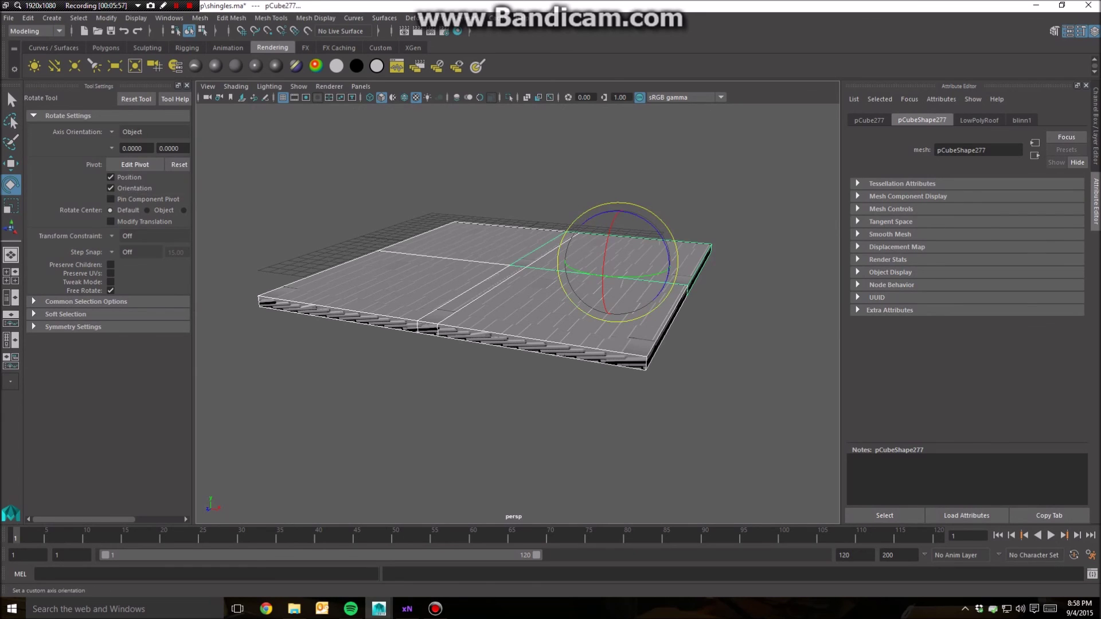
left_click_drag(666, 247, 668, 272)
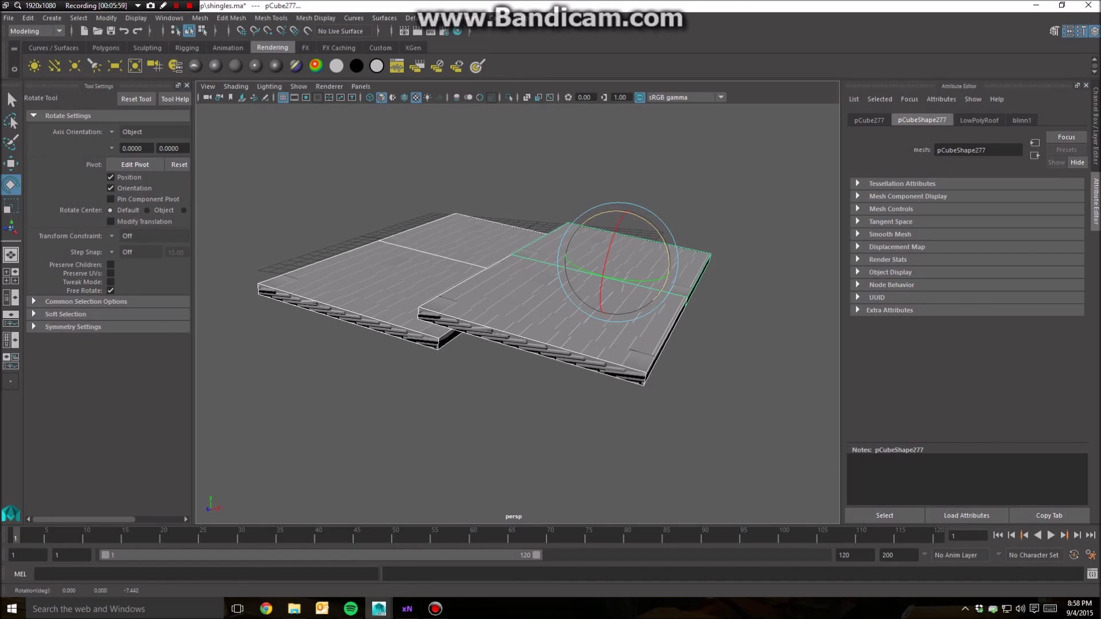
key("ctrl+z")
Delete the two roof cubes on the positive X side, leaving one pair lined up along Z
left_click(579, 324)
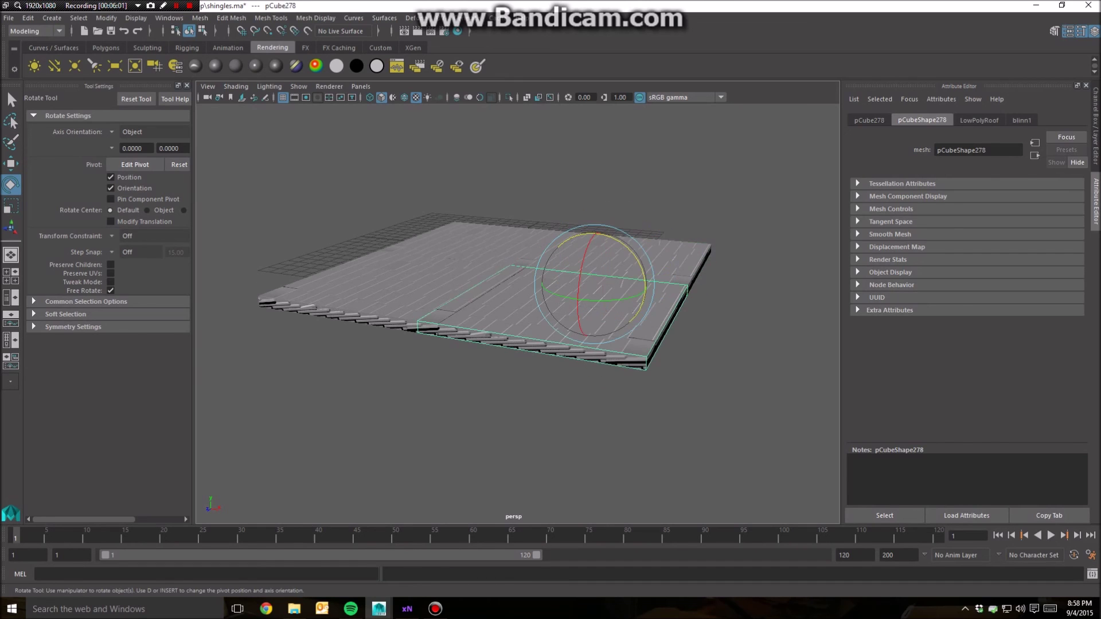
key("Delete")
left_click(625, 258)
key("Delete")
Select the remaining two roof cubes and rotate them around Z into a sloped roof
left_click(396, 290)
left_click(487, 241, "shift")
left_click_drag(516, 212, 533, 240)
left_click(631, 401)
left_click_drag(630, 401, 516, 379, "alt")
Move the sloped pair of roof cubes along Z over the grid and raise it above the ground, closing the tool settings
left_click(424, 261)
left_click(565, 230, "shift")
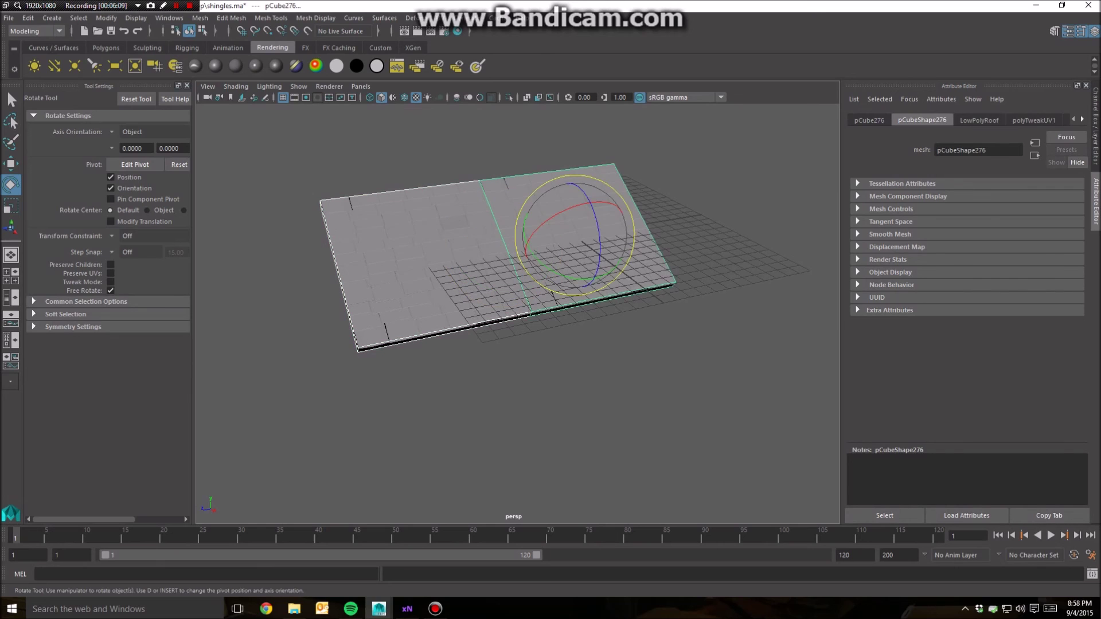
key("w")
left_click_drag(521, 244, 600, 231)
left_click_drag(657, 179, 663, 87)
left_click(734, 172)
middle_click_drag(734, 172, 633, 327, "alt")
left_click_drag(633, 327, 688, 276, "alt")
scroll(688, 276, "down", 8)
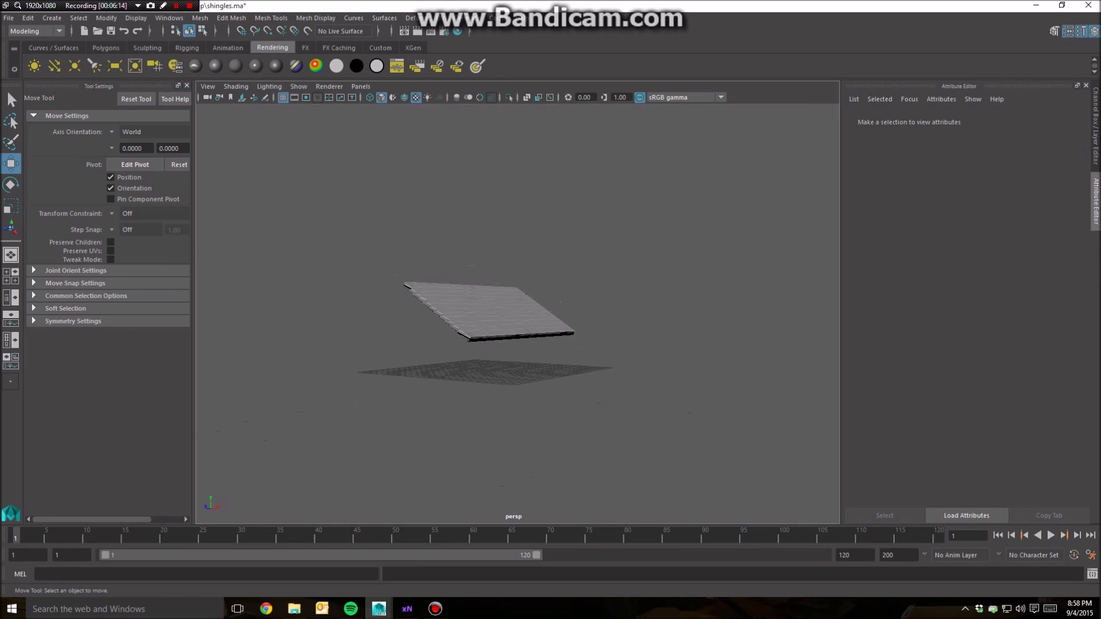
left_click(186, 85)
Create a polygon cylinder, move it beside the sloped roof, and scale it up uniformly by about 17.7
left_click(106, 47)
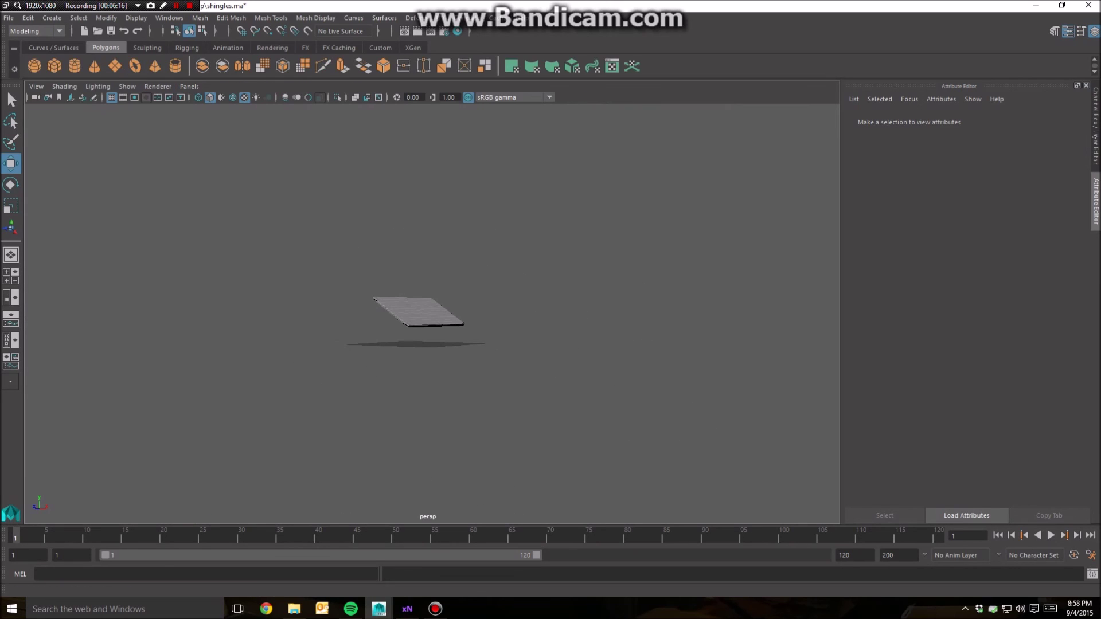
left_click(74, 66)
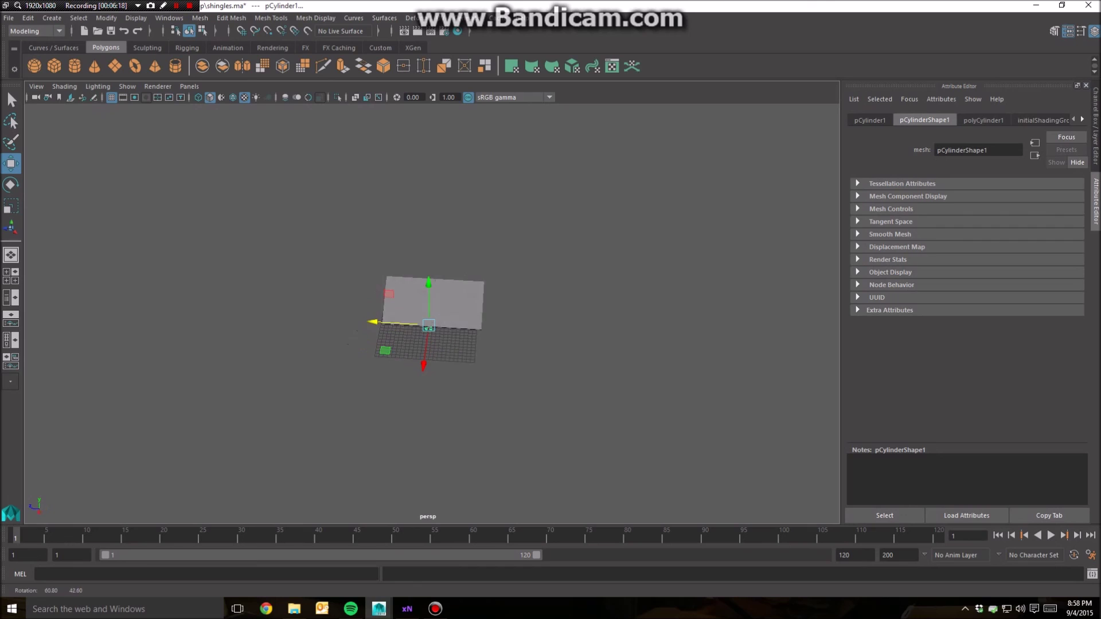
left_click_drag(428, 324, 318, 317)
key("e")
key("r")
left_click_drag(318, 317, 396, 317)
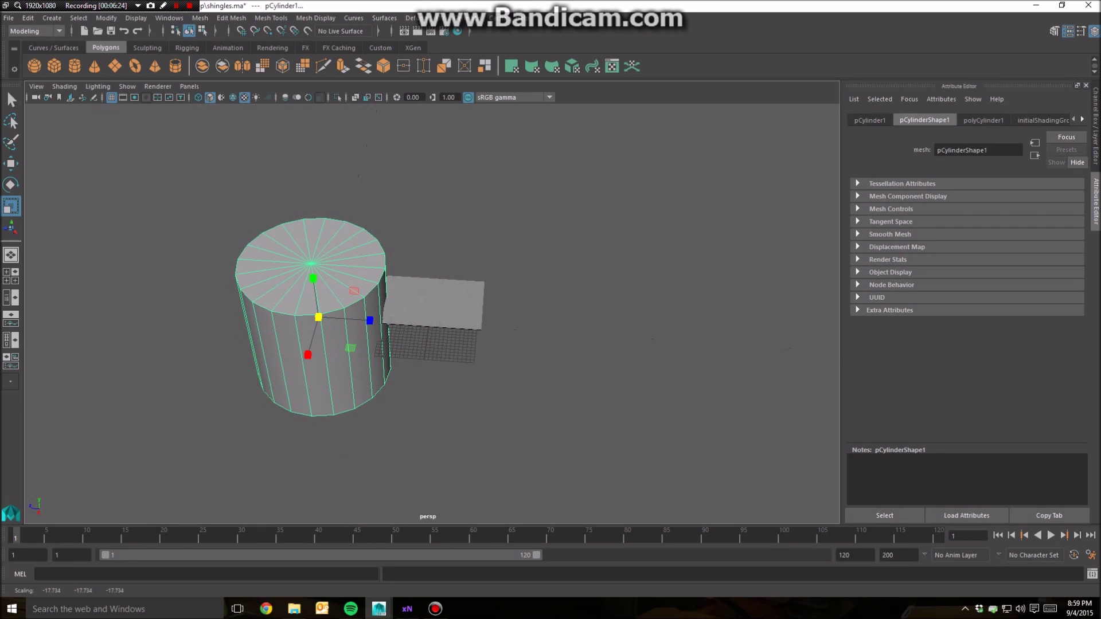
Move the cylinder against one end of the sloped roof, duplicate it, and place the copy at the roof's opposite end
key("w")
left_click_drag(316, 295, 276, 265)
key("ctrl+d")
left_click_drag(268, 265, 507, 281)
left_click(447, 241)
Examine the shingled roof between the two cylinders from close up, from a distance and from above
left_click_drag(453, 253, 444, 213, "alt")
scroll(482, 202, "up", 7)
middle_click_drag(444, 212, 455, 211, "alt")
left_click_drag(455, 211, 432, 222, "alt")
scroll(431, 314, "down", 5)
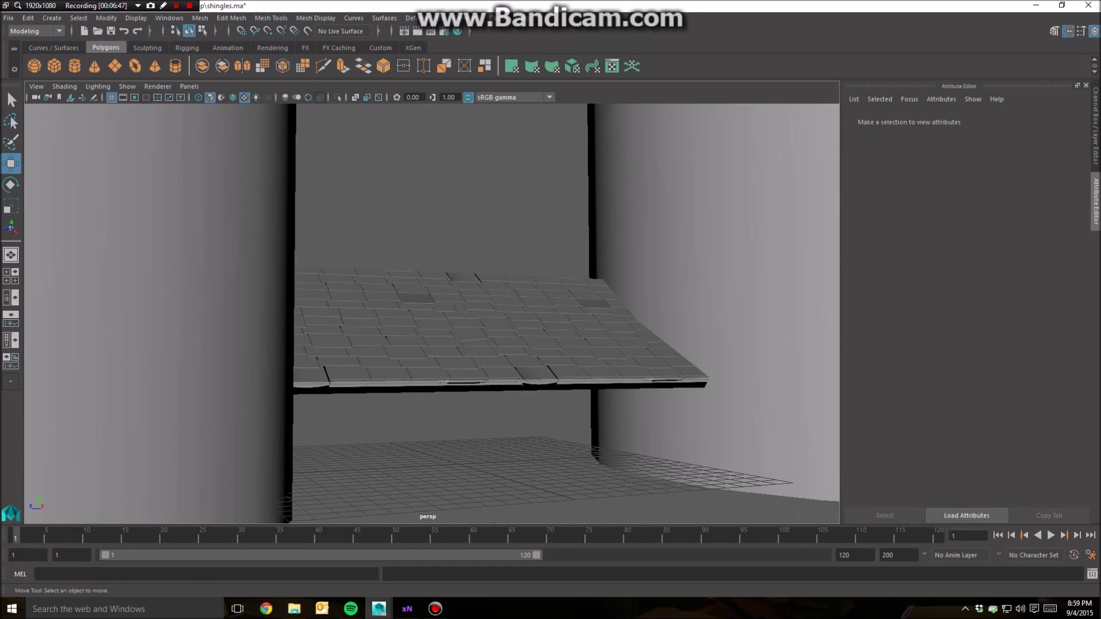
scroll(431, 313, "down", 2)
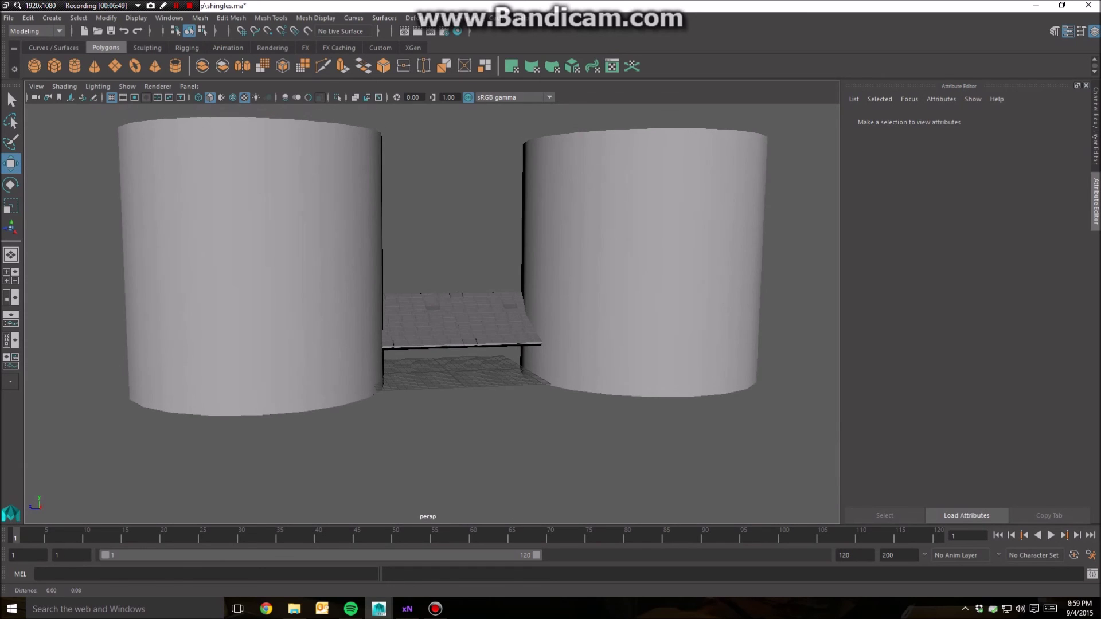
scroll(431, 313, "down", 3)
scroll(432, 313, "down", 2)
scroll(431, 314, "up", 8)
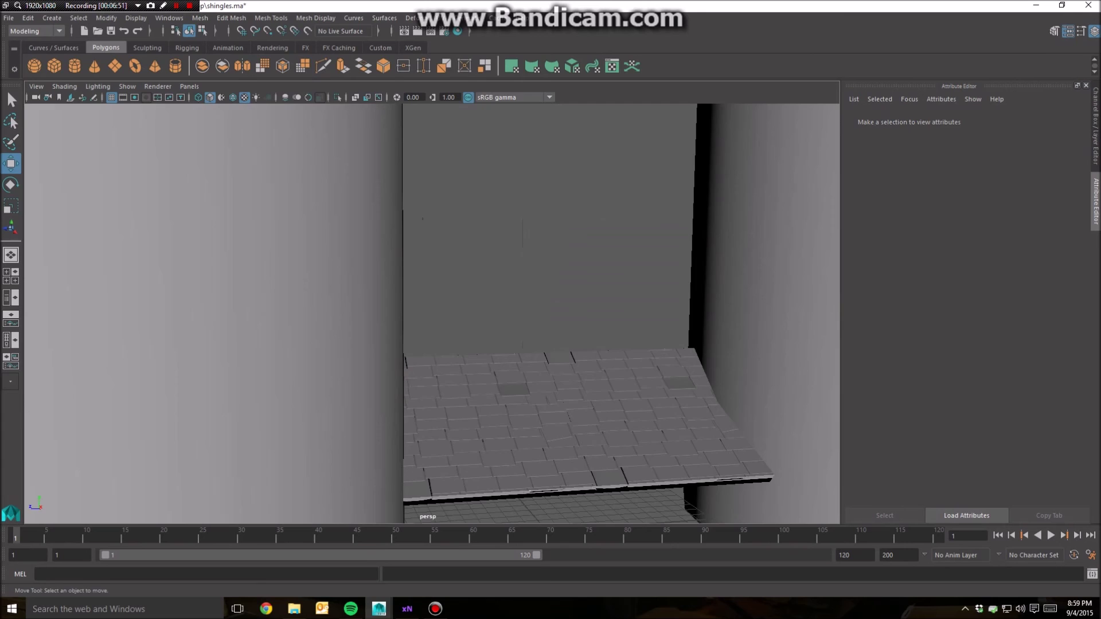
middle_click_drag(432, 313, 246, 314, "alt")
scroll(432, 313, "down", 6)
left_click_drag(432, 313, 436, 402, "alt")
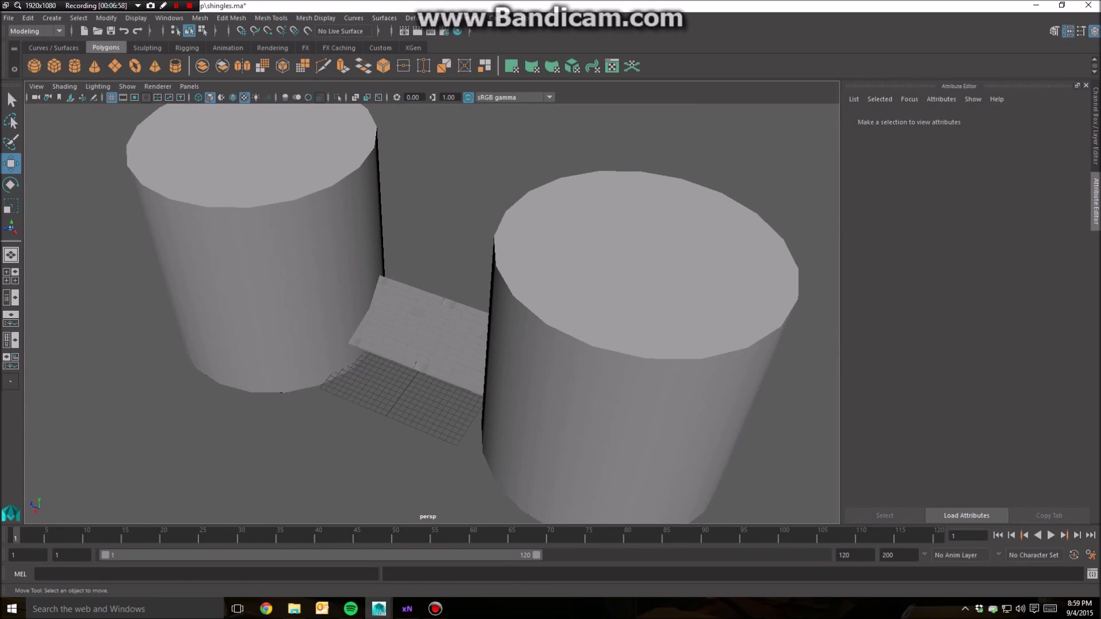
left_click_drag(436, 401, 533, 367, "alt")
left_click_drag(459, 344, 481, 274, "alt")
scroll(406, 398, "up", 6)
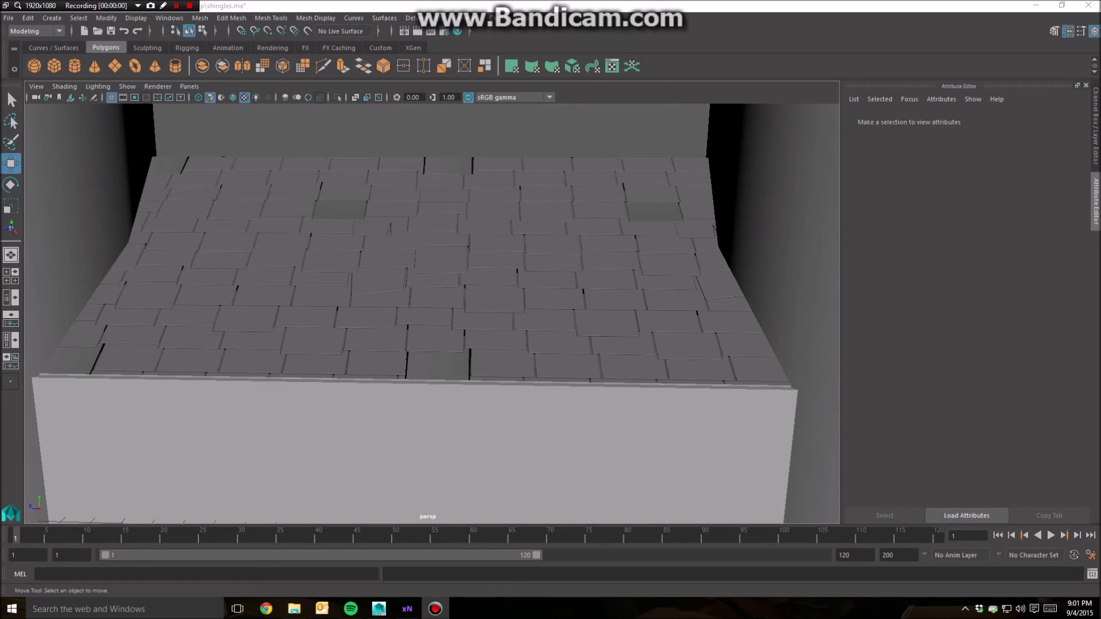
Examine the seam and repeating shingles across the two roof cubes from the side and the front, selecting pieces to compare them
left_click_drag(711, 230, 786, 232, "alt")
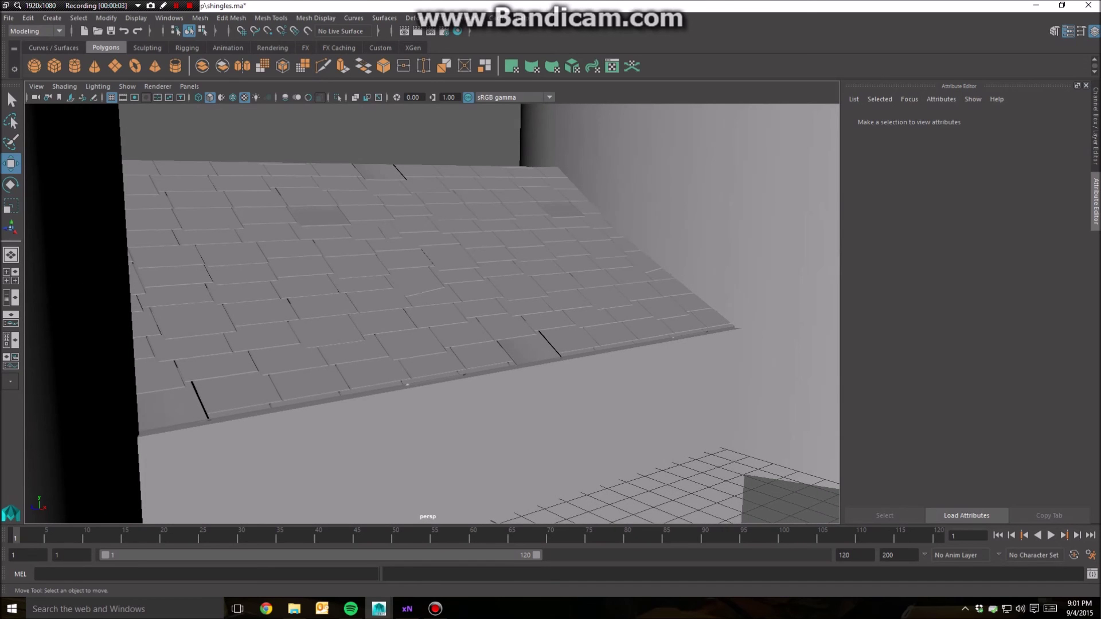
left_click(618, 387)
left_click(794, 500)
left_click_drag(794, 500, 270, 453, "alt")
left_click(275, 321)
left_click(551, 321)
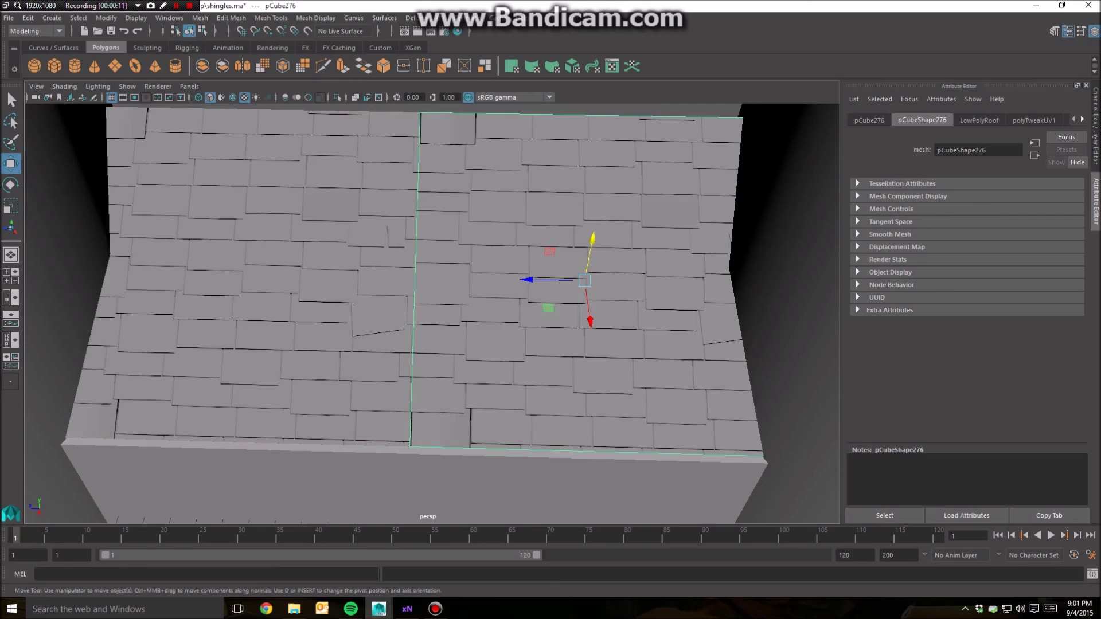
scroll(430, 312, "down", 5)
left_click(429, 172)
left_click(385, 269)
left_click(430, 172)
left_click(366, 309)
left_click(493, 310)
left_click(430, 172)
scroll(430, 313, "up", 5)
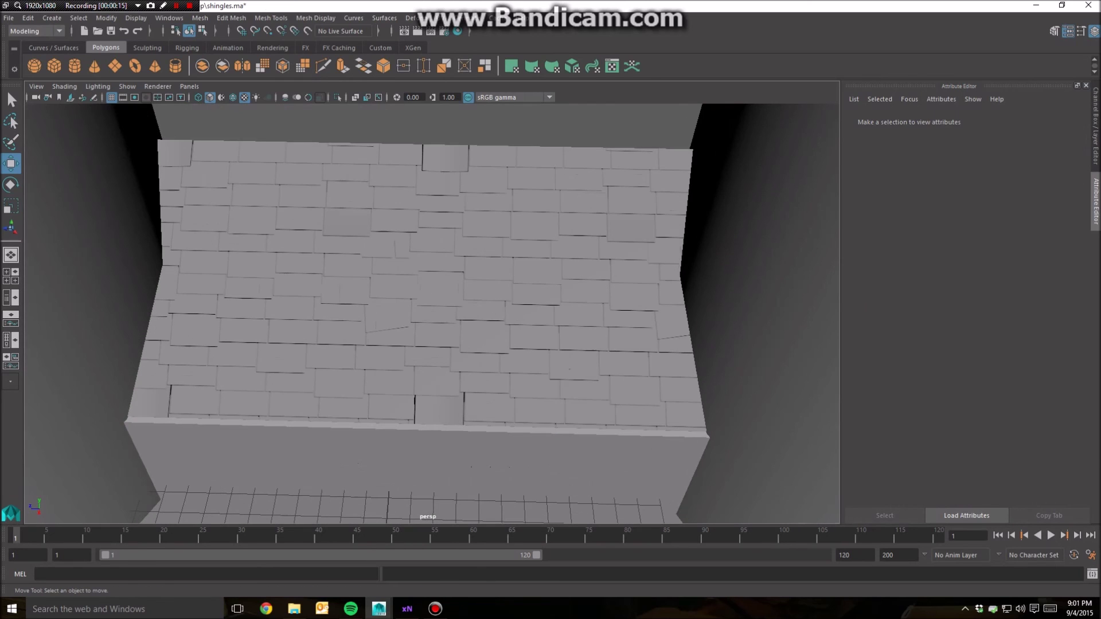